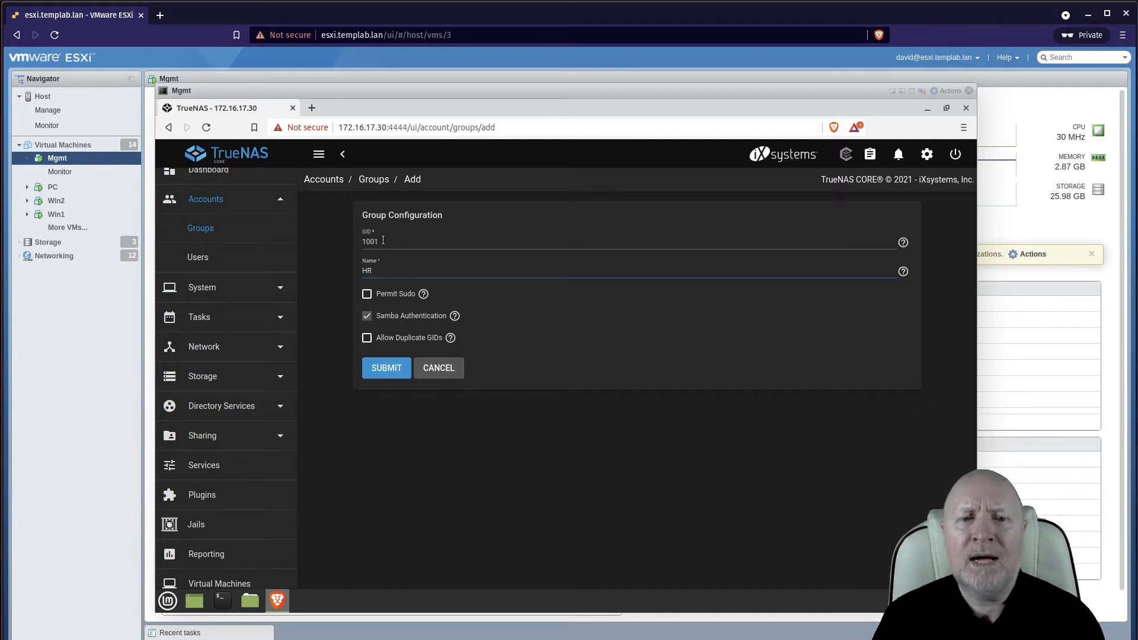
Create the HR group with GID 1001 after checking the duplicate-GID help
click(450, 338)
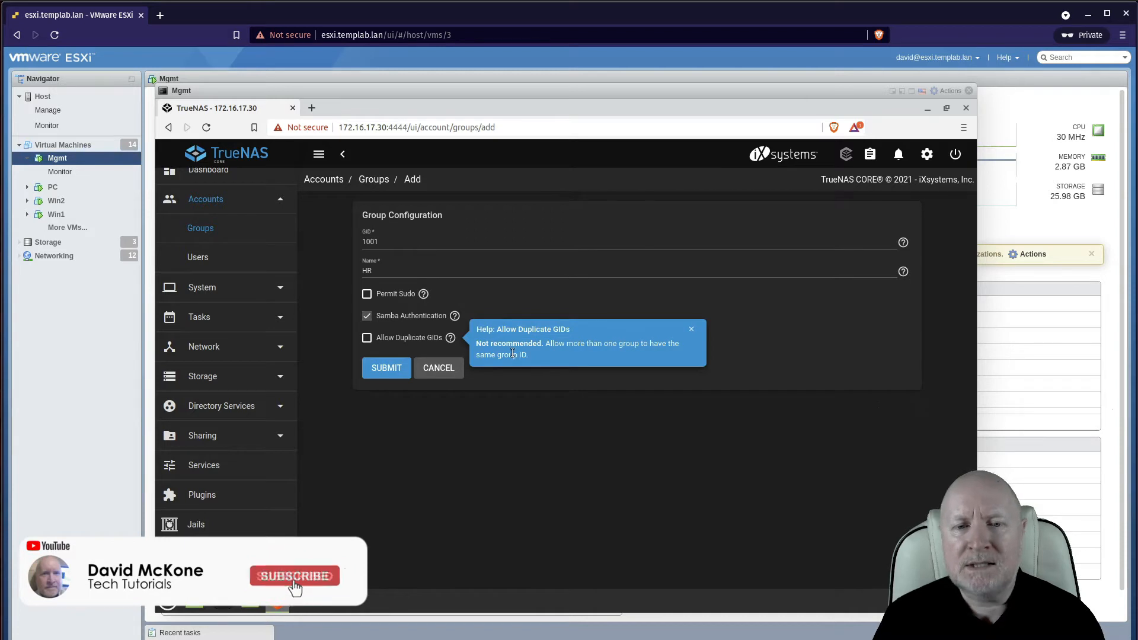
click(694, 330)
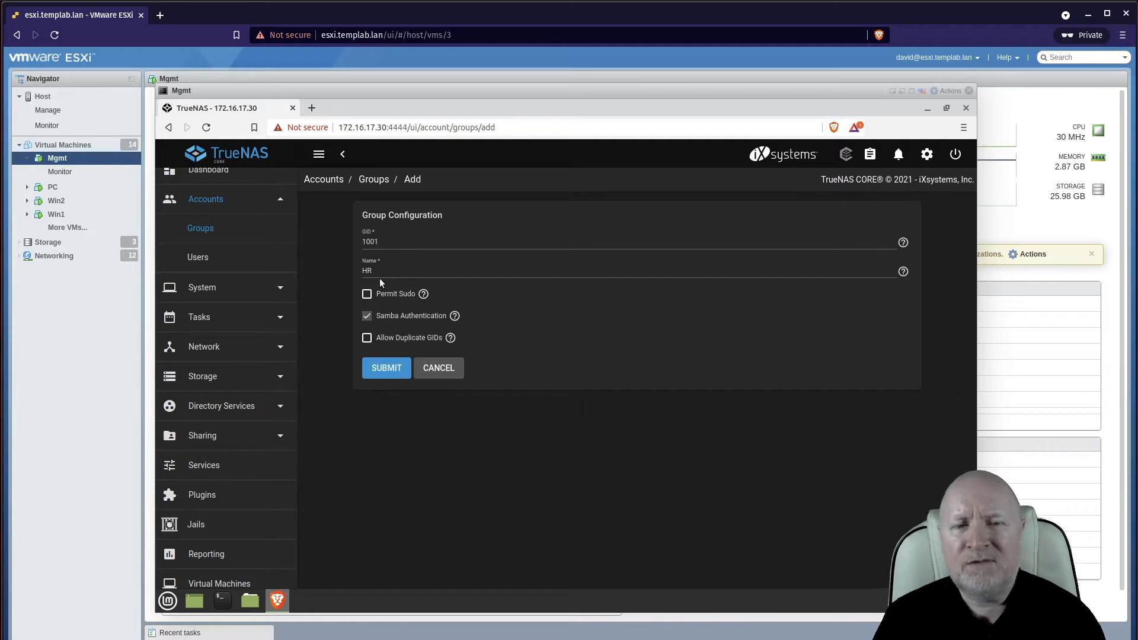
click(387, 373)
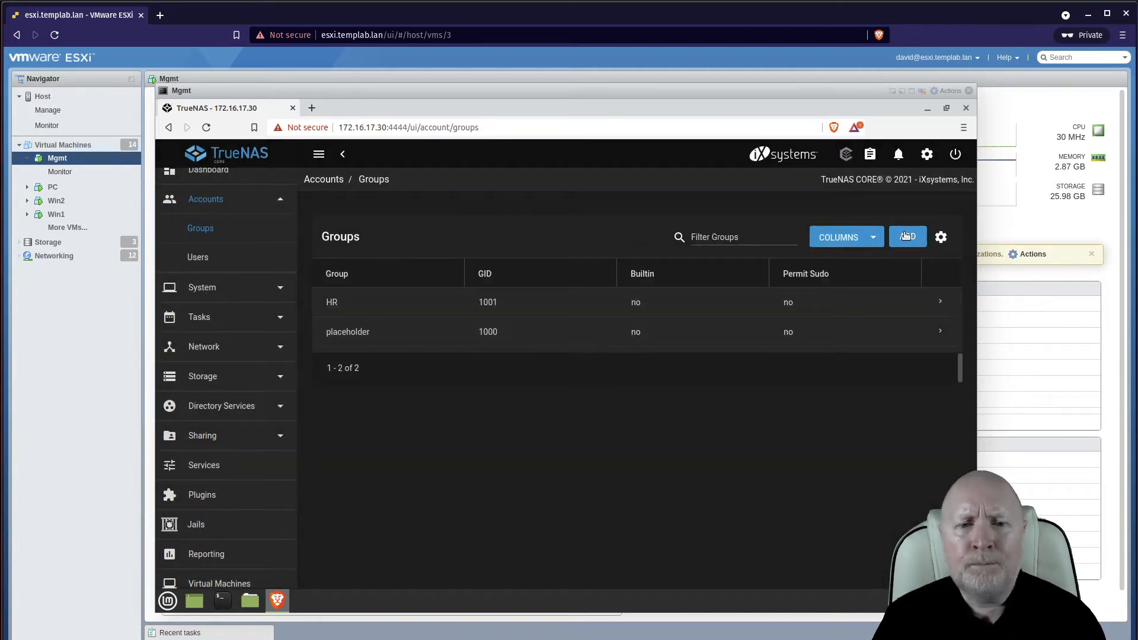
Add a group named SALES, which receives GID 1002
click(905, 236)
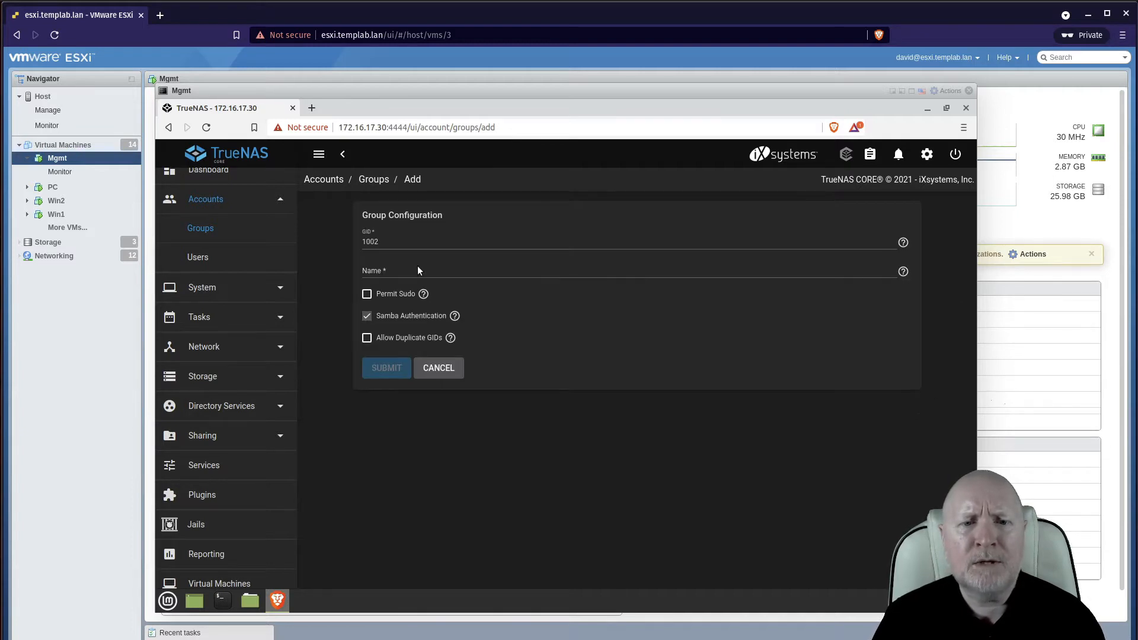
click(418, 266)
text(SALES)
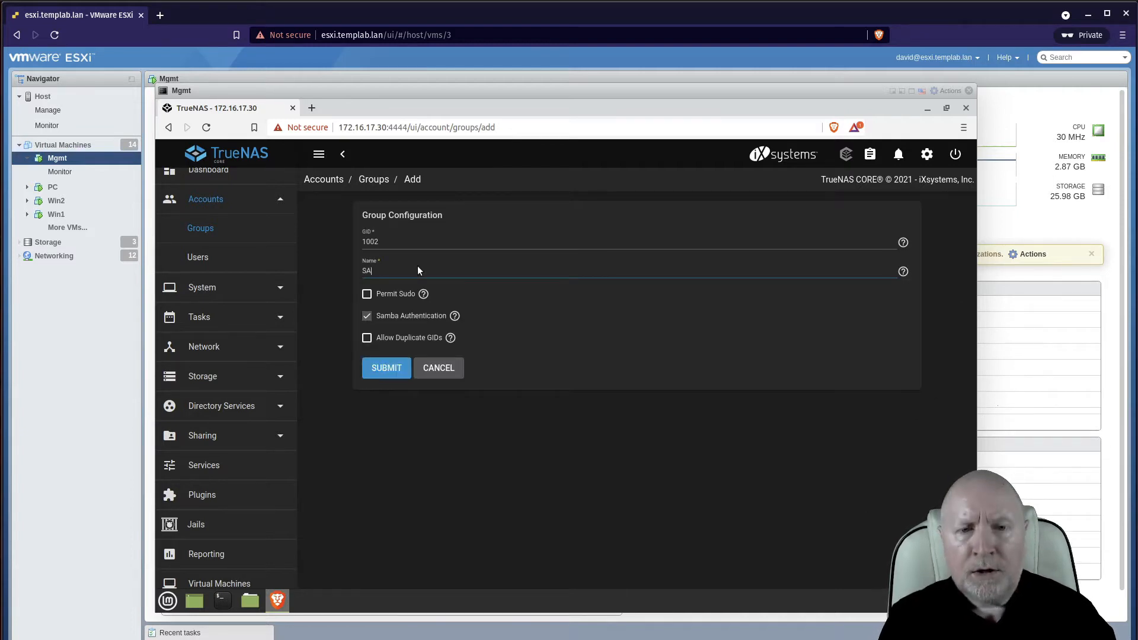
click(393, 366)
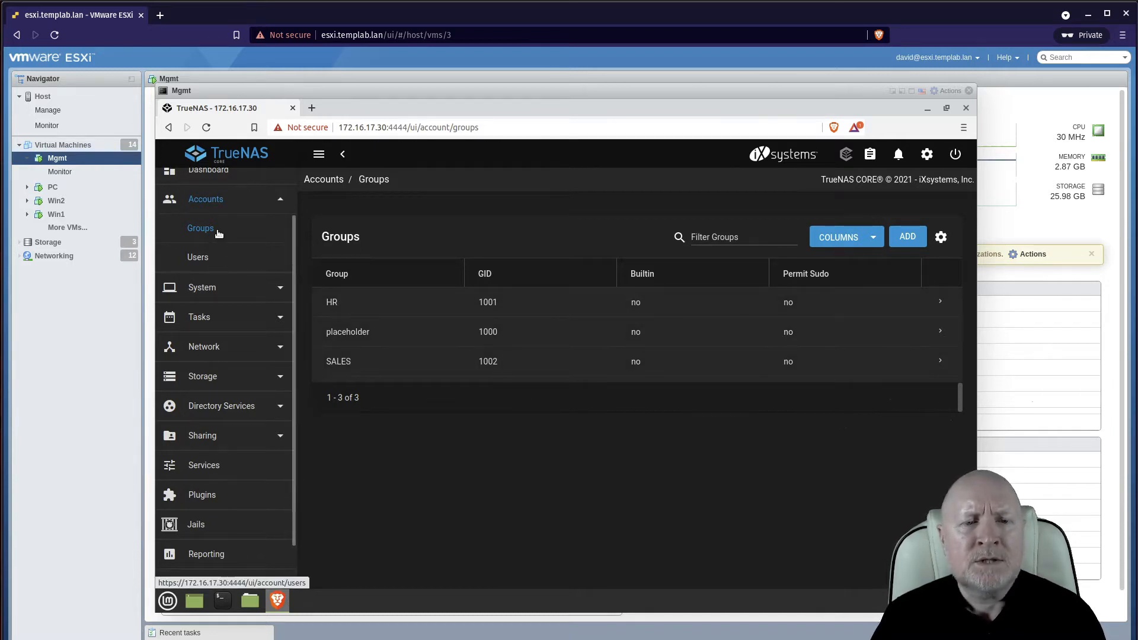
Start a new user under Accounts > Users and enter the user's full name and username
click(218, 264)
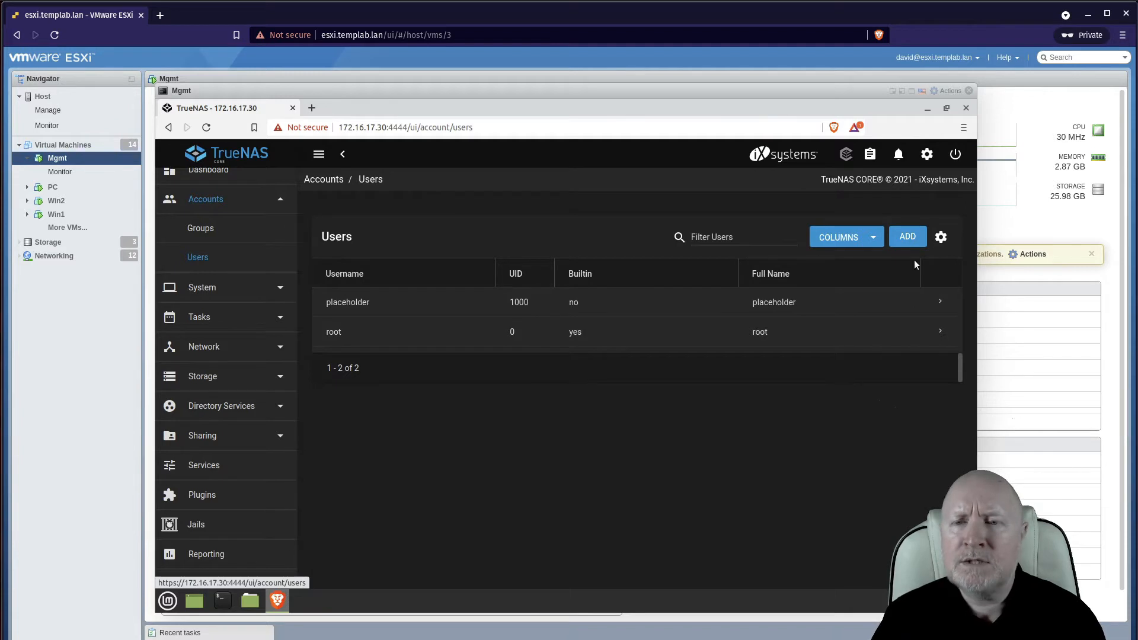
click(917, 242)
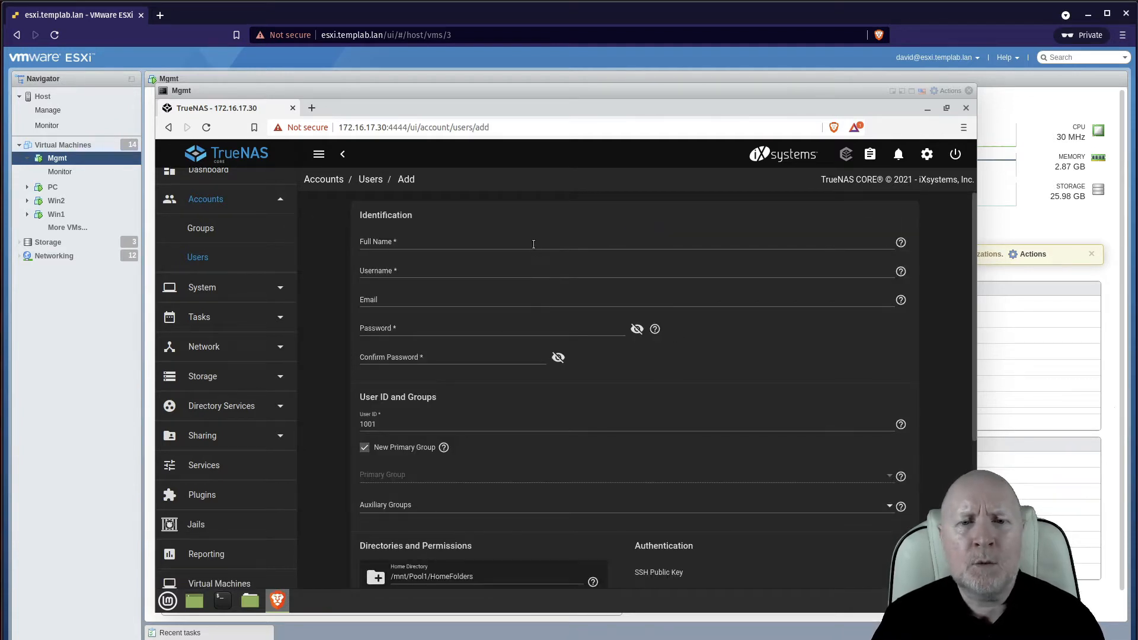
click(534, 244)
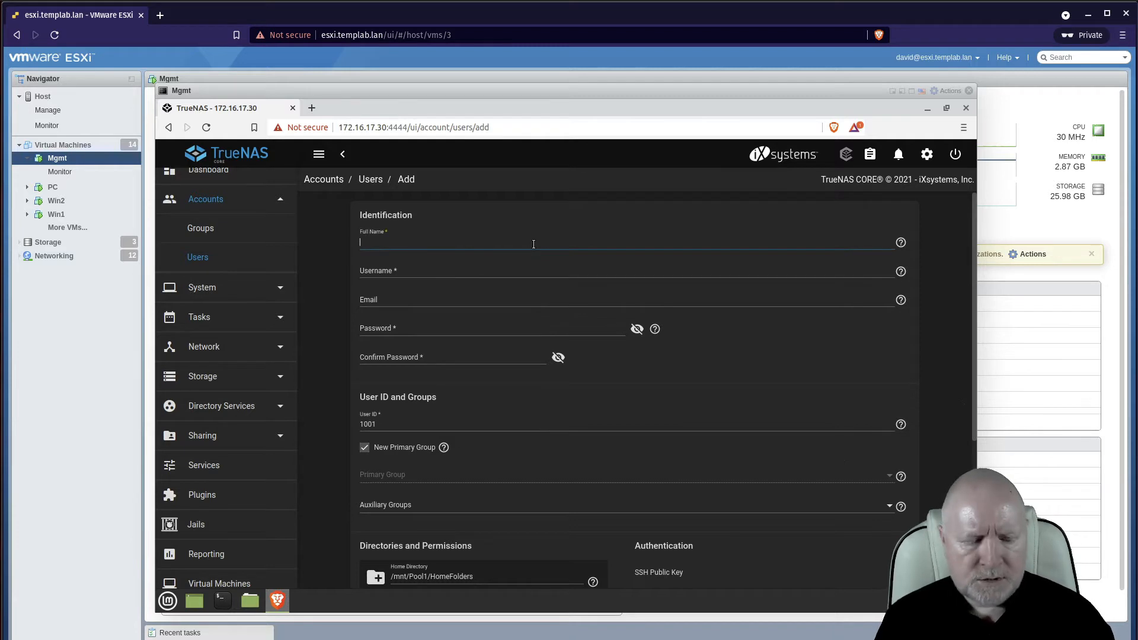
text(david)
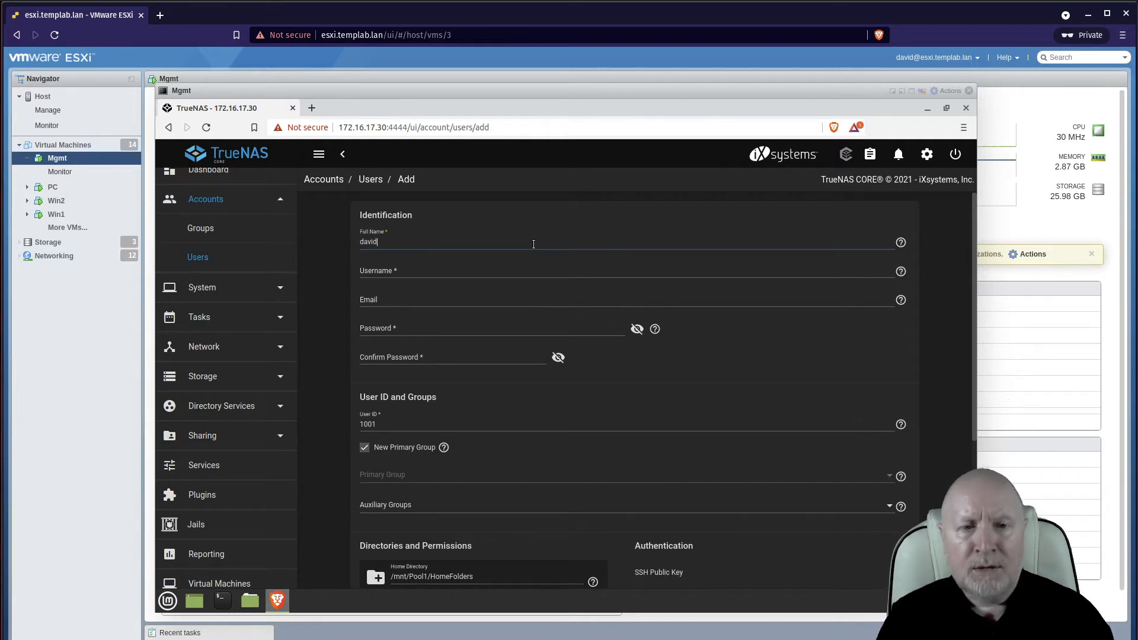
click(449, 274)
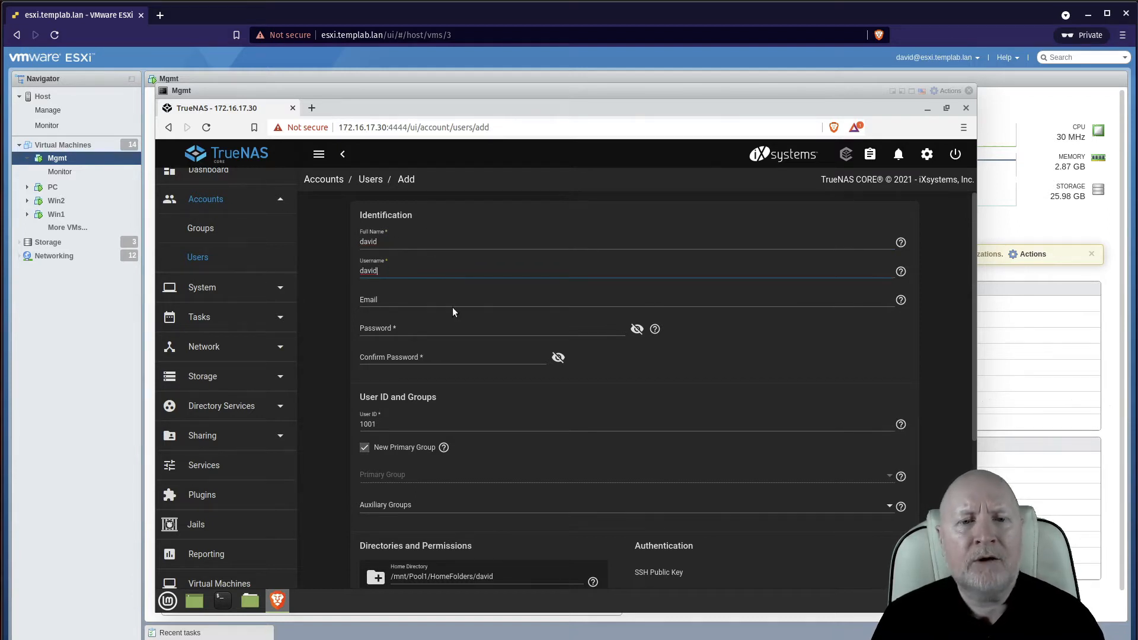
Enter the account password and confirm it
click(414, 329)
text(•)
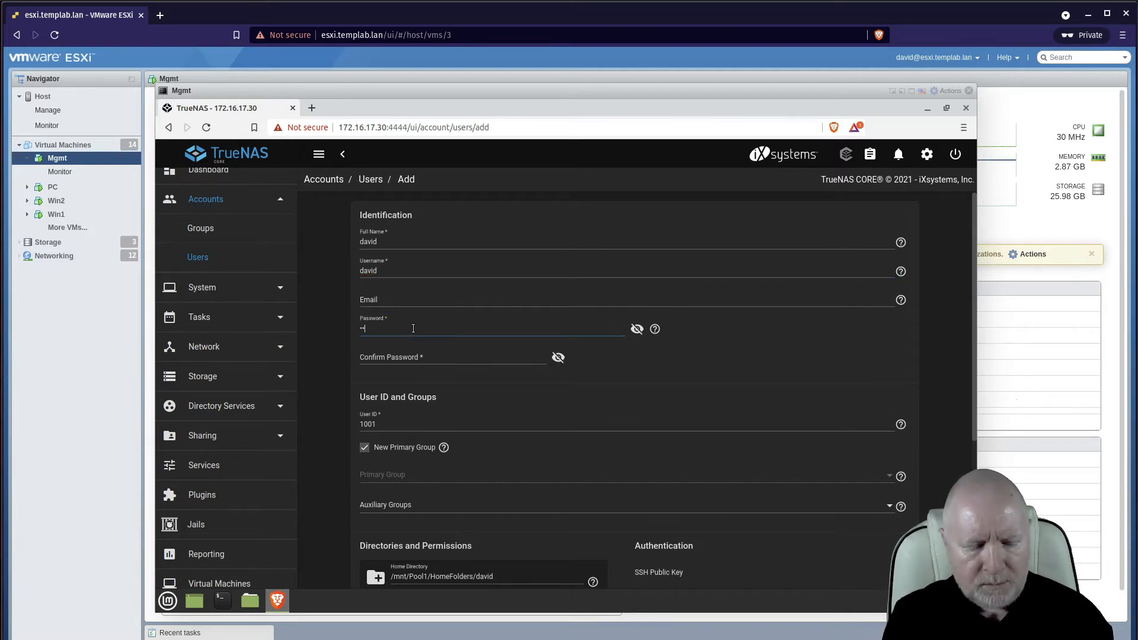
text(••••••••)
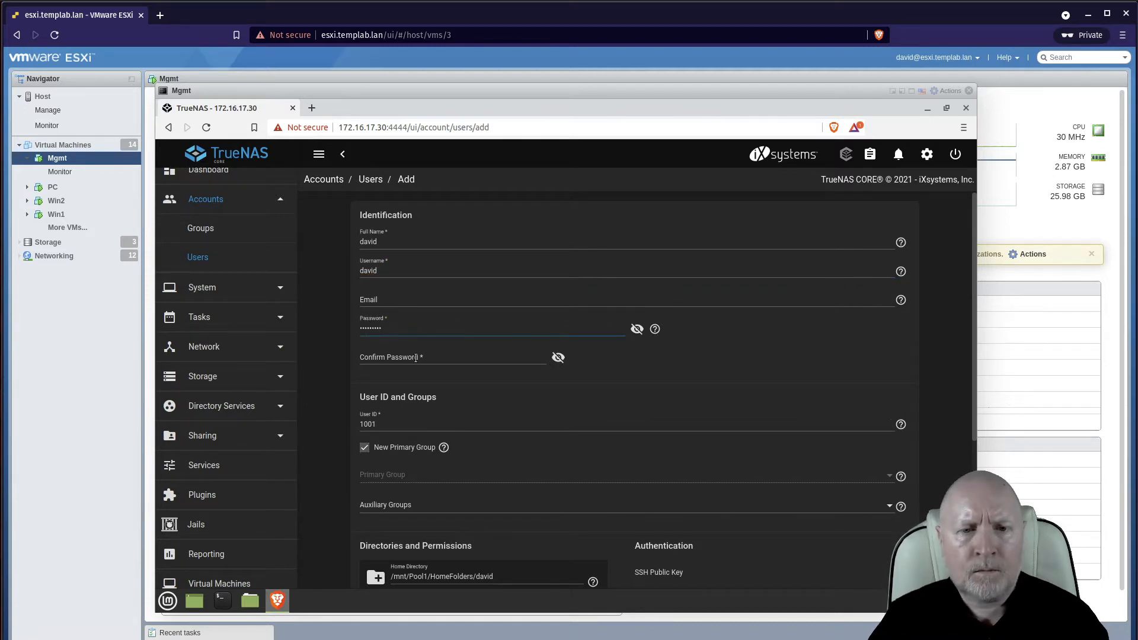
click(416, 358)
text(•••••)
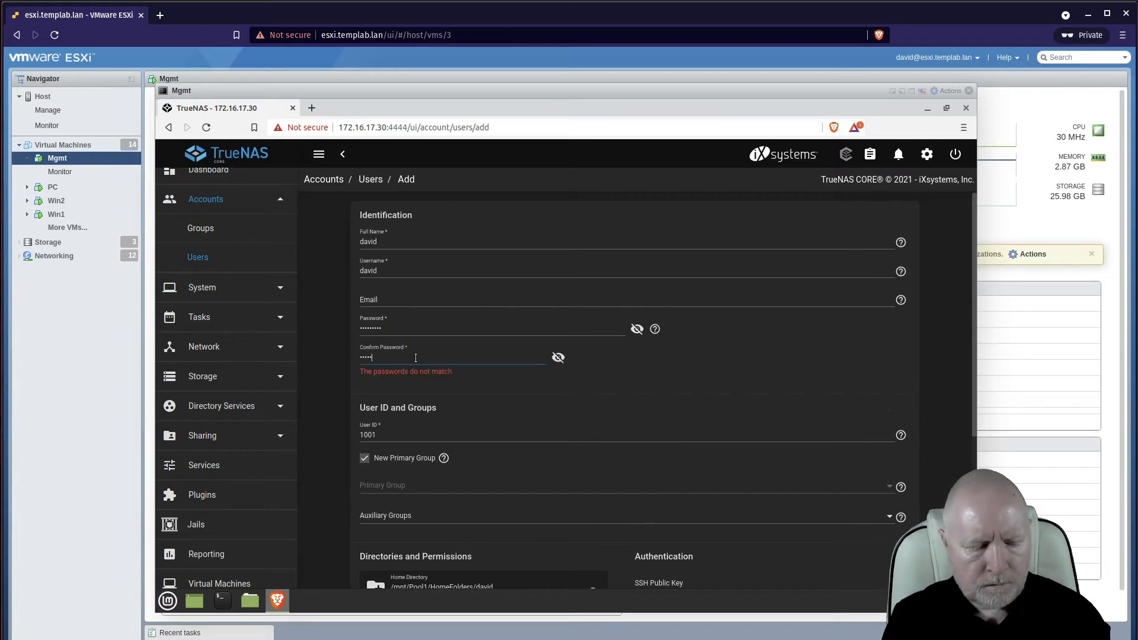
text(••••)
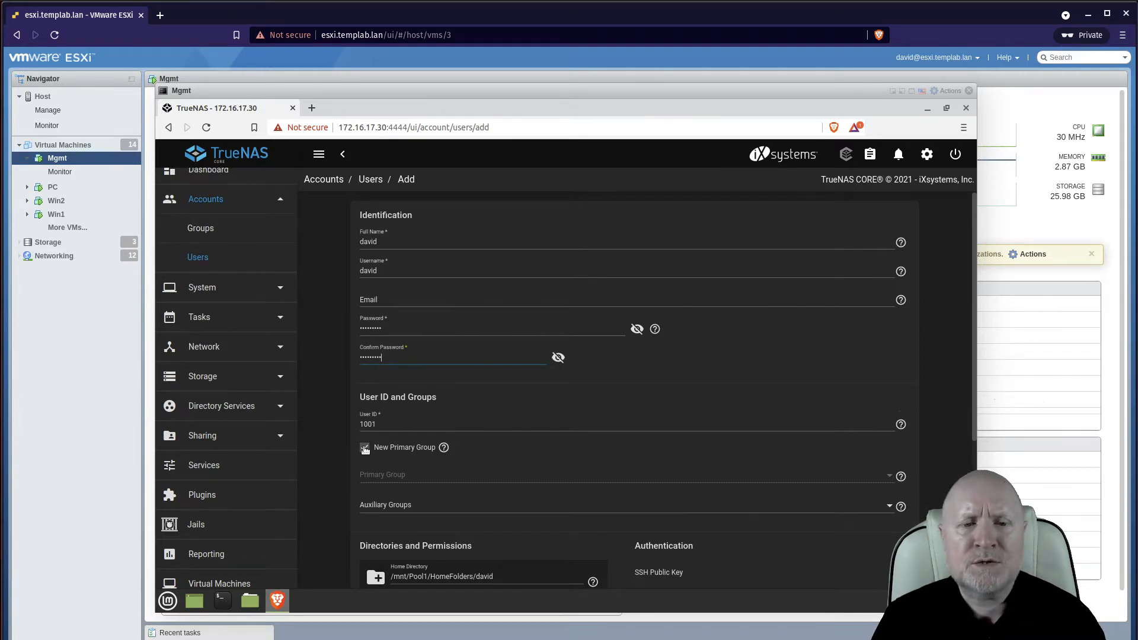
Turn off New Primary Group and choose HR from the Primary Group list
click(365, 449)
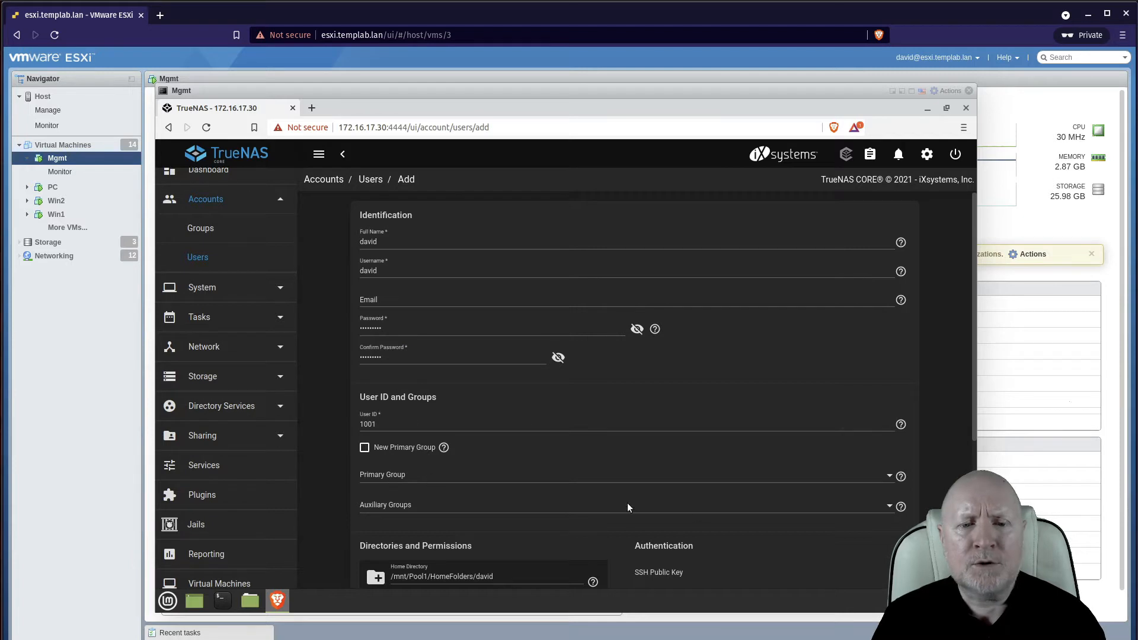
click(893, 481)
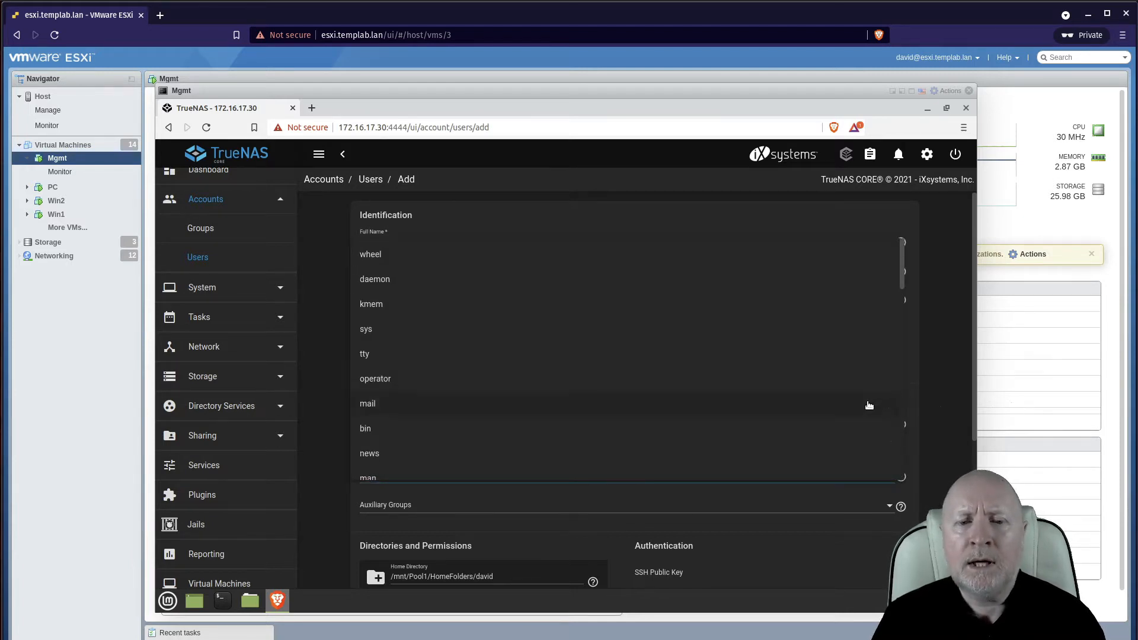
scroll(868, 405, down, 2)
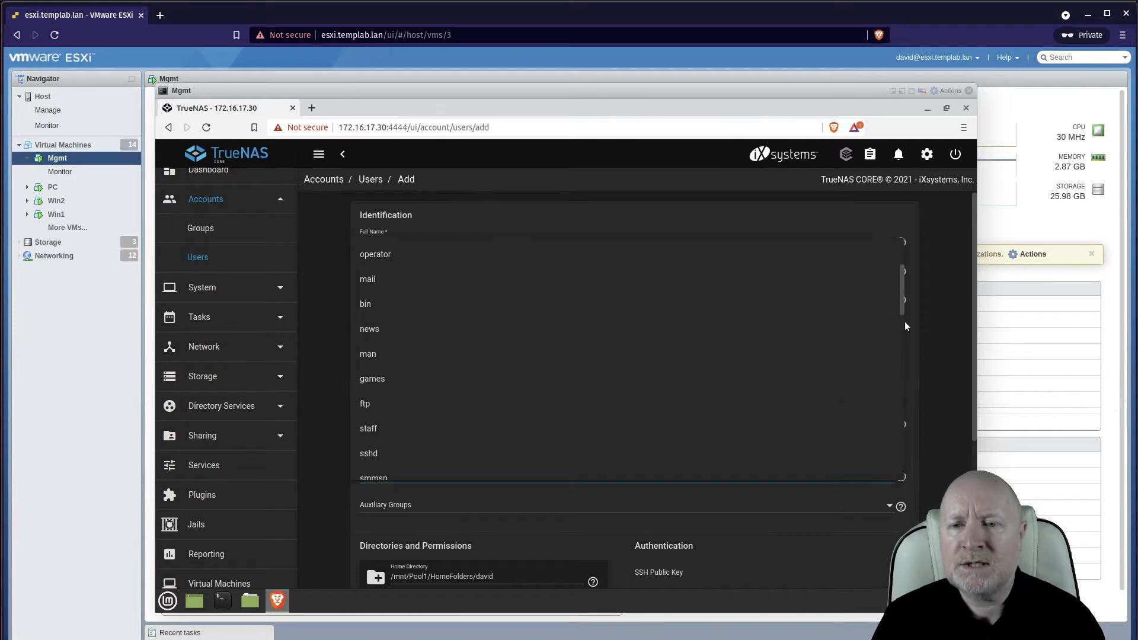
drag(905, 322, 901, 378)
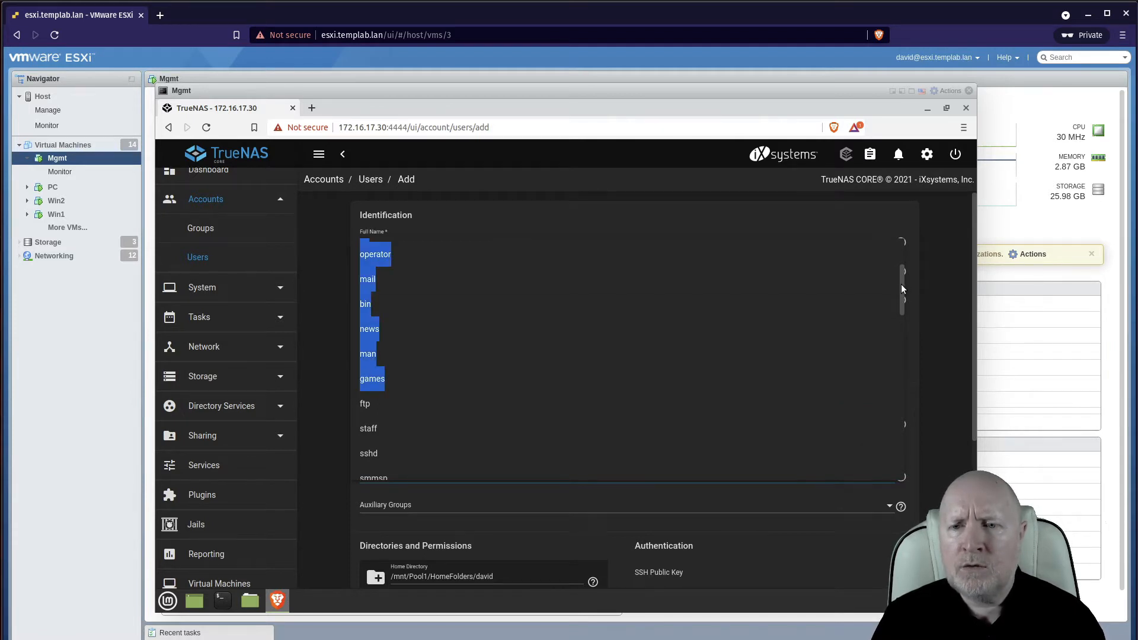
drag(901, 289, 896, 465)
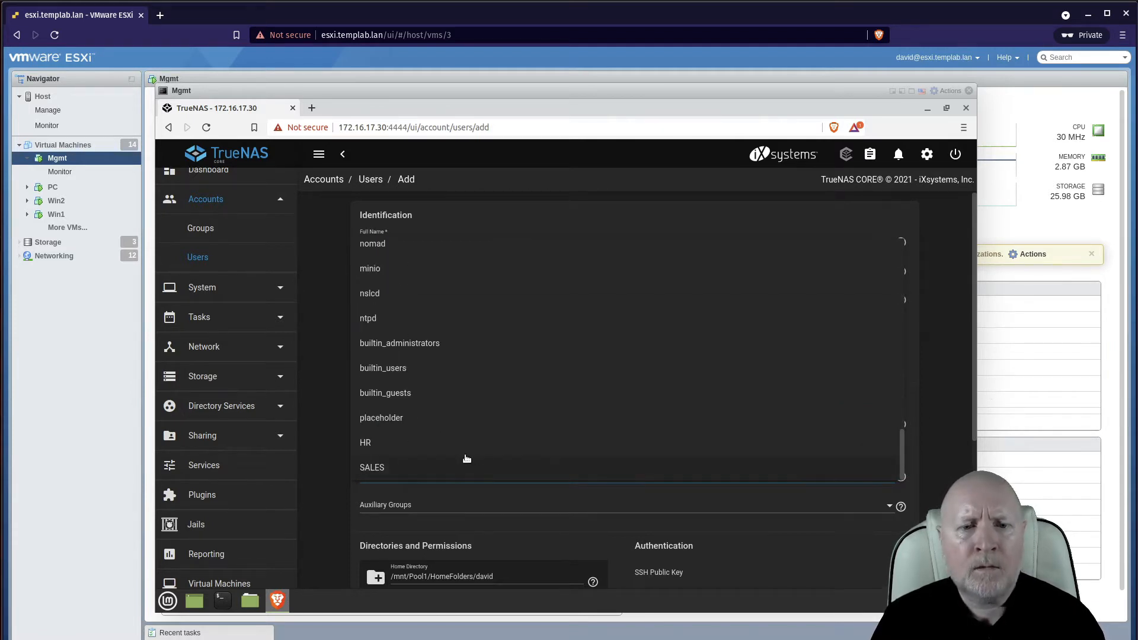
click(370, 443)
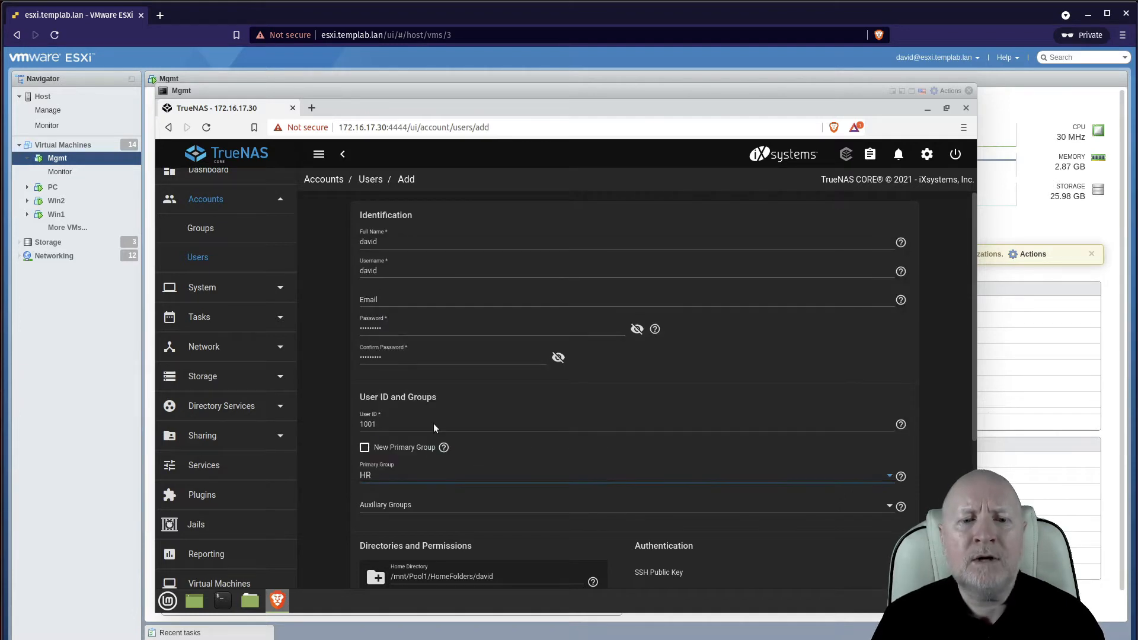
scroll(941, 447, down, 2)
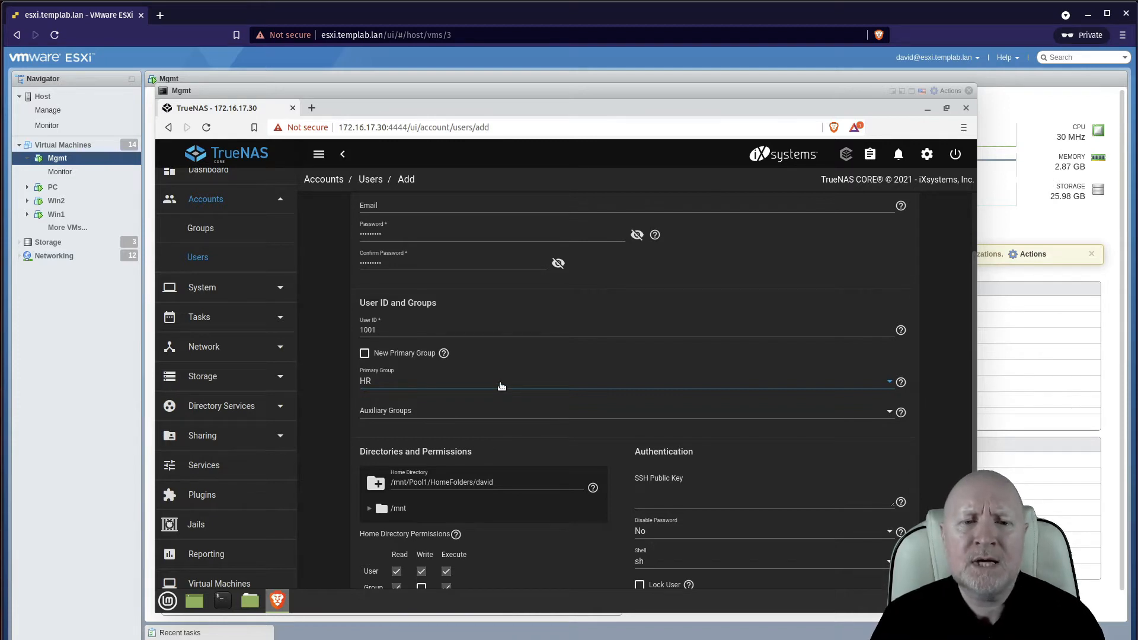
scroll(545, 456, down, 1)
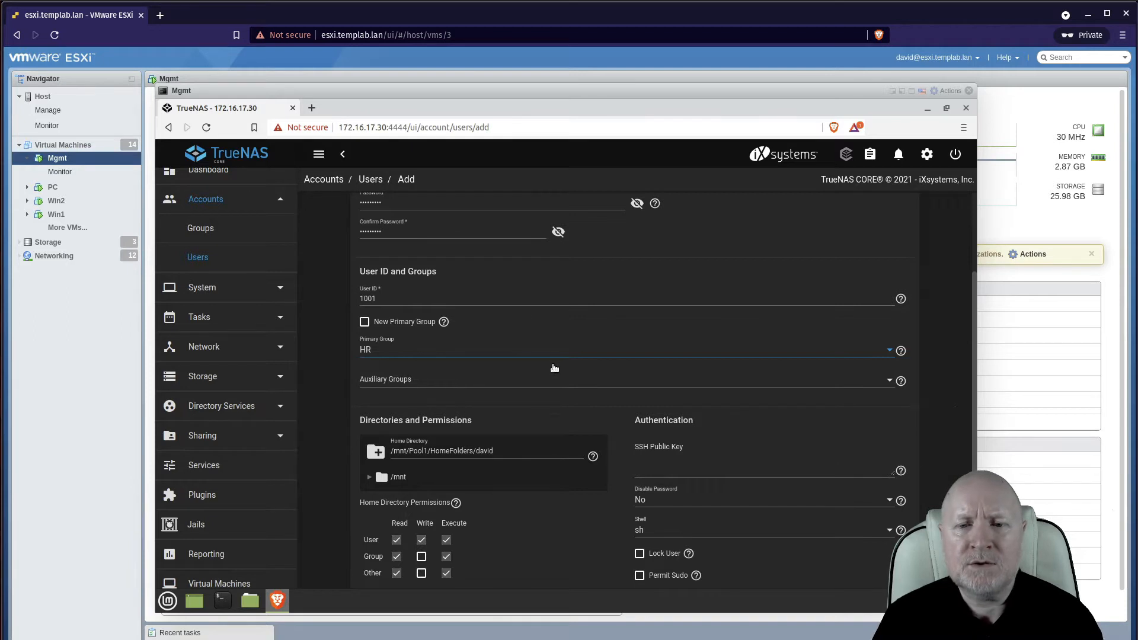
scroll(619, 355, up, 2)
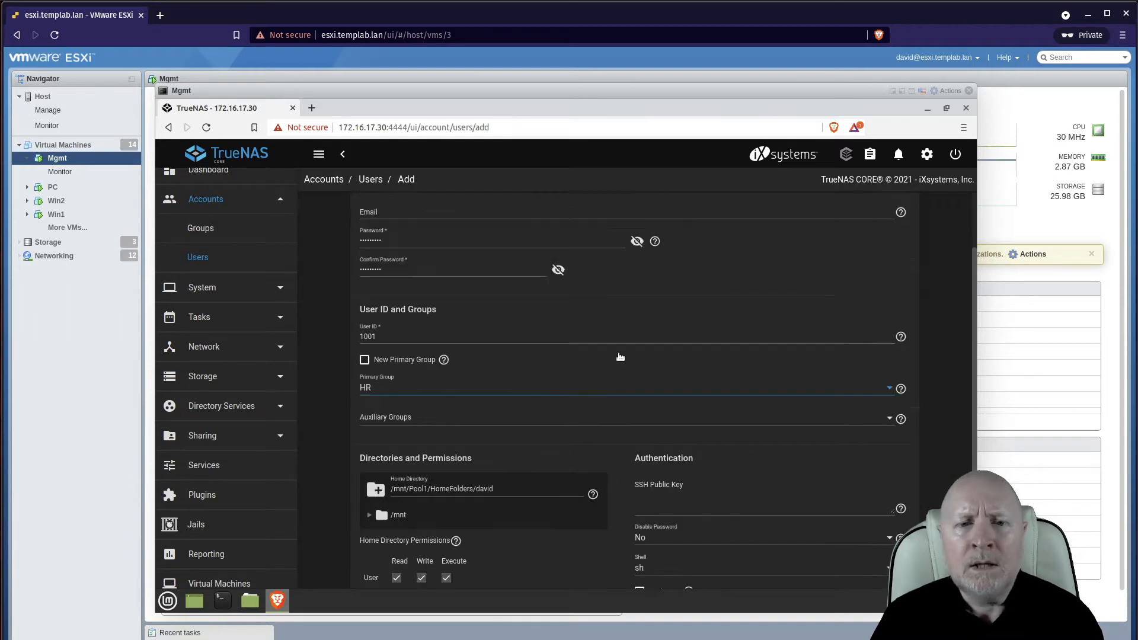
scroll(619, 356, down, 4)
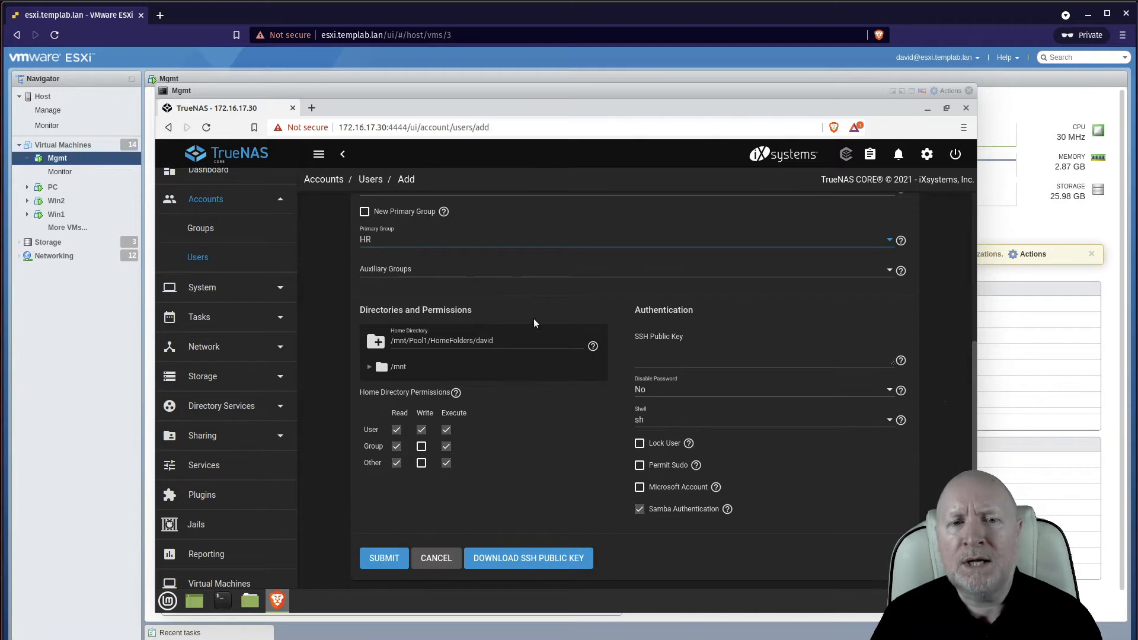
scroll(533, 391, up, 4)
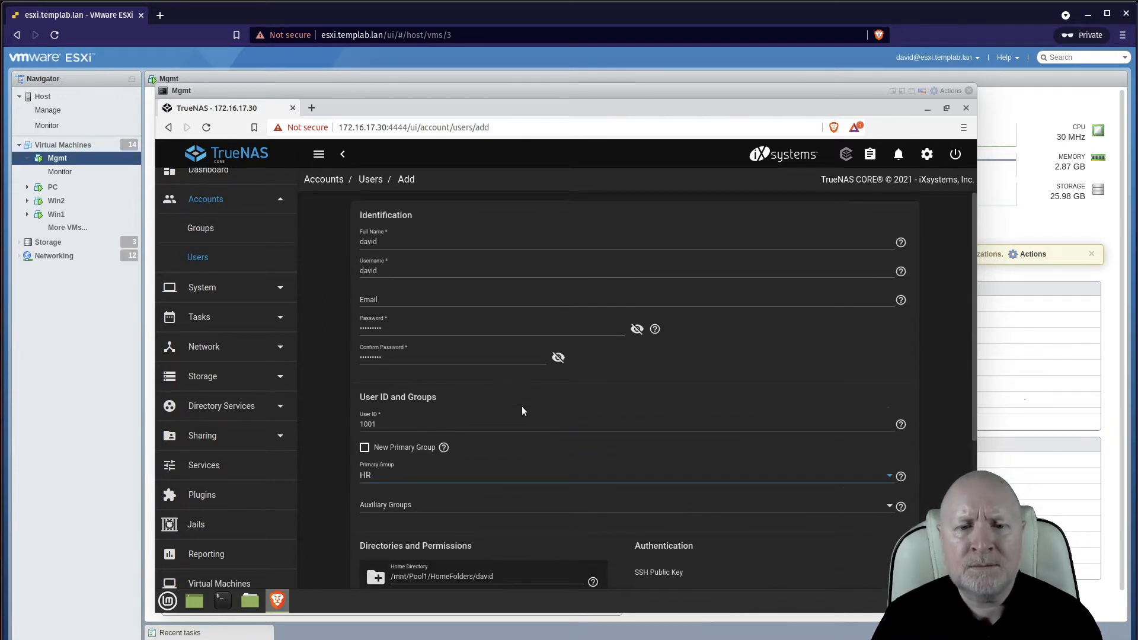
scroll(522, 410, down, 4)
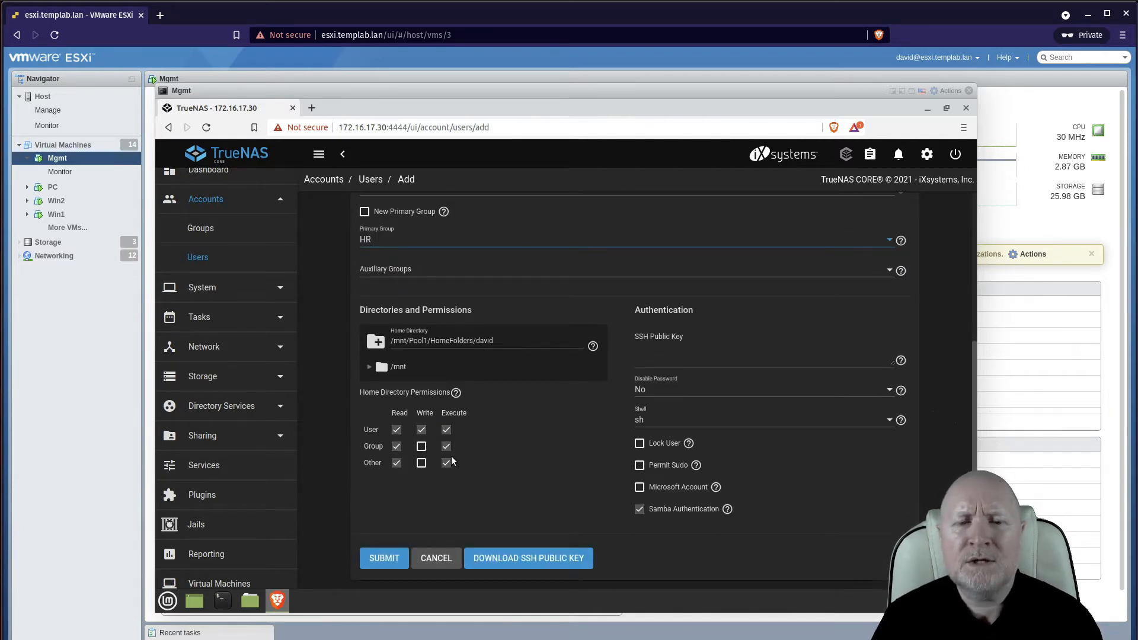
Set home directory permissions to user read/write/execute, with no group or other access
click(421, 429)
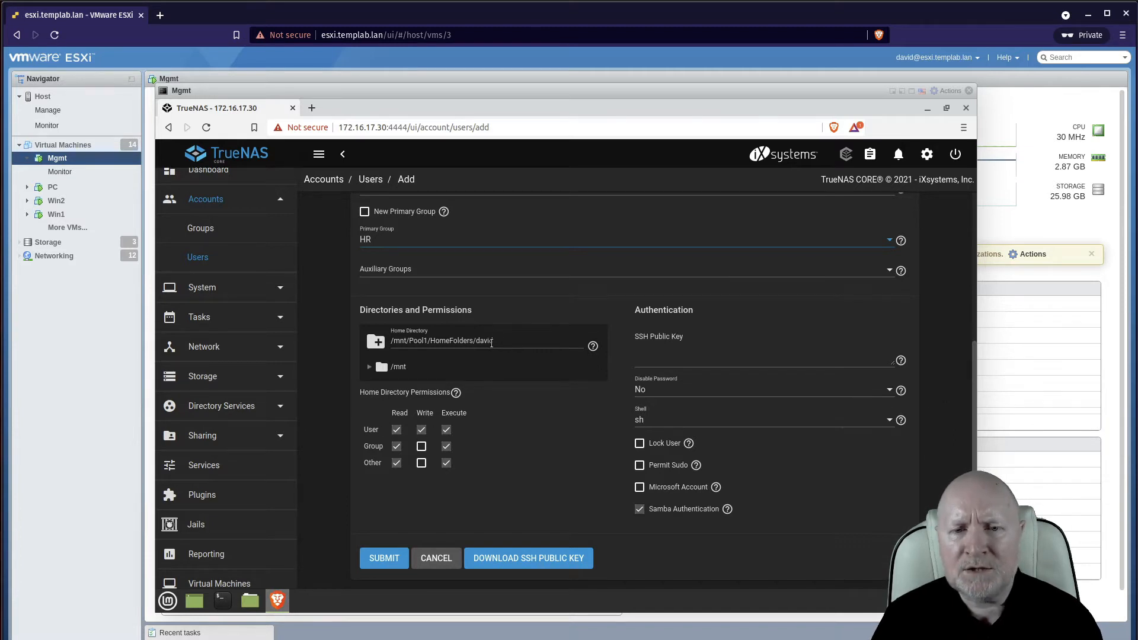
click(397, 446)
click(445, 446)
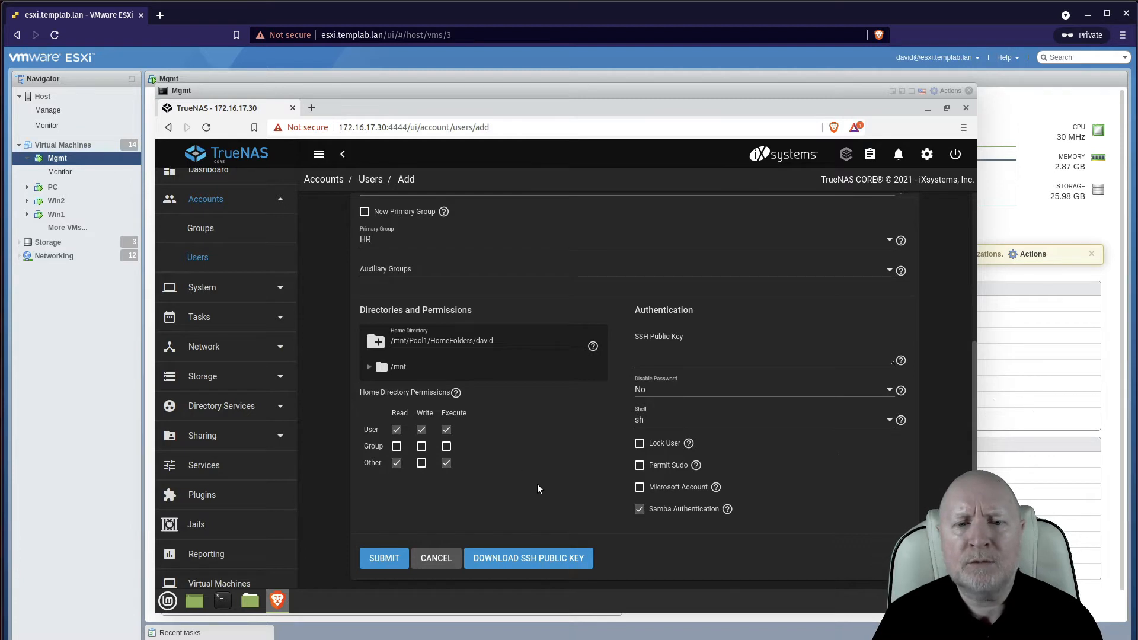
click(398, 464)
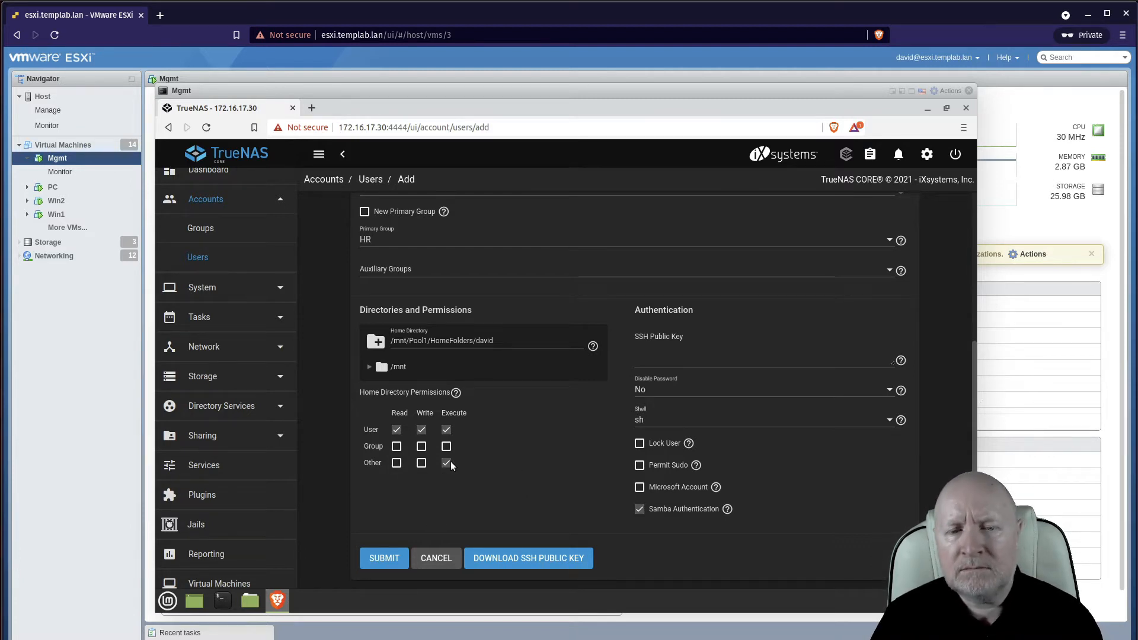
click(446, 463)
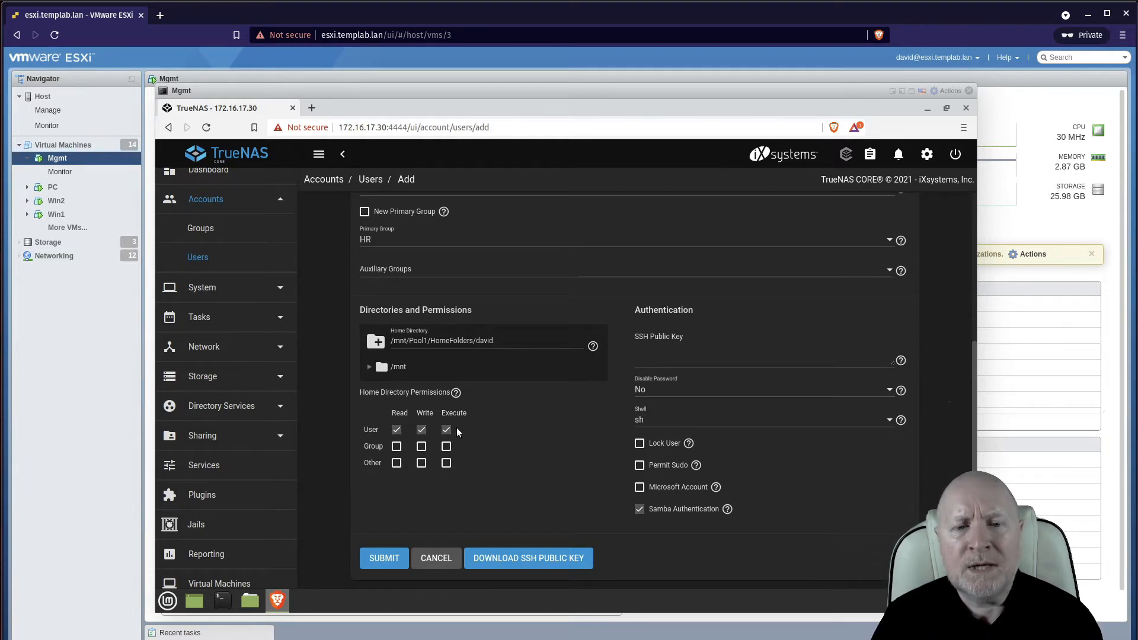
scroll(532, 445, up, 1)
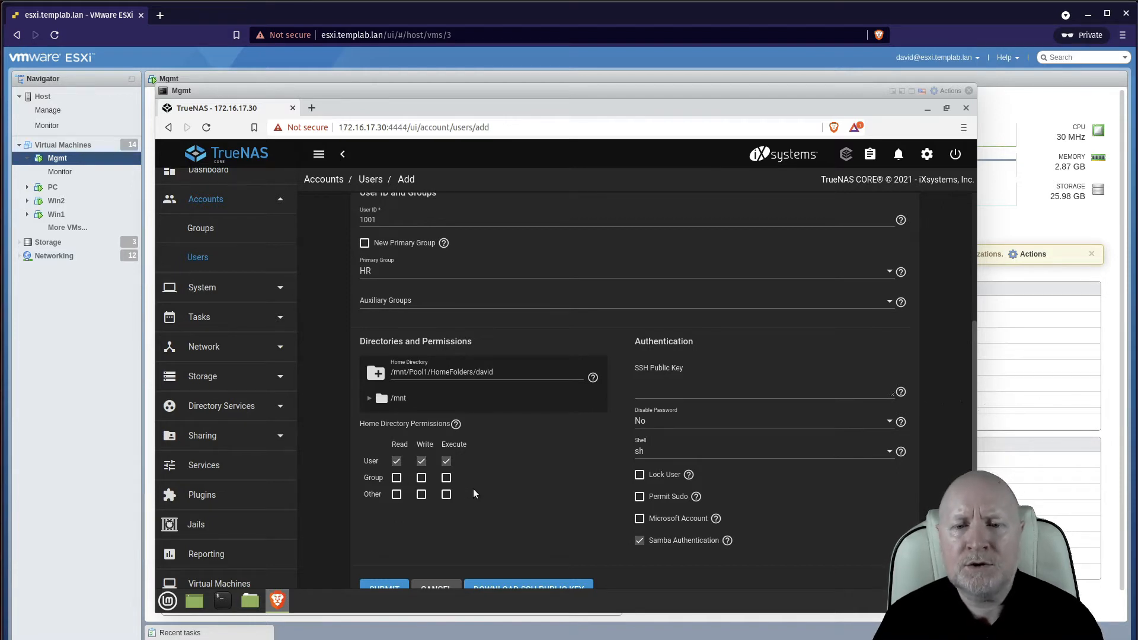
scroll(473, 494, down, 1)
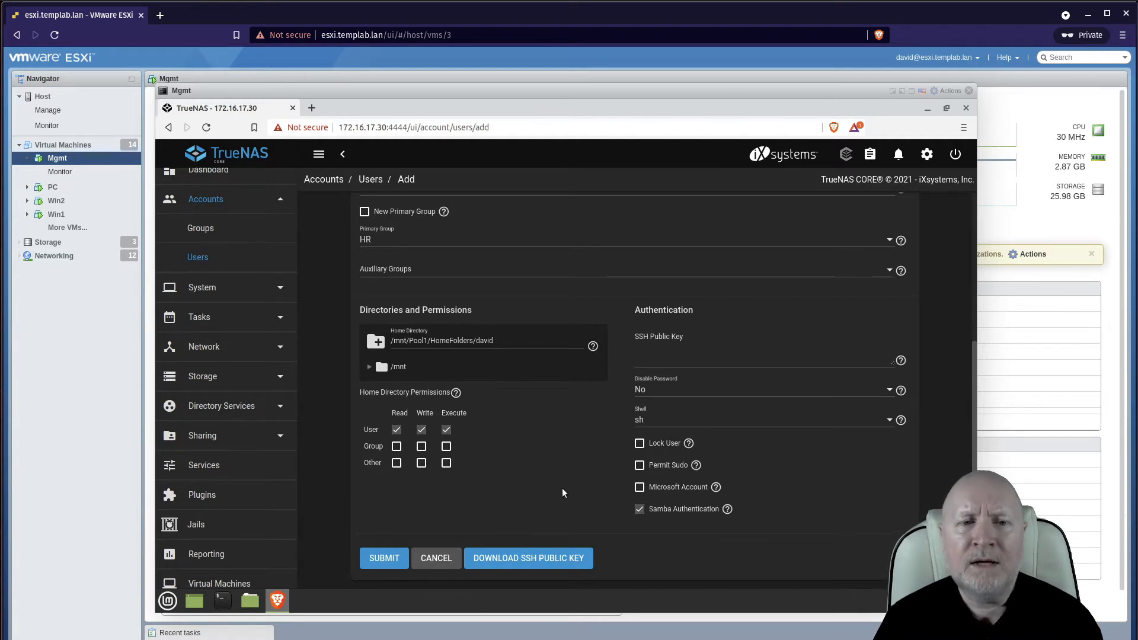
scroll(563, 493, up, 4)
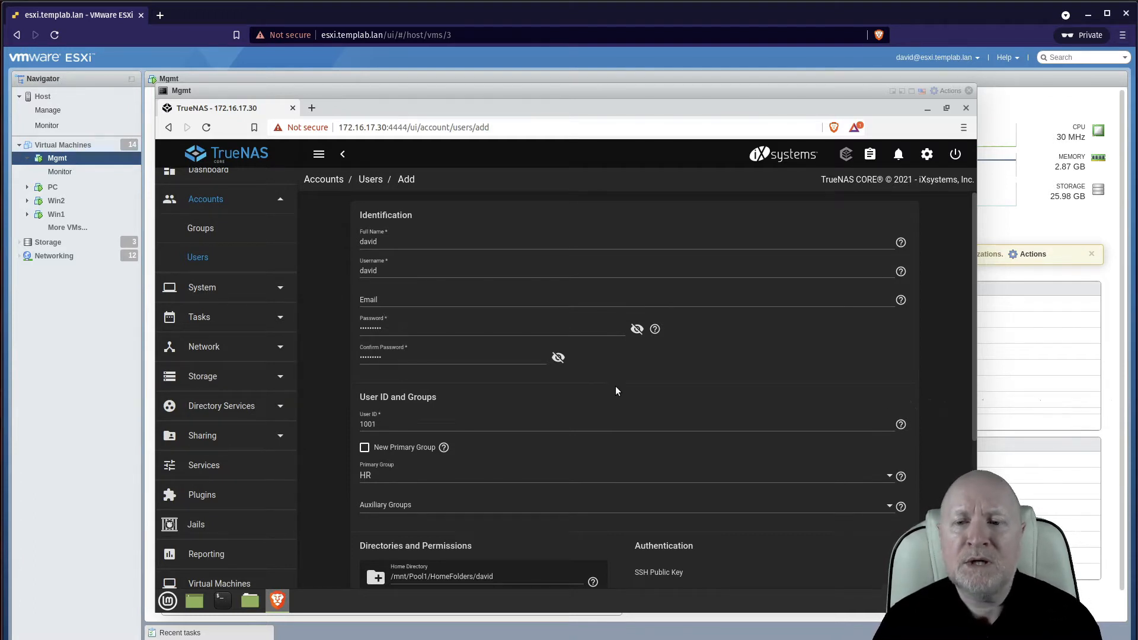
Review and dismiss the Microsoft Account help on the new user form
scroll(615, 392, down, 1)
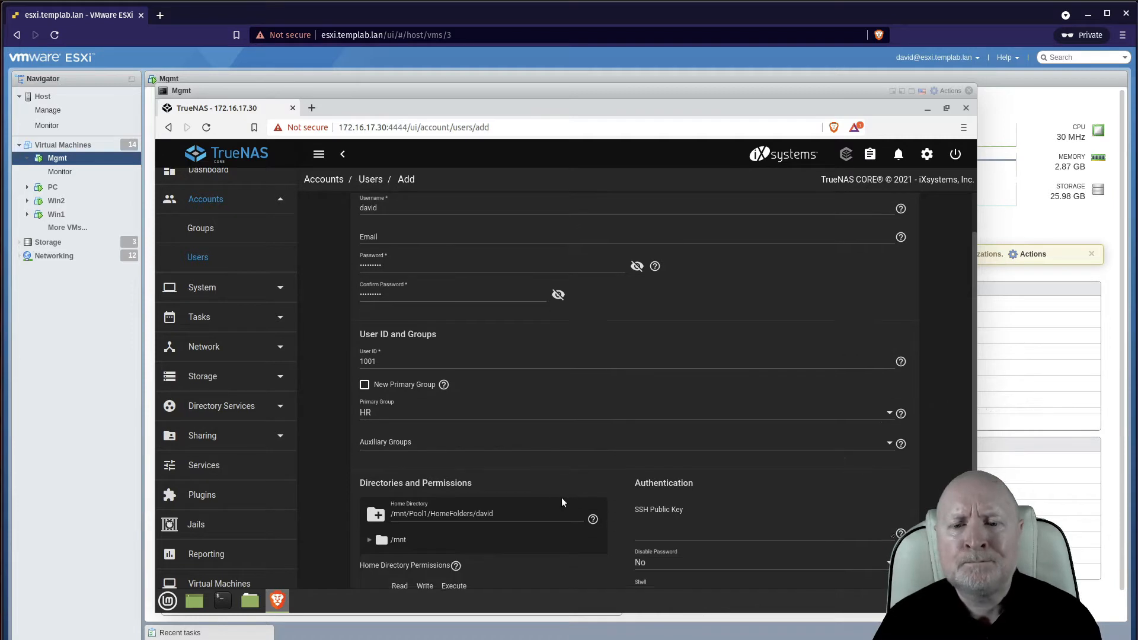
scroll(562, 502, down, 3)
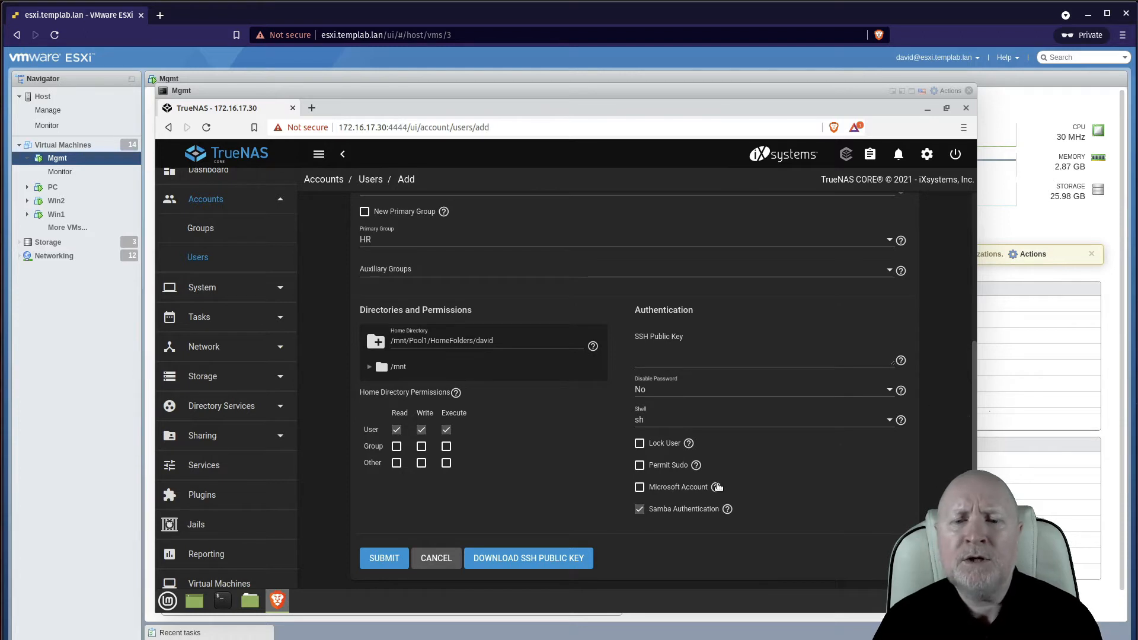
mouse_move(717, 486)
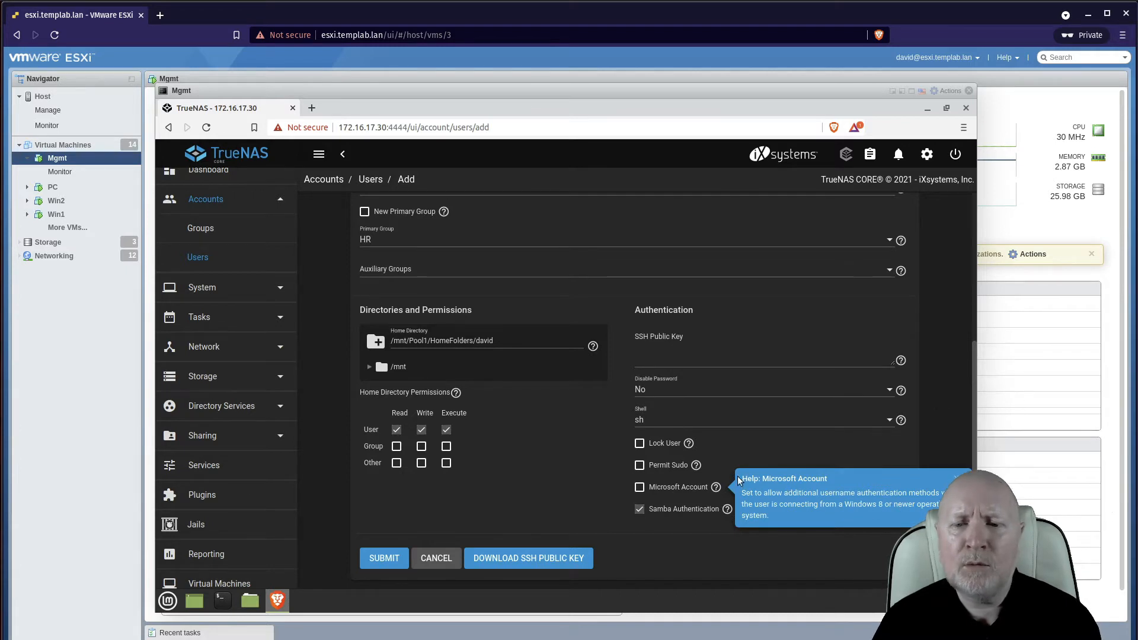
click(949, 474)
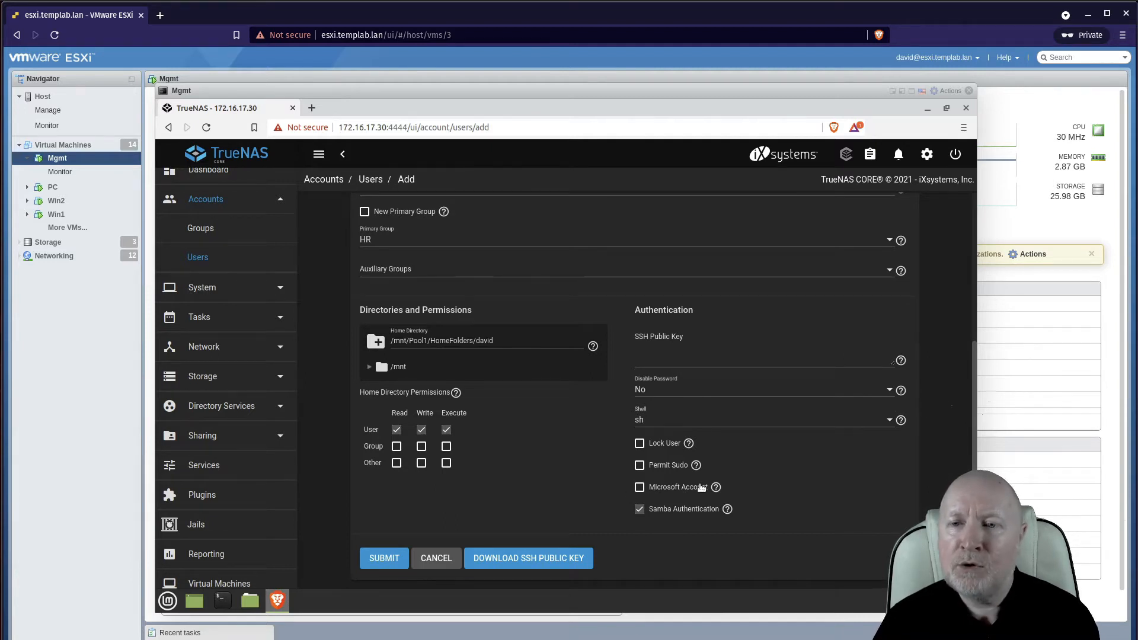
Check the Email field and submit the user, who is listed with UID 1001
scroll(701, 487, up, 5)
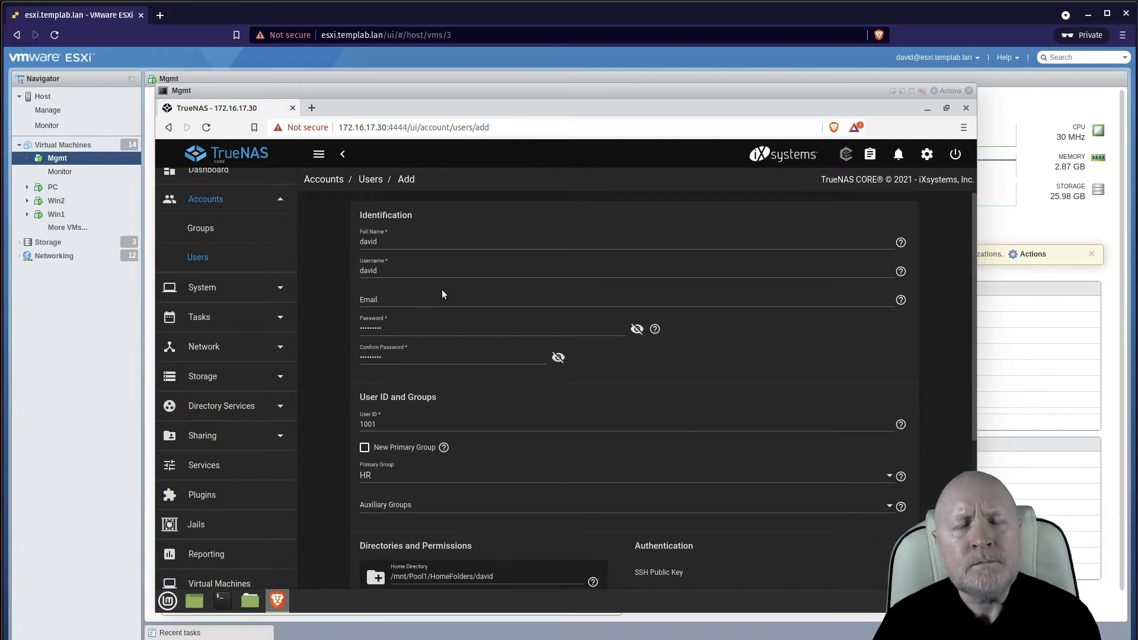
click(401, 302)
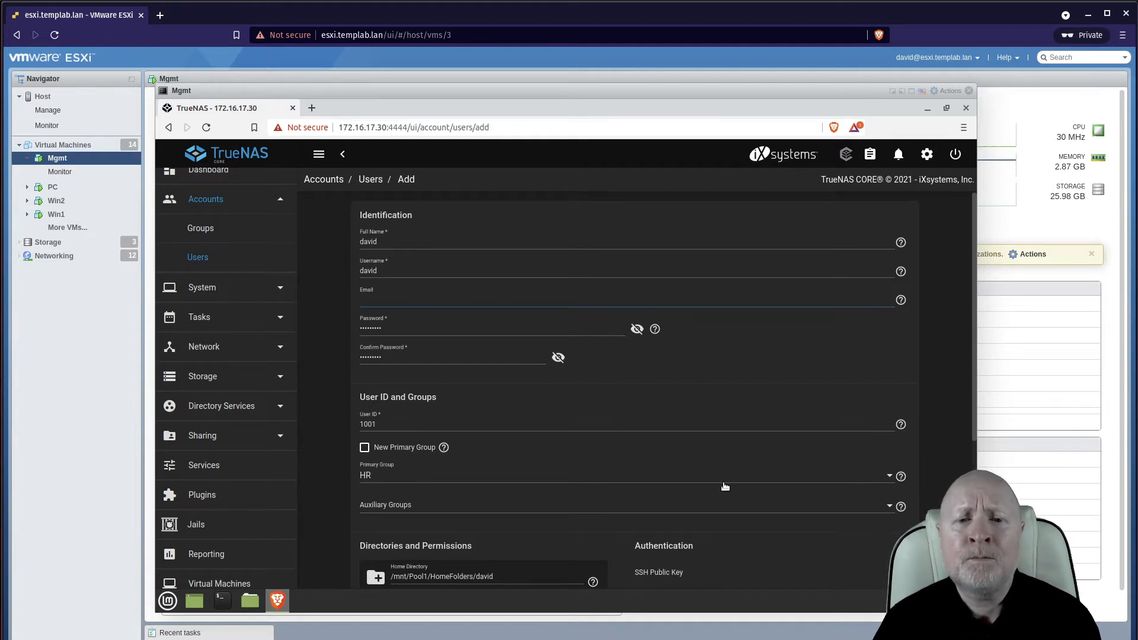
scroll(718, 484, down, 4)
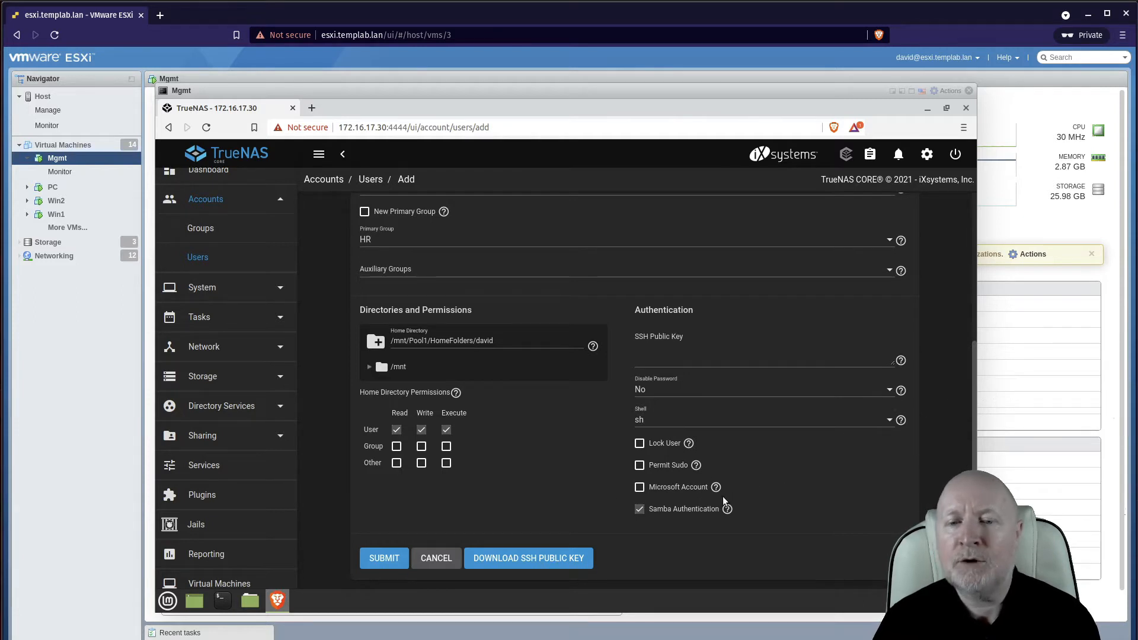
scroll(723, 500, up, 3)
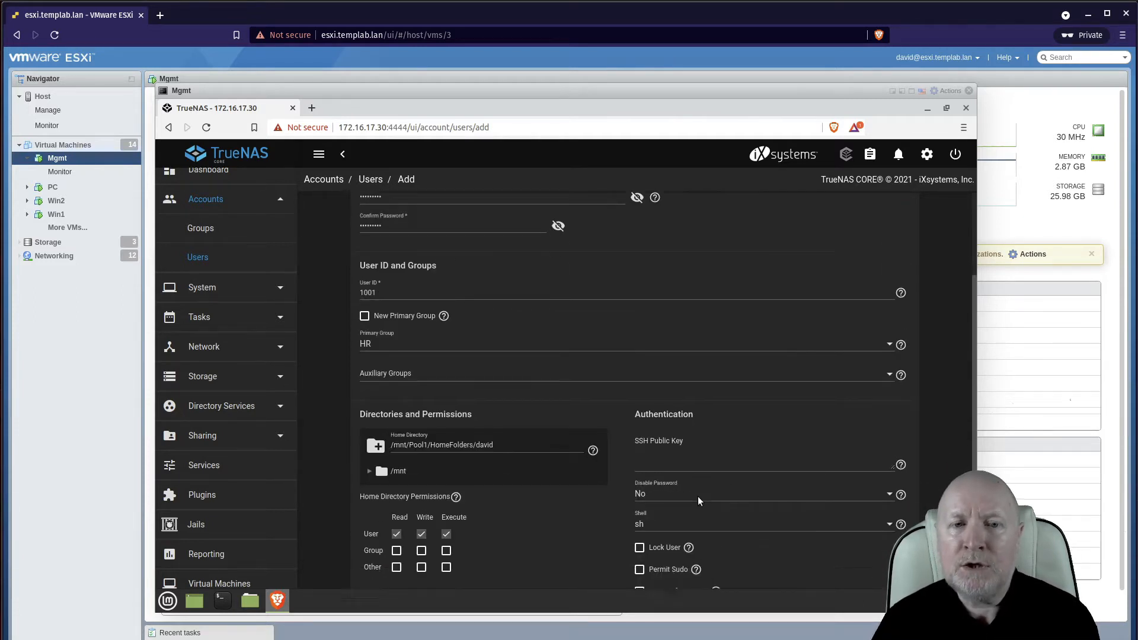
scroll(698, 503, down, 3)
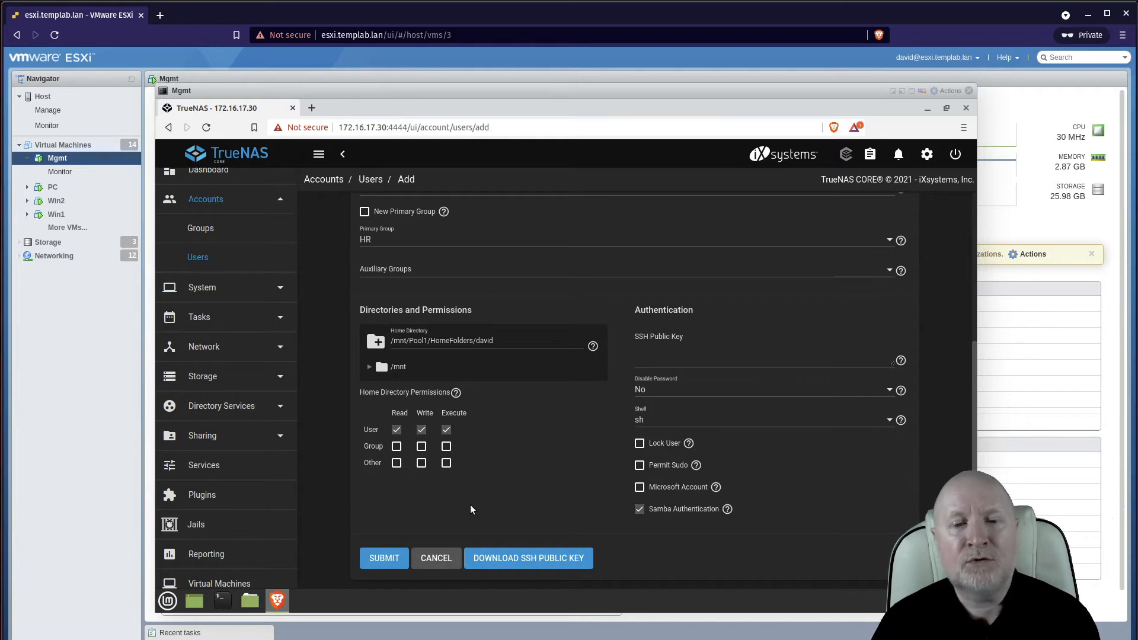
scroll(425, 493, up, 3)
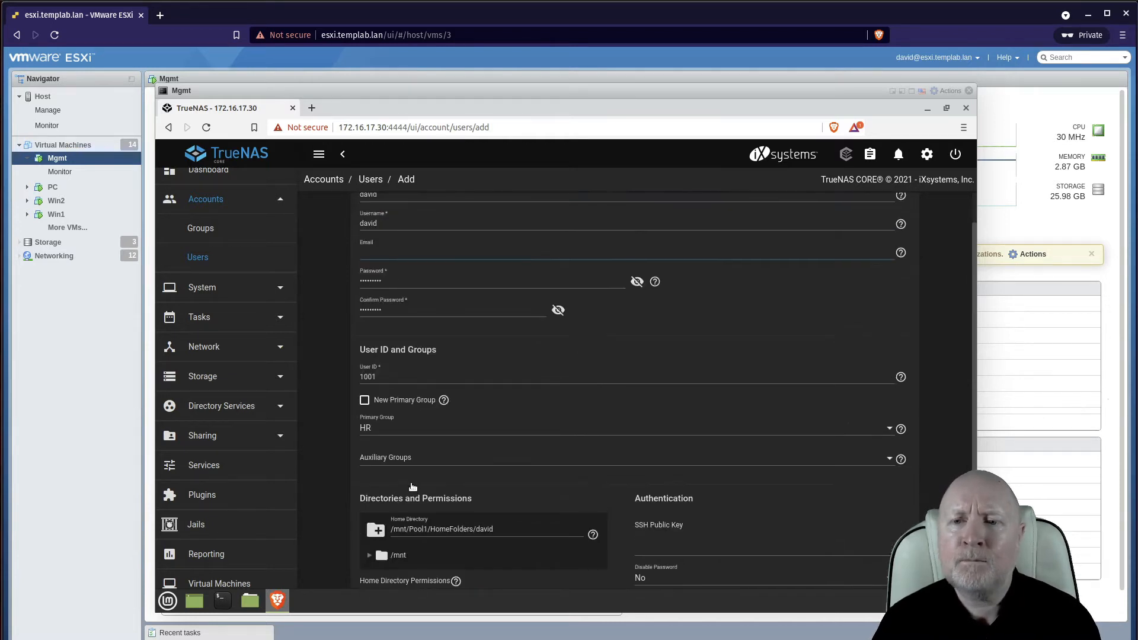
scroll(407, 491, down, 3)
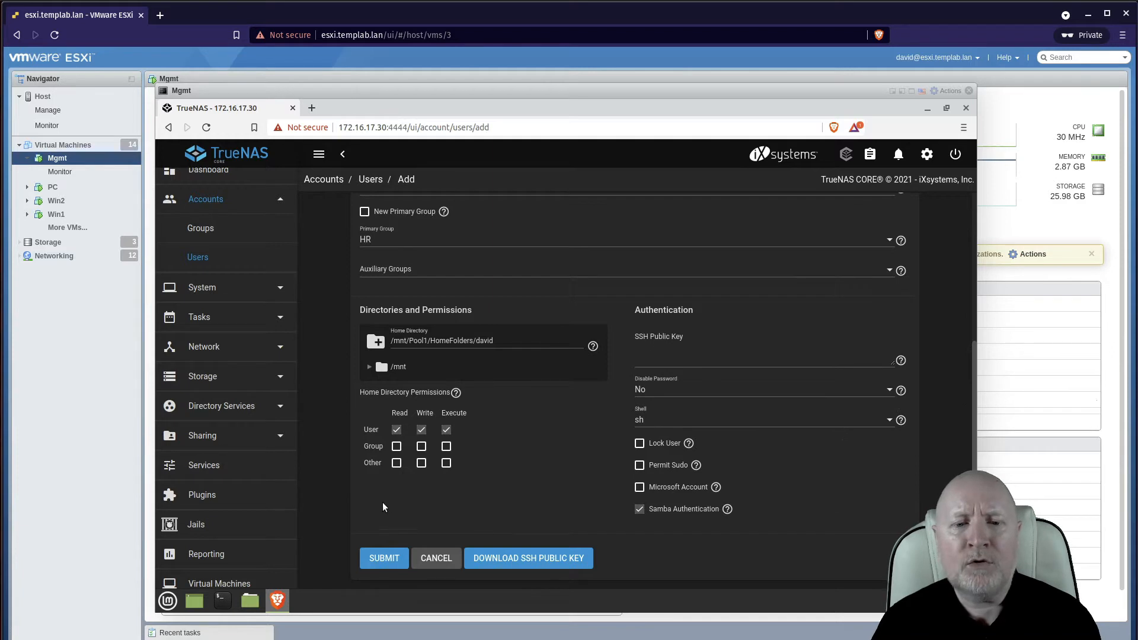
click(384, 557)
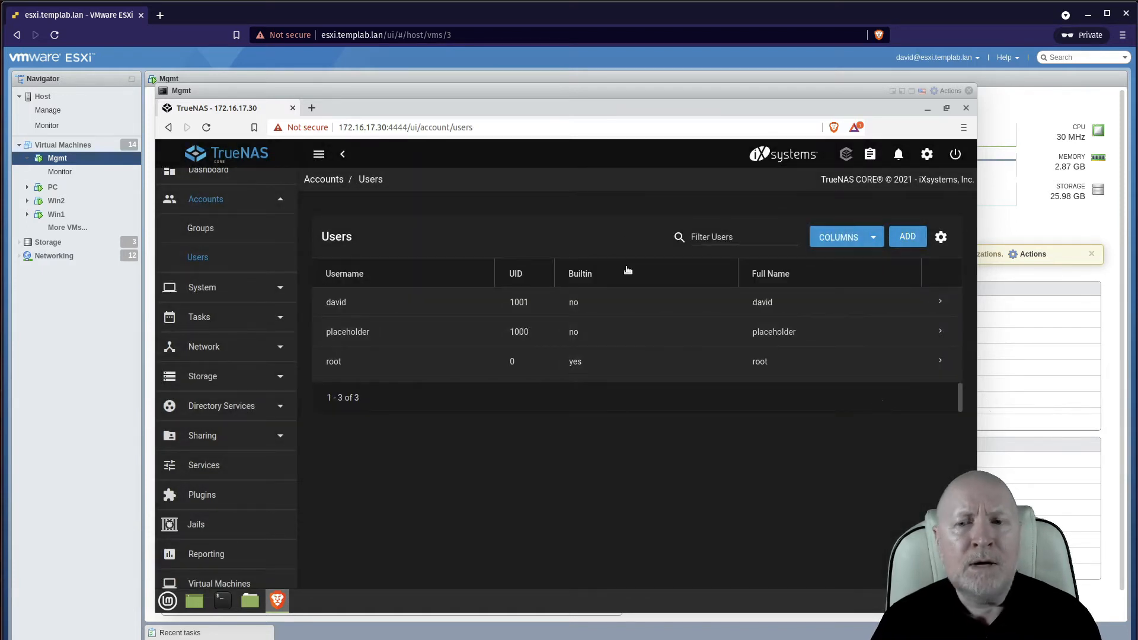
Start another new user and enter the full name, keeping the auto-filled username
click(907, 238)
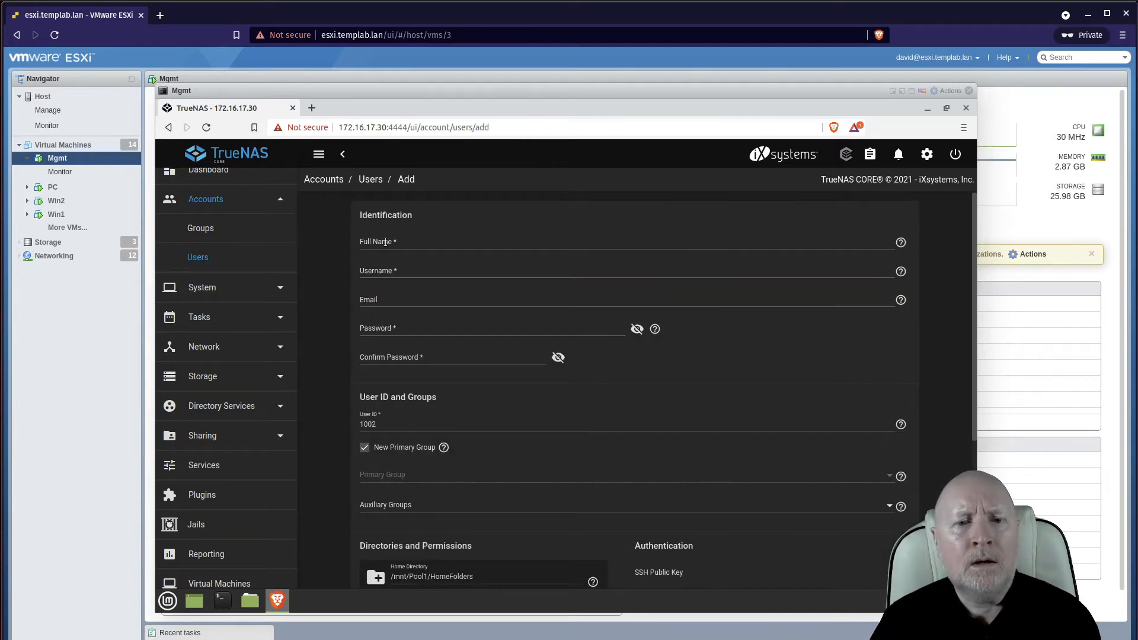
click(385, 242)
text(fred)
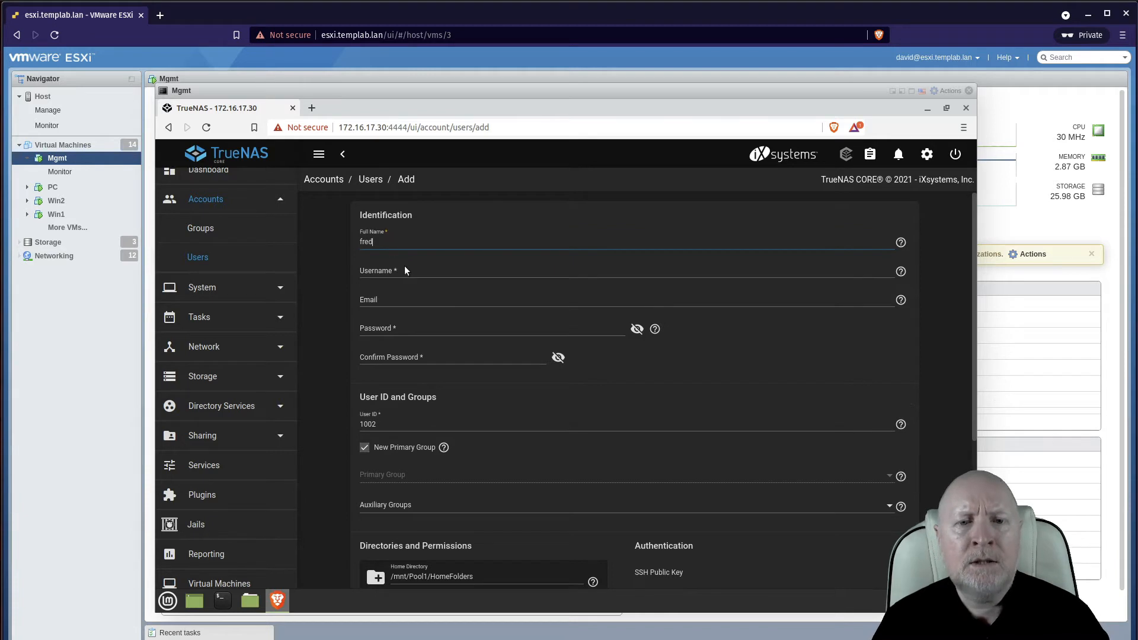
click(404, 274)
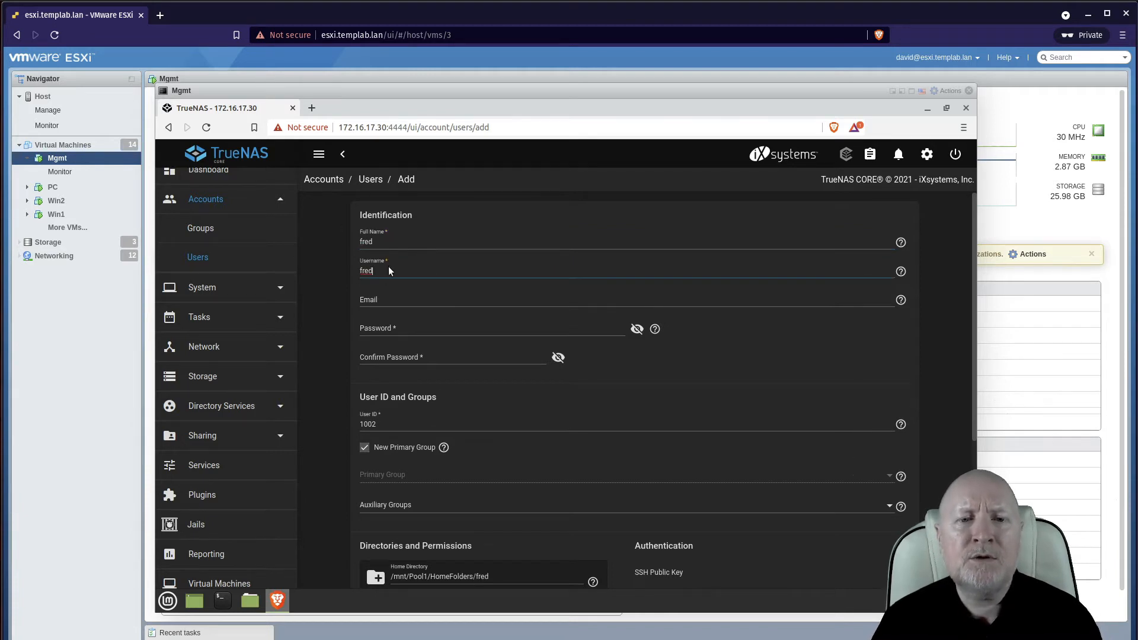
Enter and confirm the password and switch off New Primary Group
click(531, 330)
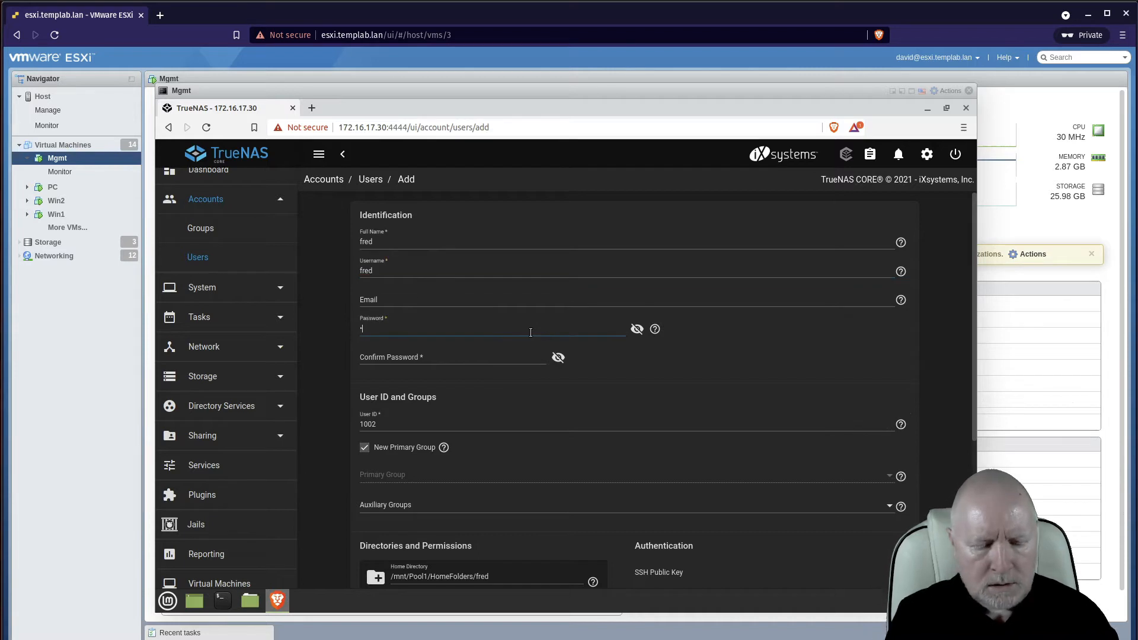
click(516, 362)
text(••)
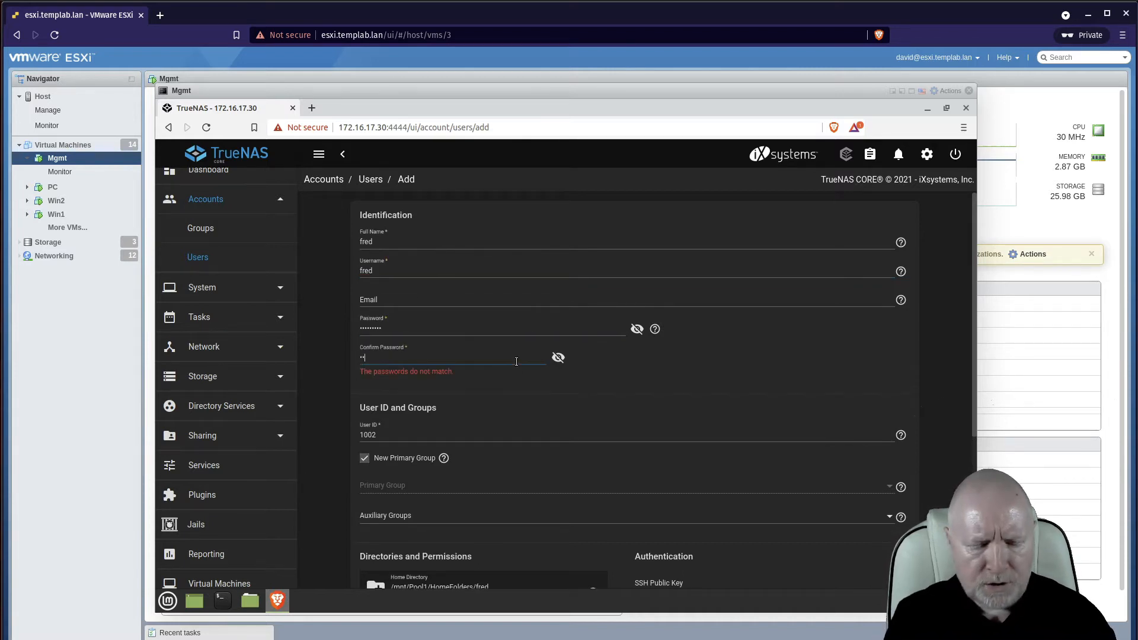
text(•••••••)
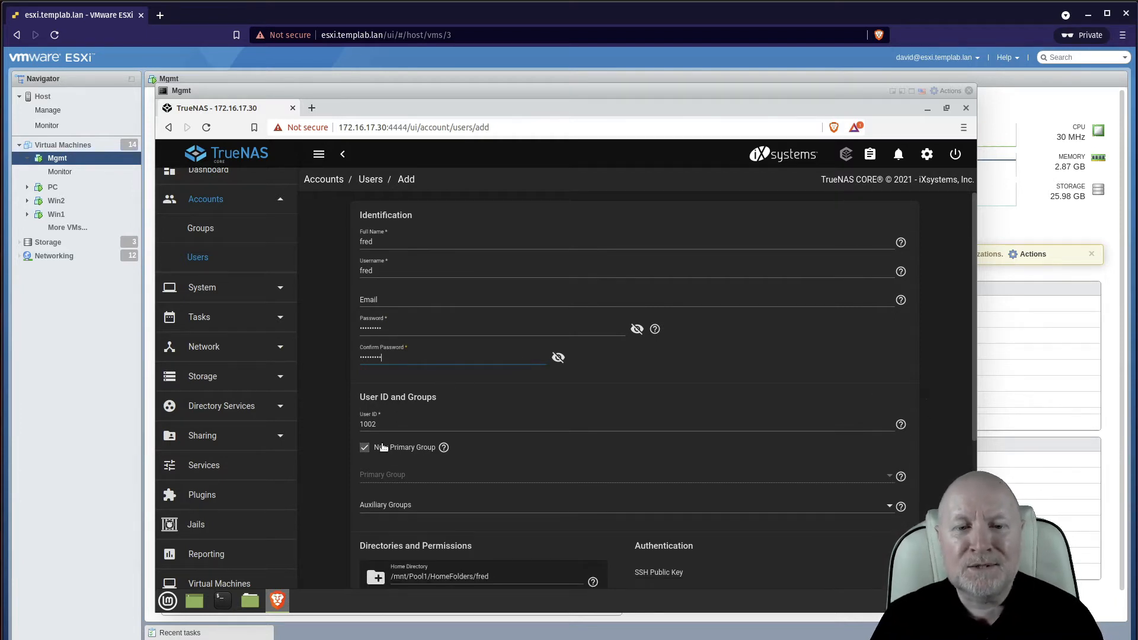
click(365, 448)
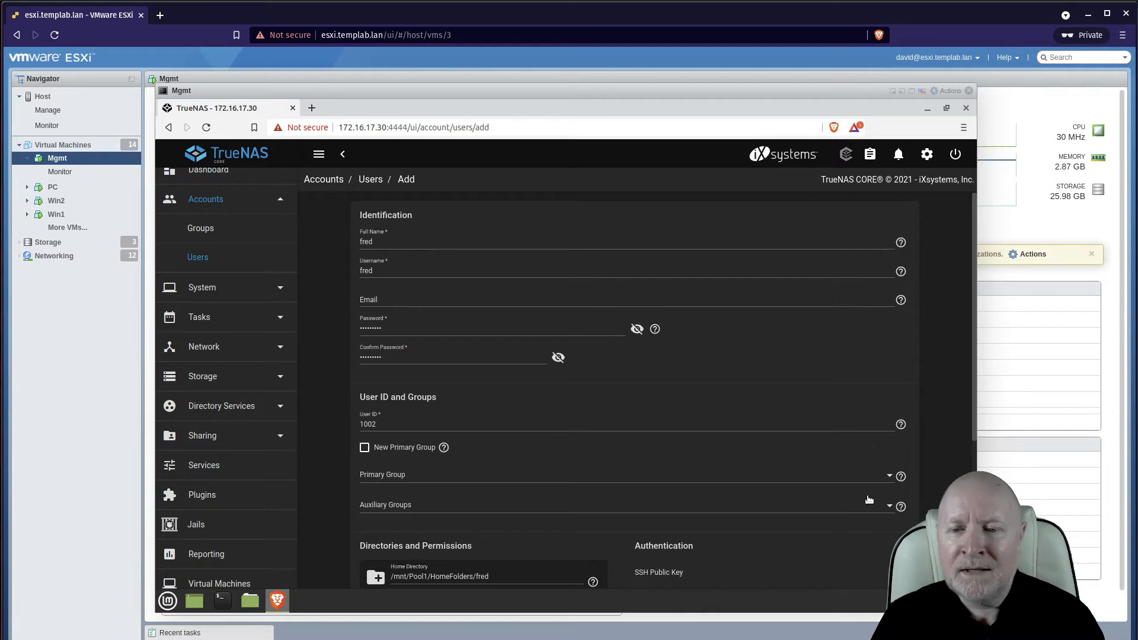
Select SALES as the second user's primary group
click(887, 477)
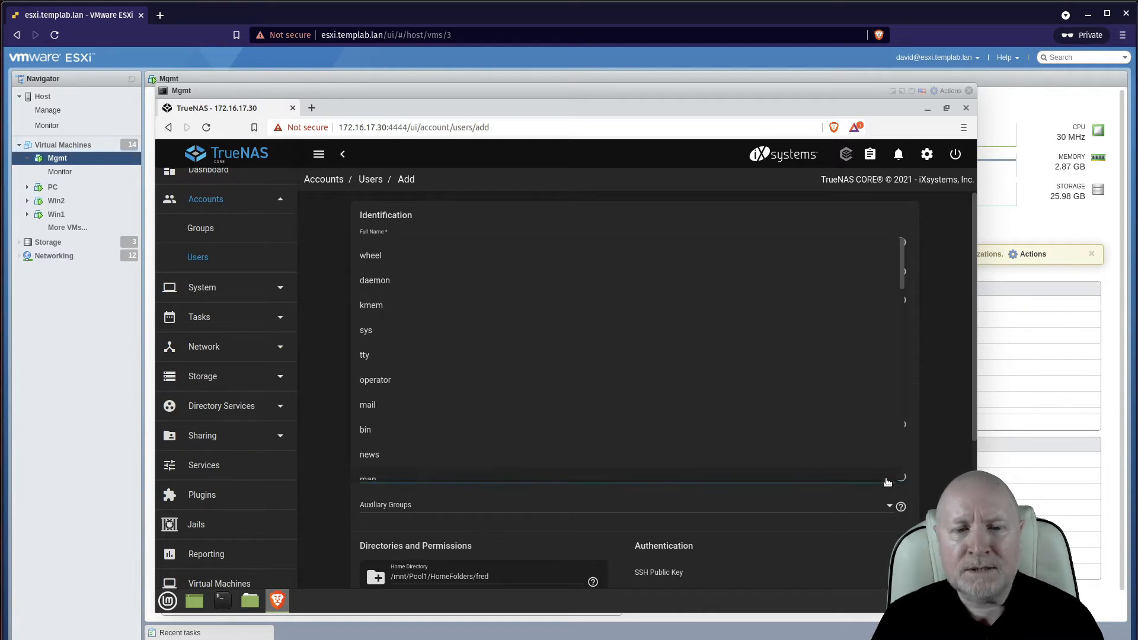
click(887, 480)
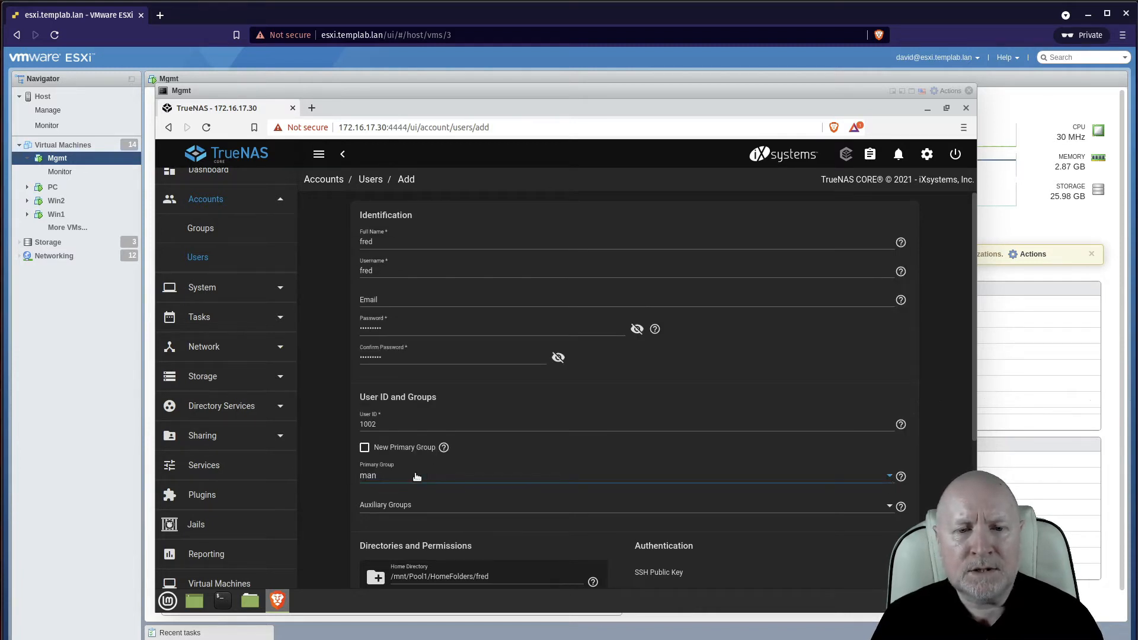
click(383, 478)
click(378, 473)
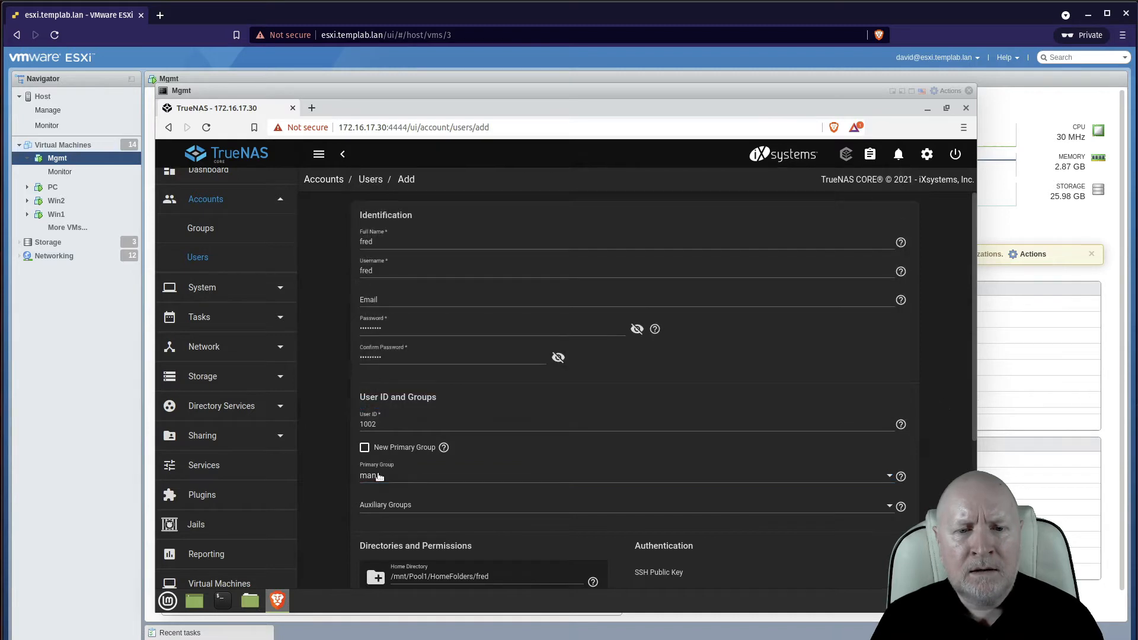
click(464, 479)
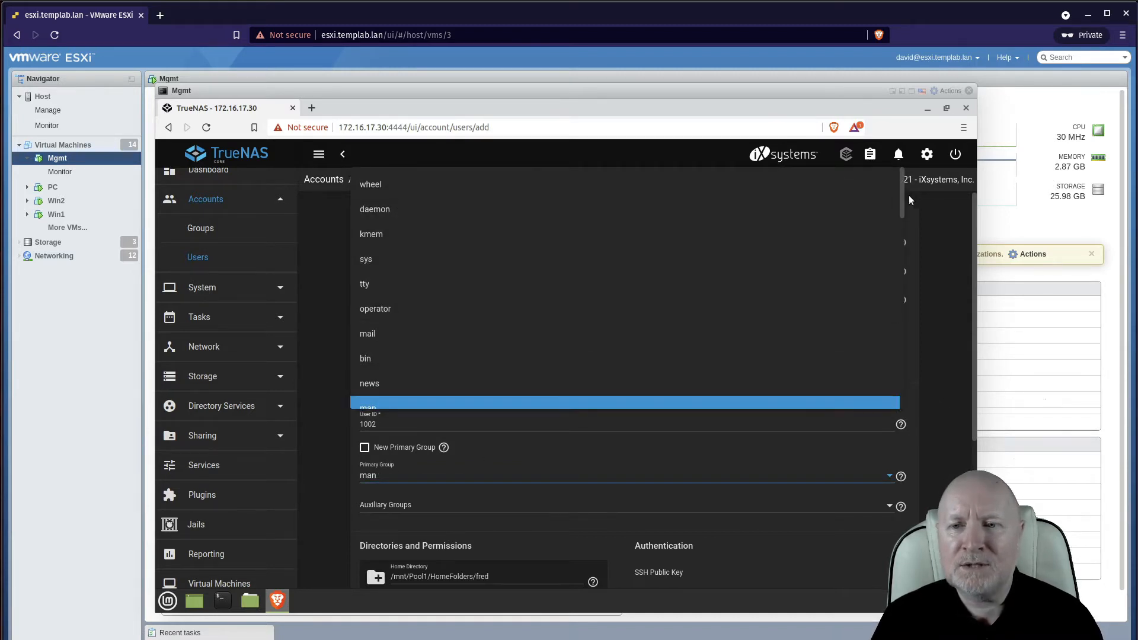
drag(901, 197, 897, 408)
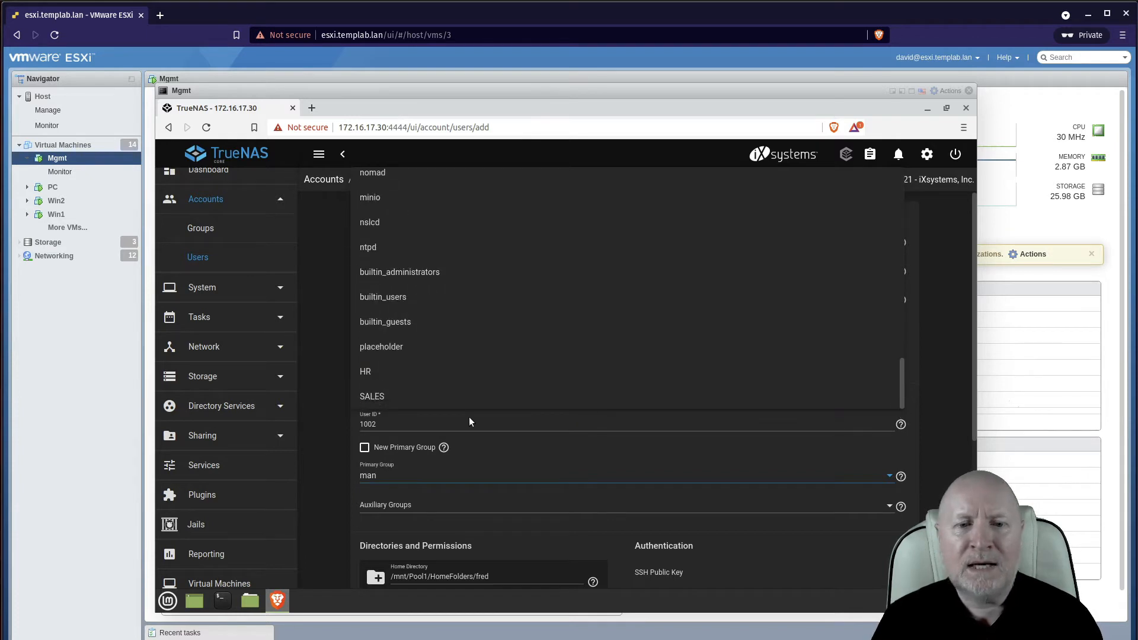
click(397, 402)
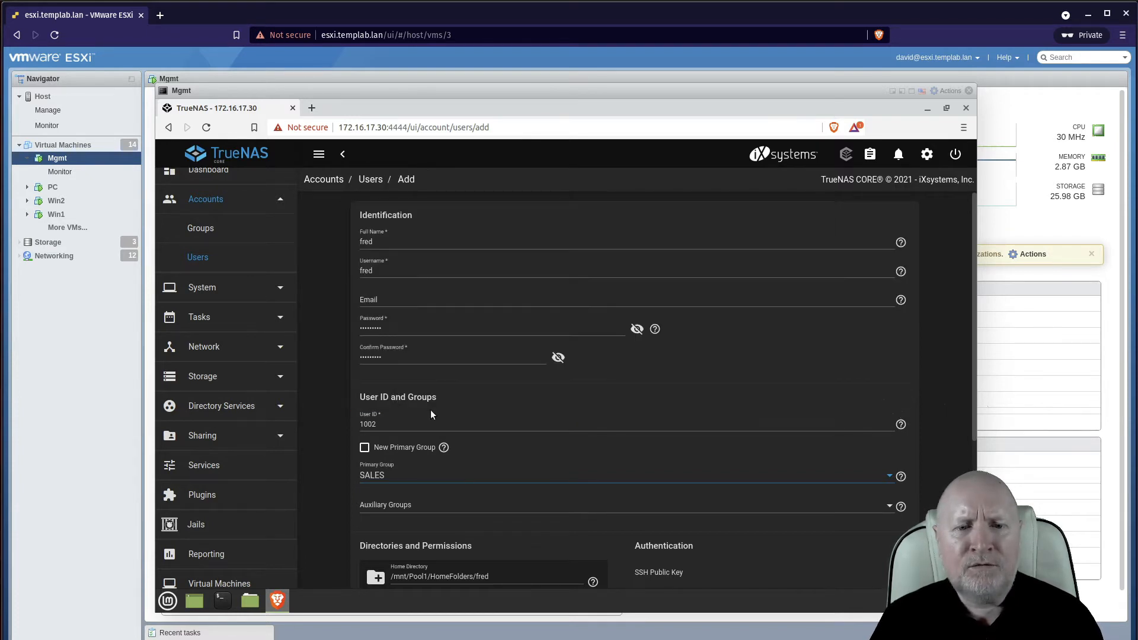
Remove group and other read/execute from the home folder permissions, leaving owner-only access
scroll(889, 513, down, 2)
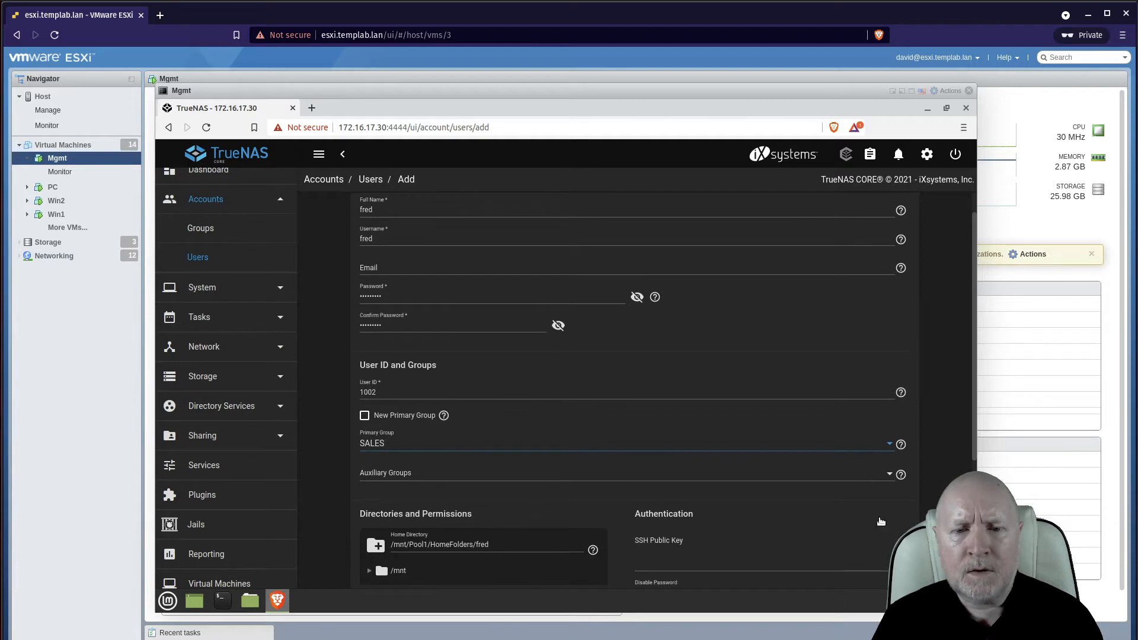
scroll(537, 549, down, 1)
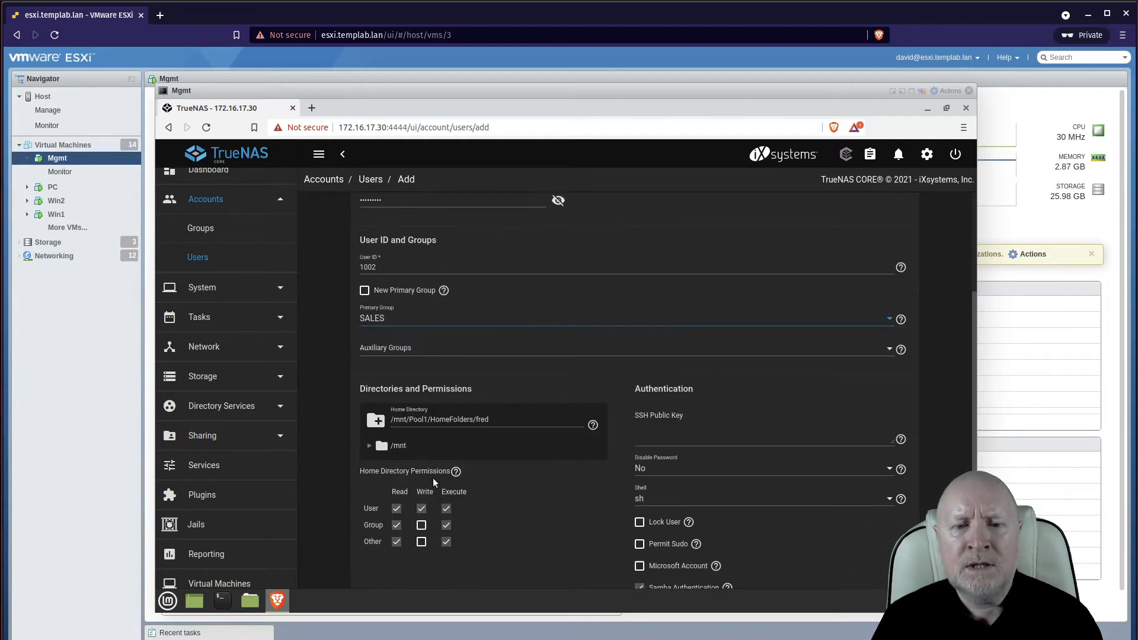
click(447, 525)
click(446, 541)
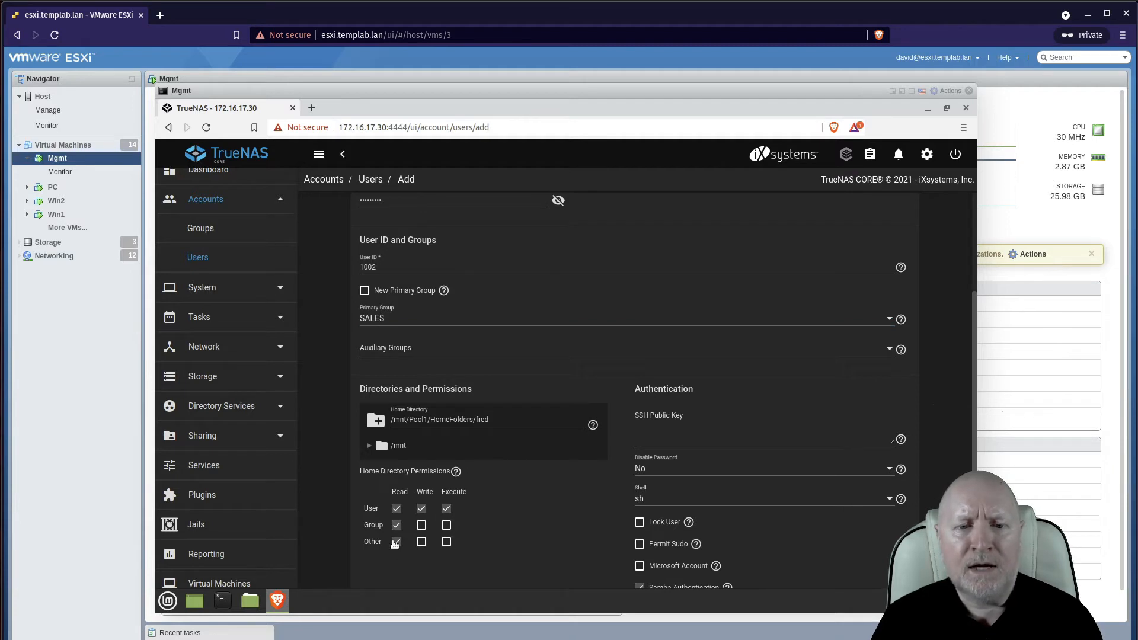
click(396, 541)
click(396, 525)
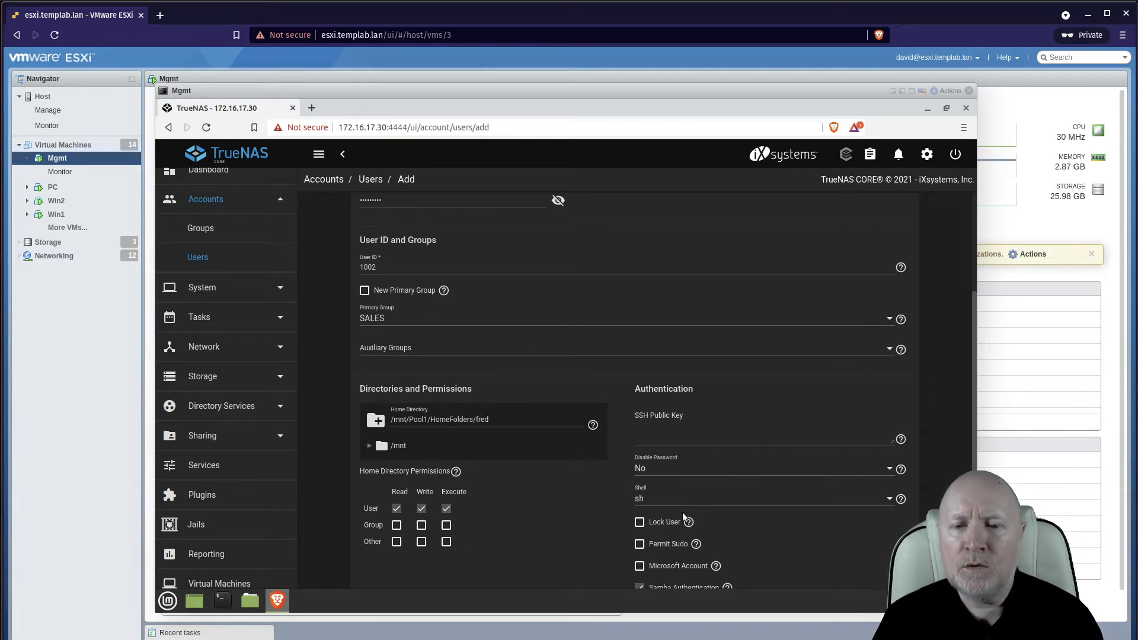
scroll(719, 538, down, 1)
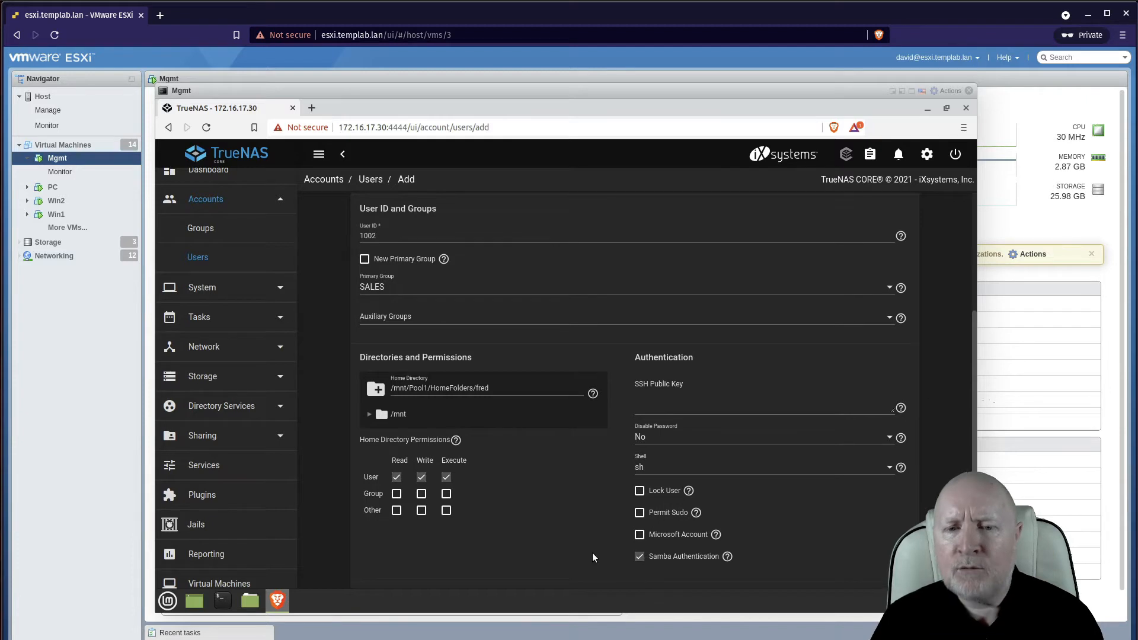
scroll(590, 556, up, 3)
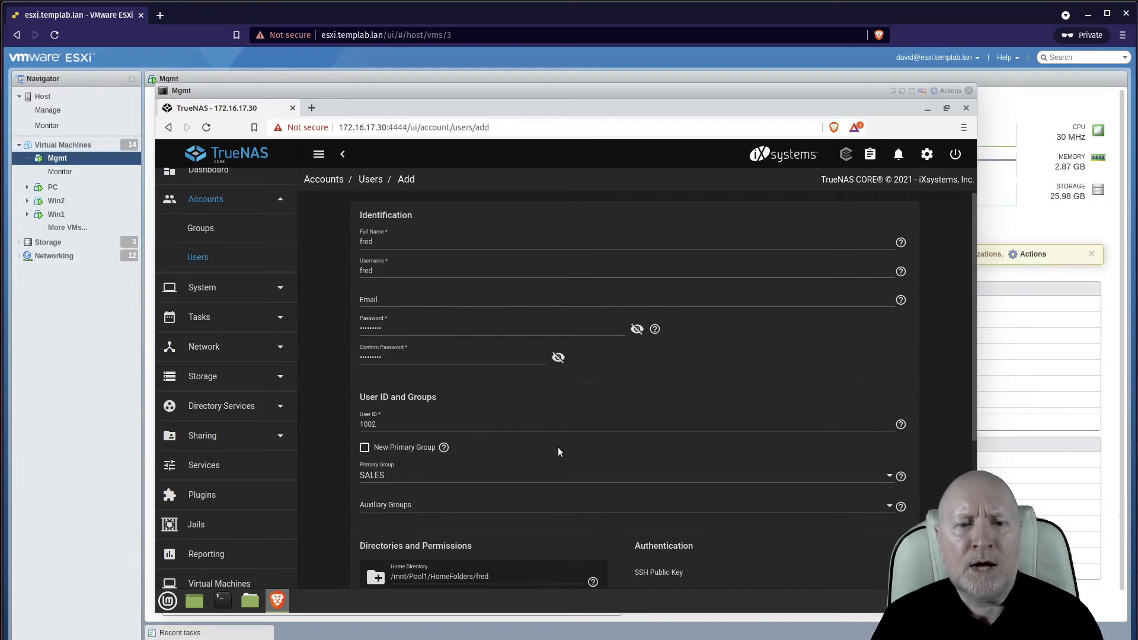
scroll(557, 452, down, 5)
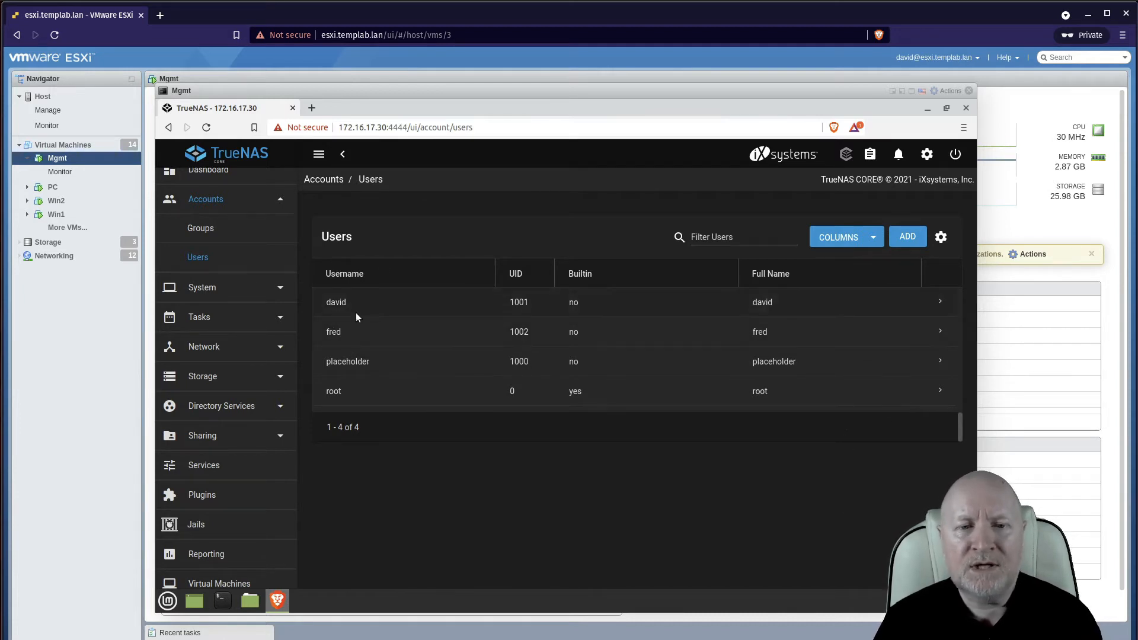
In the Shell, run cd /mnt/Pool1/HomeFolders and then ls -al
scroll(272, 510, down, 1)
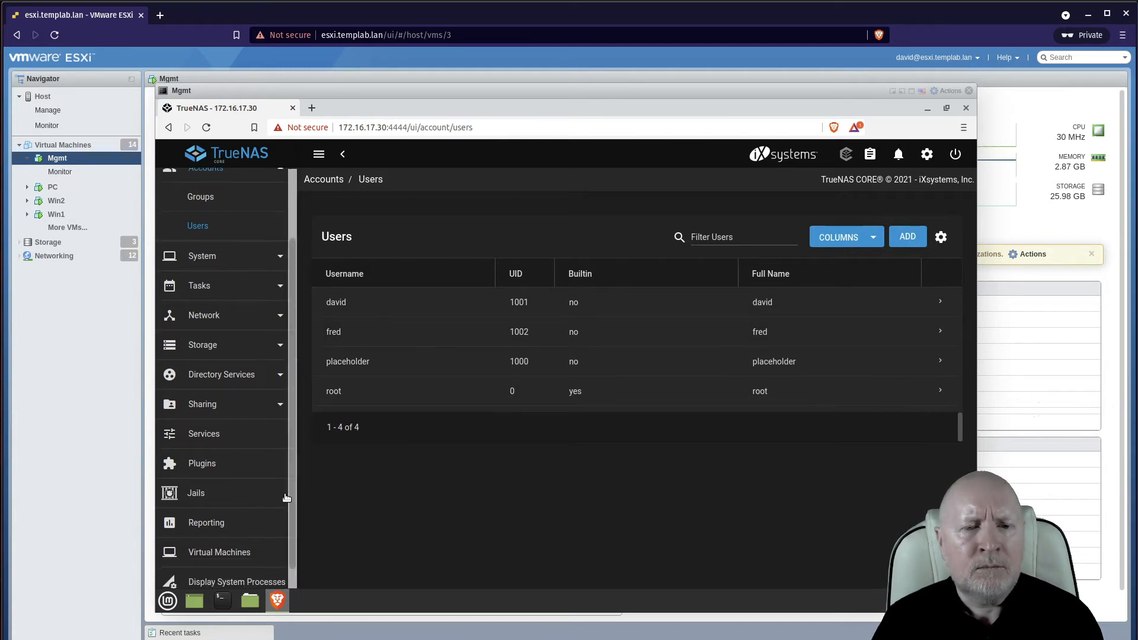
scroll(246, 528, down, 2)
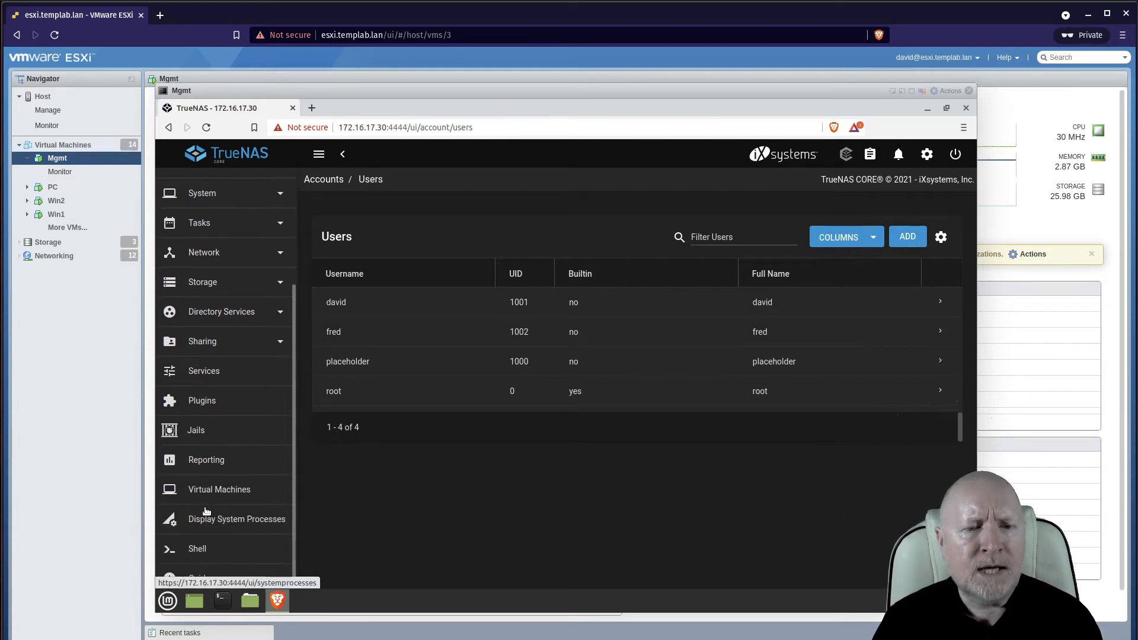
click(199, 547)
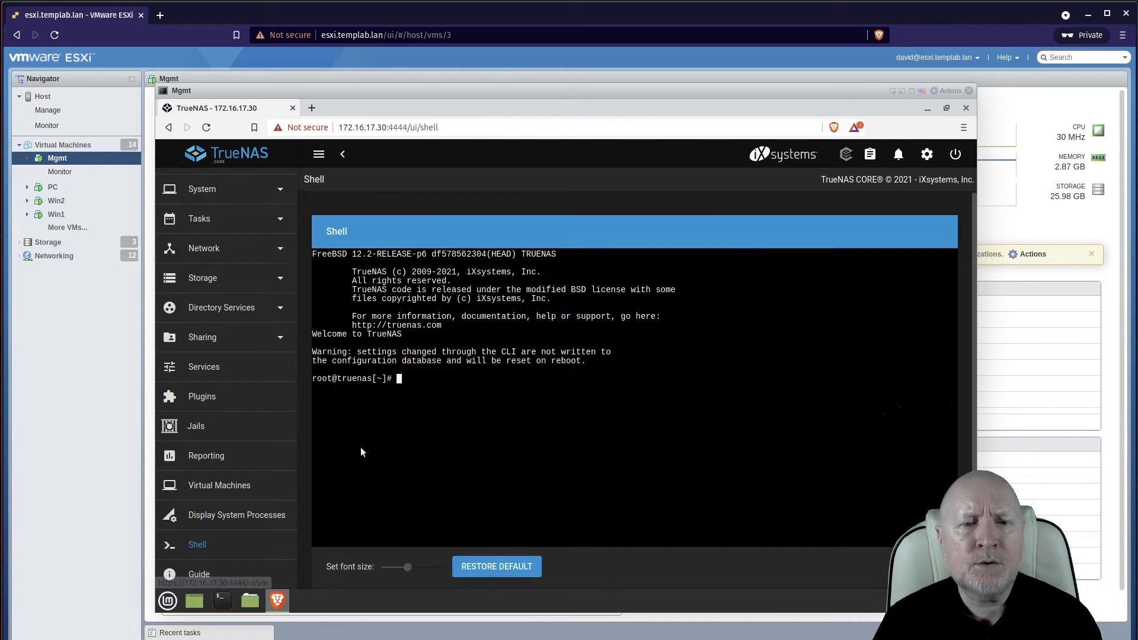
text(cd /)
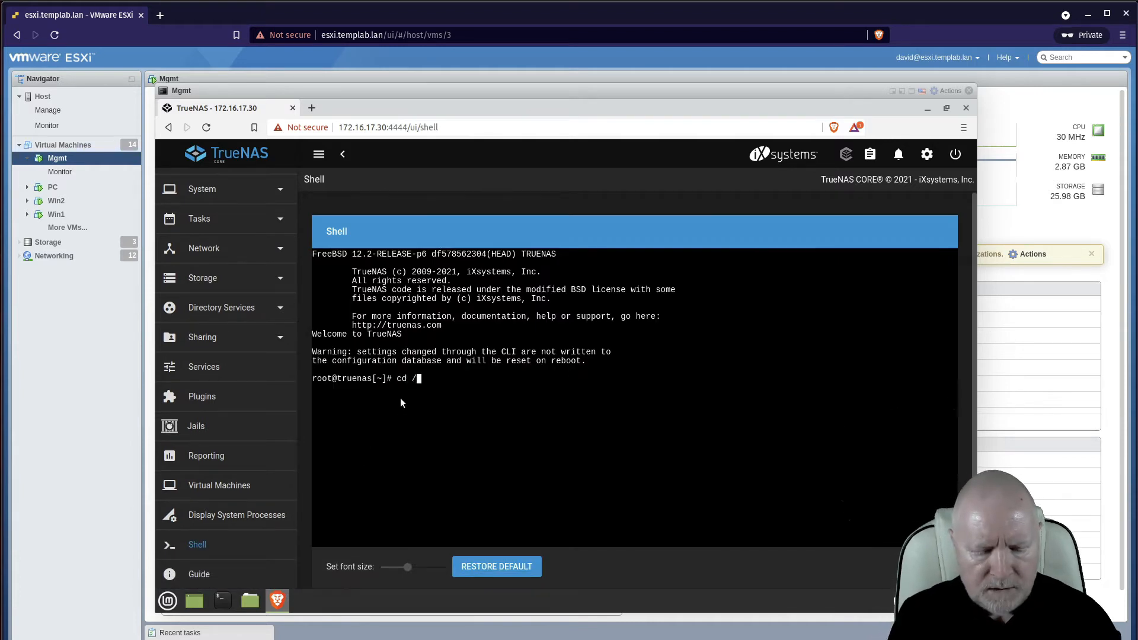
text(mnt/)
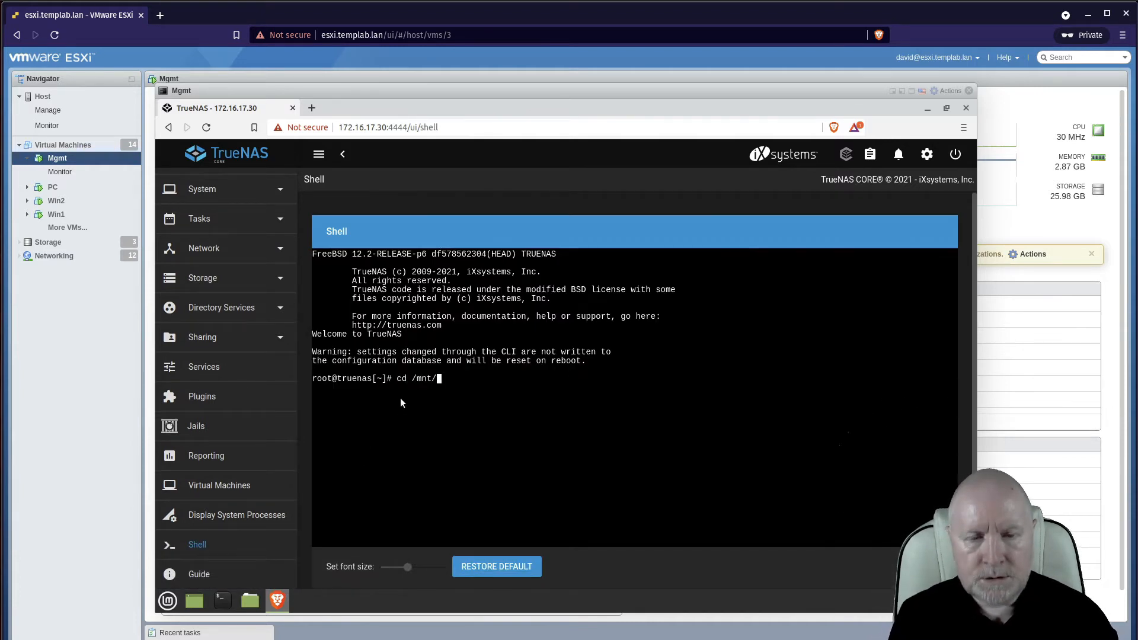
text(Pool1/)
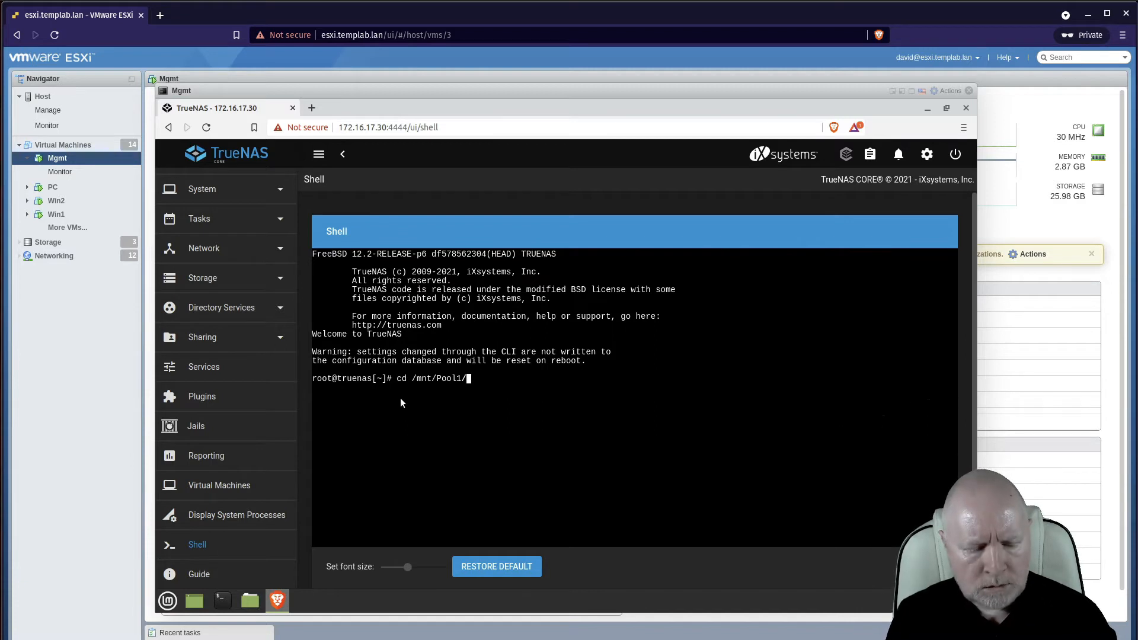
text(HomeFolders/)
key(Return)
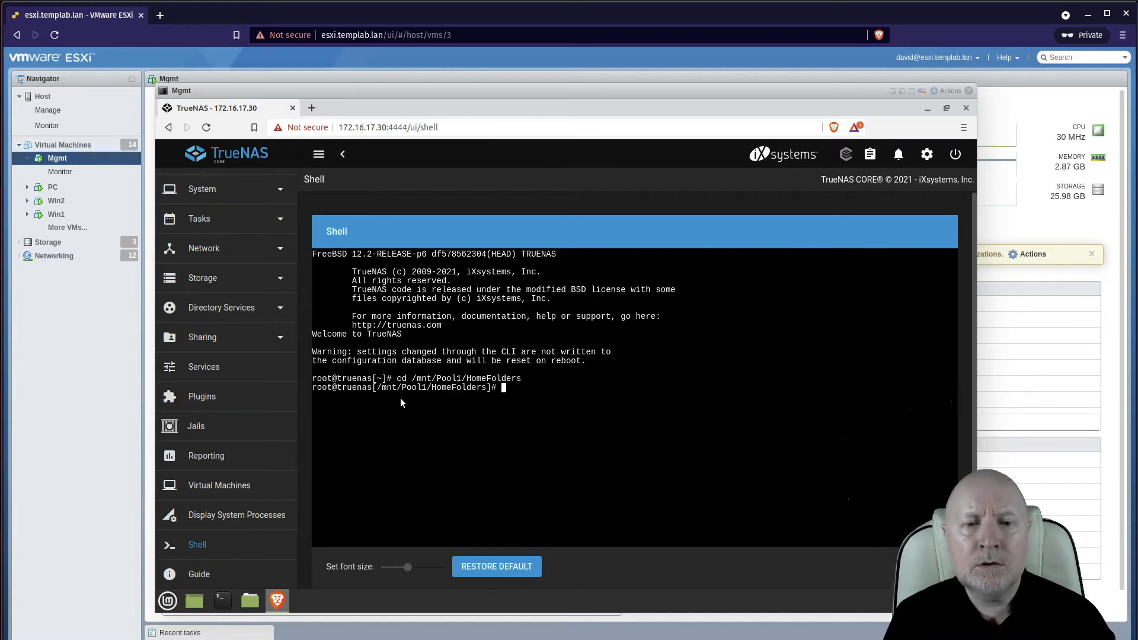
text(ls -al)
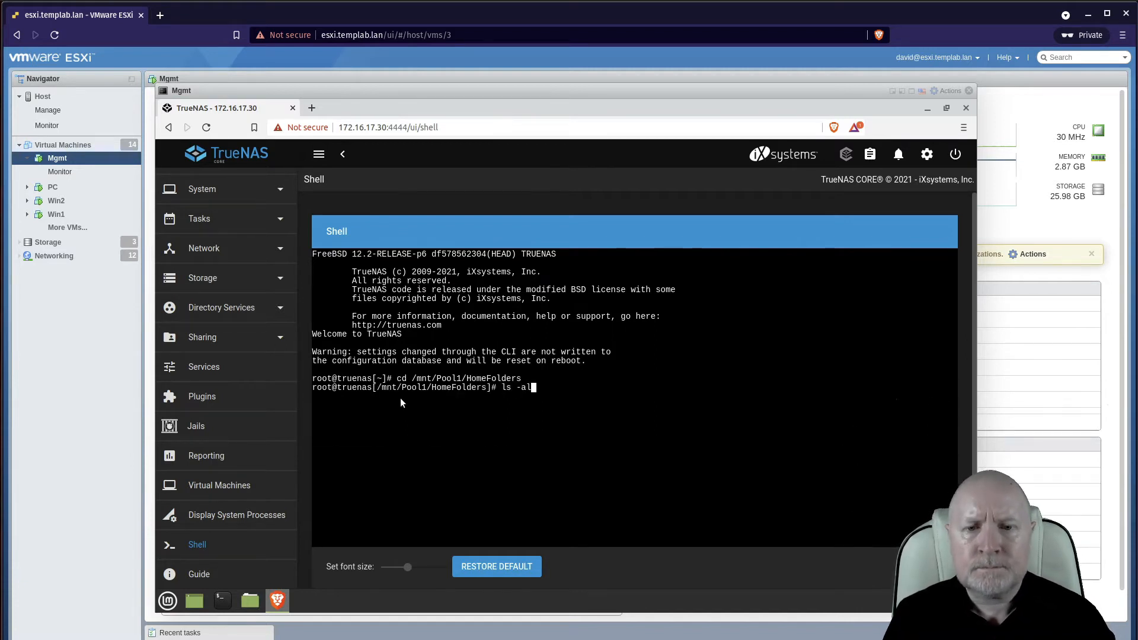
key(Return)
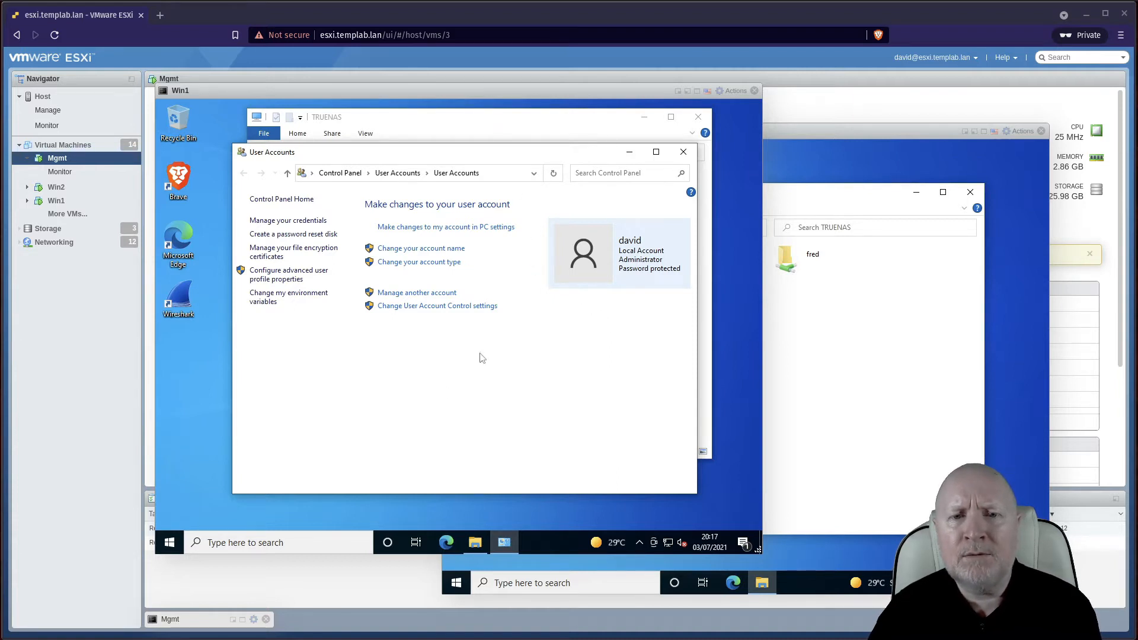
On Win1, browse Network > TRUENAS to list its three shares, comparing with Win2's view
click(583, 122)
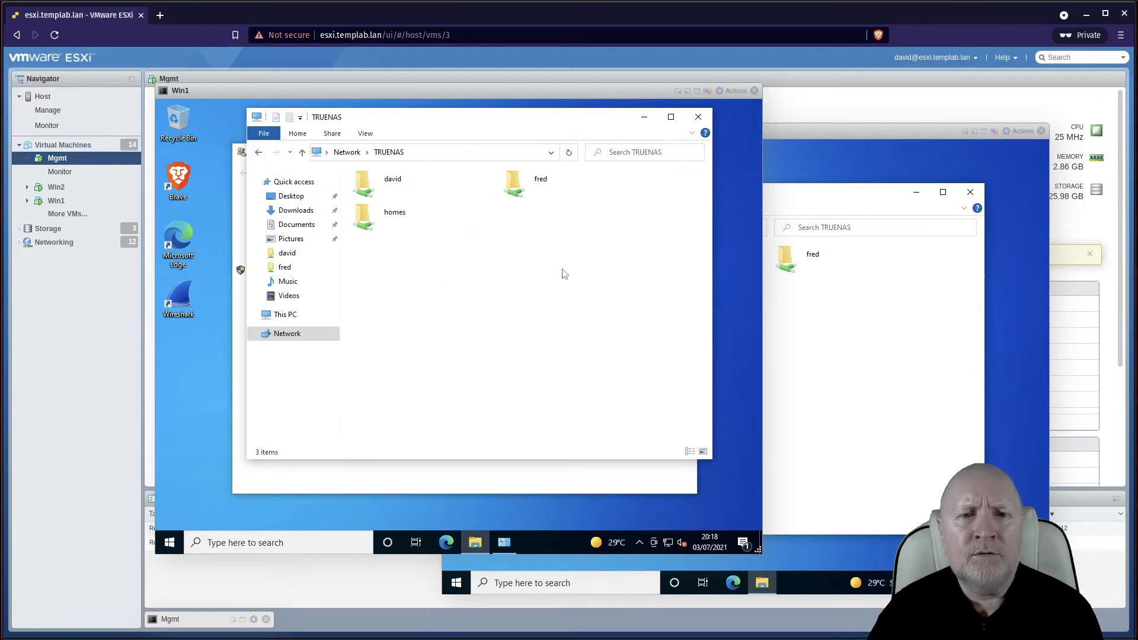
click(350, 152)
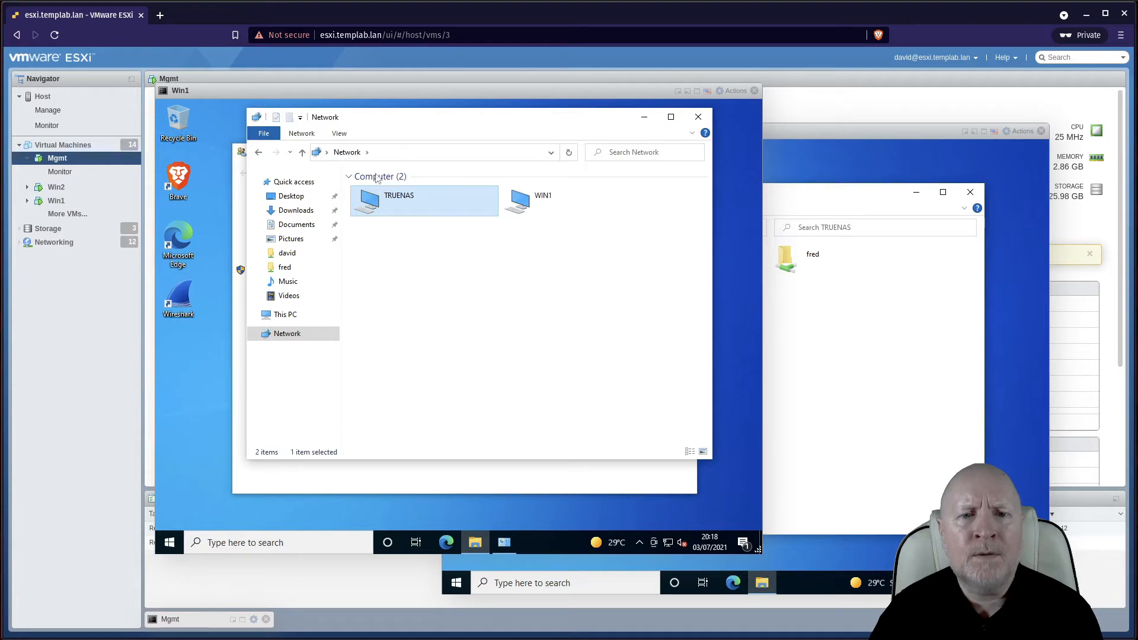
double_click(401, 203)
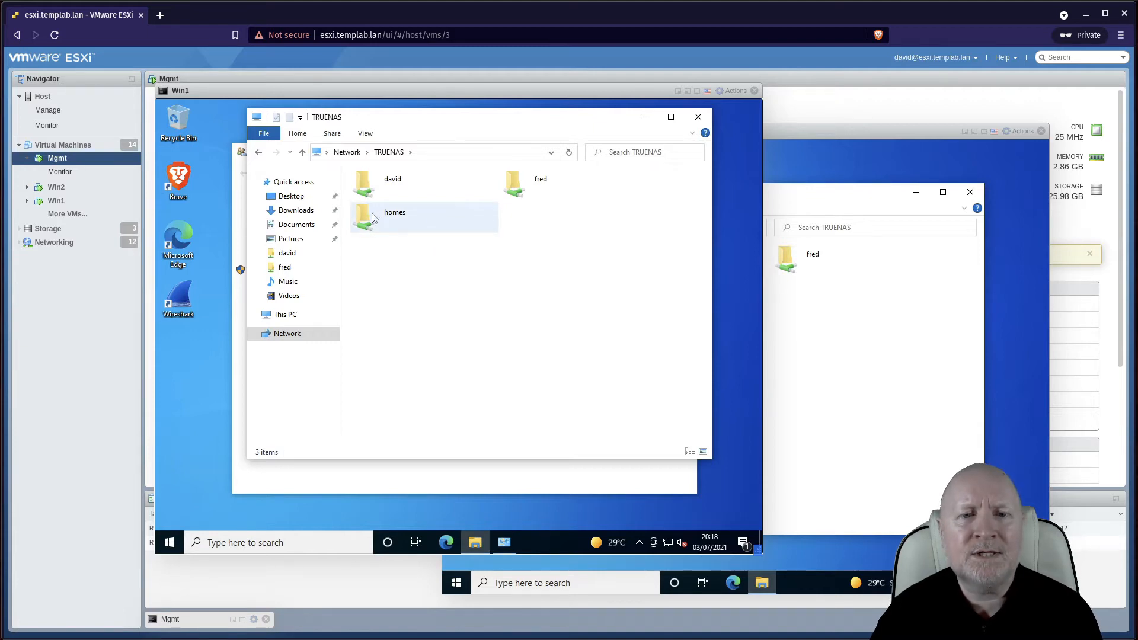
click(411, 197)
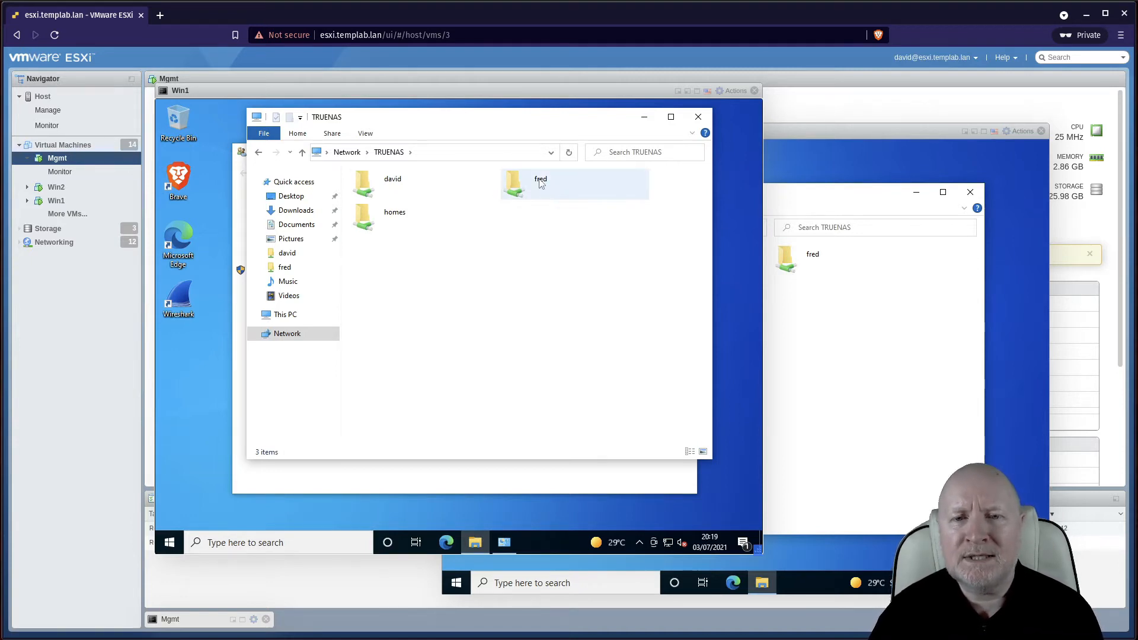
click(806, 200)
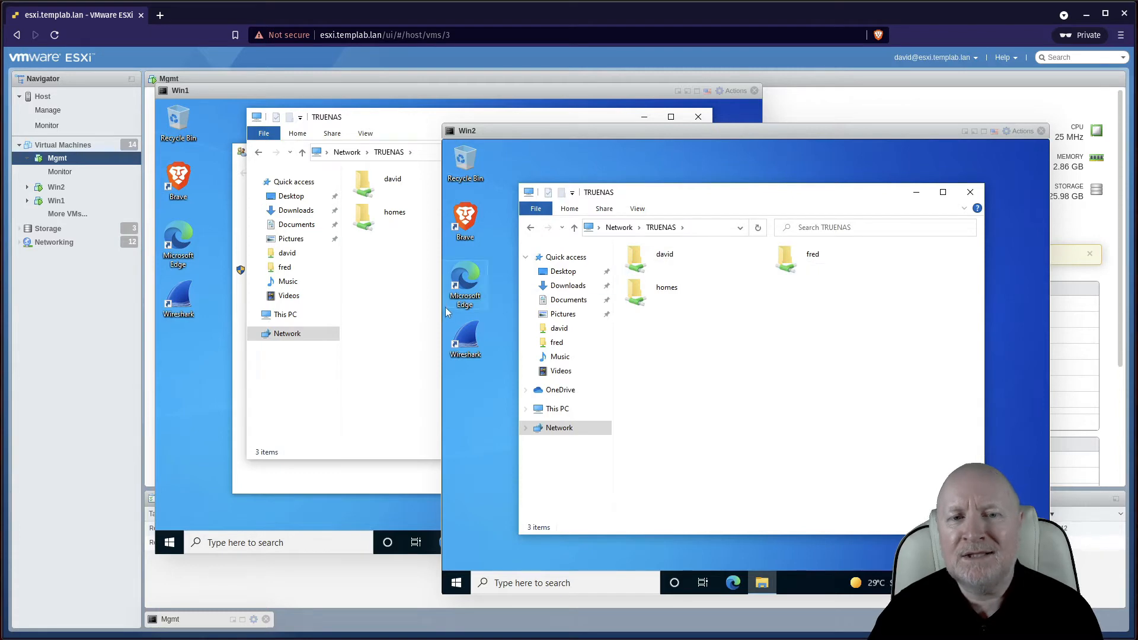
click(417, 315)
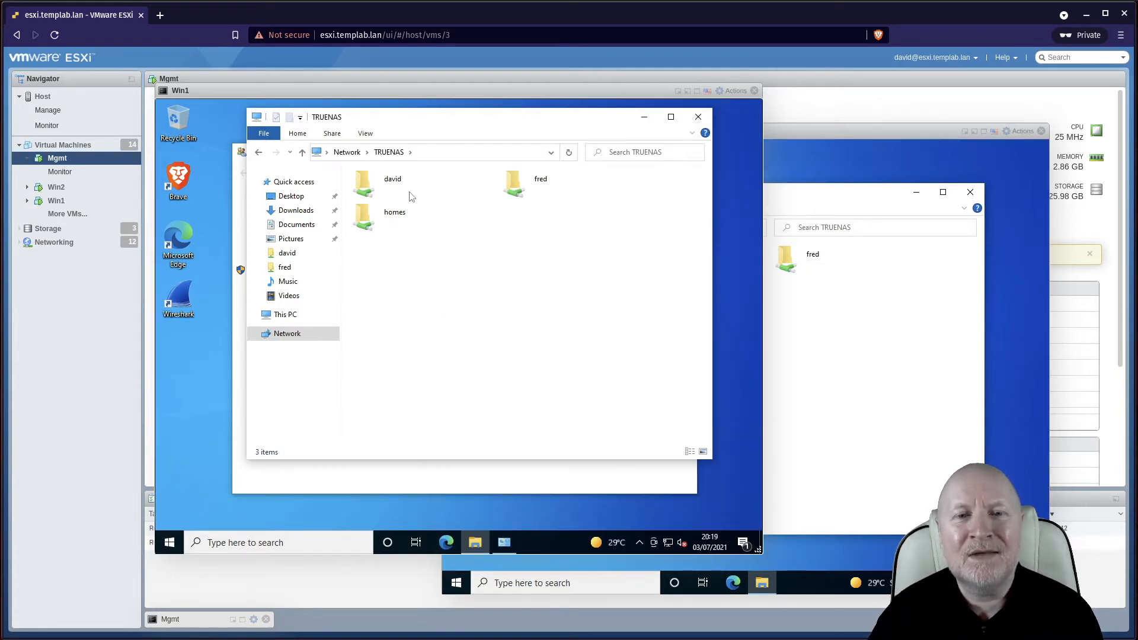
Create a folder named DavidWasHere inside the david share on the first VM
double_click(389, 191)
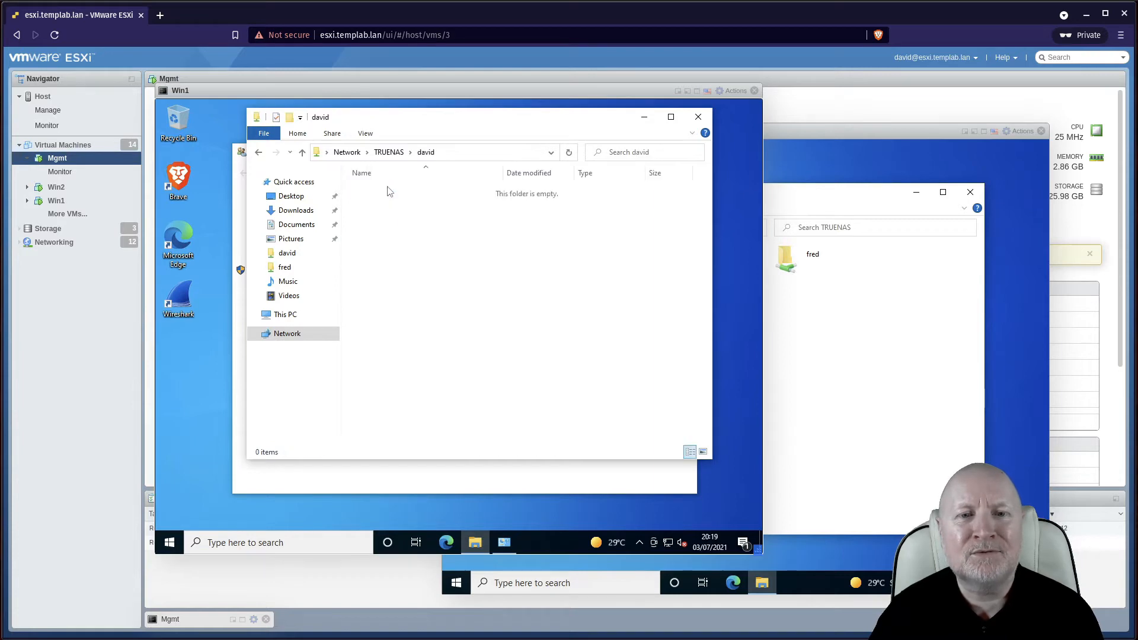
right_click(392, 229)
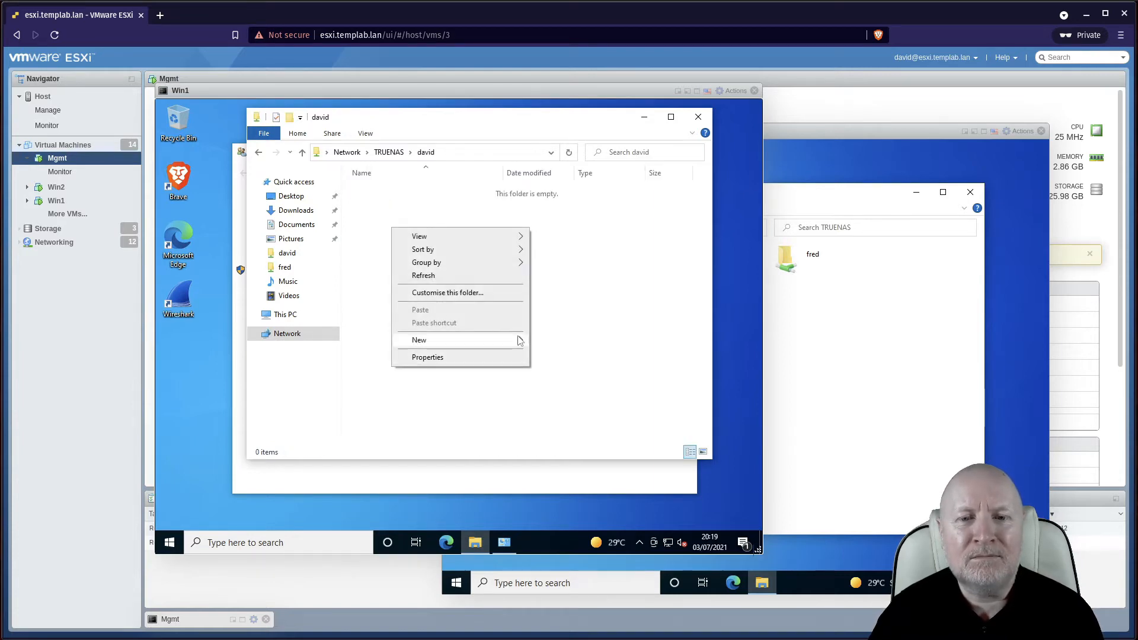
click(552, 341)
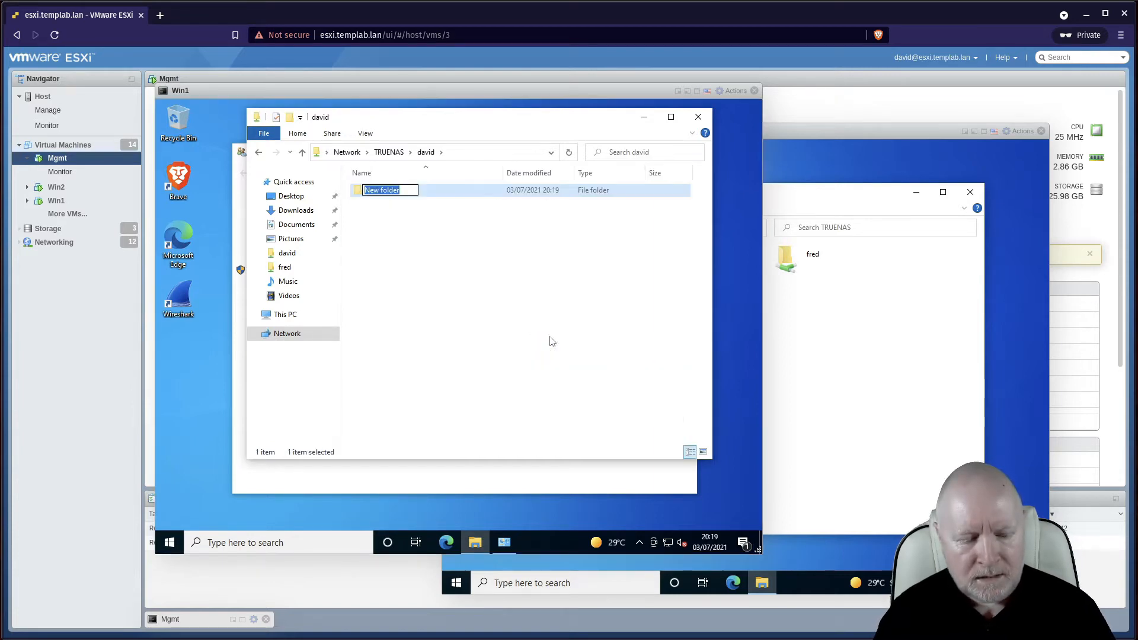
text(DavidWS)
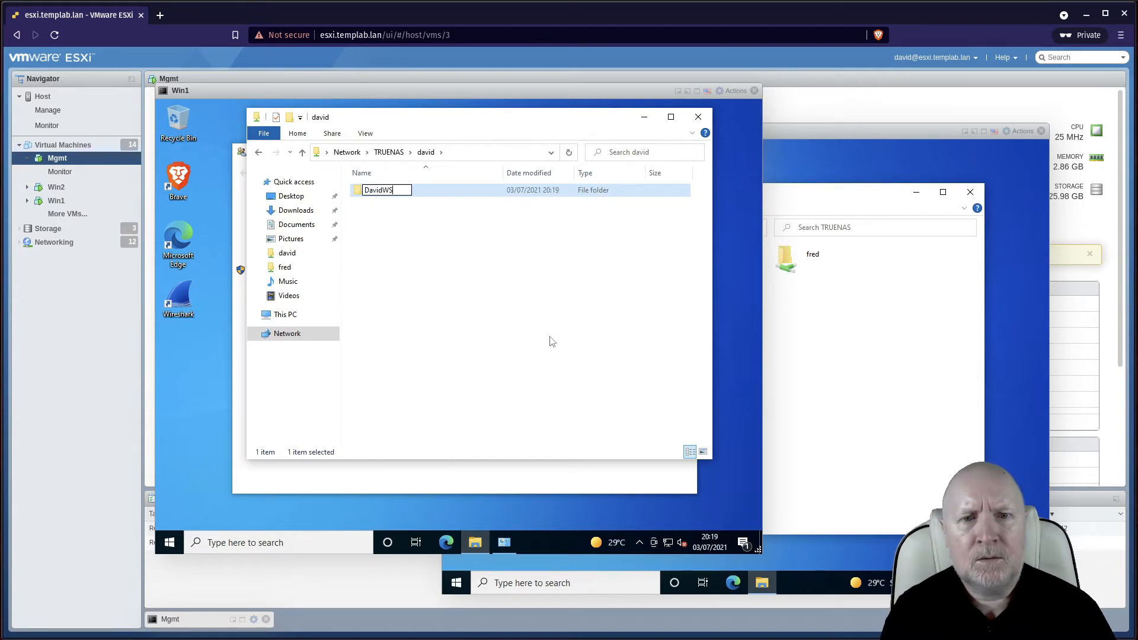
key(BackSpace)
text(ashere)
key(BackSpace)
key(BackSpace)
key(BackSpace)
key(BackSpace)
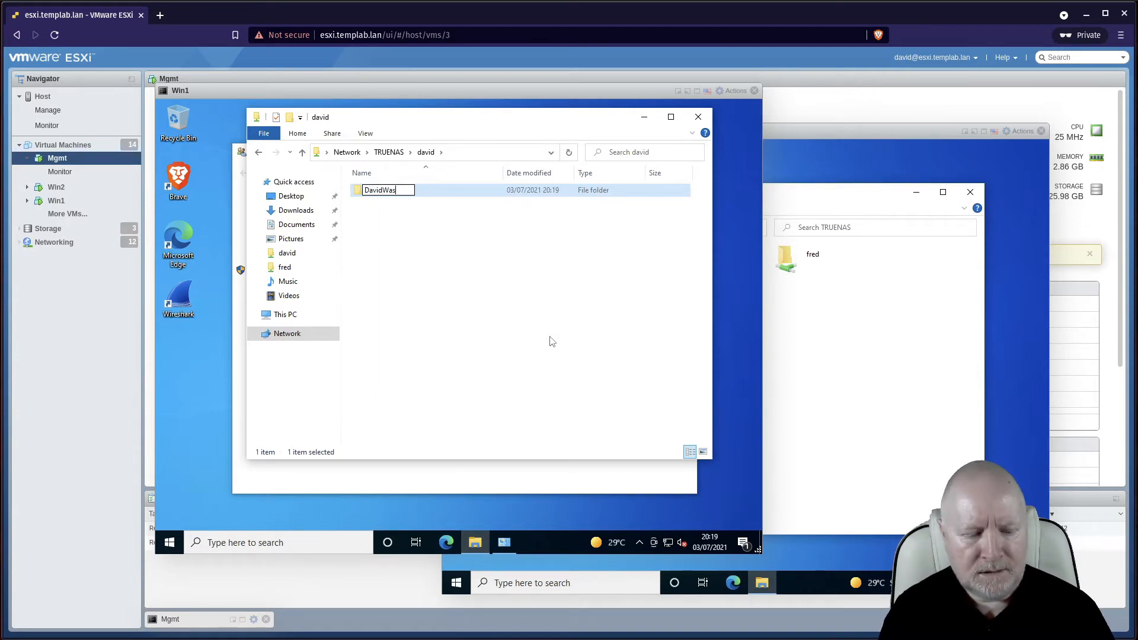
text(Here)
key(Return)
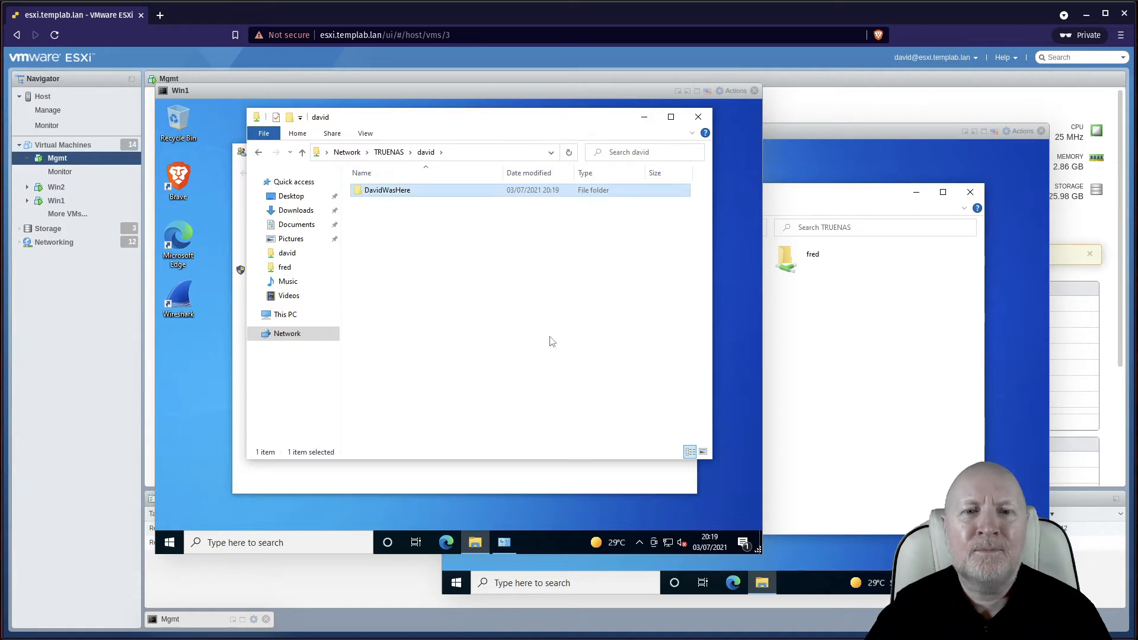
On the second VM, create a folder named FredWasHere inside the fred share
click(813, 332)
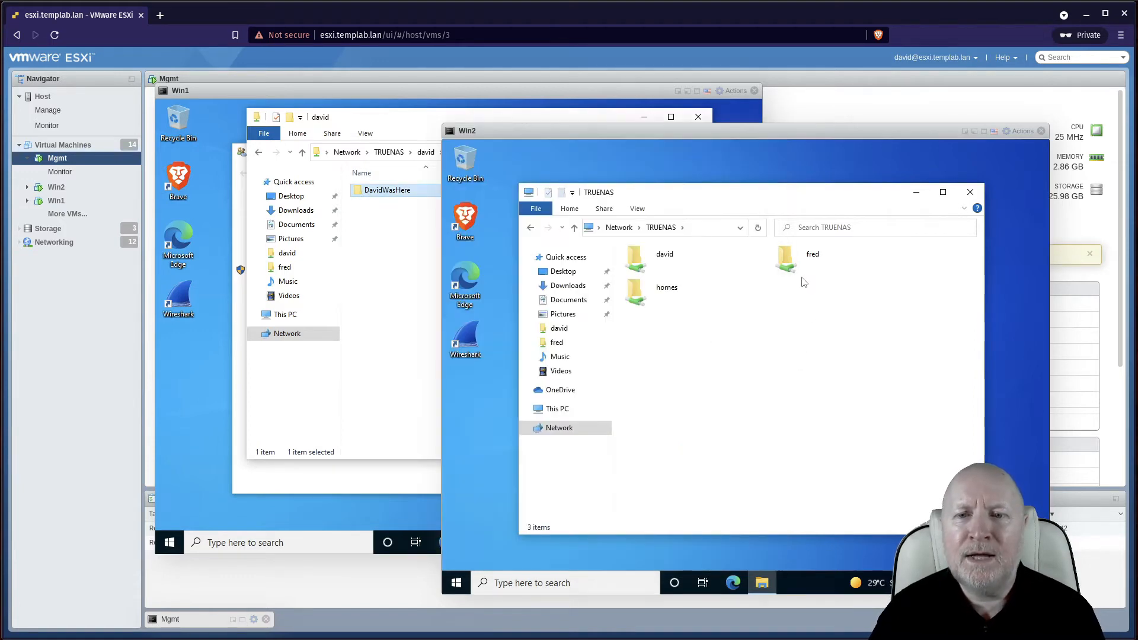
double_click(794, 267)
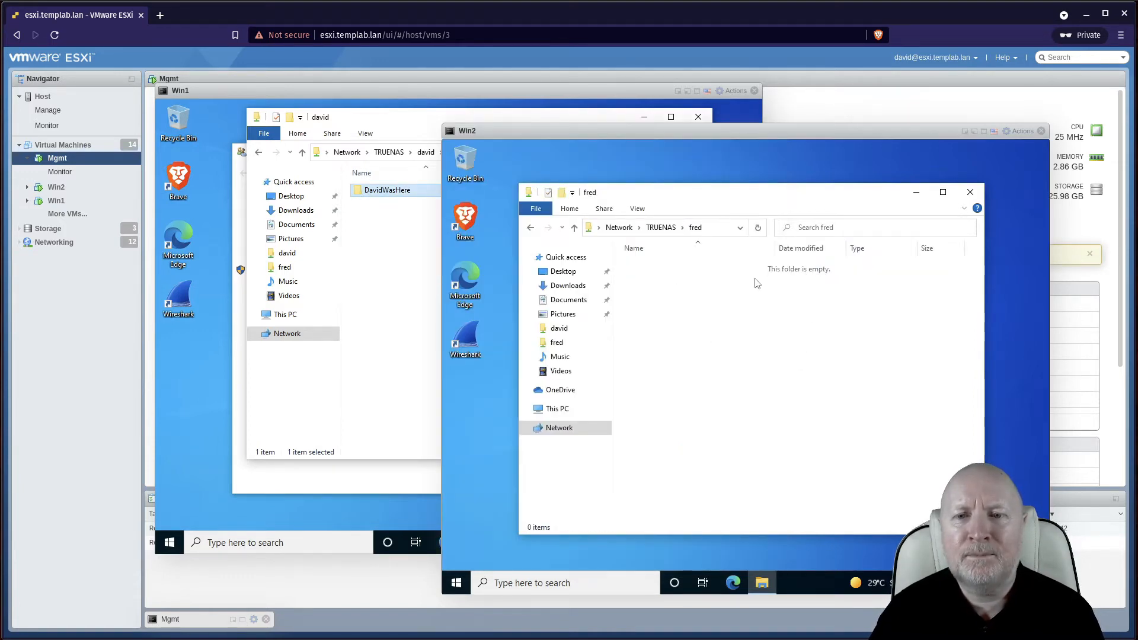
right_click(755, 278)
mouse_move(866, 389)
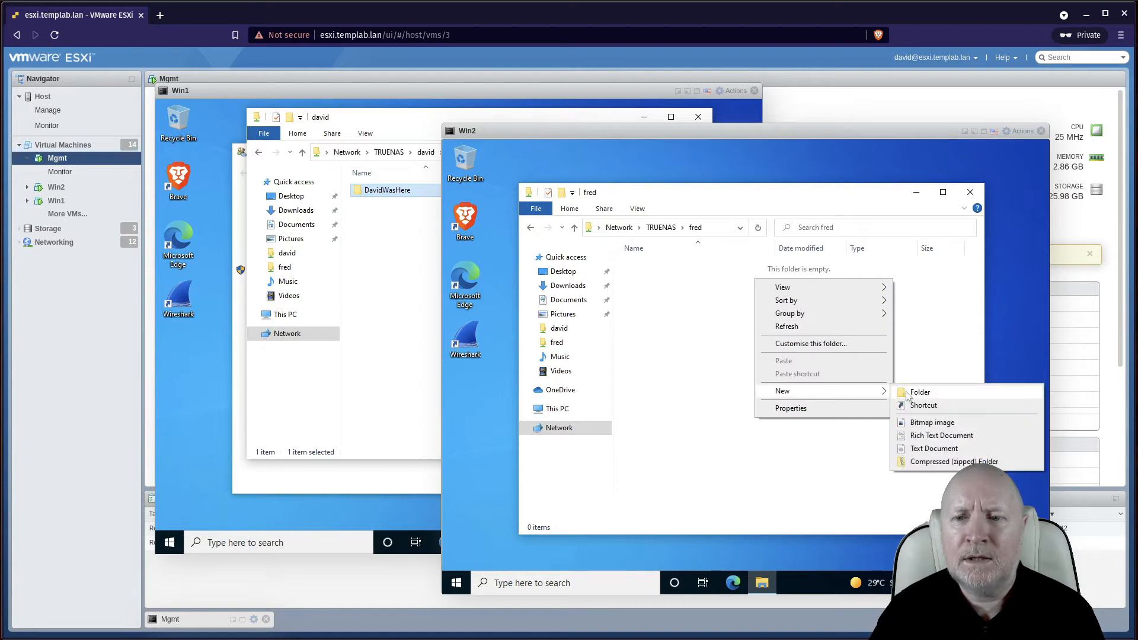
click(907, 393)
text(Fre)
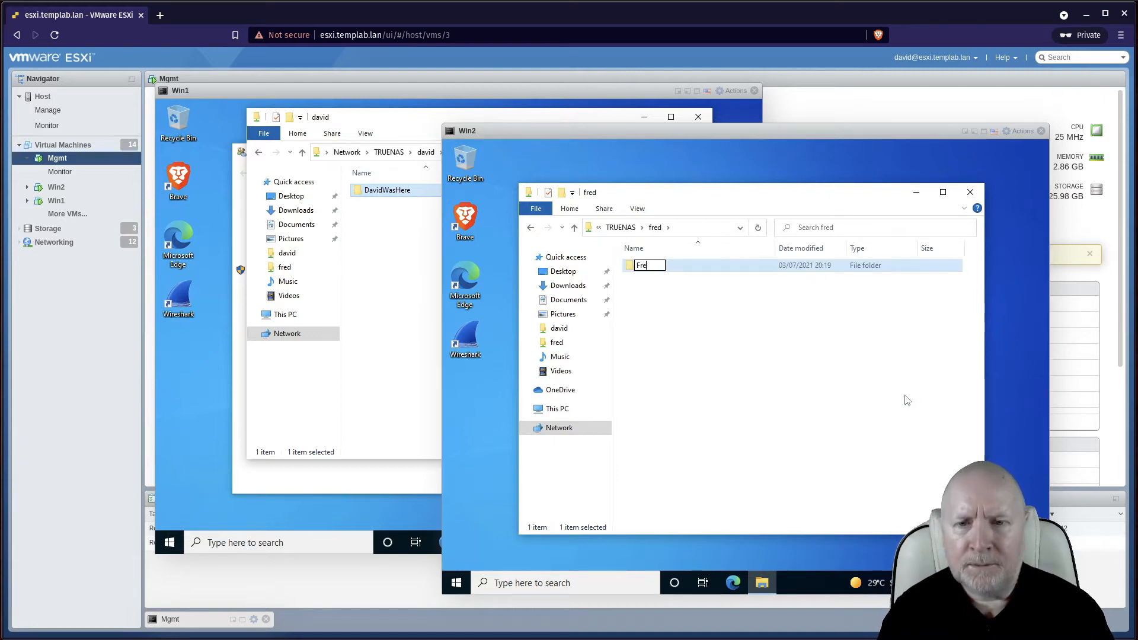
text(dWas)
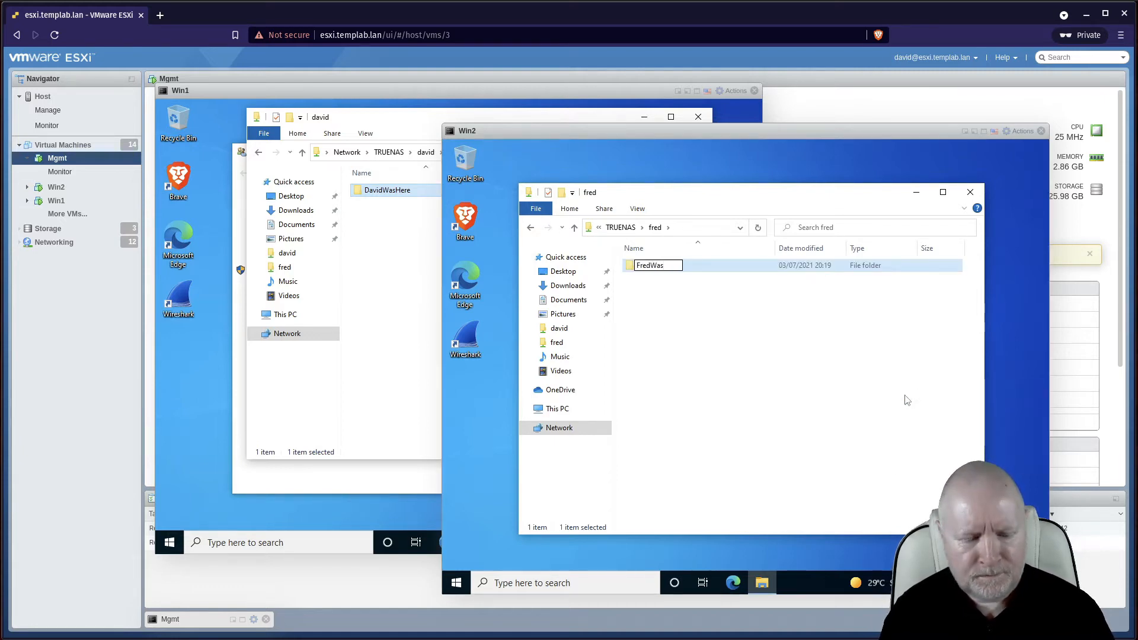
text(Here)
key(Return)
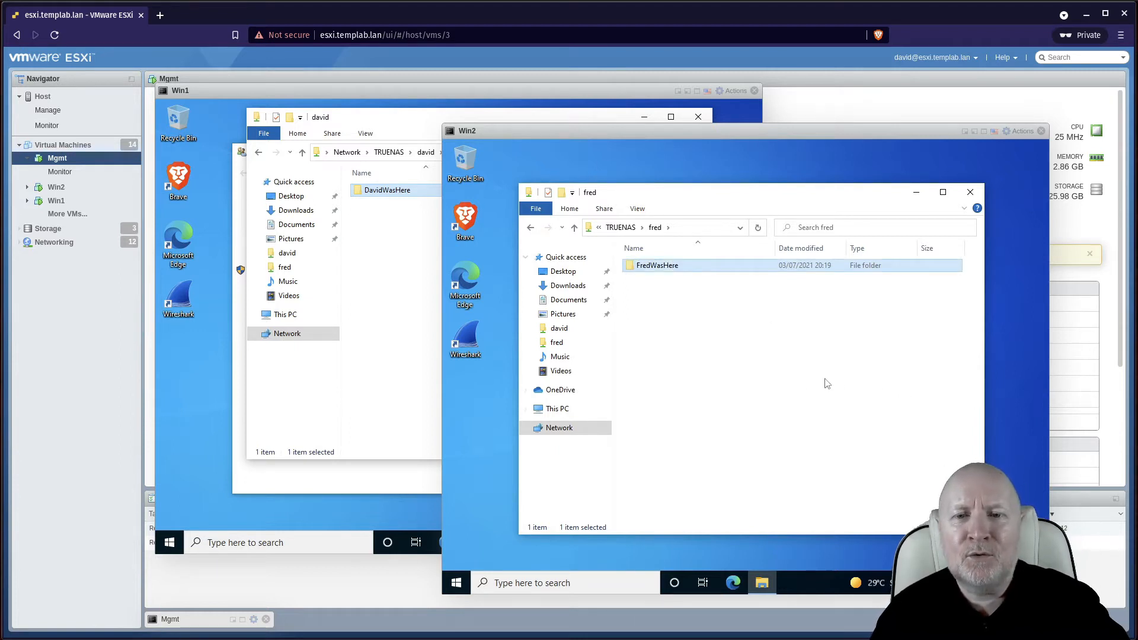
click(382, 351)
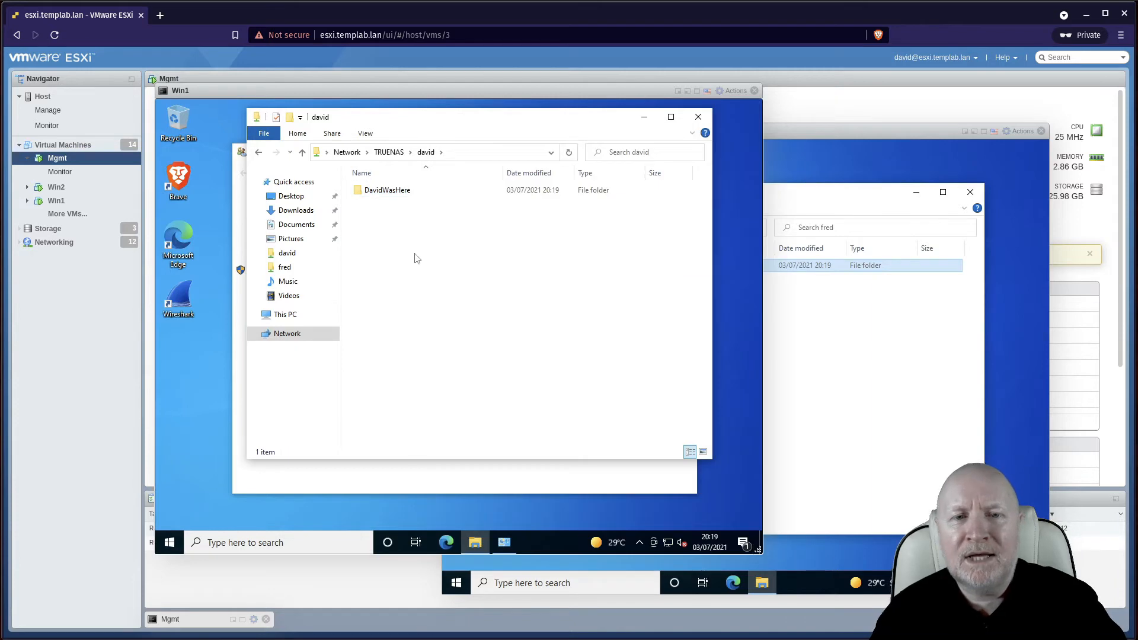
Return both VMs' File Explorer windows to the TRUENAS share list
click(390, 152)
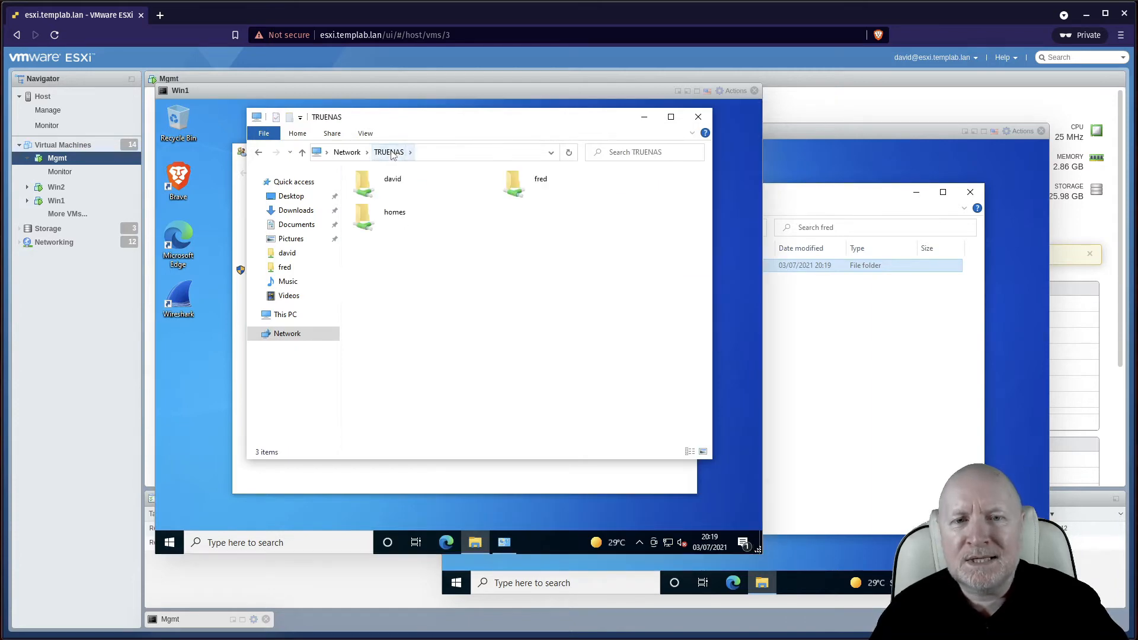
click(907, 368)
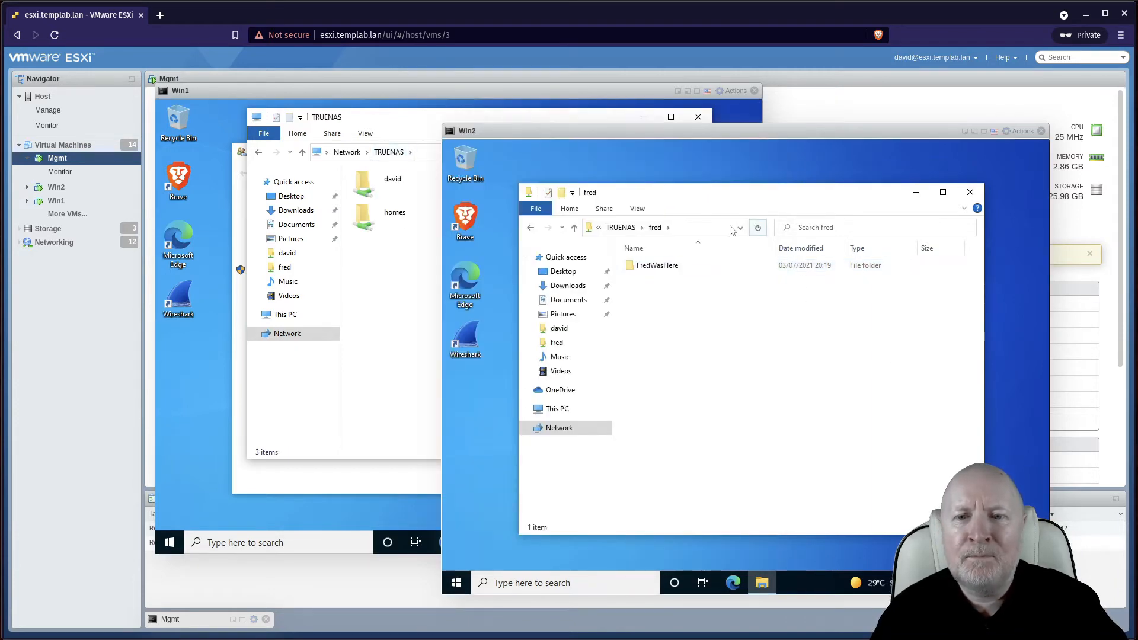
click(622, 229)
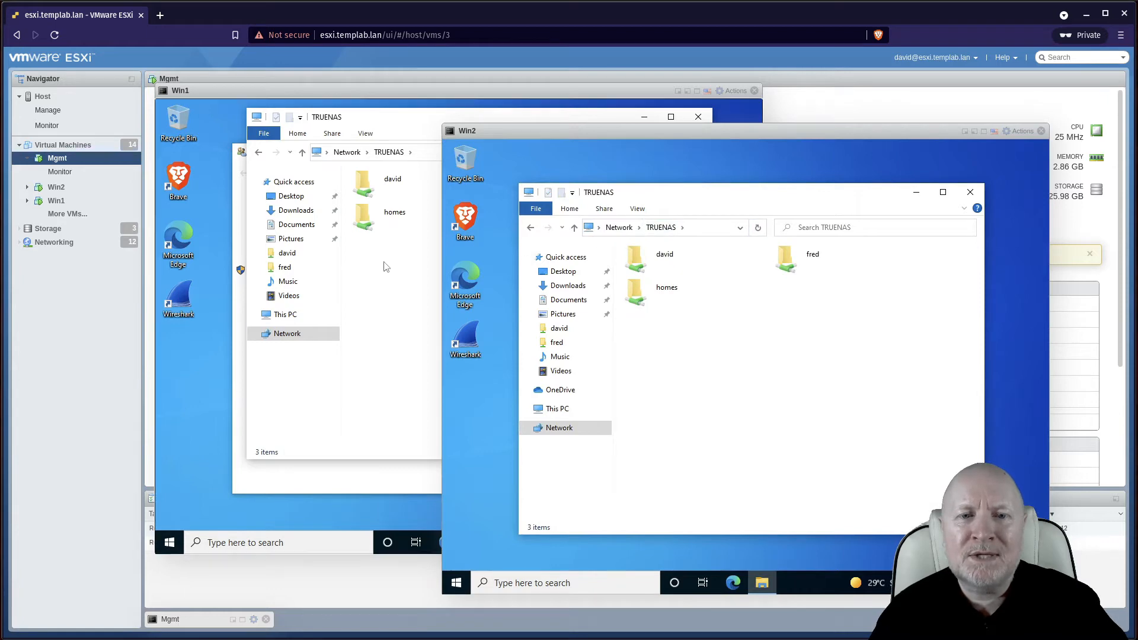
click(383, 264)
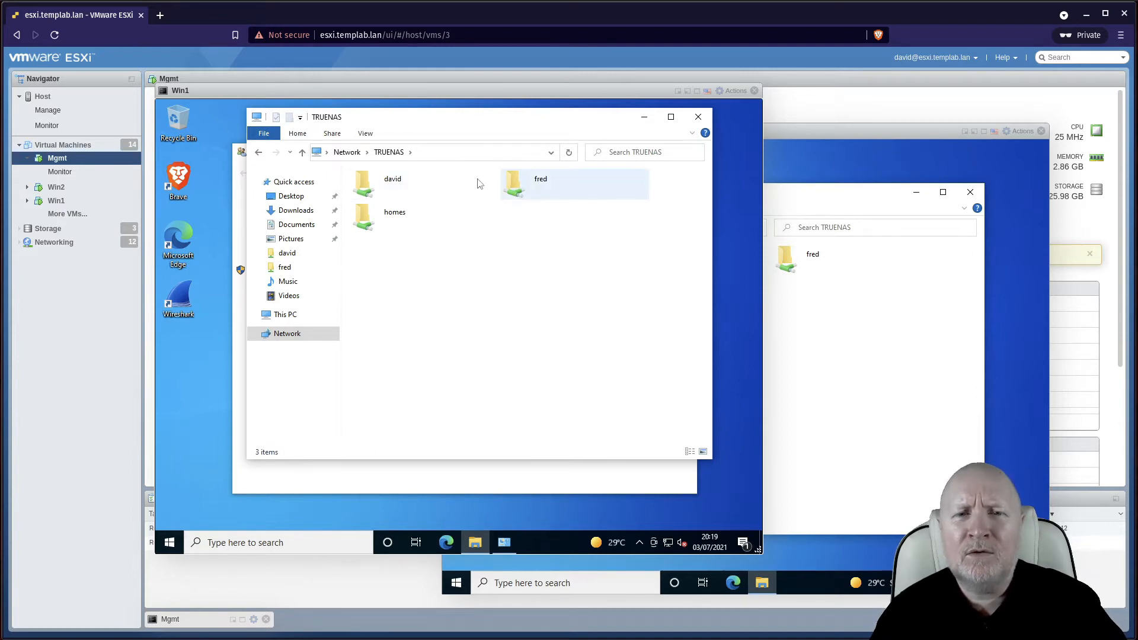
On the first VM, navigate to \\TRUENAS\fred via the address bar
click(446, 153)
click(446, 151)
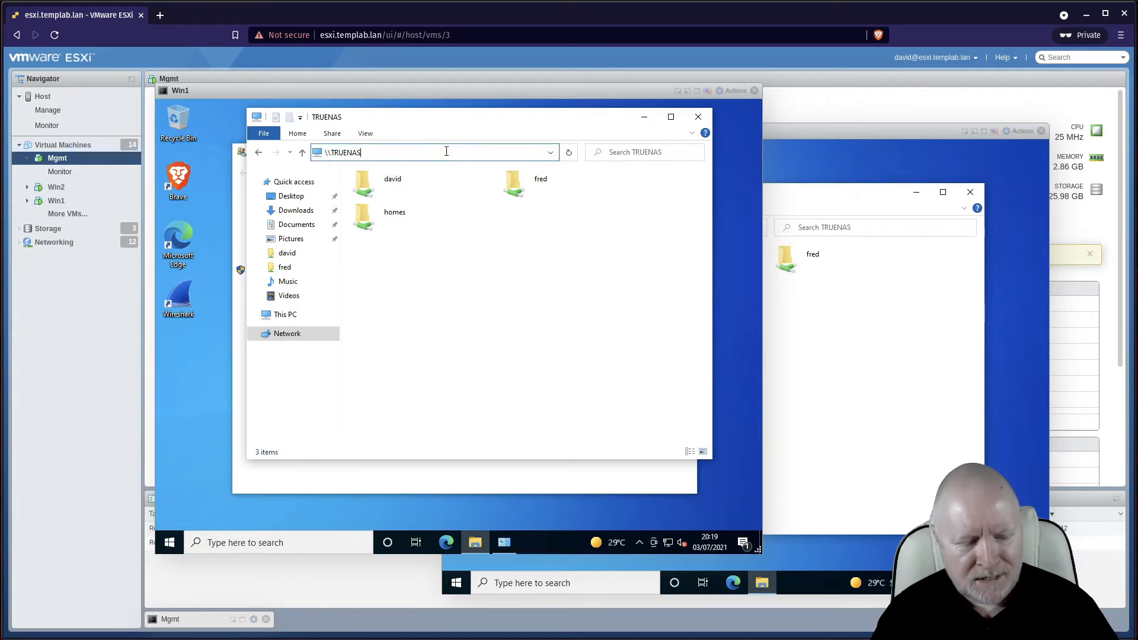
text(rd)
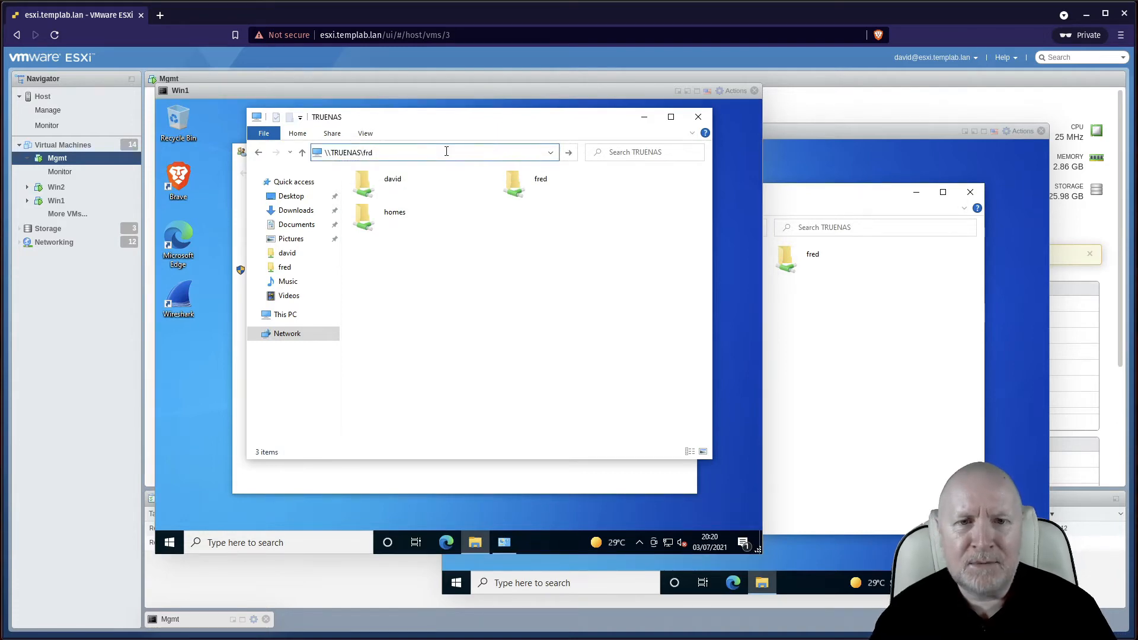
key(BackSpace)
text(ed)
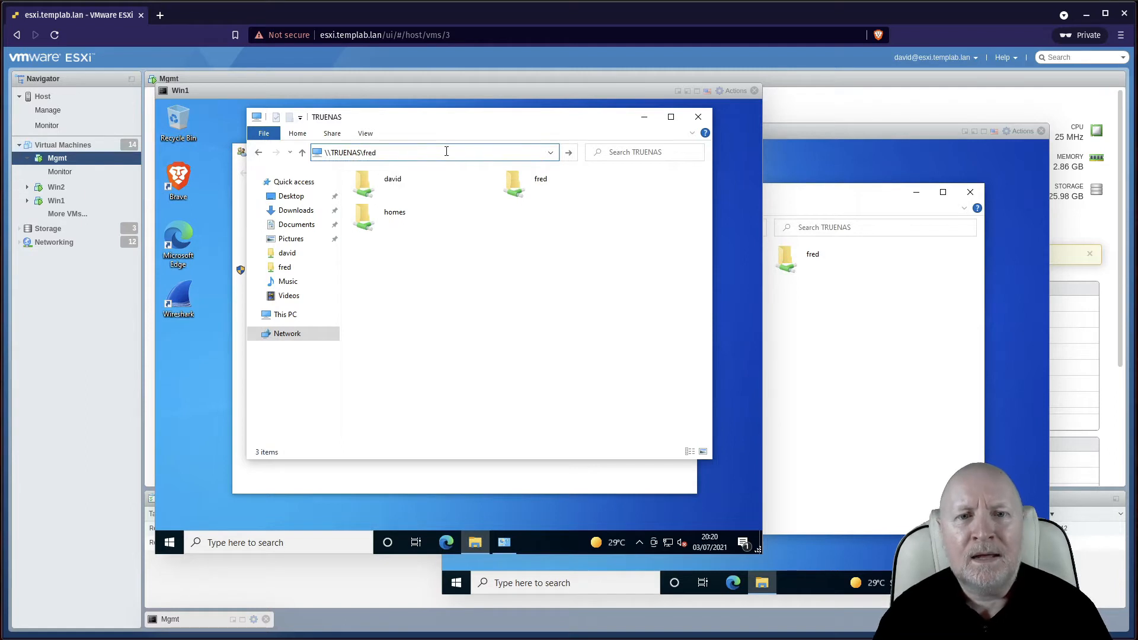
key(Return)
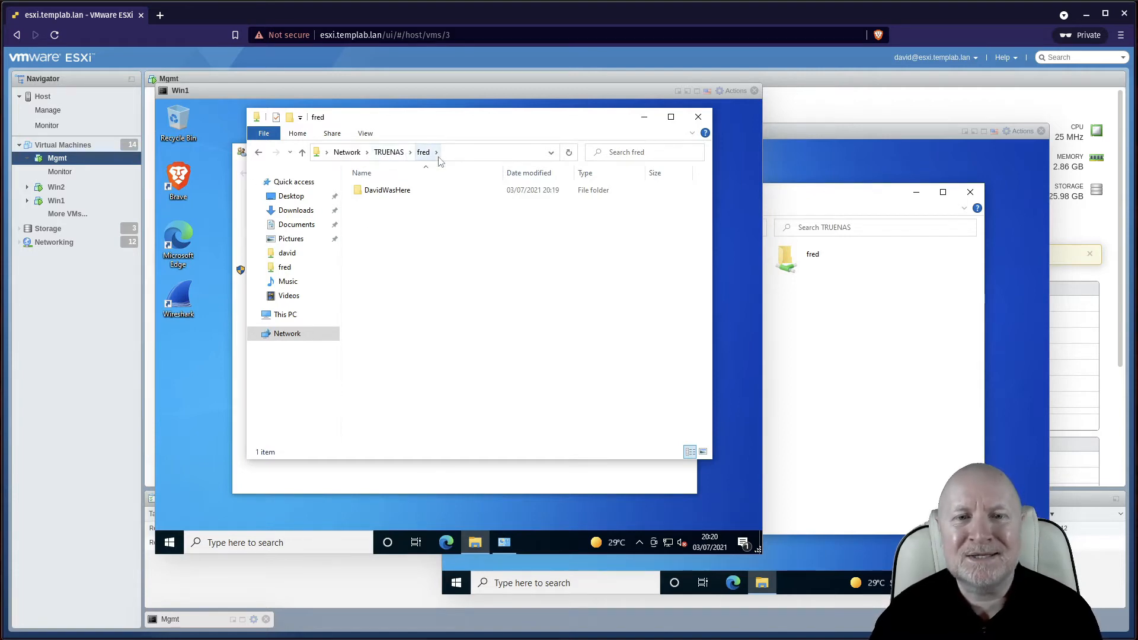
click(824, 382)
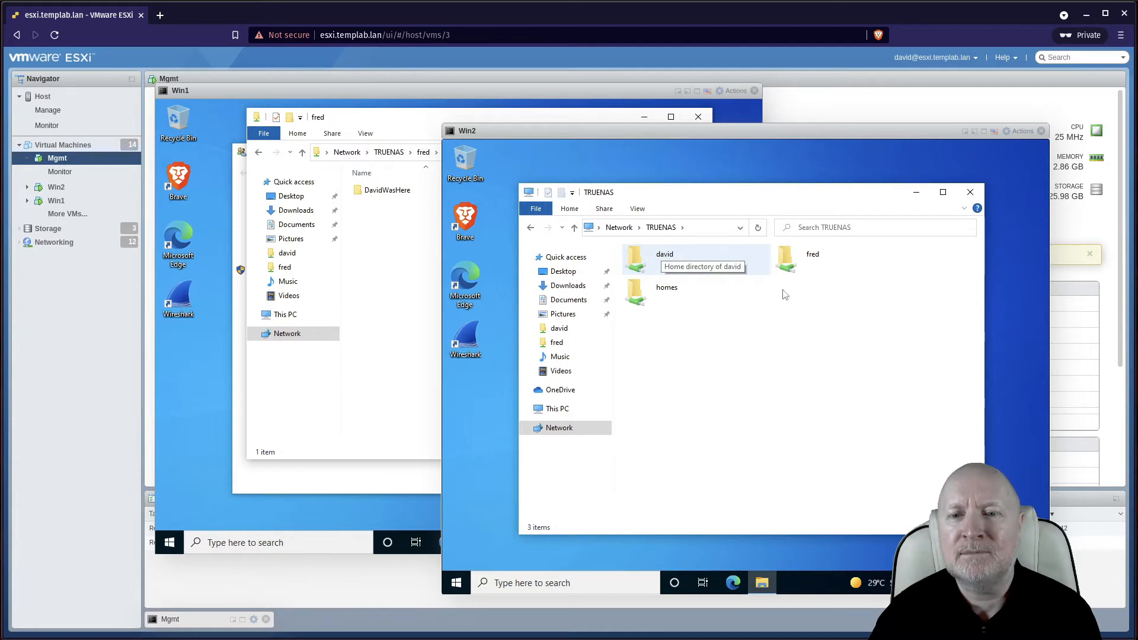
Open the david share on the second VM, compare both consoles, then return to TRUENAS
double_click(663, 259)
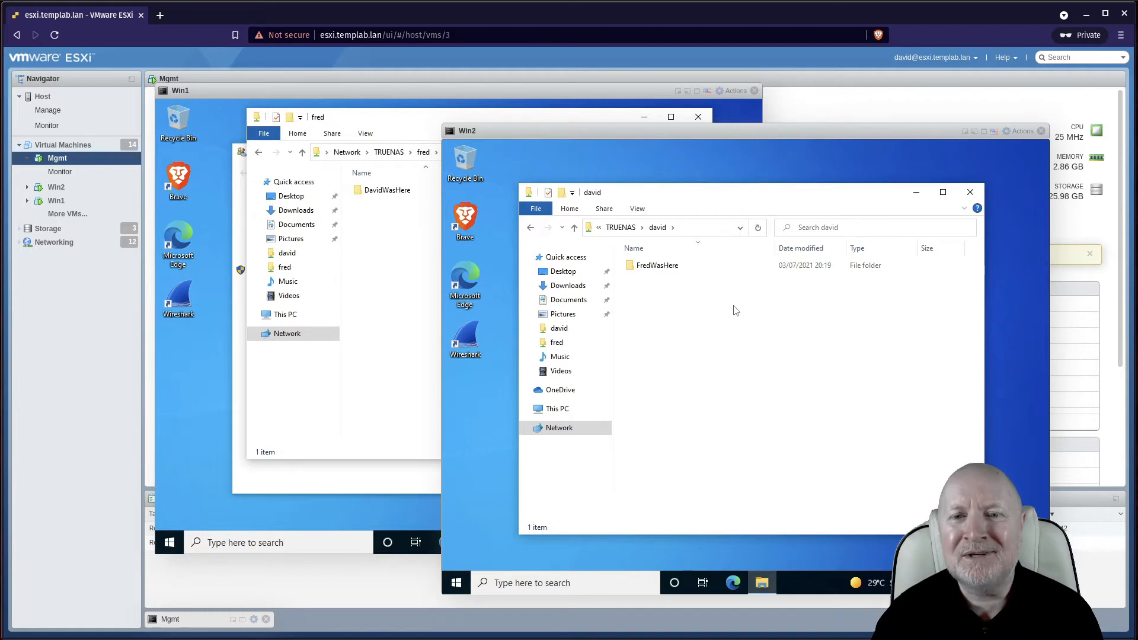
click(375, 281)
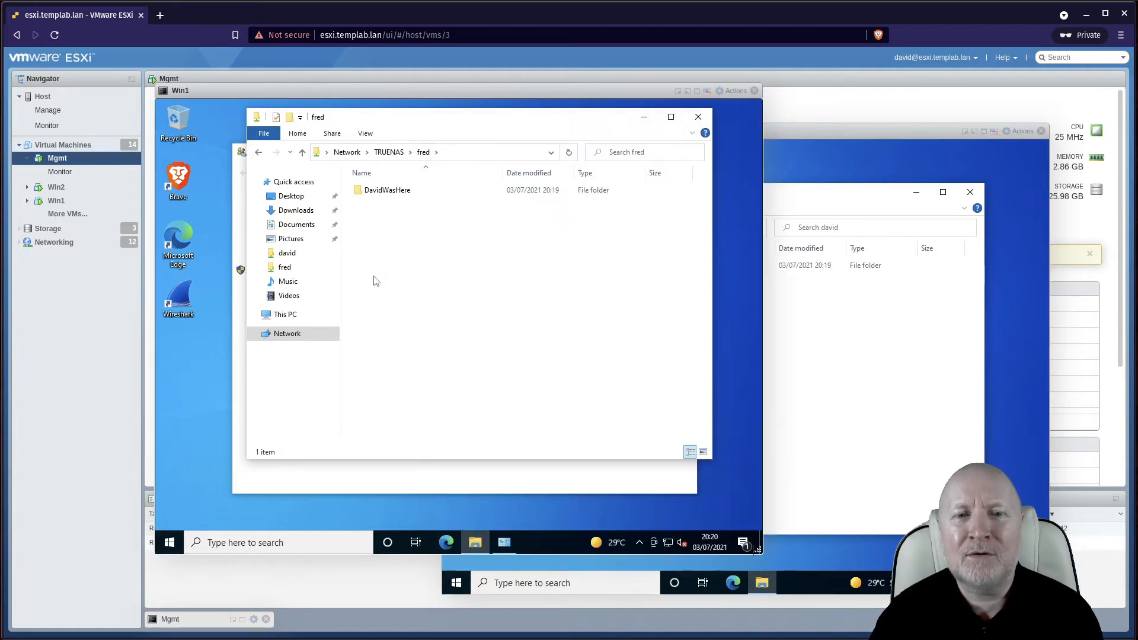
click(807, 380)
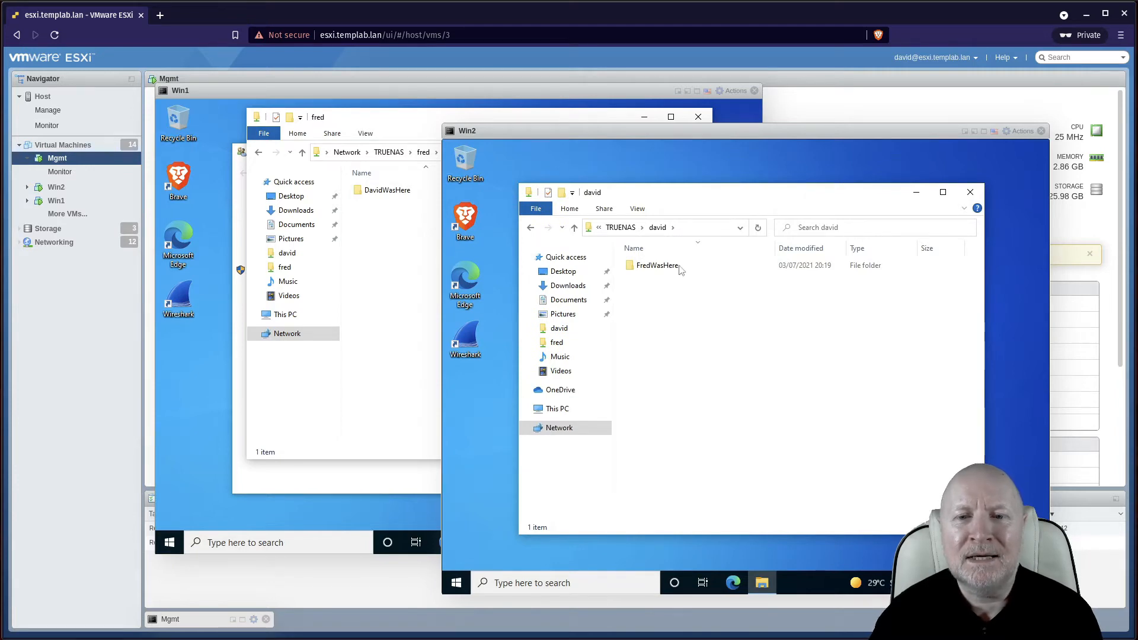
click(621, 228)
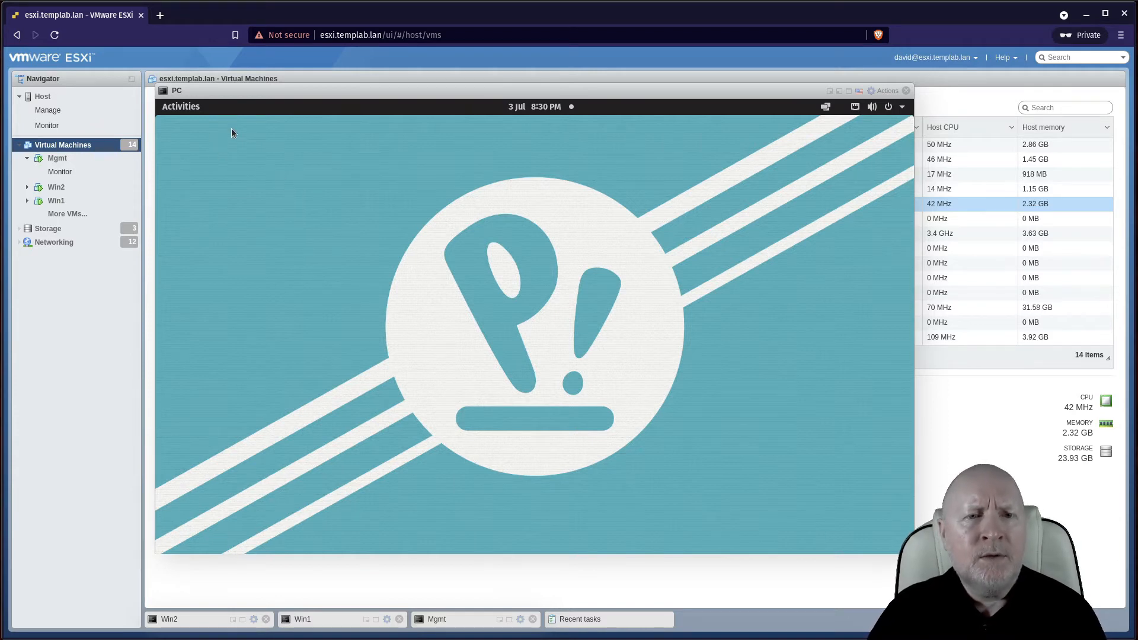
Launch Files from Activities and show Other Locations, listing truenas under Networks
click(191, 108)
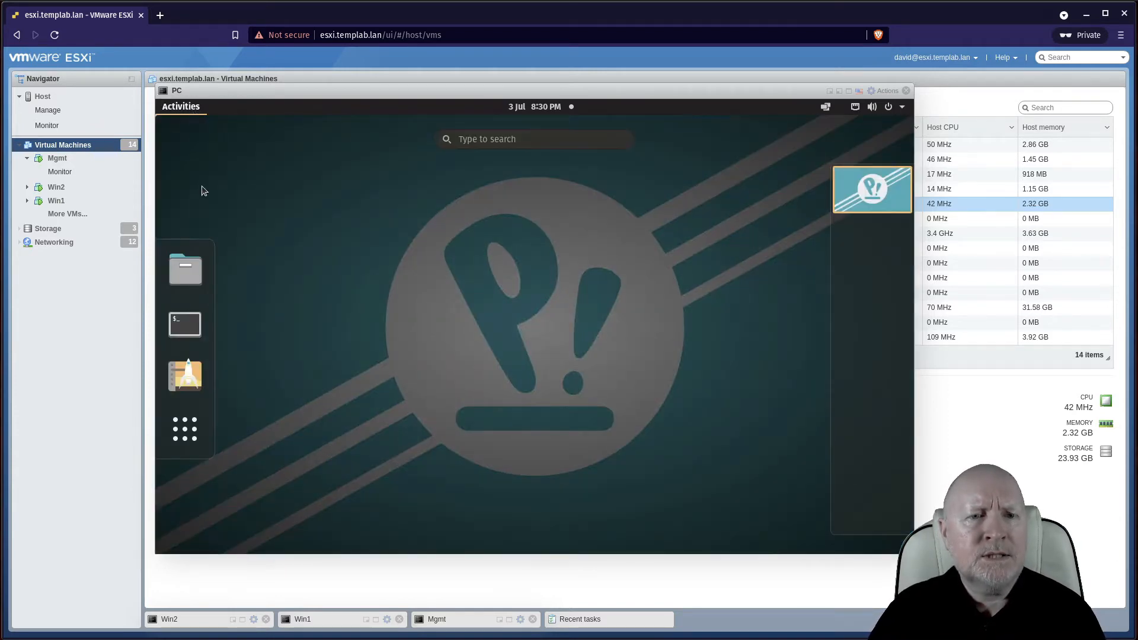
click(195, 250)
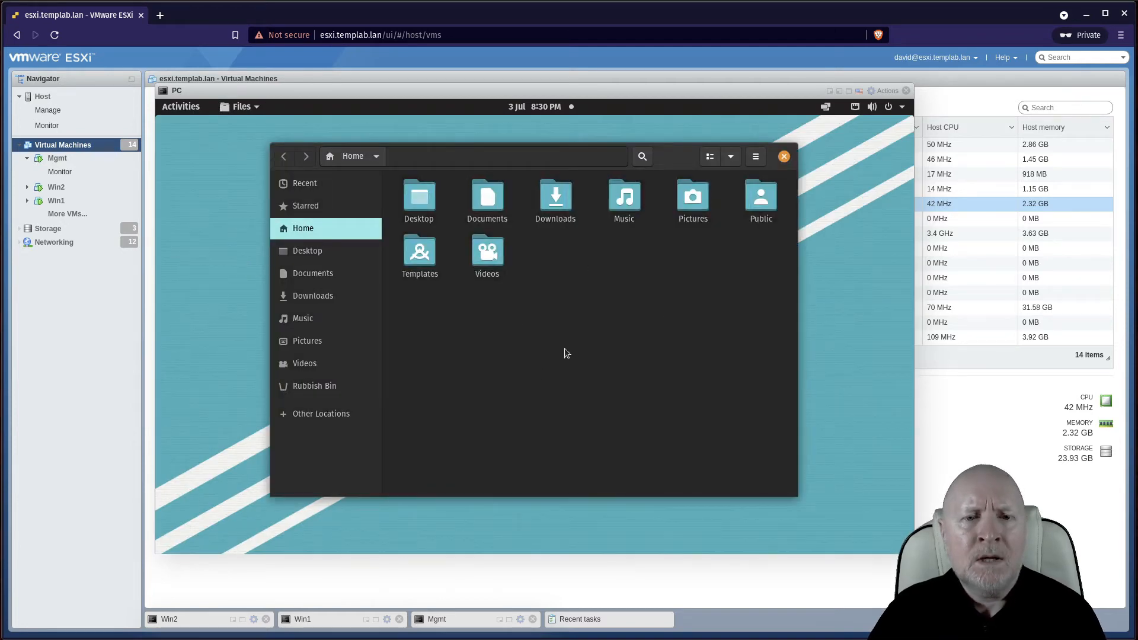
click(349, 420)
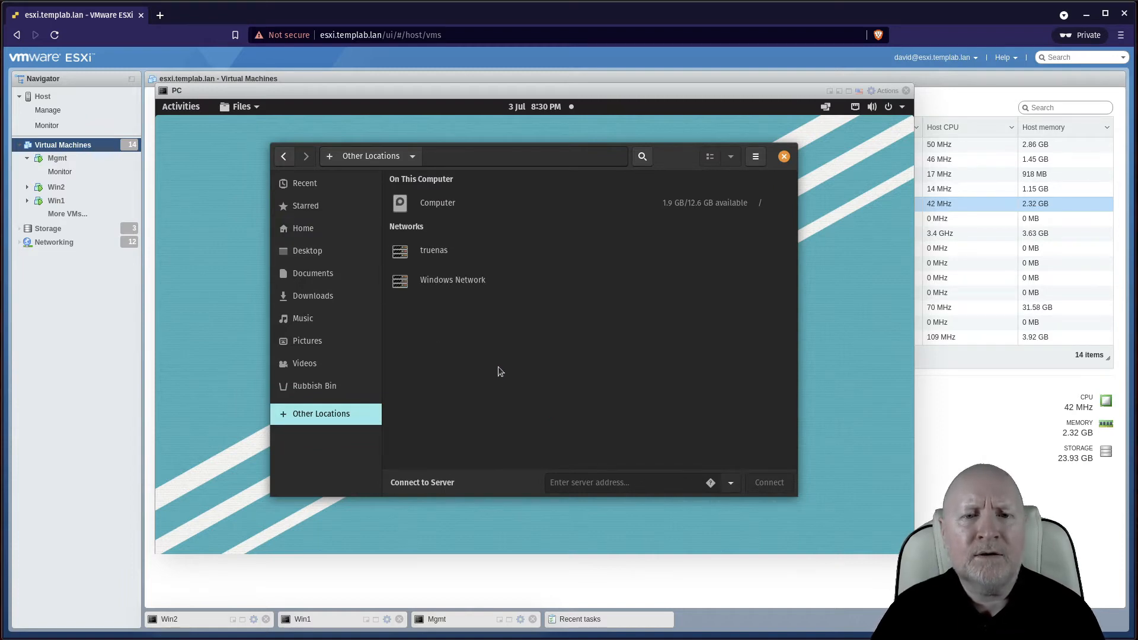
Connect to the truenas server from Networks, entering the account password when prompted
click(423, 253)
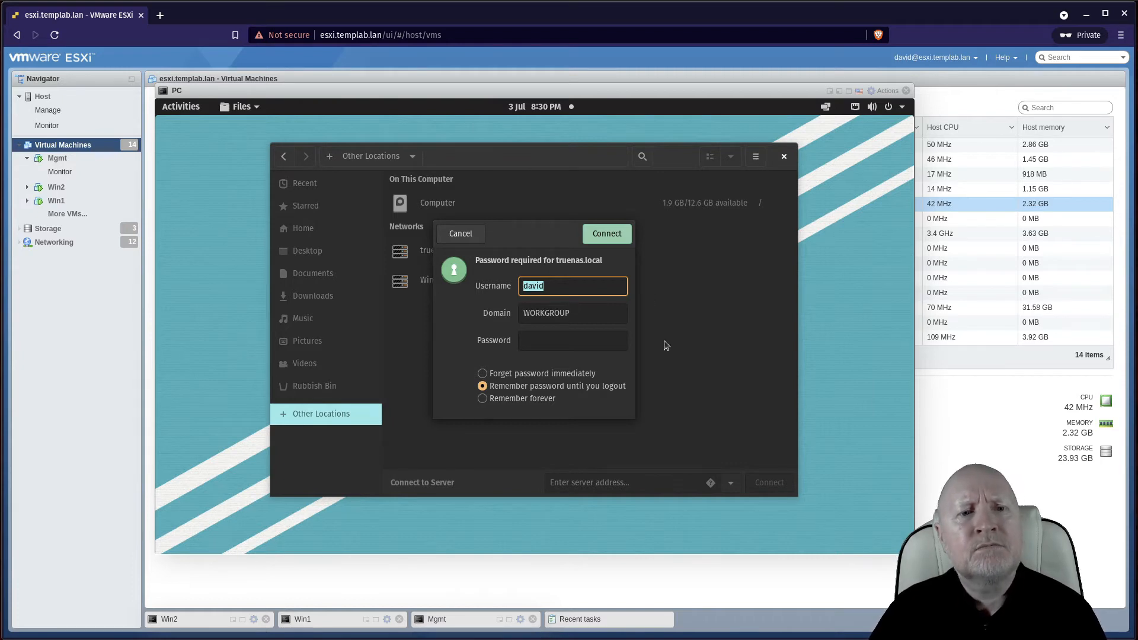
click(613, 341)
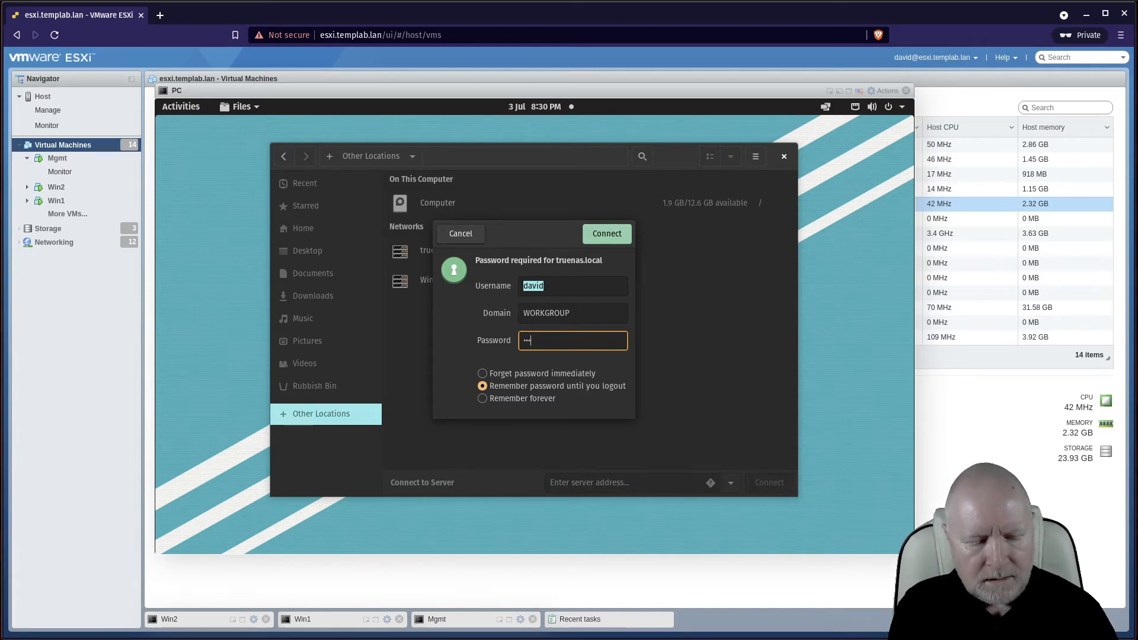
text(•••)
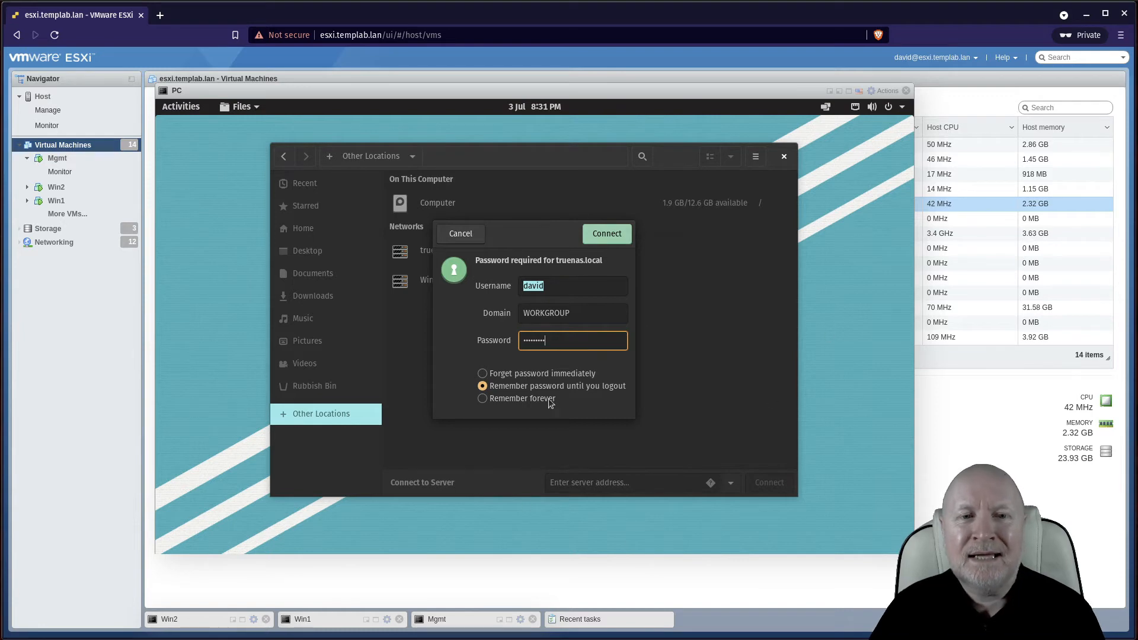
click(606, 233)
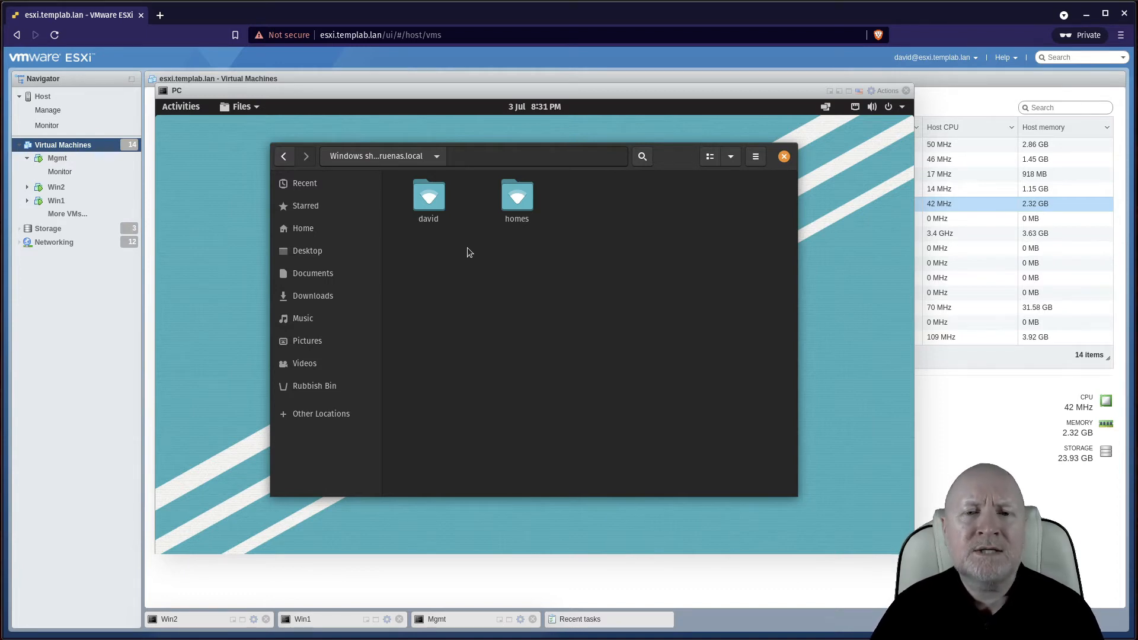
Open the david share on truenas.local to check for DavidWasHere, then go back to the shares
double_click(434, 193)
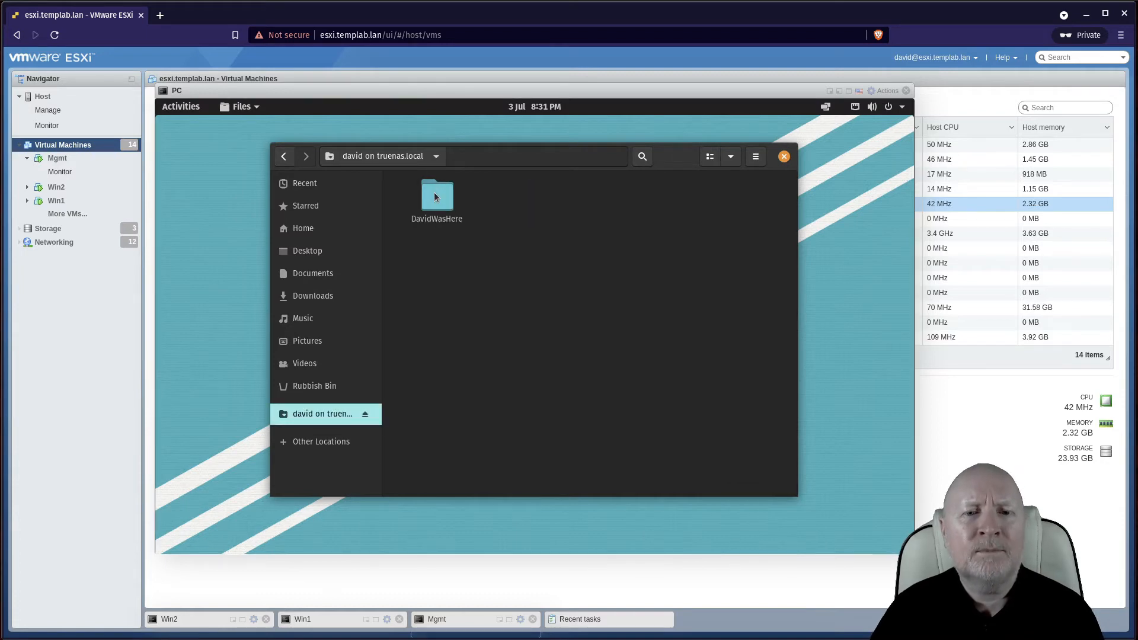
click(283, 155)
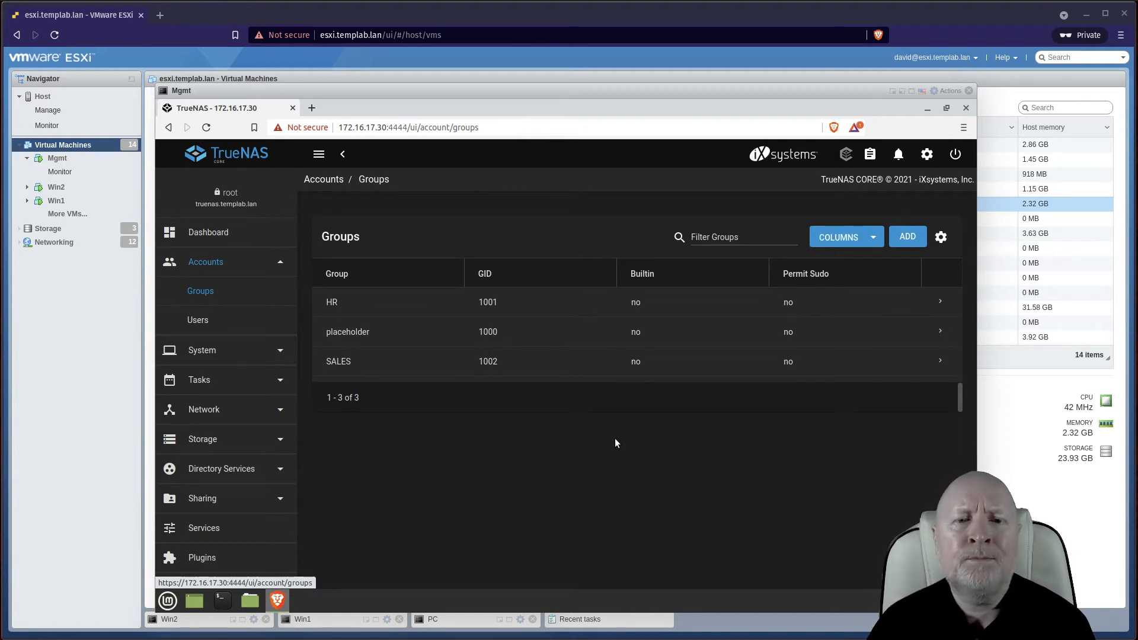
click(186, 320)
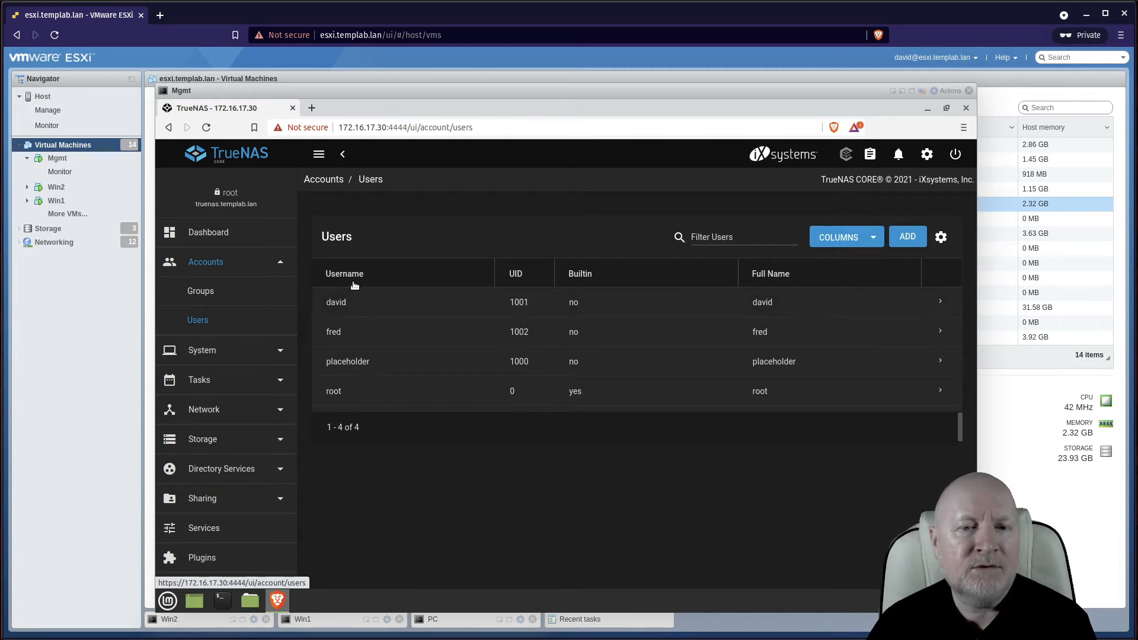
click(214, 296)
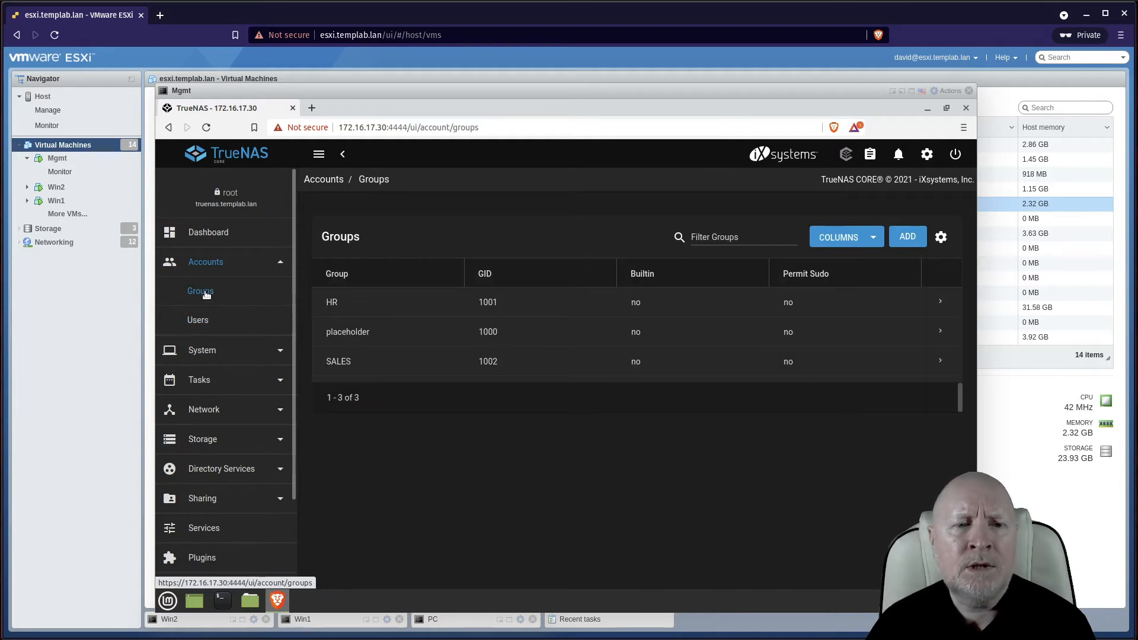
Add a group named TESTGRP with GID 1003 and Samba authentication, and submit it
click(912, 238)
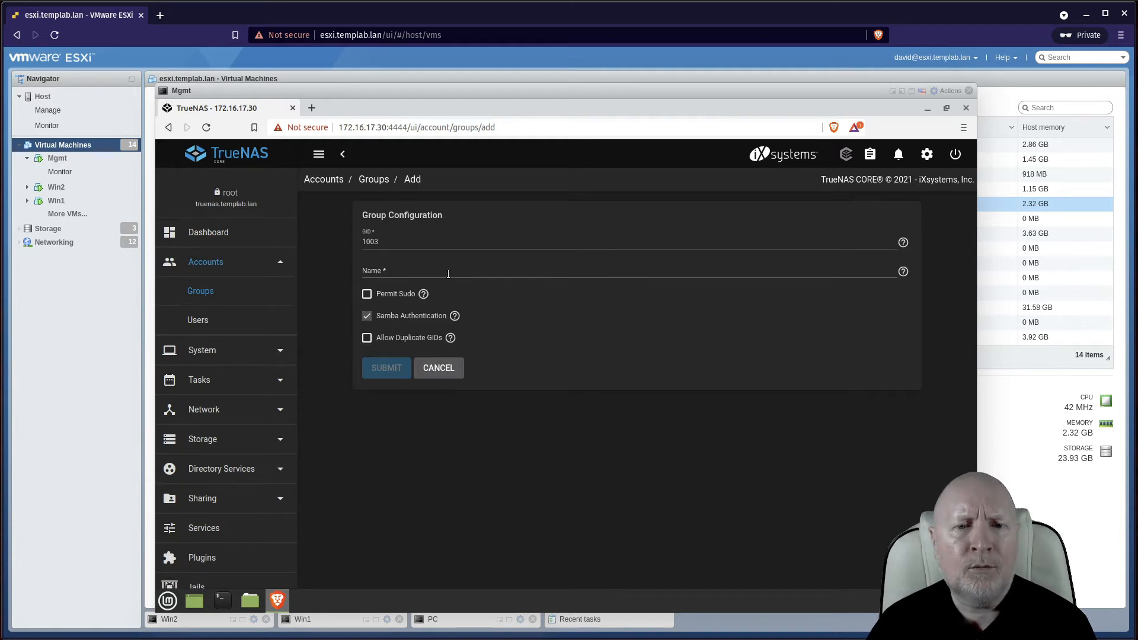
click(448, 274)
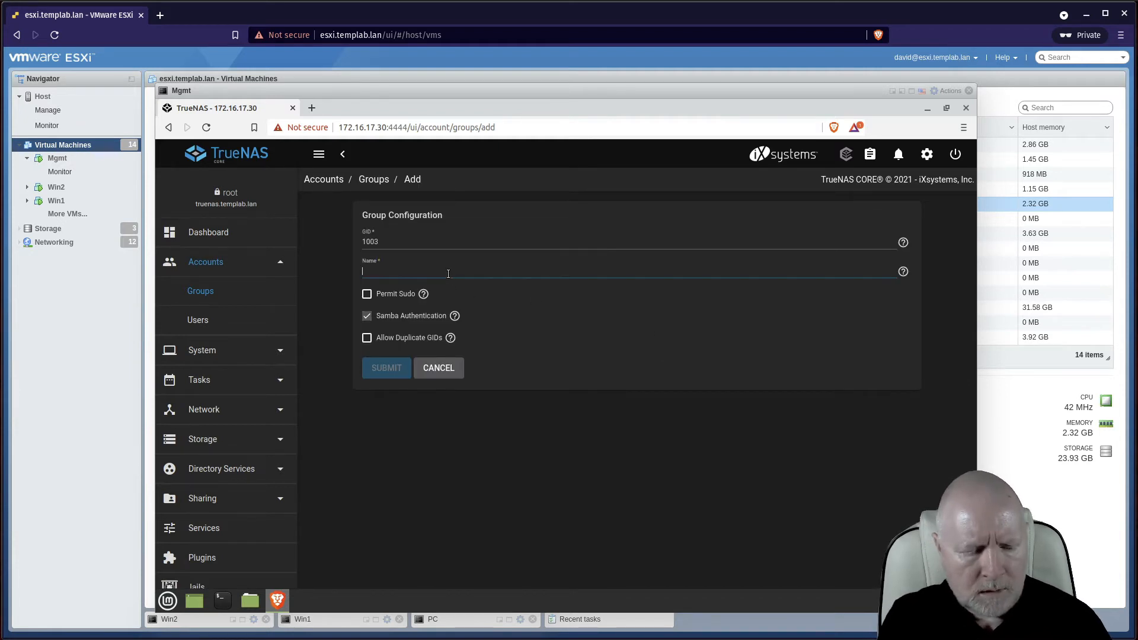
text(TEST)
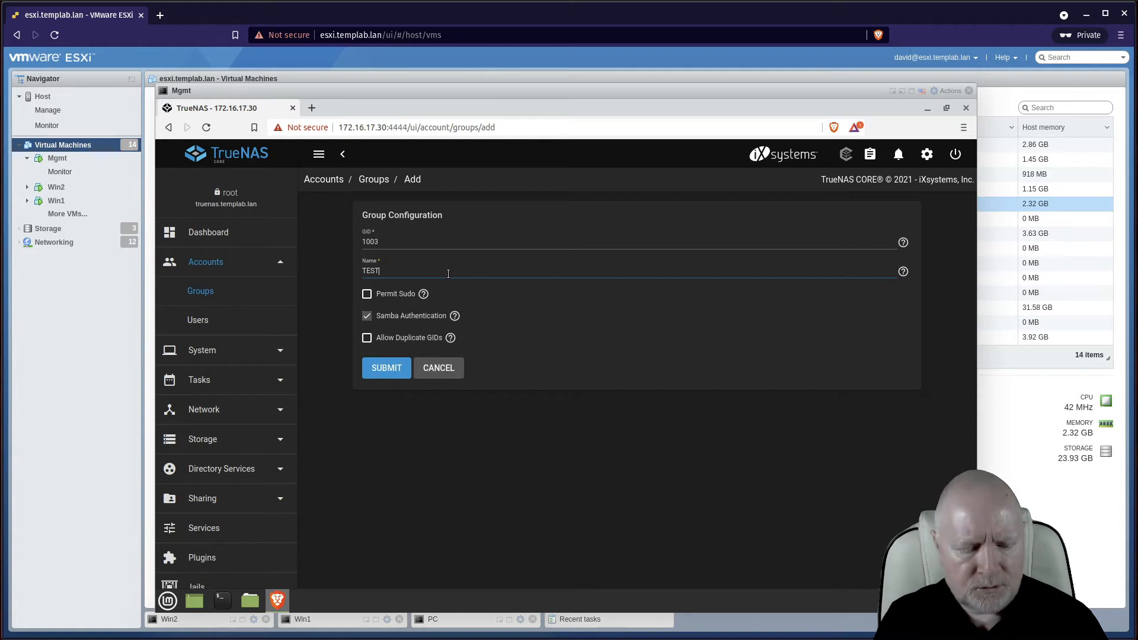
text(GRP)
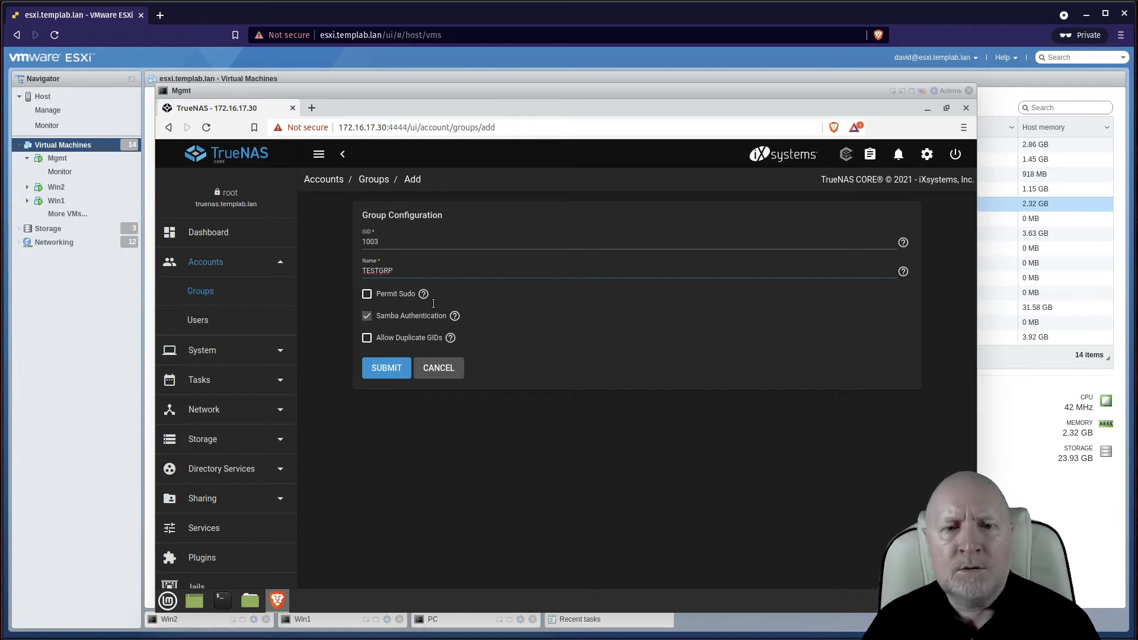
click(396, 369)
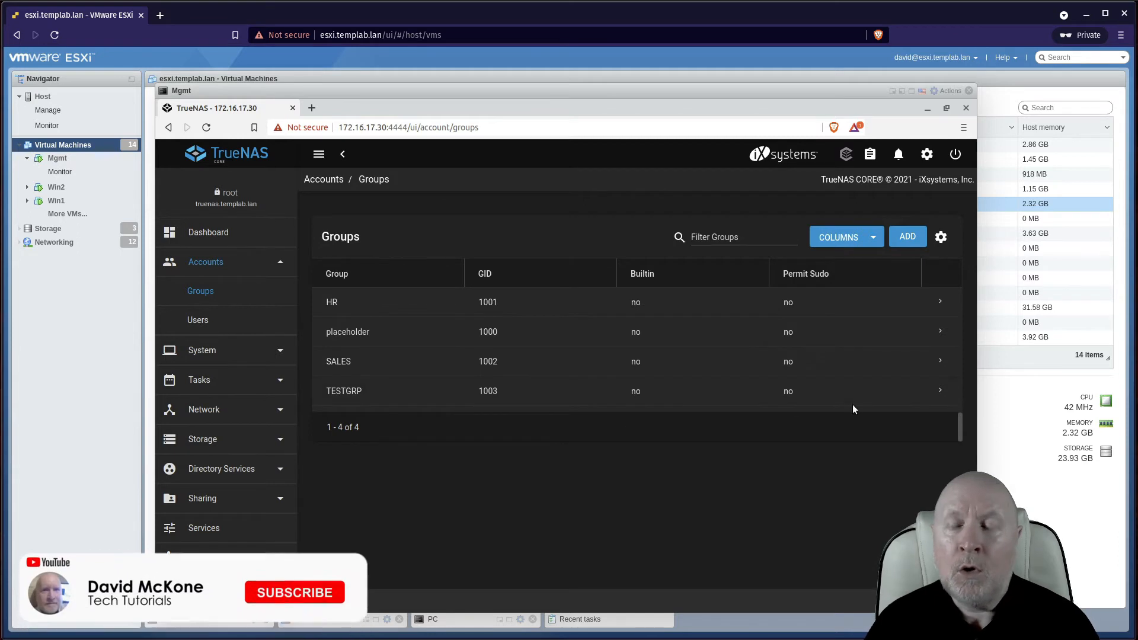
Expand the TESTGRP row in the Groups list and open its Members page
click(935, 393)
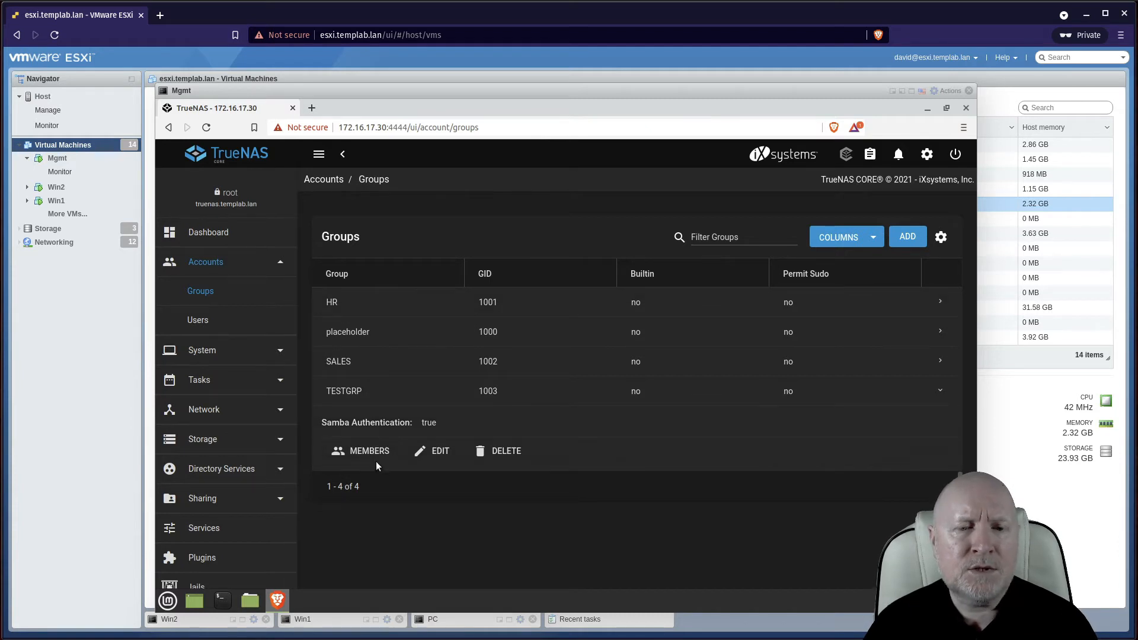
click(374, 455)
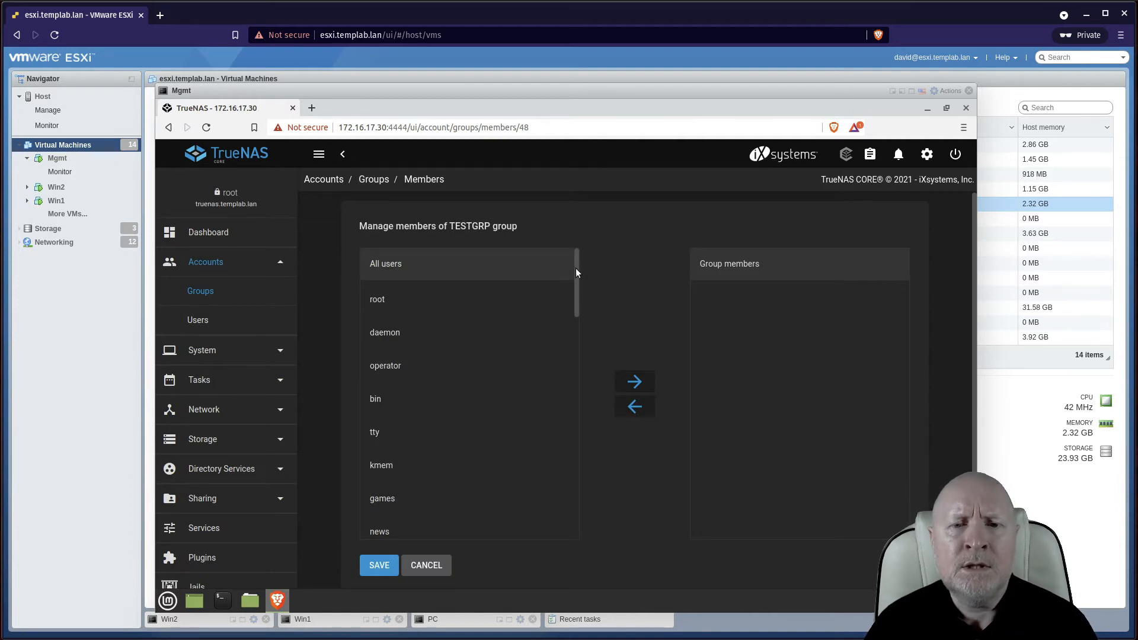
Move david and fred from All users into TESTGRP's group members and save
drag(577, 286, 581, 550)
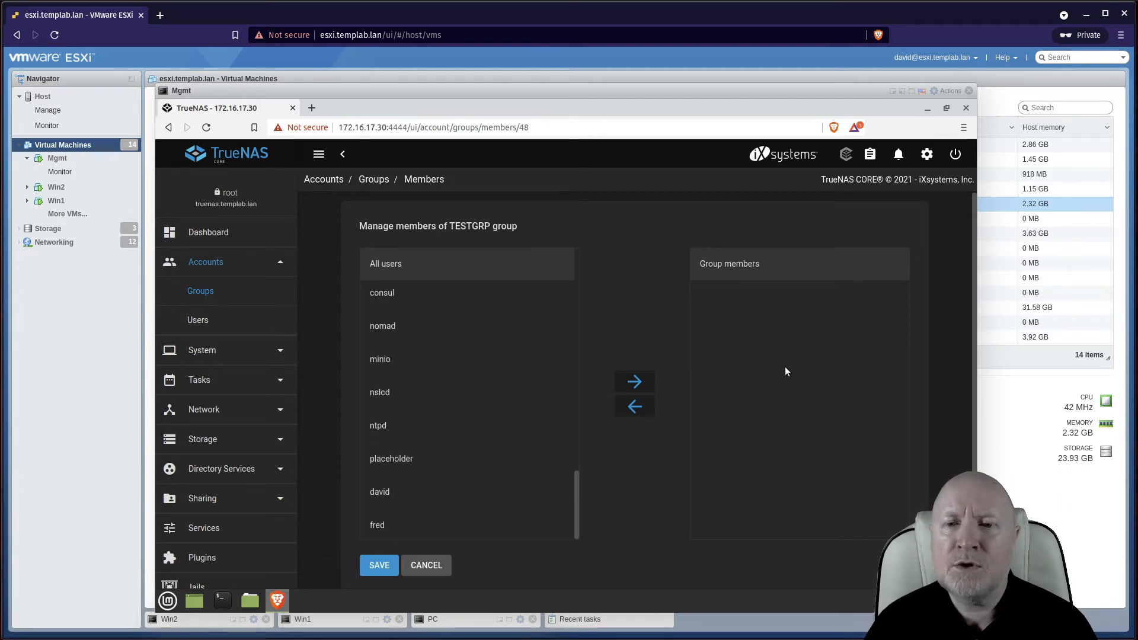
click(408, 502)
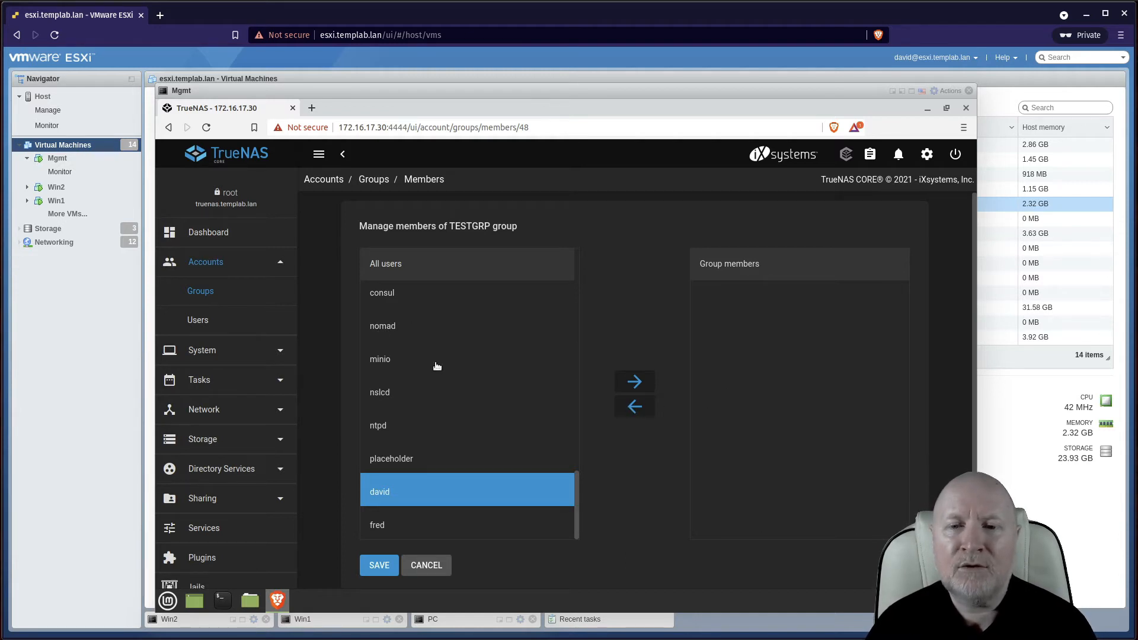
click(396, 527)
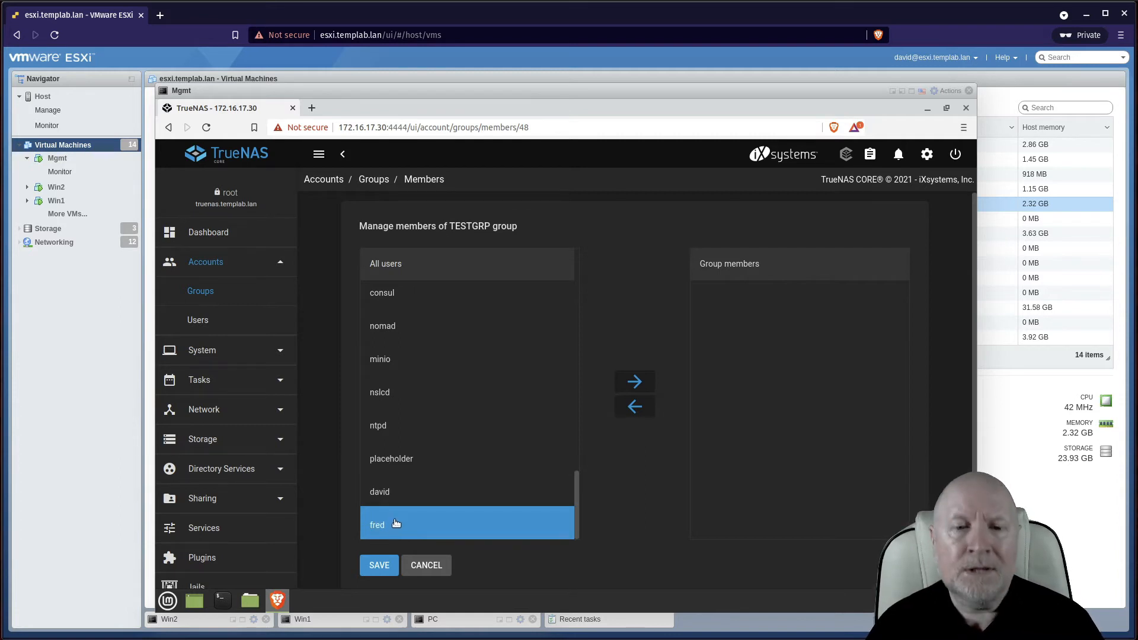
click(404, 299)
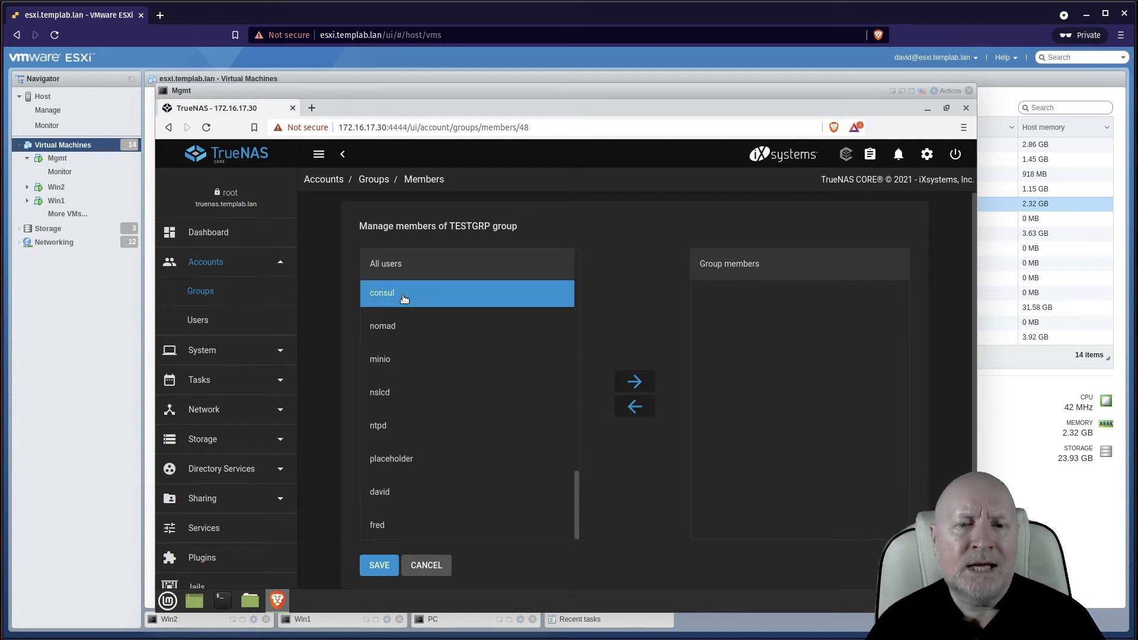
click(400, 514)
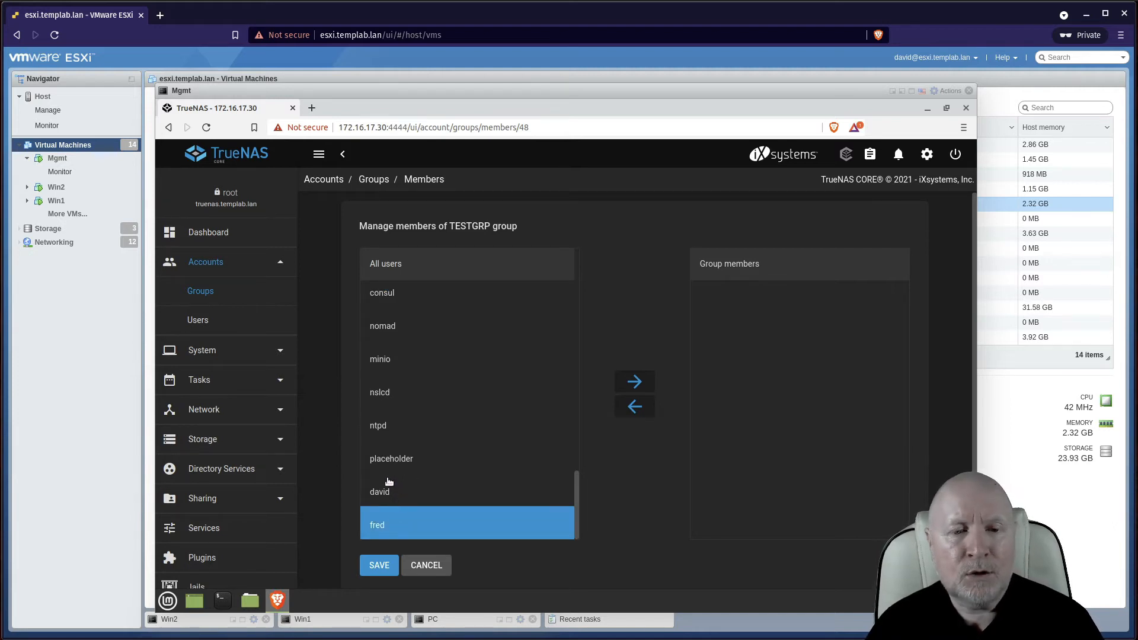
ctrl+click(390, 455)
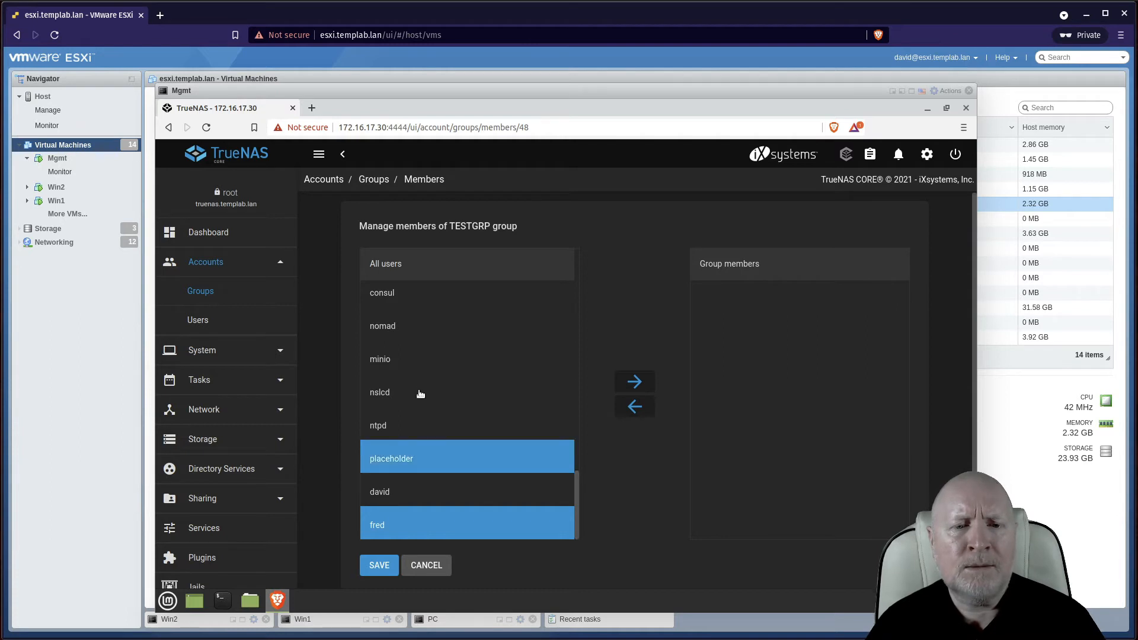
ctrl+click(421, 394)
ctrl+click(462, 323)
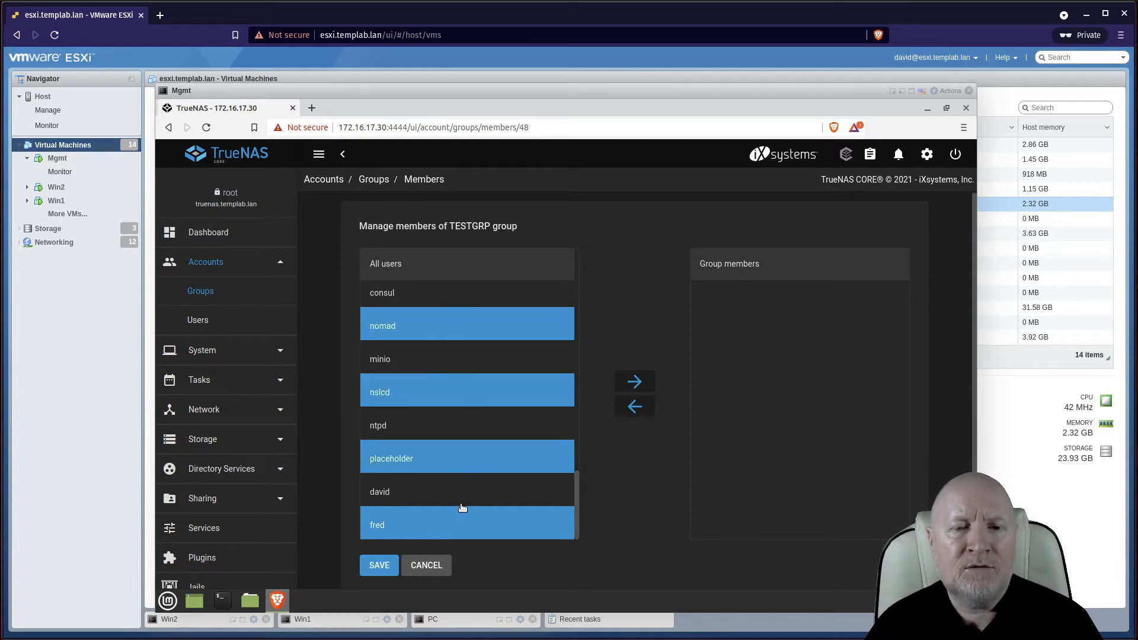
click(467, 526)
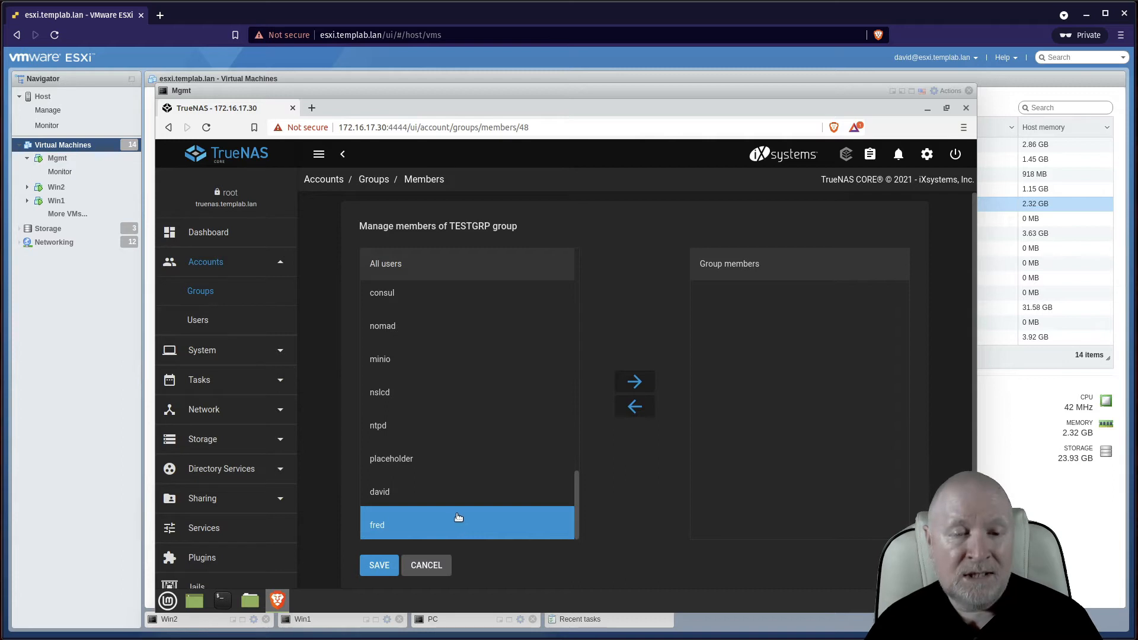
ctrl+click(454, 499)
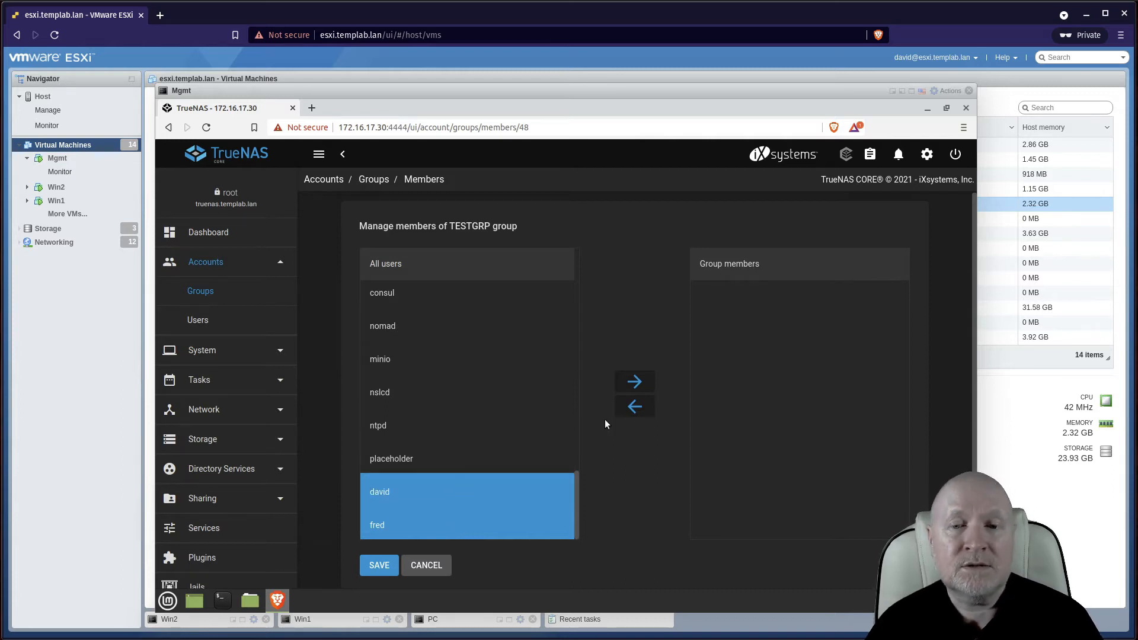
click(634, 381)
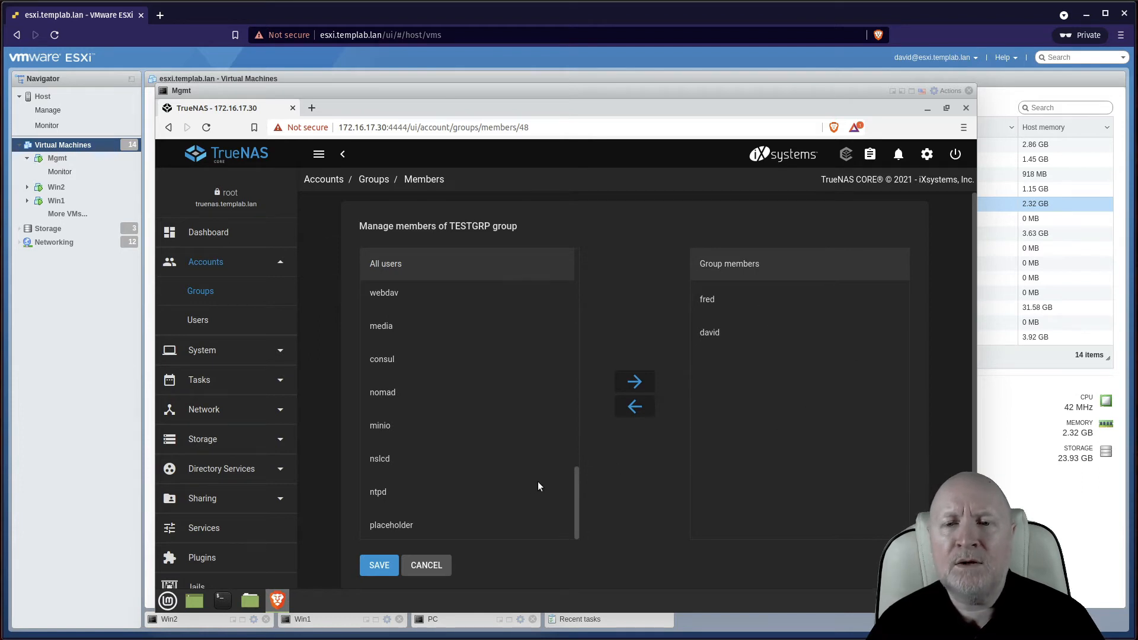
click(382, 566)
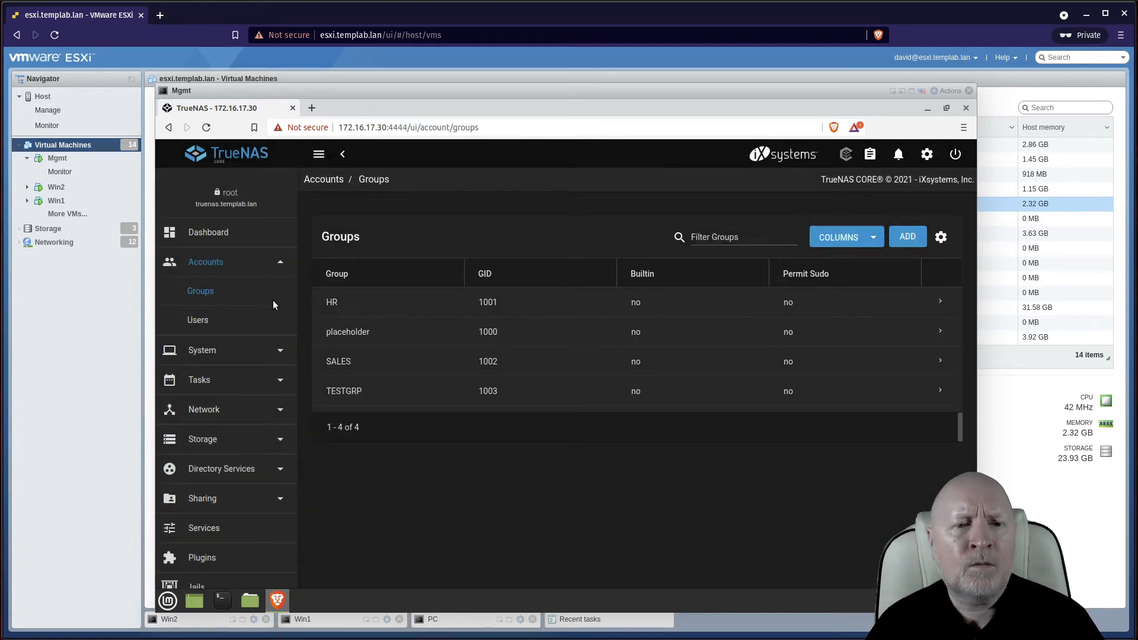
Open fred's account for editing from the Accounts > Users list
click(208, 318)
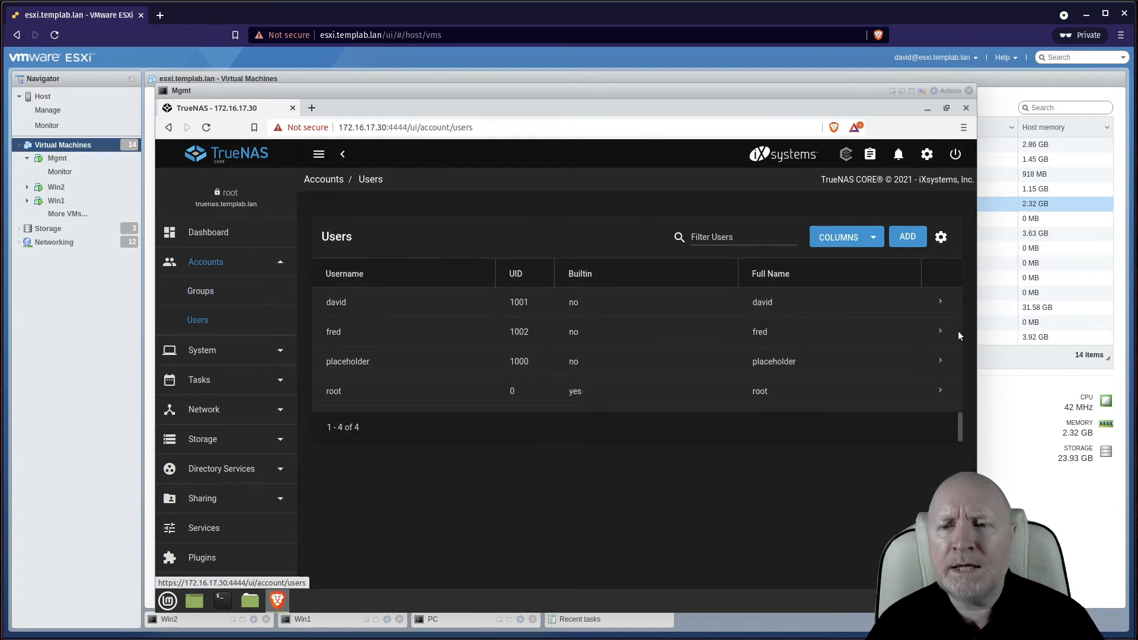
click(941, 331)
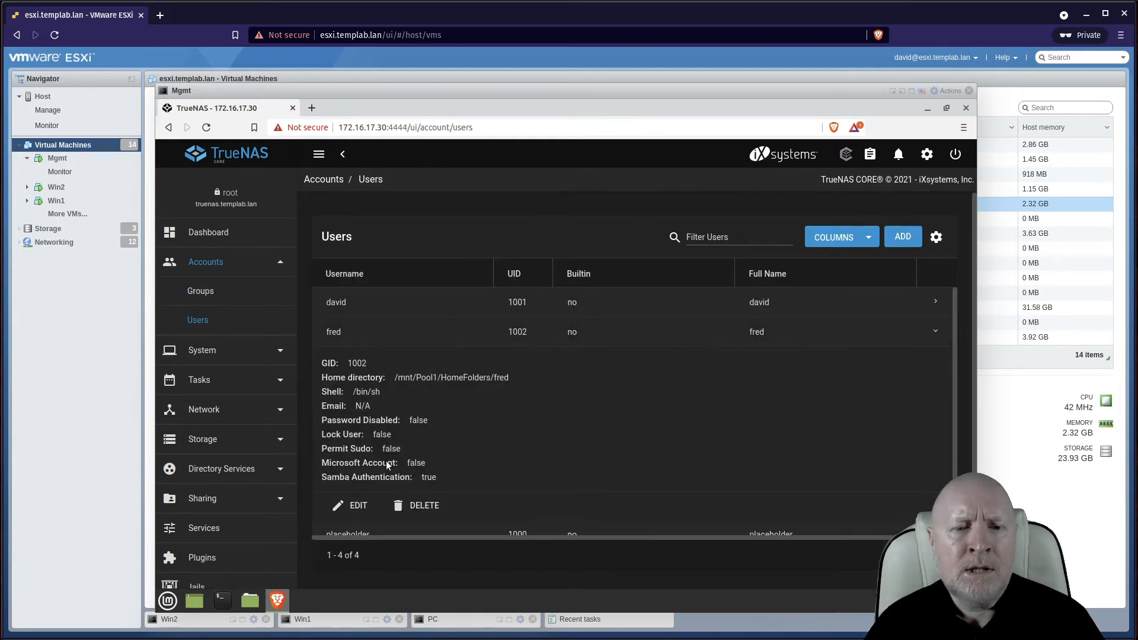
click(358, 506)
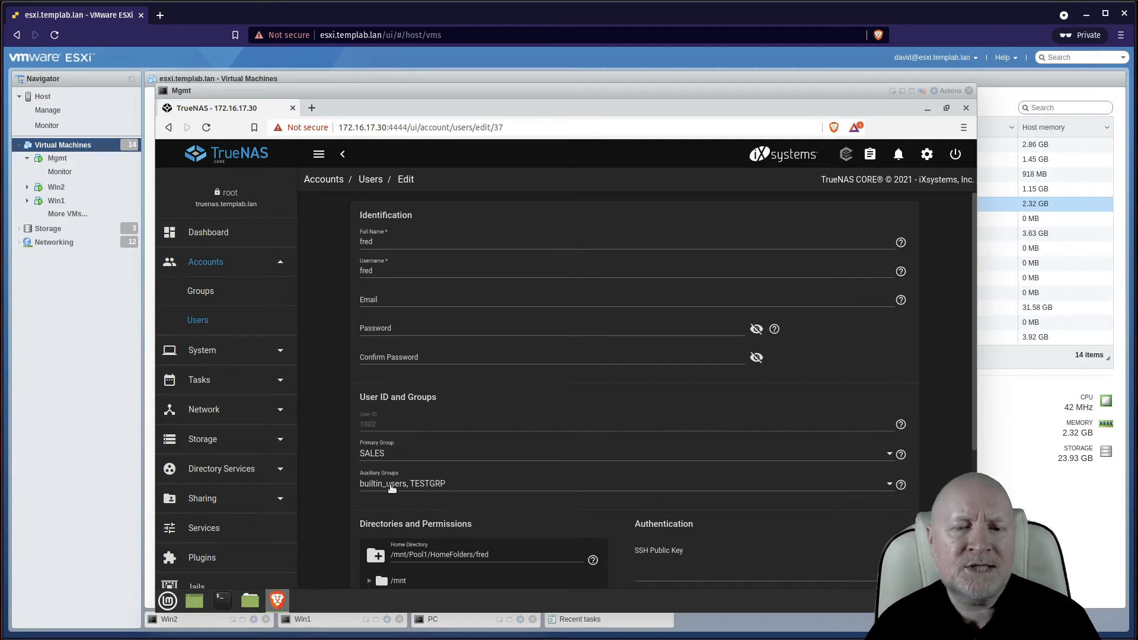
scroll(720, 513, down, 1)
scroll(717, 517, down, 1)
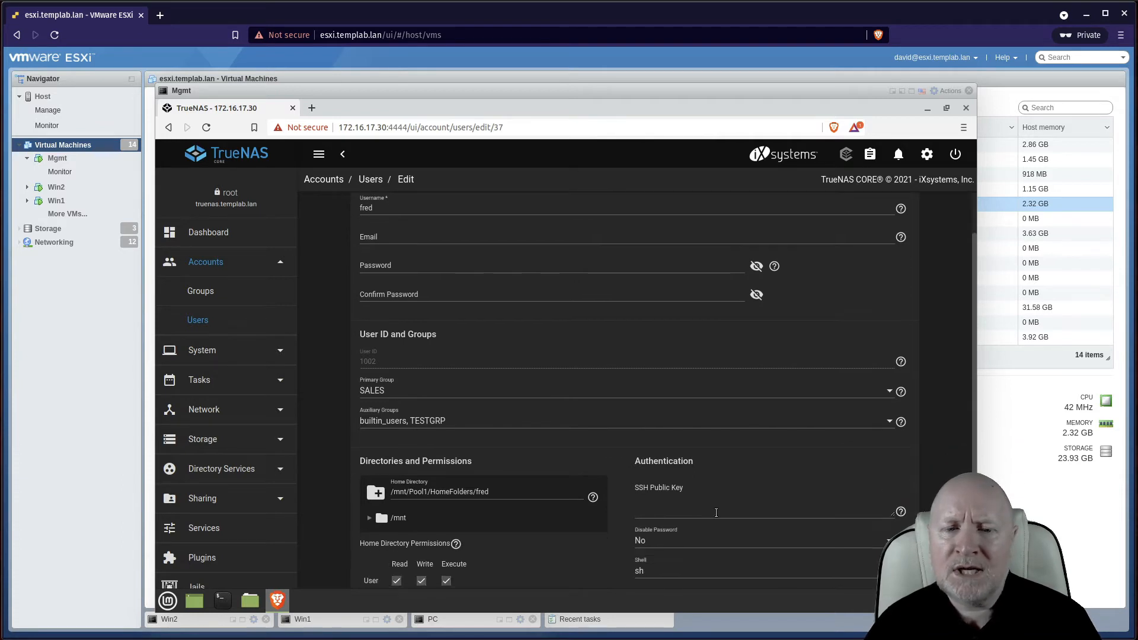
scroll(521, 541, down, 1)
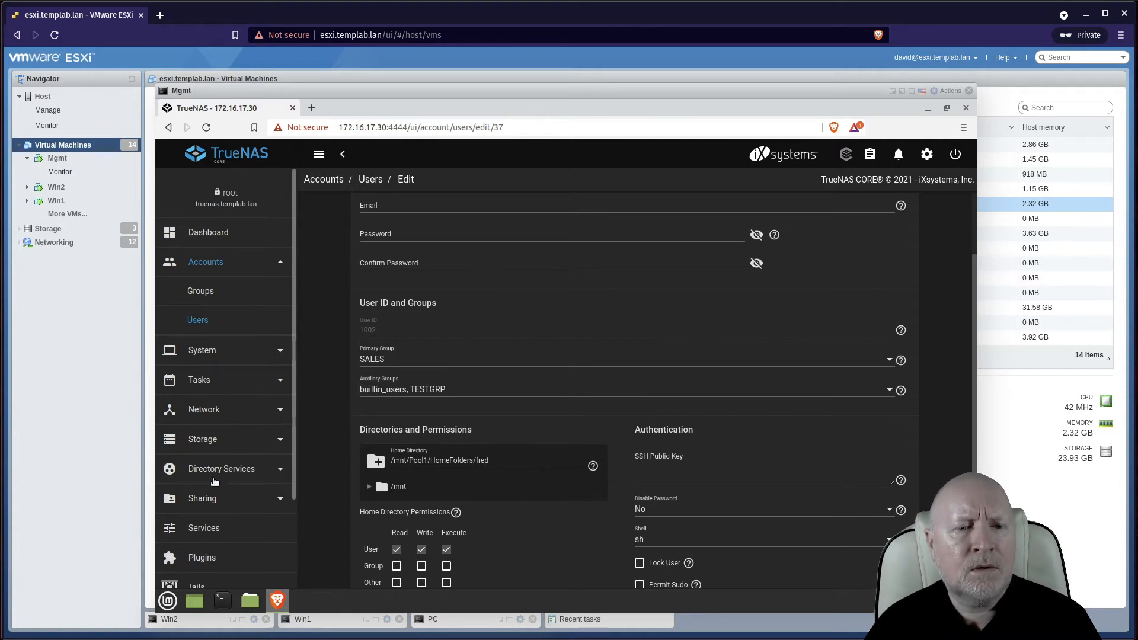
click(225, 442)
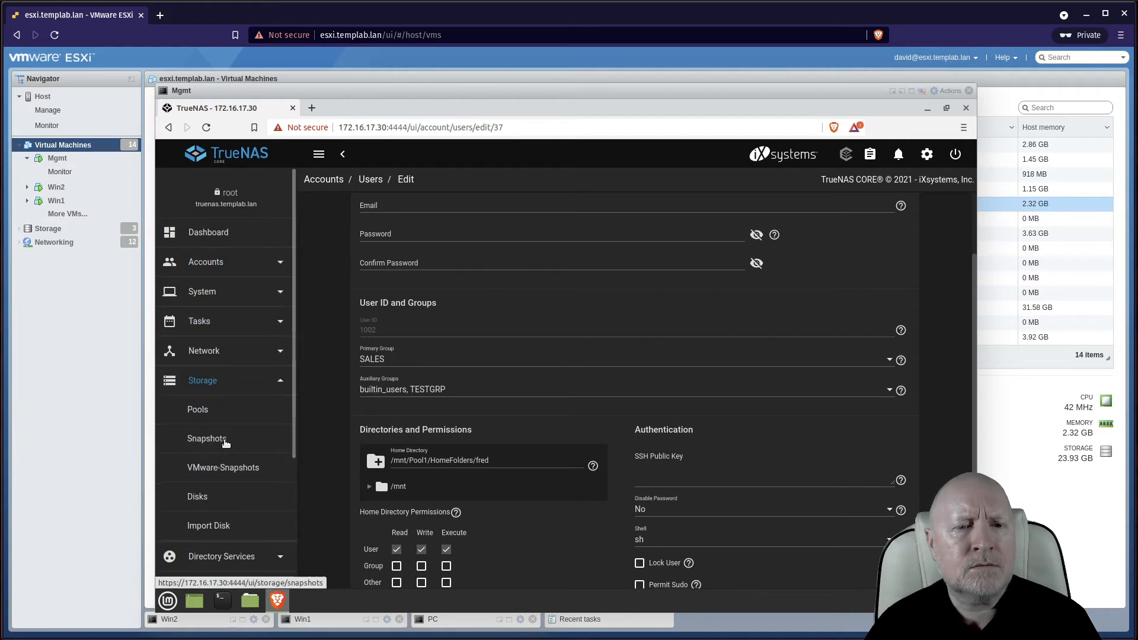
From Storage > Pools, open the Add Dataset form from Pool1's actions menu
click(219, 415)
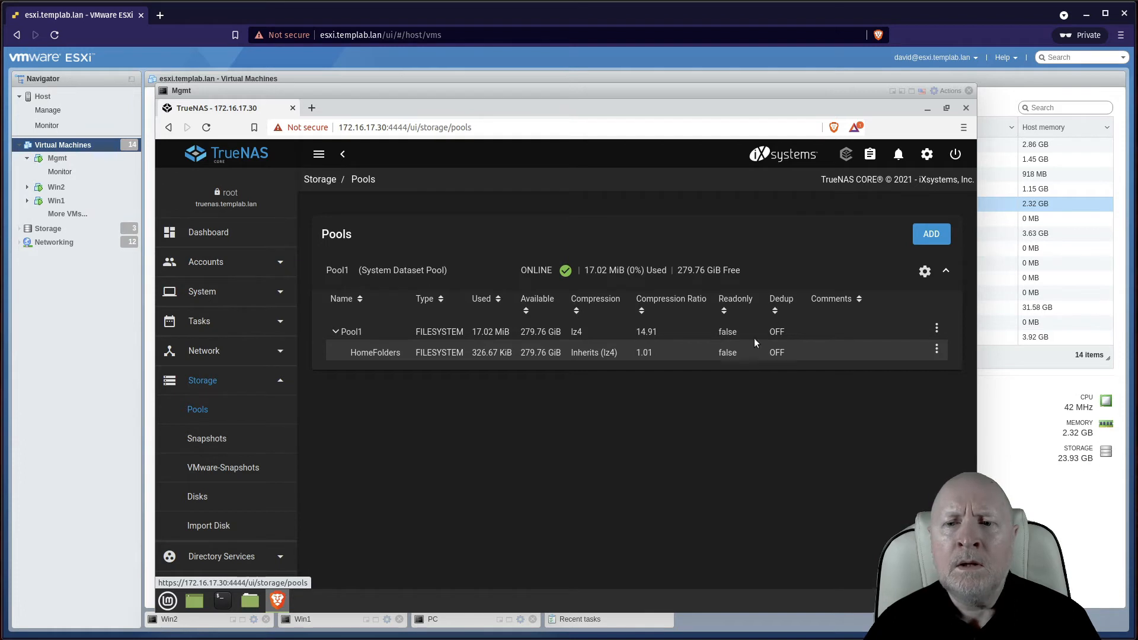
click(924, 237)
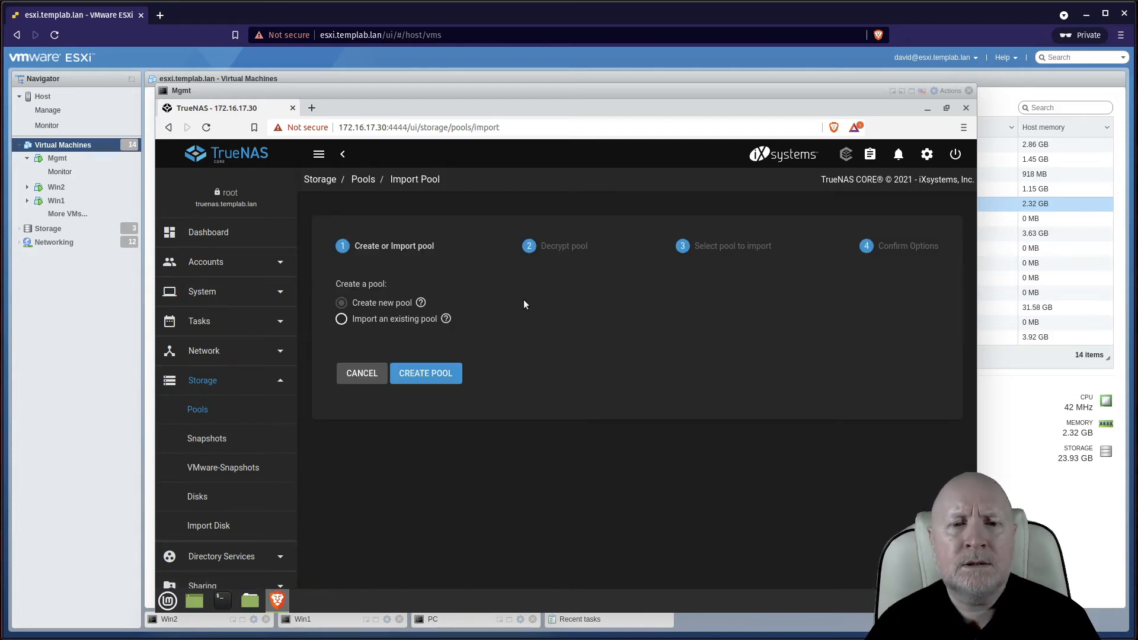
click(362, 373)
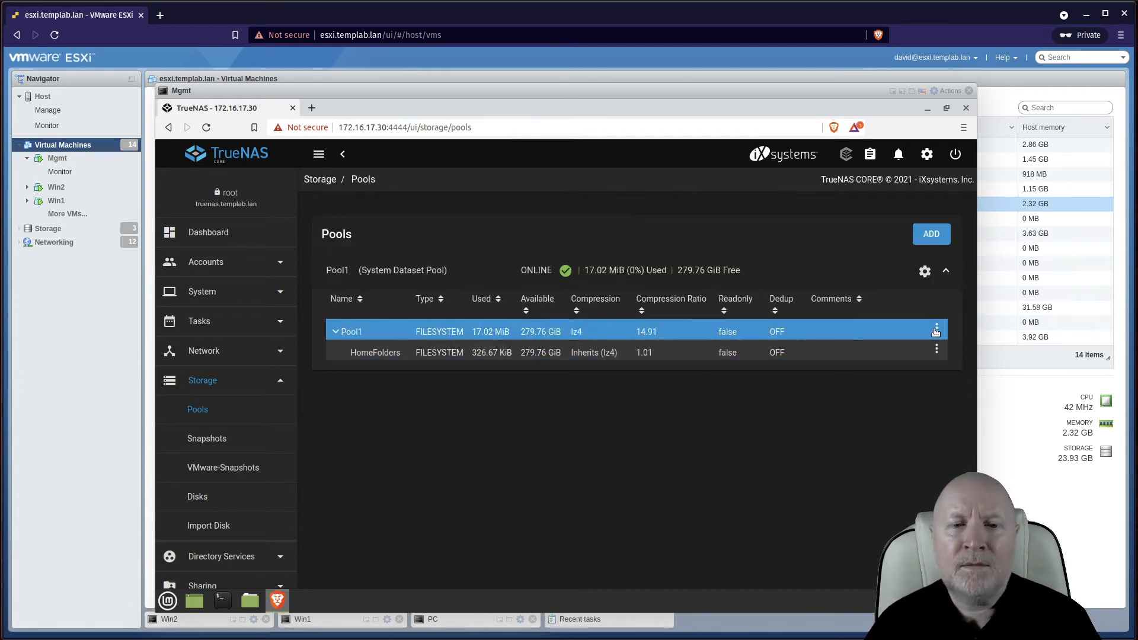
click(936, 331)
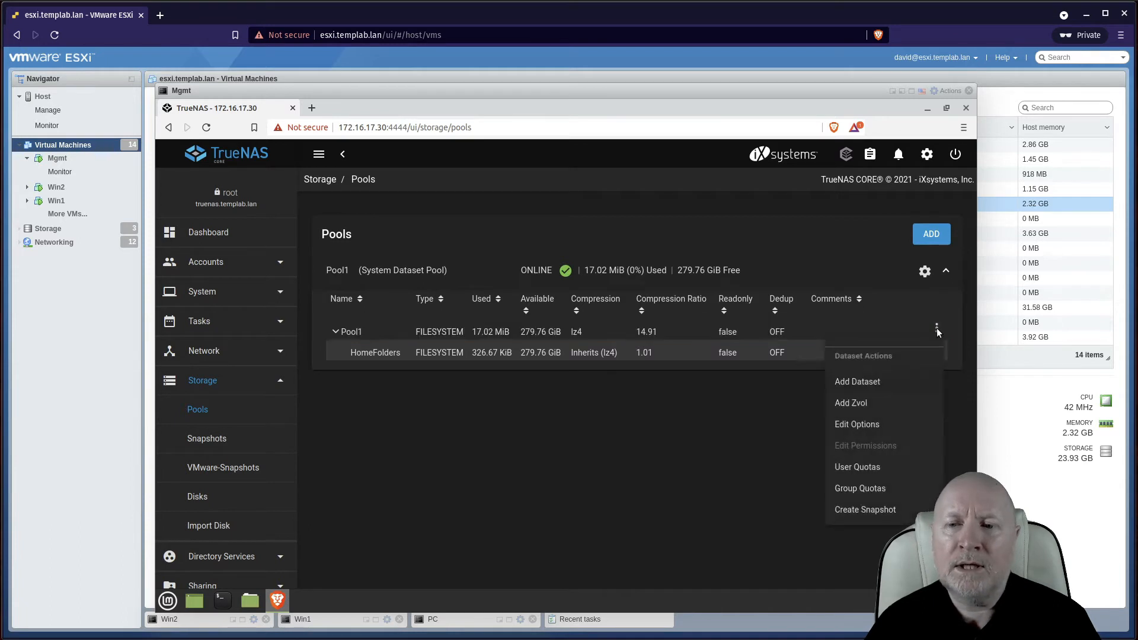
click(872, 382)
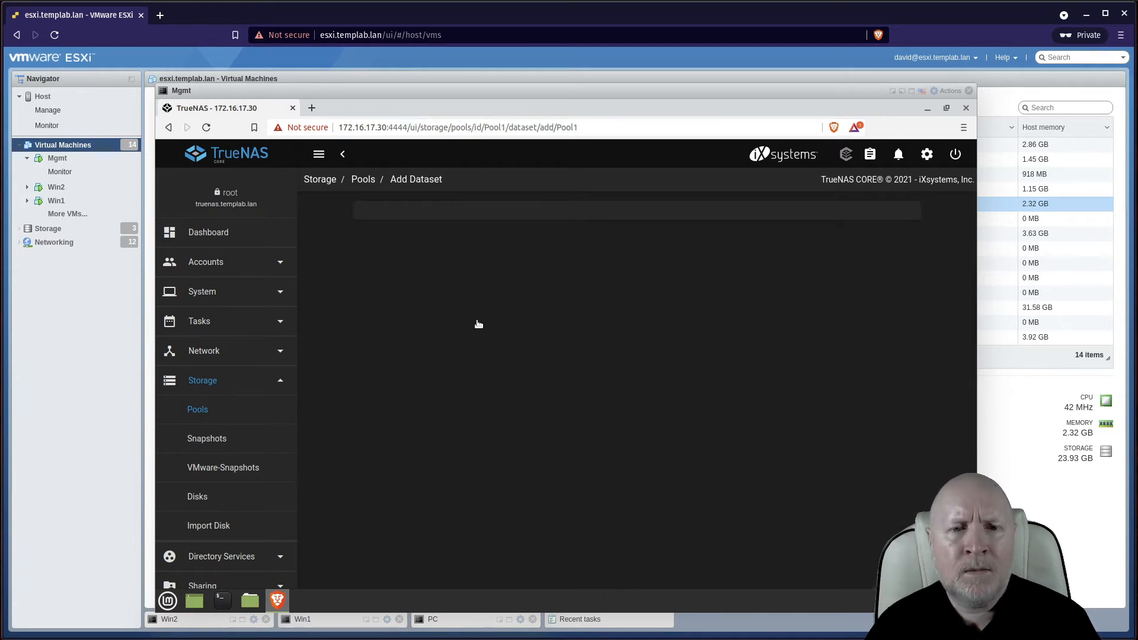
Name the new Pool1 dataset 'TestFolderr' and scroll down to submit it
click(412, 239)
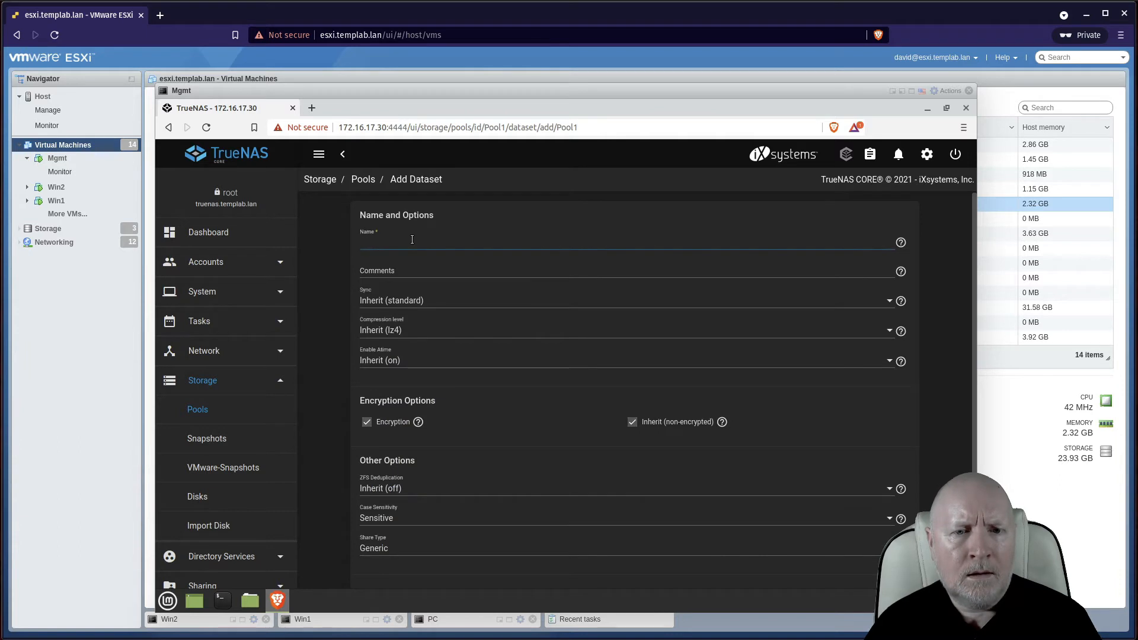
text(Test)
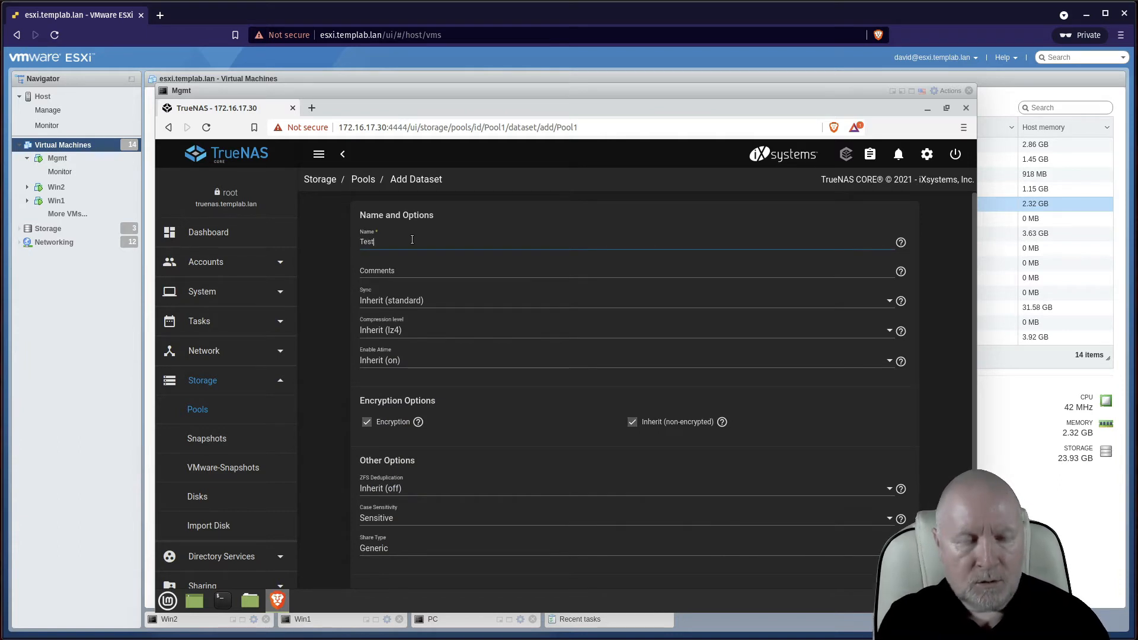
text(Folderr)
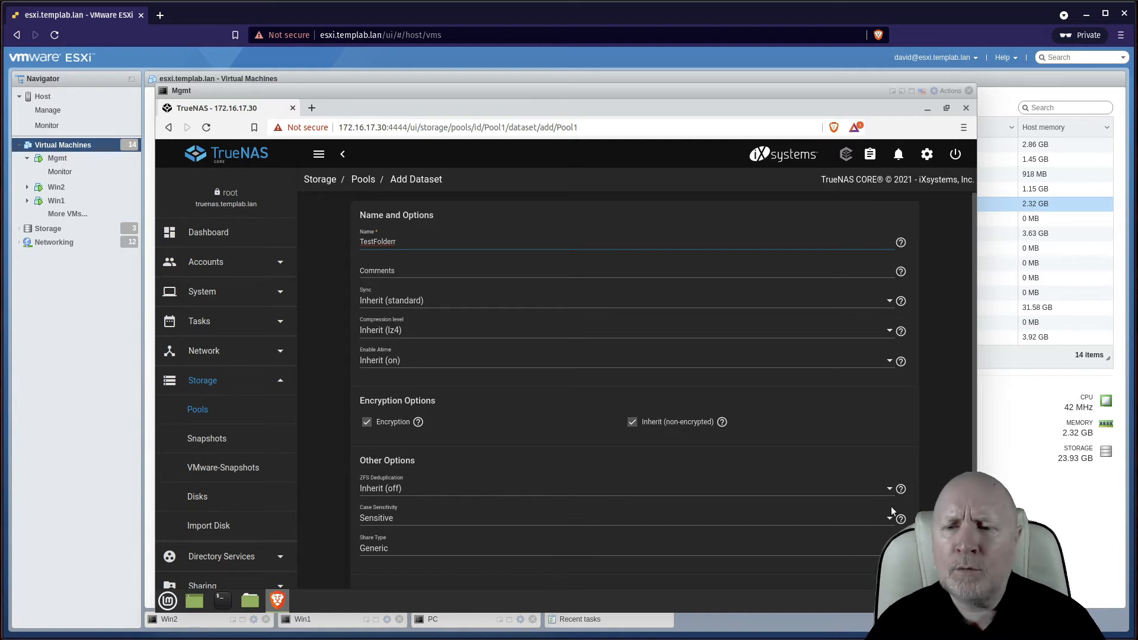
scroll(711, 539, down, 2)
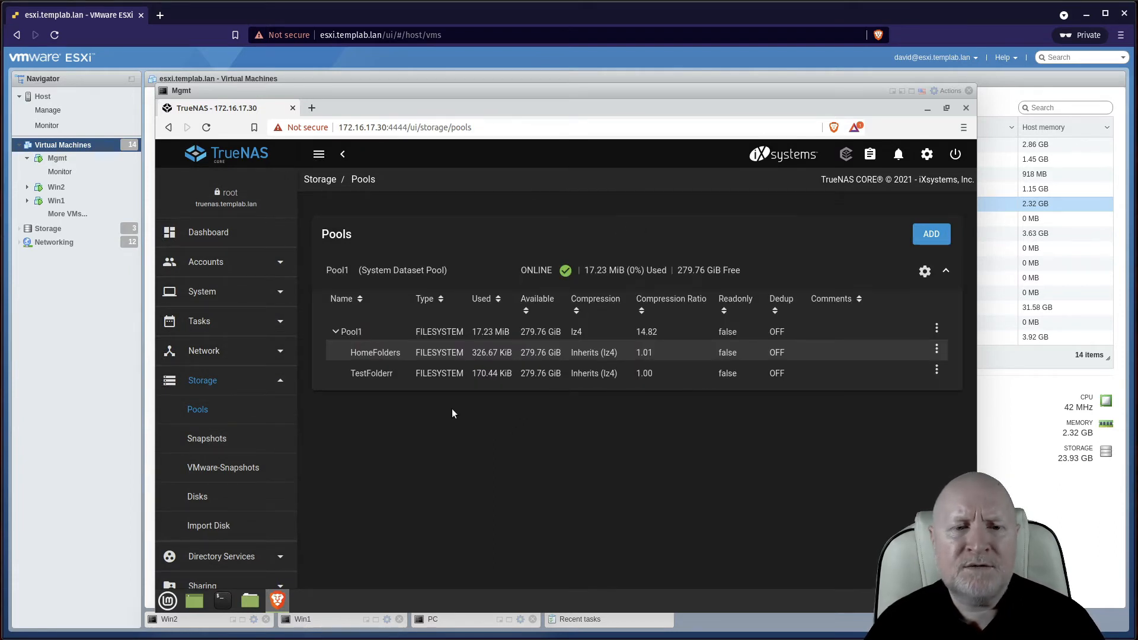
Open Sharing > Windows Shares (SMB), which lists only the HomeFolders share
scroll(237, 444, down, 2)
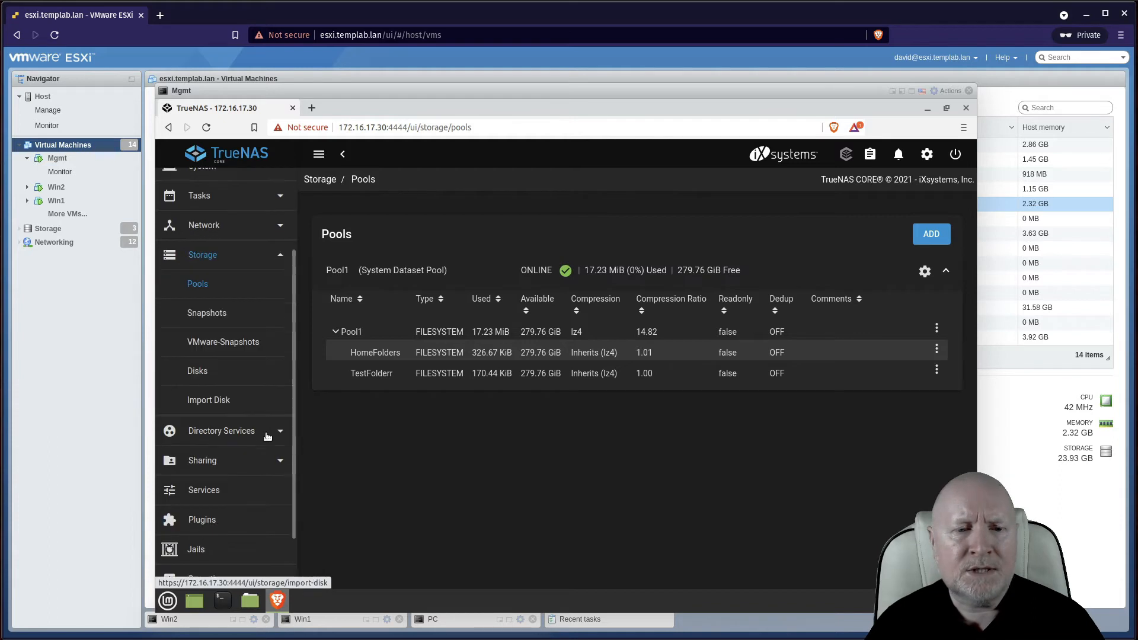
click(243, 471)
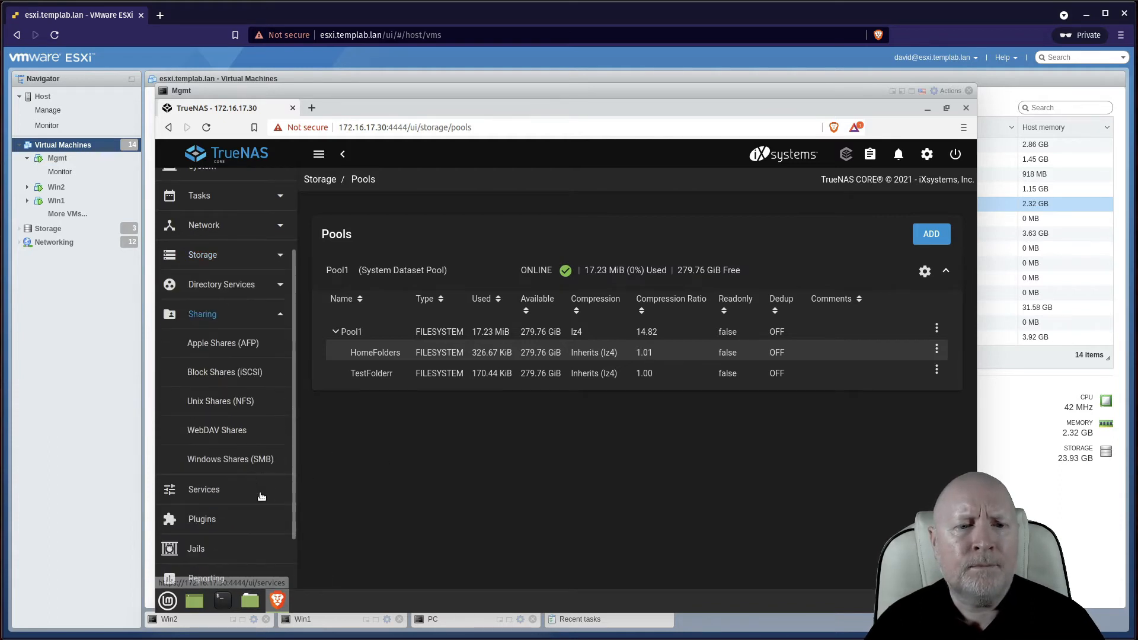
click(240, 461)
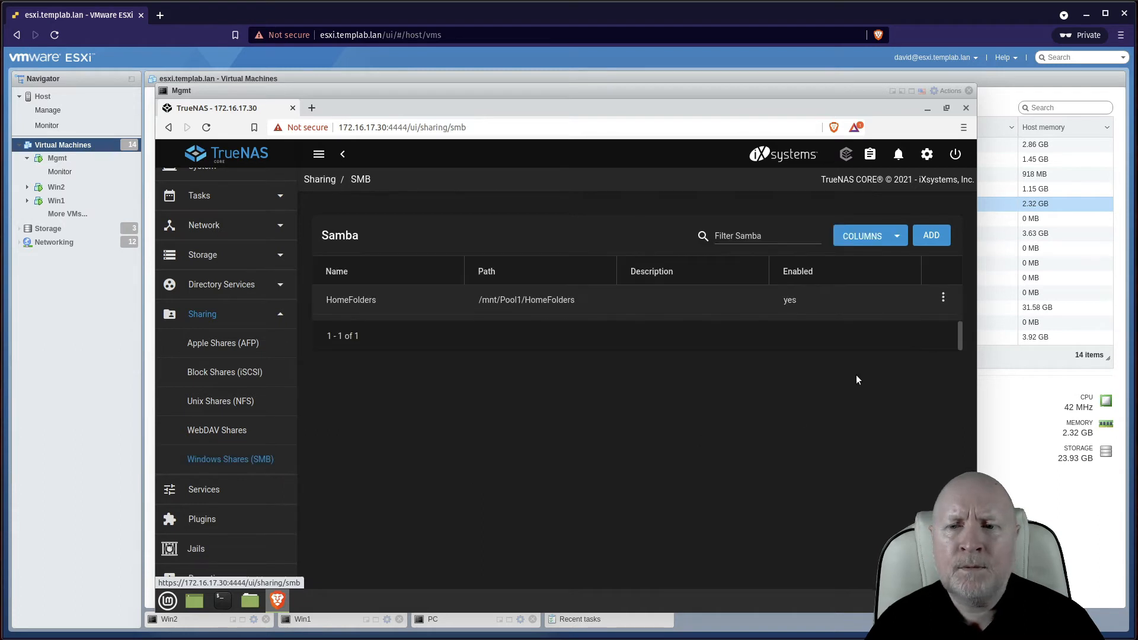
Add an SMB share with path /mnt/Pool1/TestFolderr and submit it
click(931, 236)
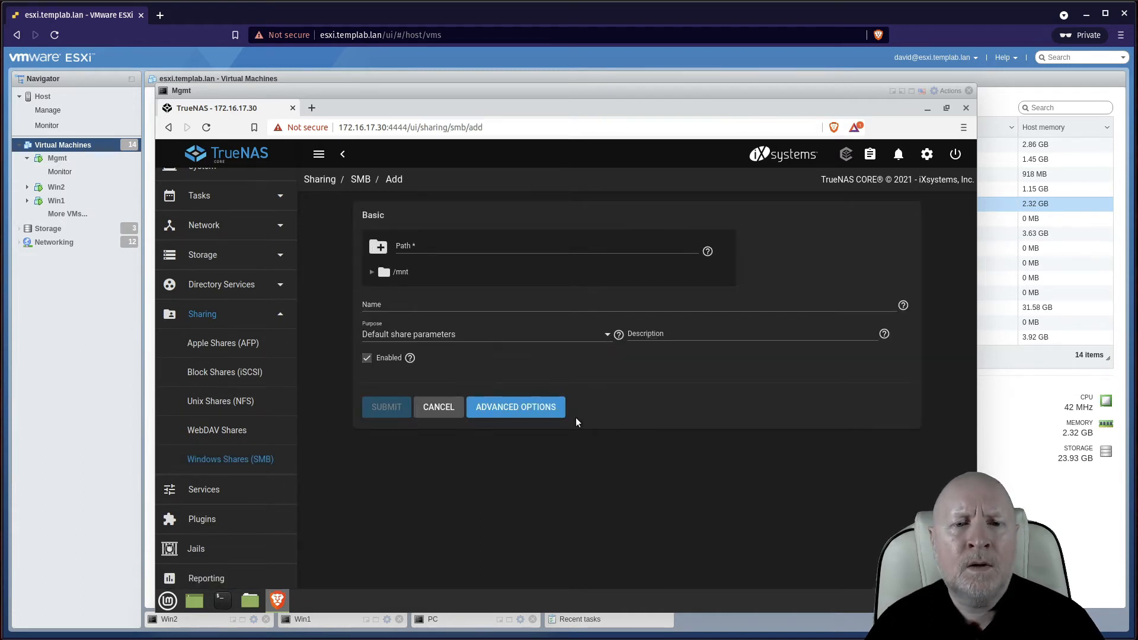
click(373, 273)
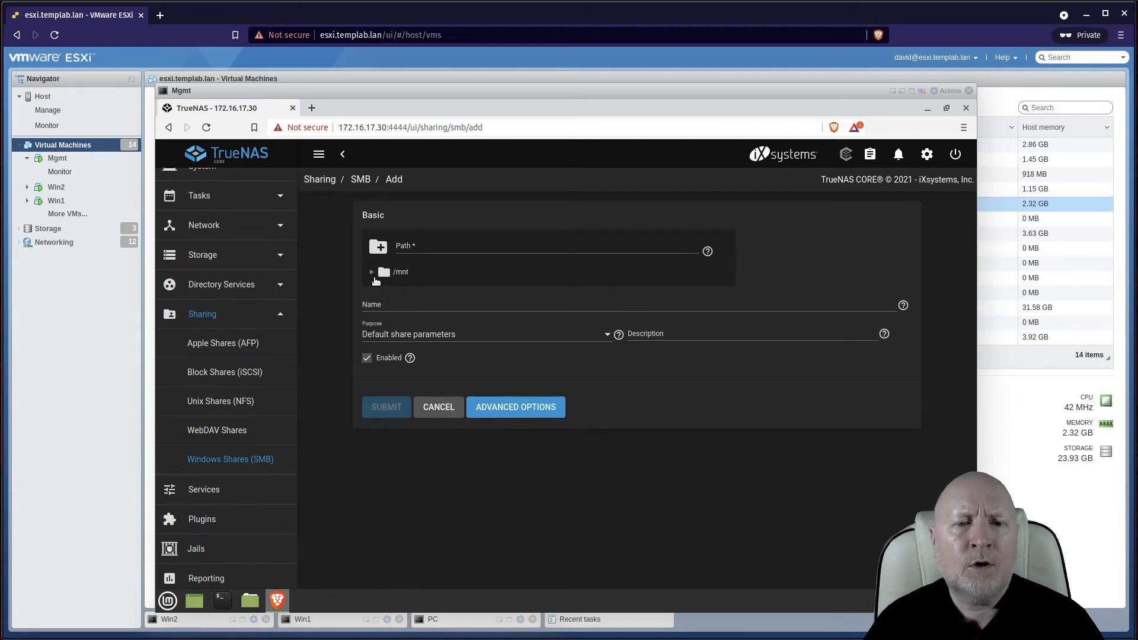
click(382, 291)
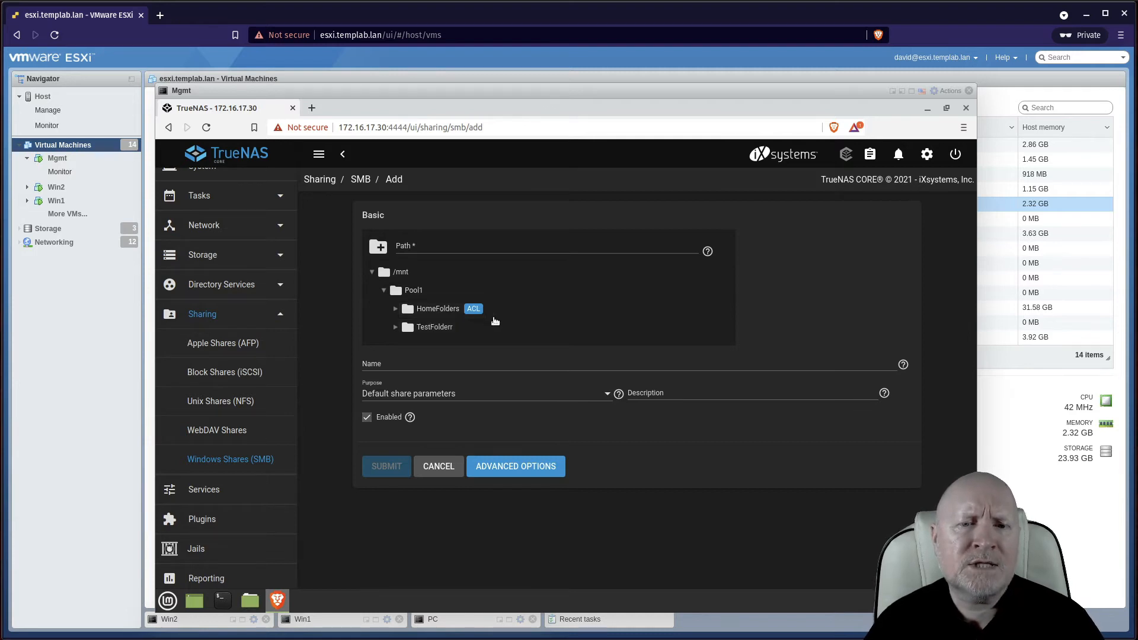
mouse_move(473, 312)
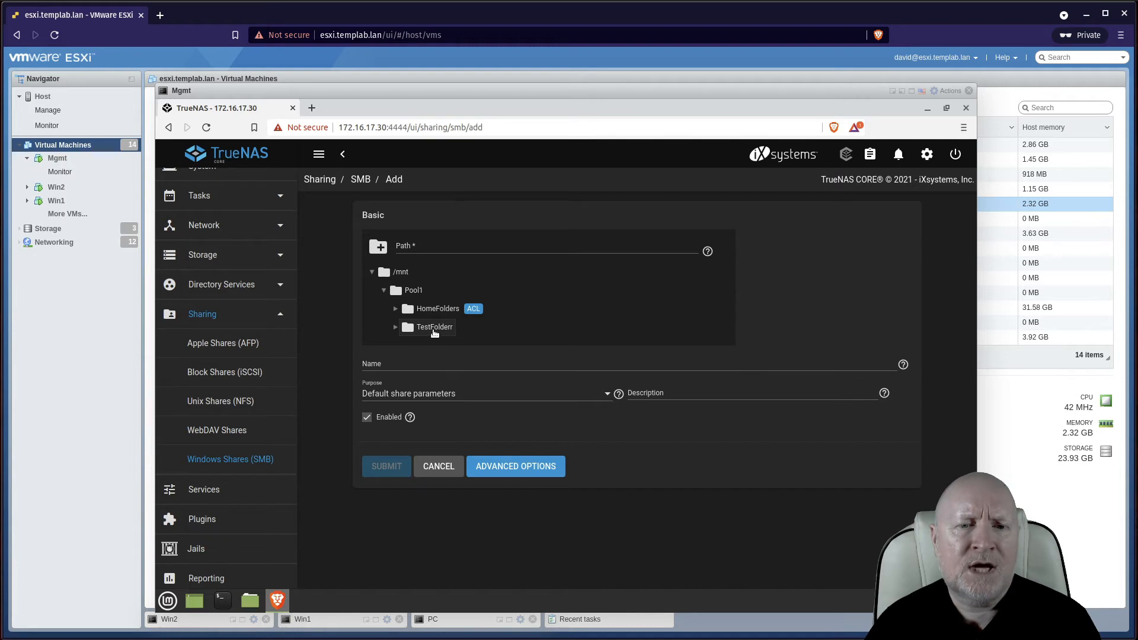
click(434, 329)
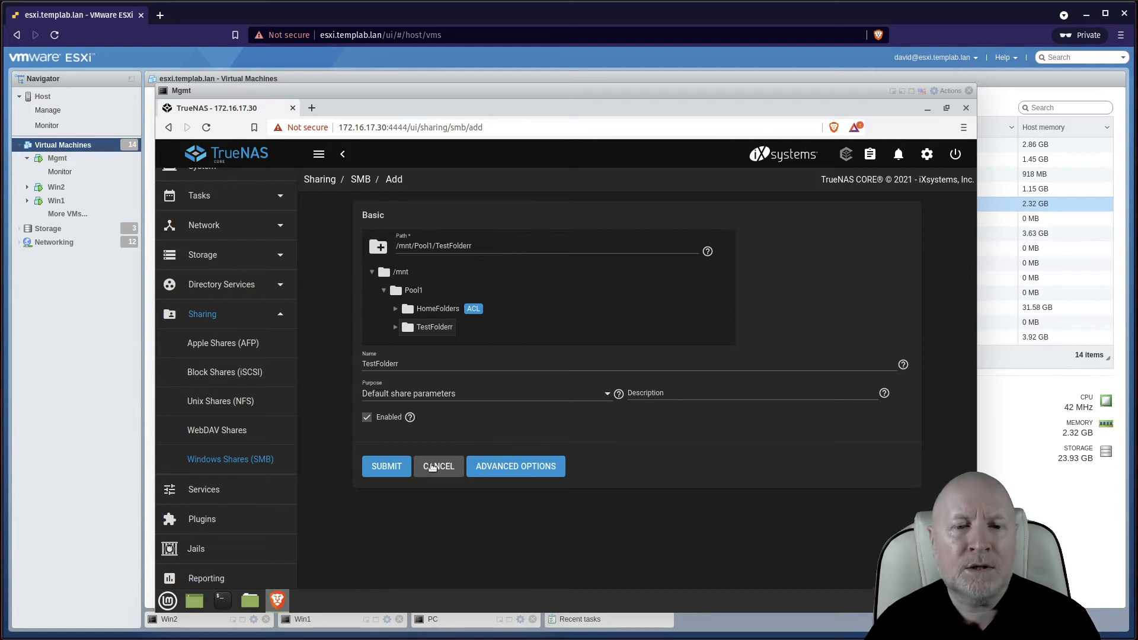
click(384, 468)
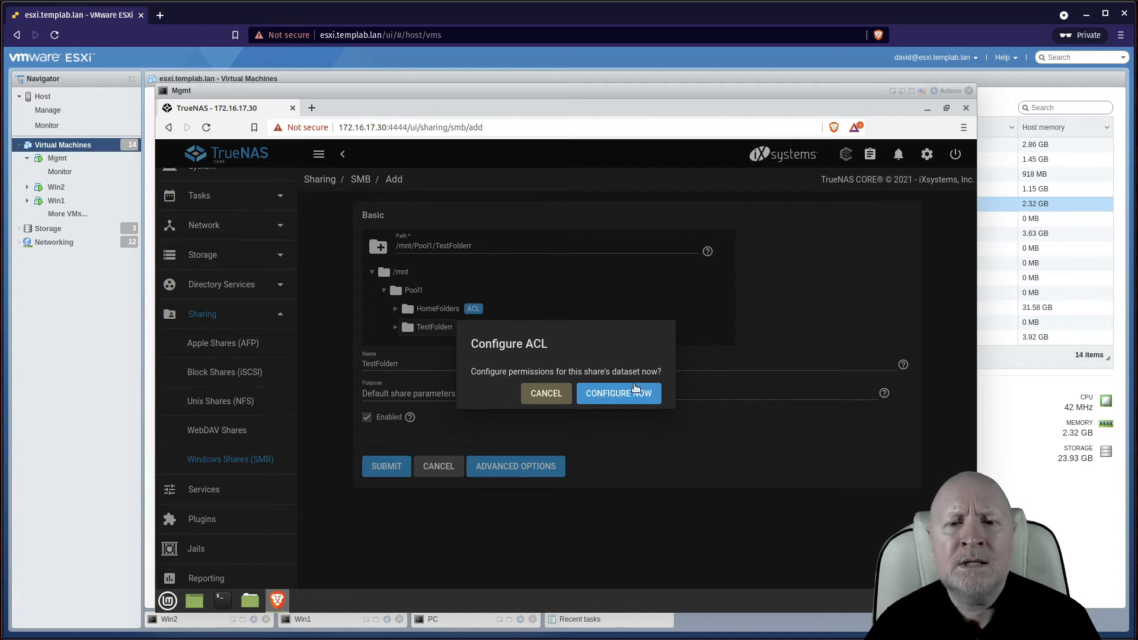
Configure the dataset's ACL now and apply the RESTRICTED default ACL preset
click(615, 391)
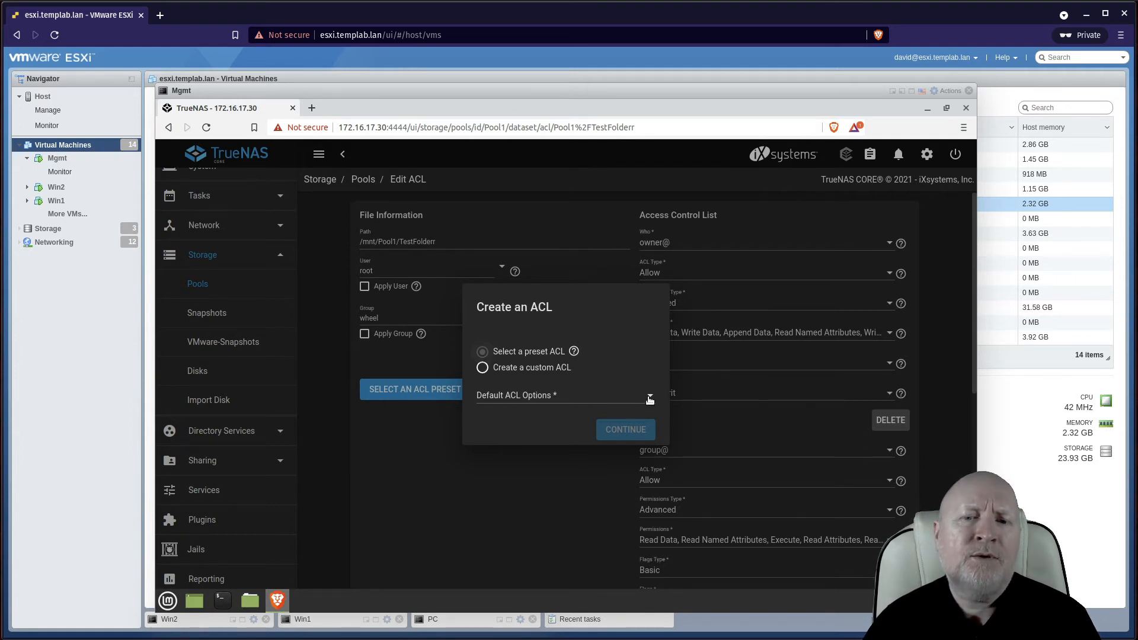
click(649, 399)
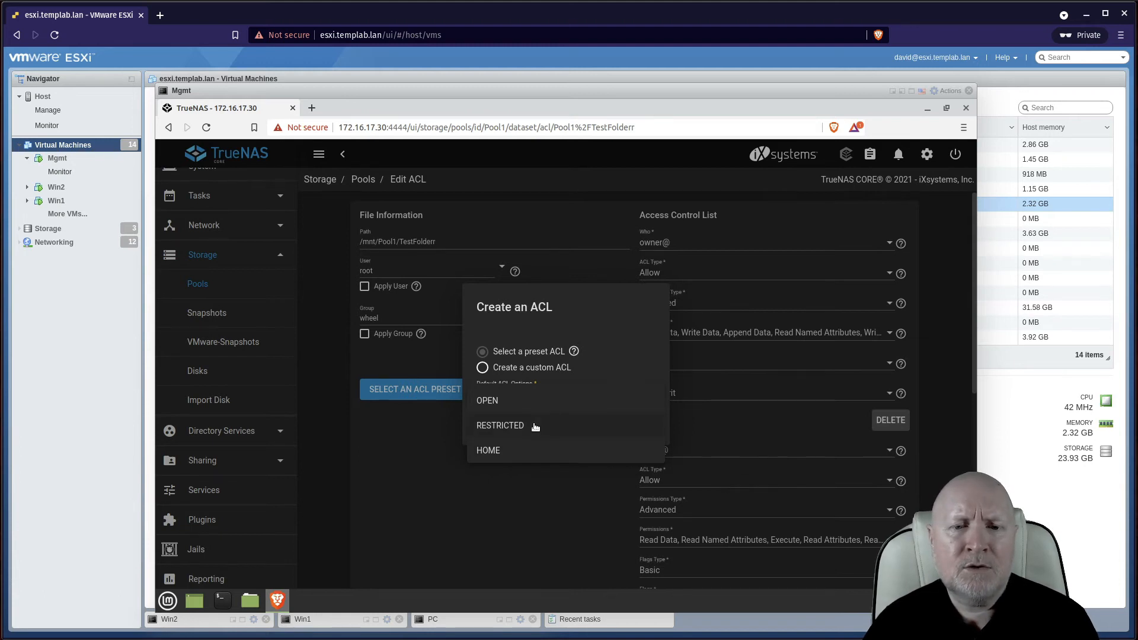
click(535, 427)
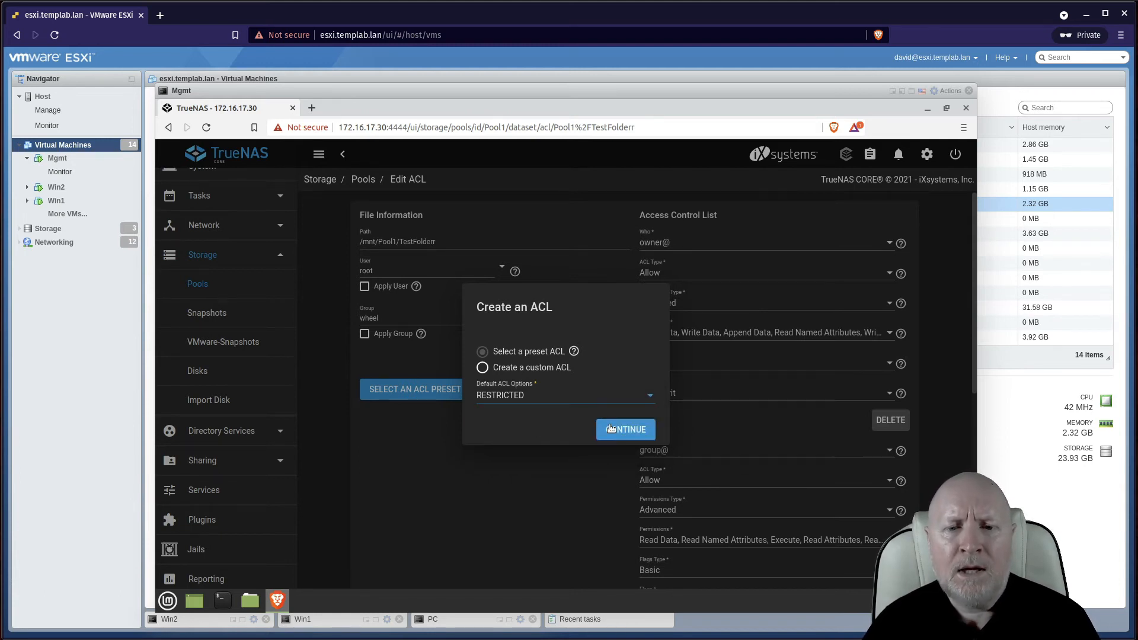
click(610, 428)
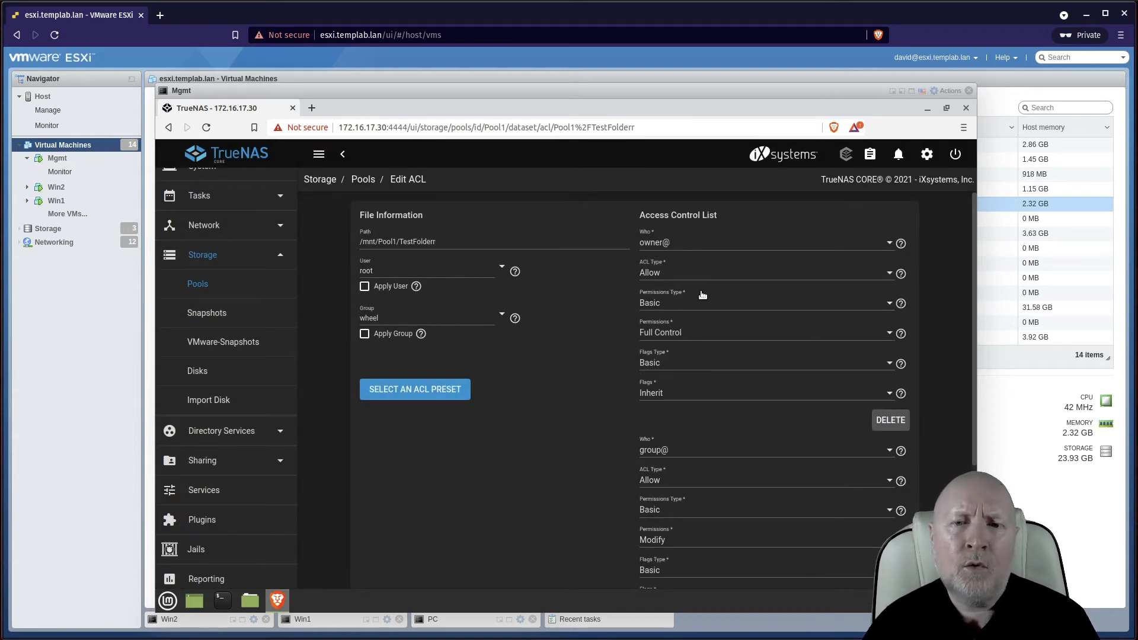
scroll(787, 265, down, 1)
scroll(788, 265, down, 1)
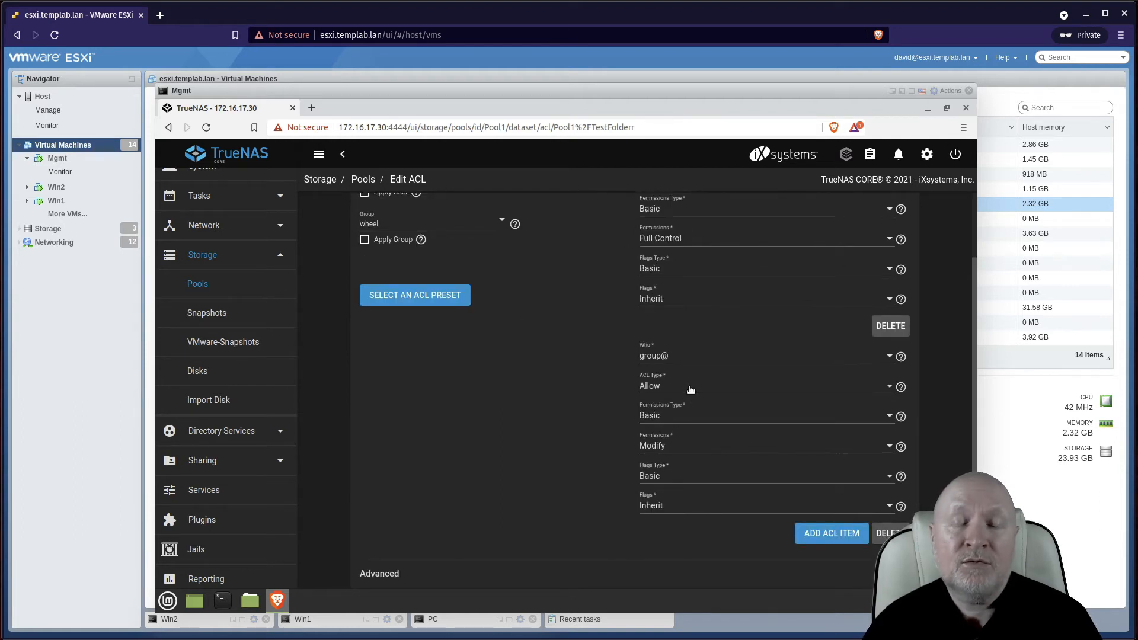
scroll(690, 390, up, 2)
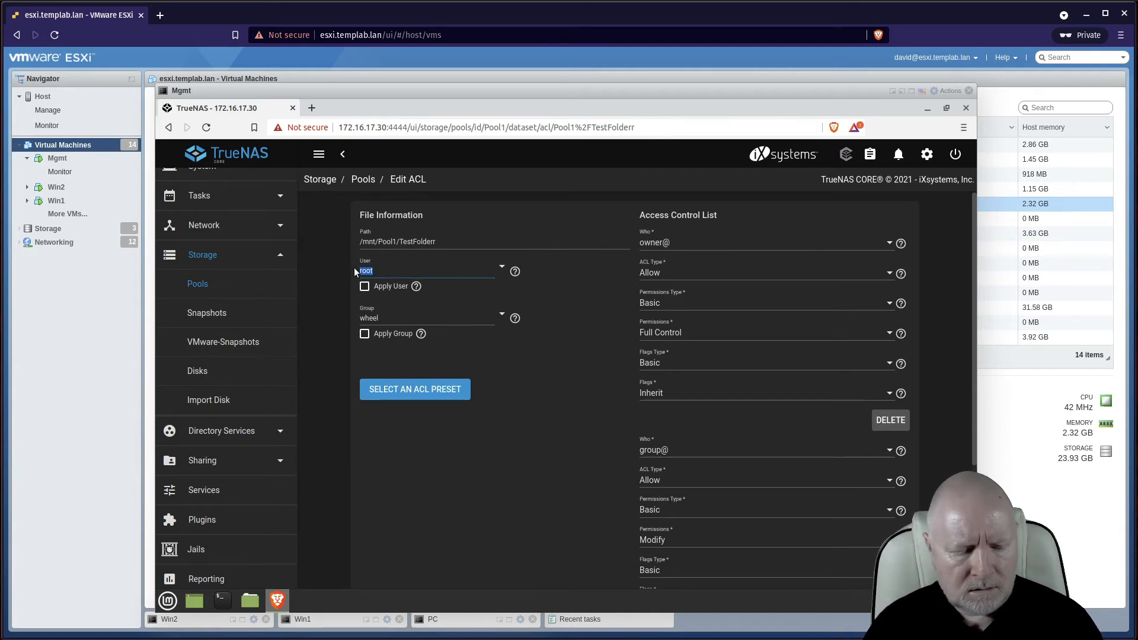
Set the dataset's owning user to the first created user and tick Apply User
text(david)
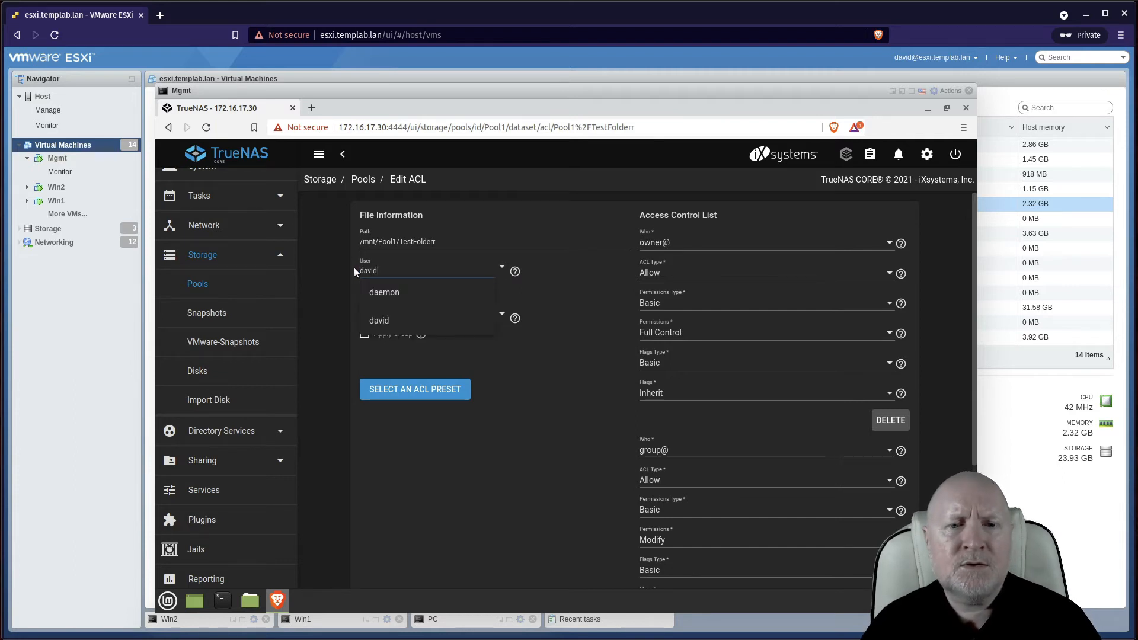
click(380, 293)
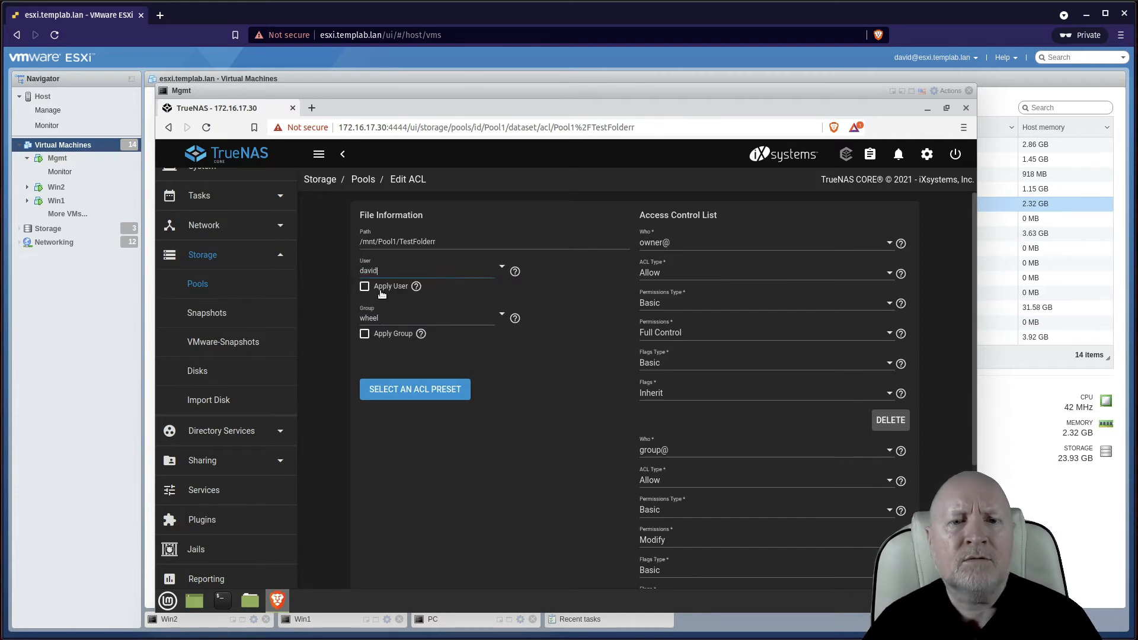
click(364, 286)
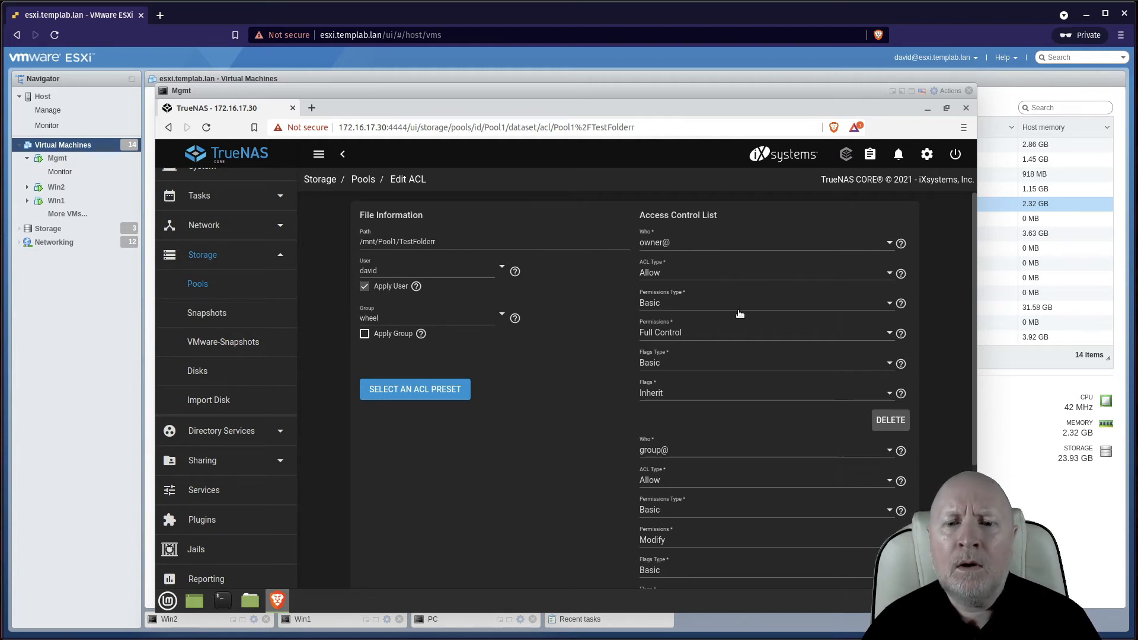
scroll(728, 339, down, 2)
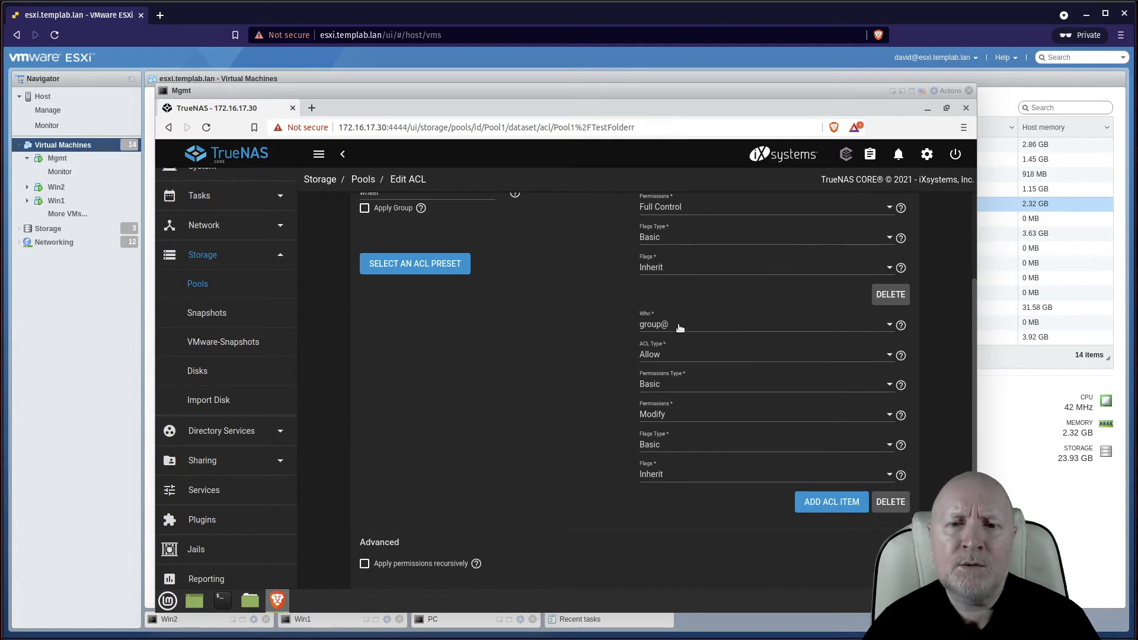
scroll(730, 350, up, 2)
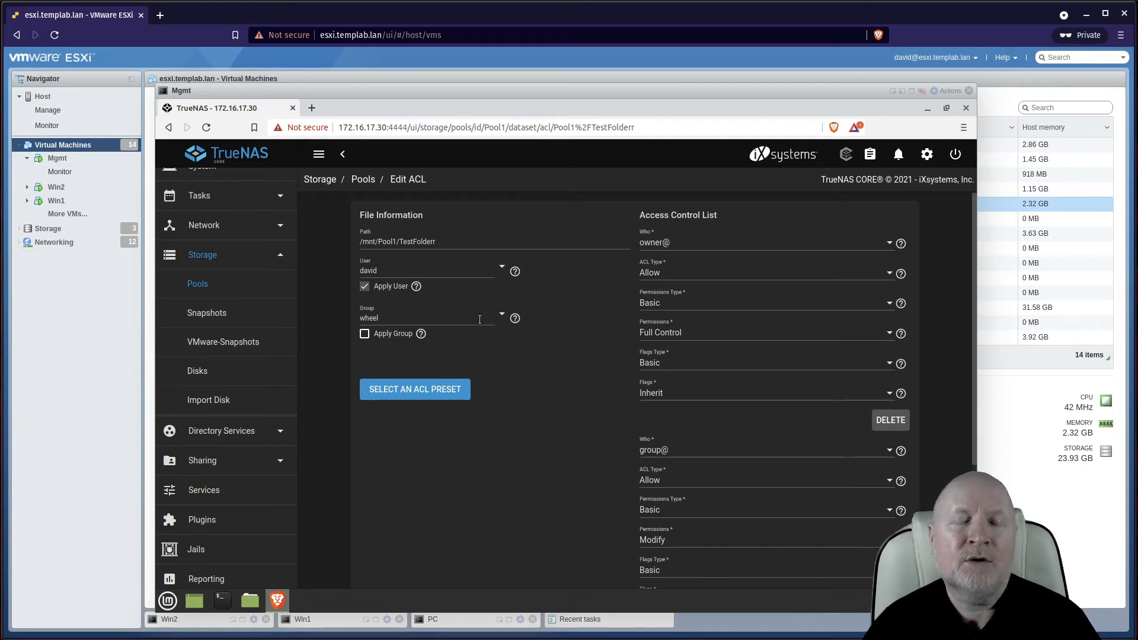
Replace the owning group with TESTGRP and tick Apply Group
double_click(370, 319)
key(BackSpace)
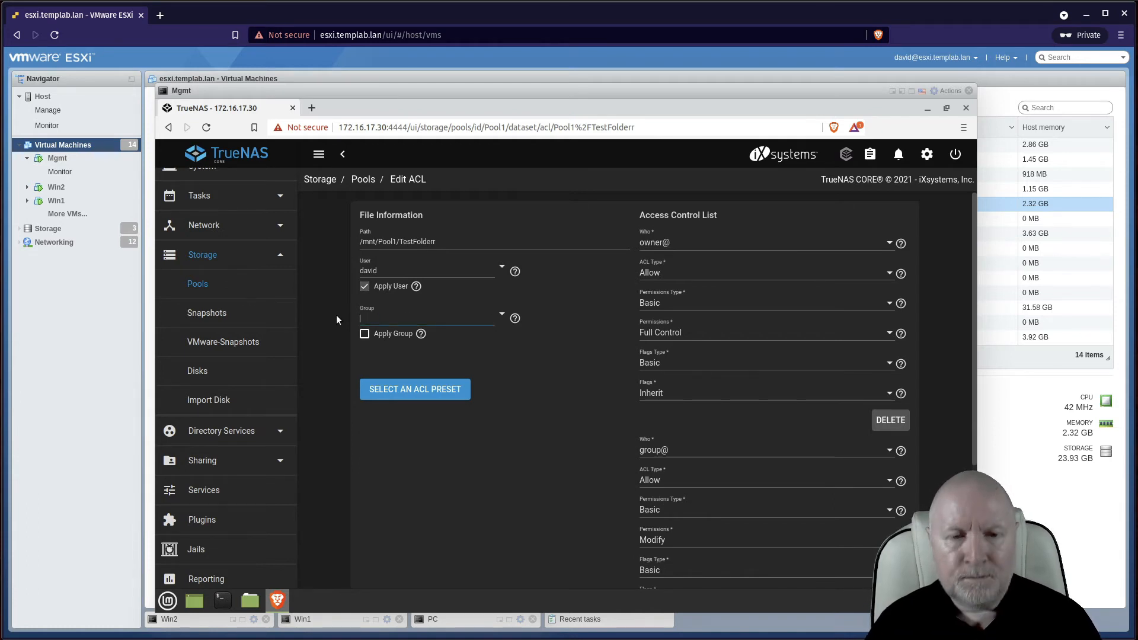
text(T)
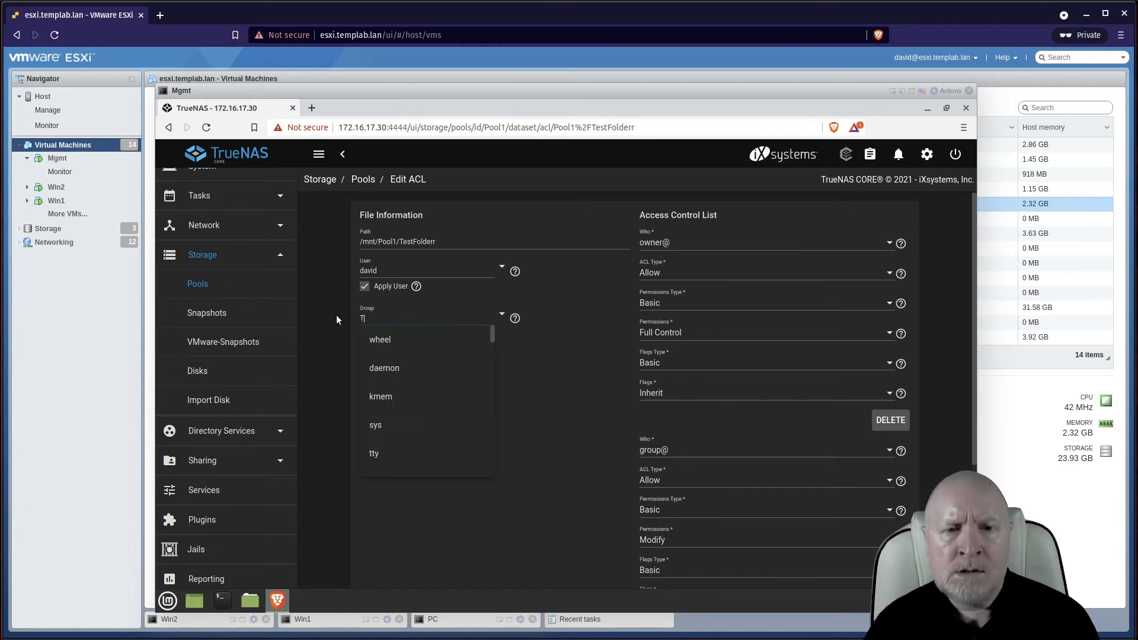
text(ES)
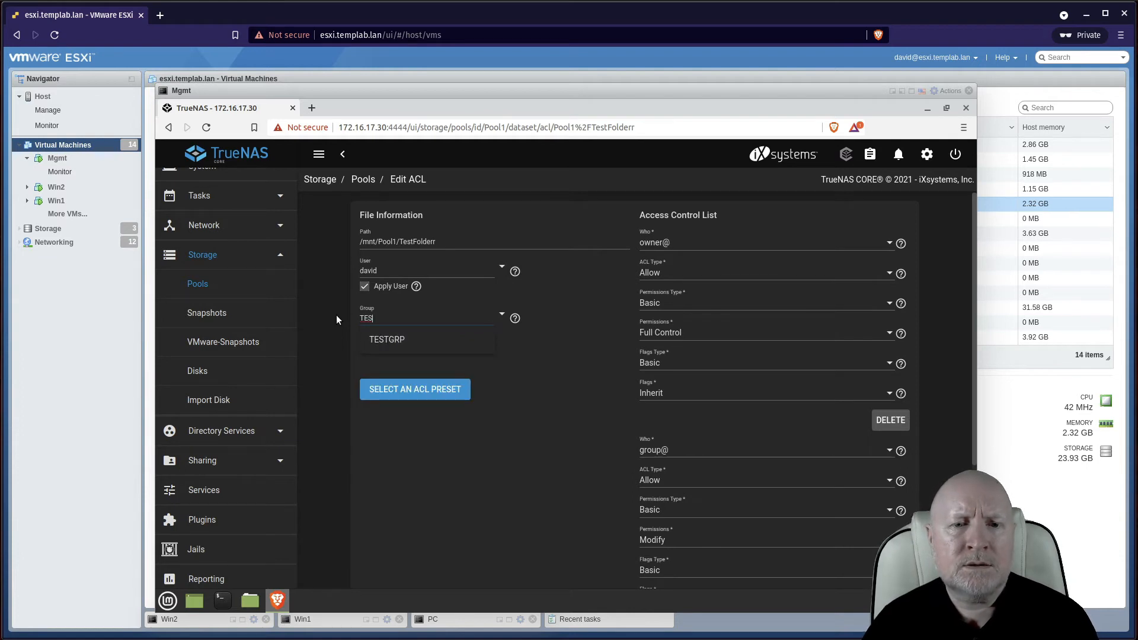
click(385, 340)
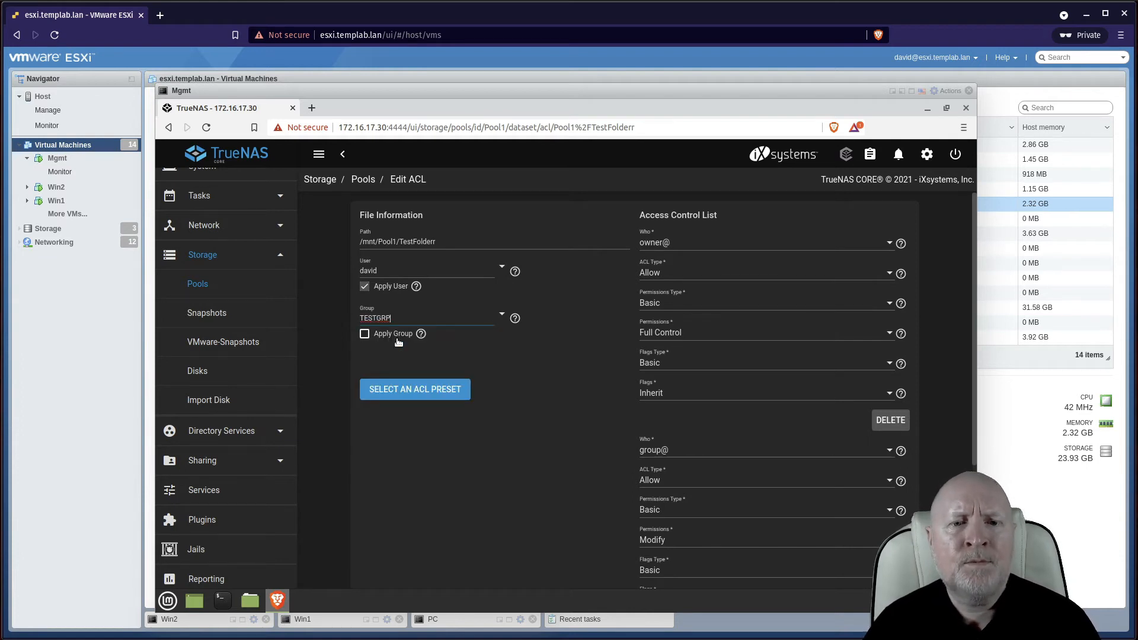
click(365, 334)
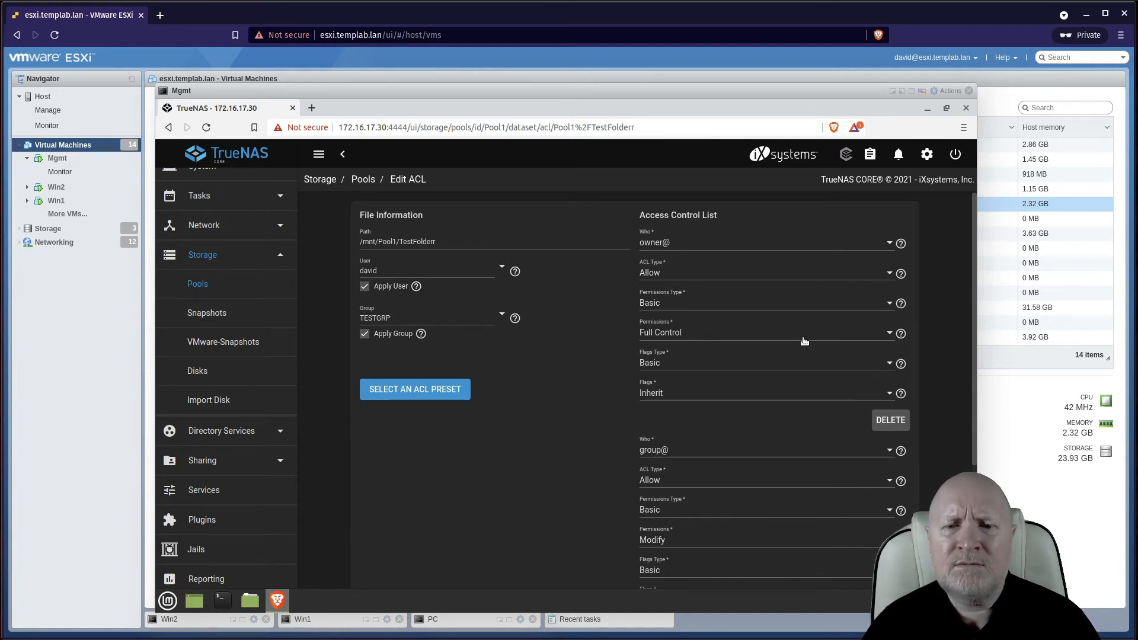
Keep owner@ at Full Control and change the group@ entry's permissions to Full Control
click(842, 337)
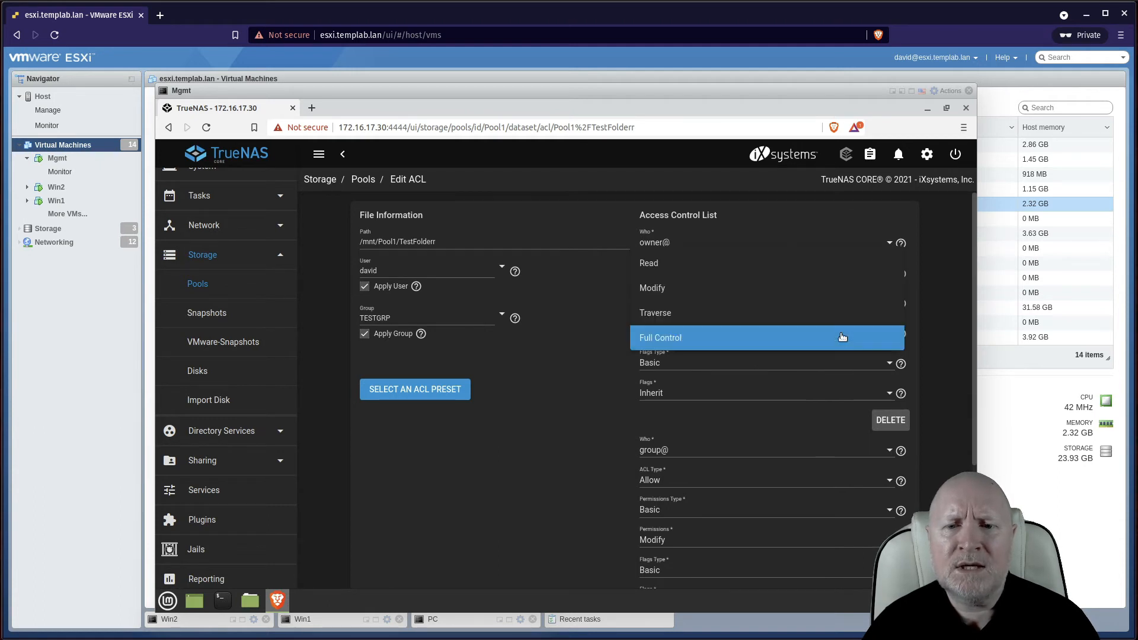
click(842, 336)
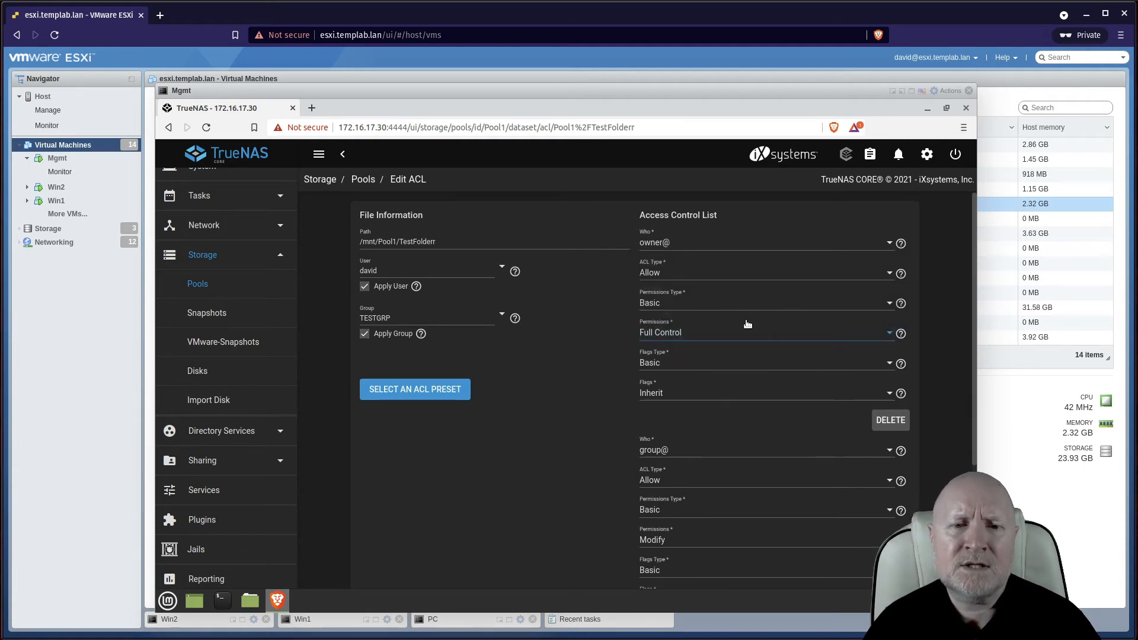
scroll(549, 377, down, 3)
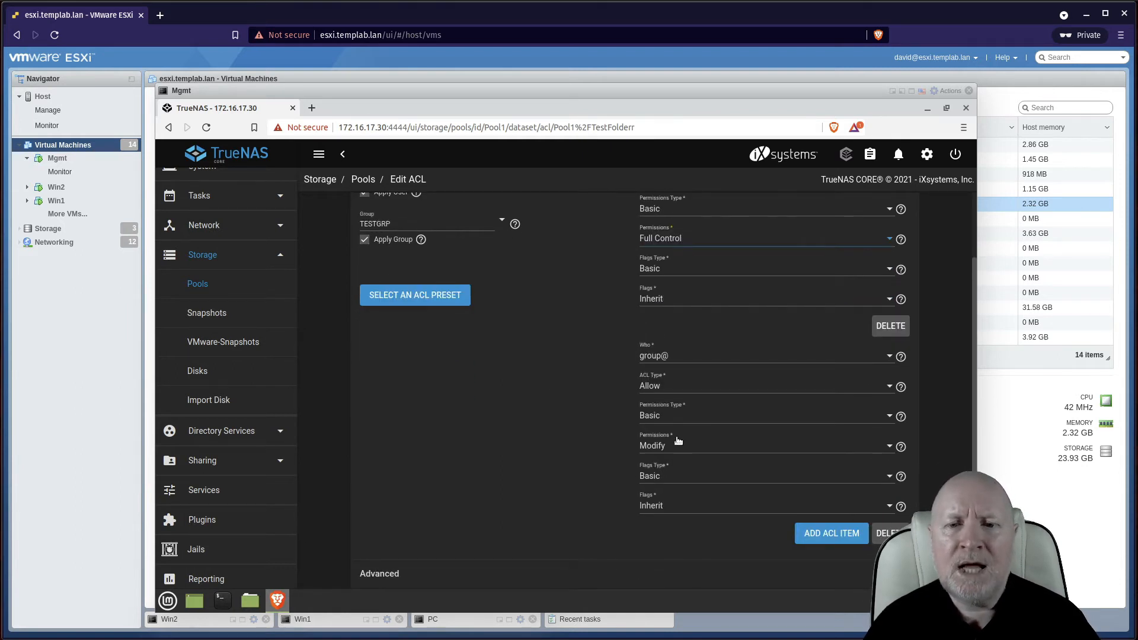
scroll(551, 394, up, 3)
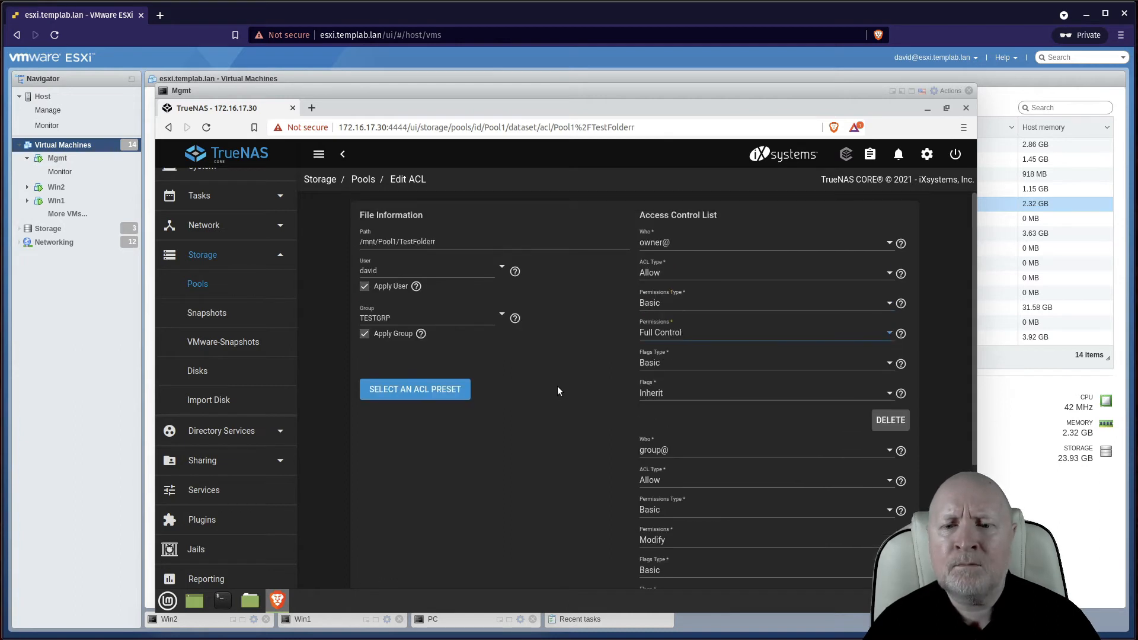
scroll(765, 509, down, 1)
click(691, 518)
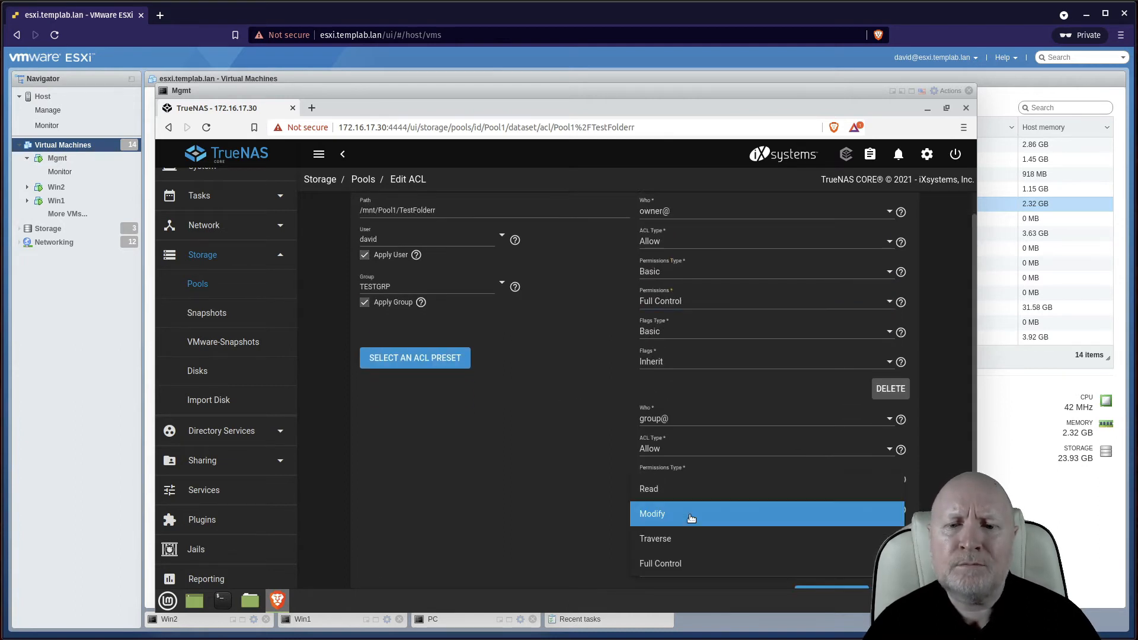
click(692, 566)
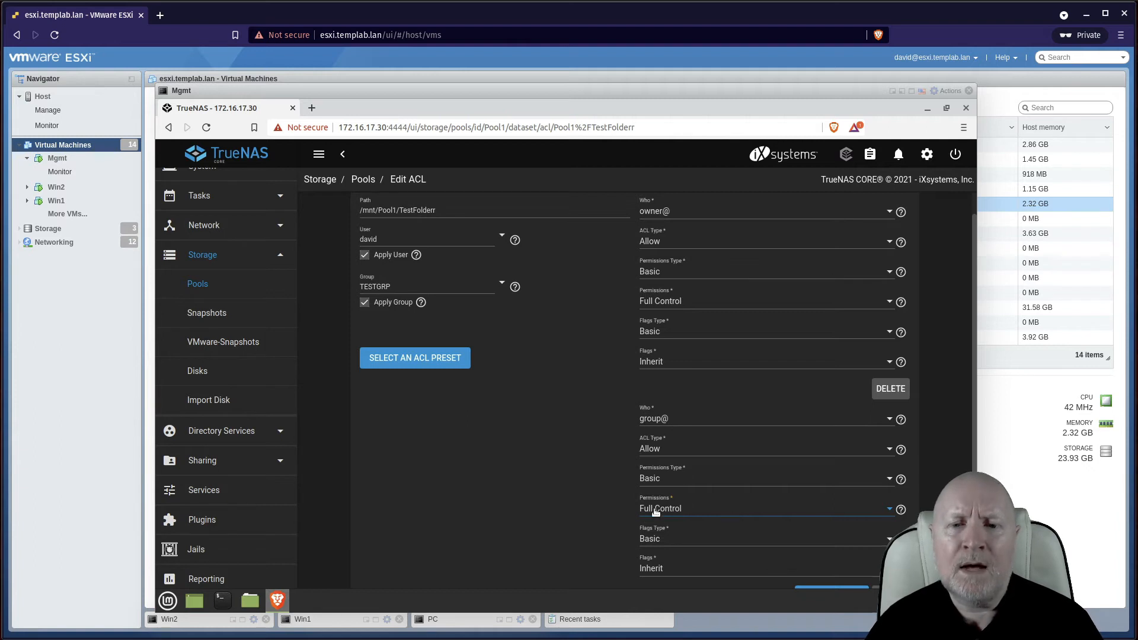
scroll(654, 477, down, 3)
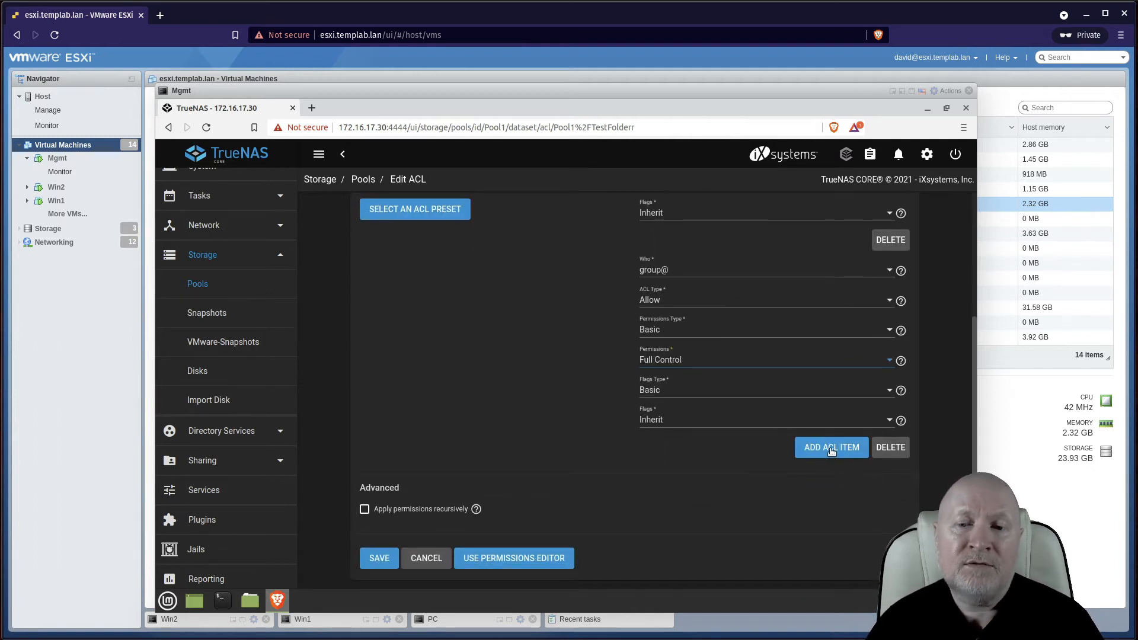
Add a new ACL item and initially set its Who to User
click(831, 449)
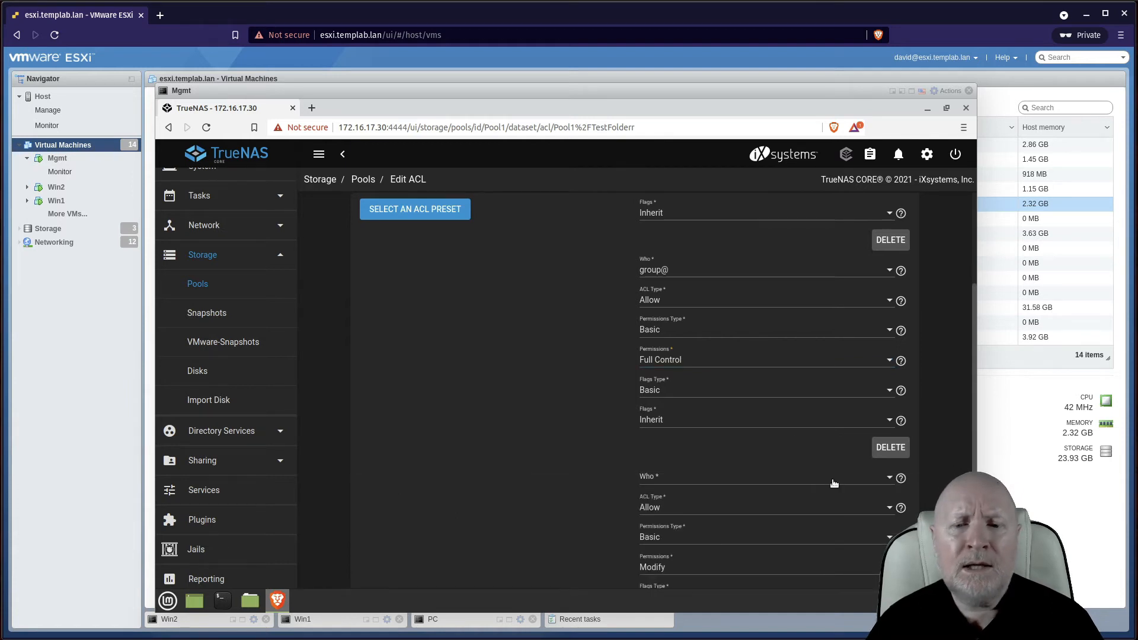
scroll(834, 479, down, 2)
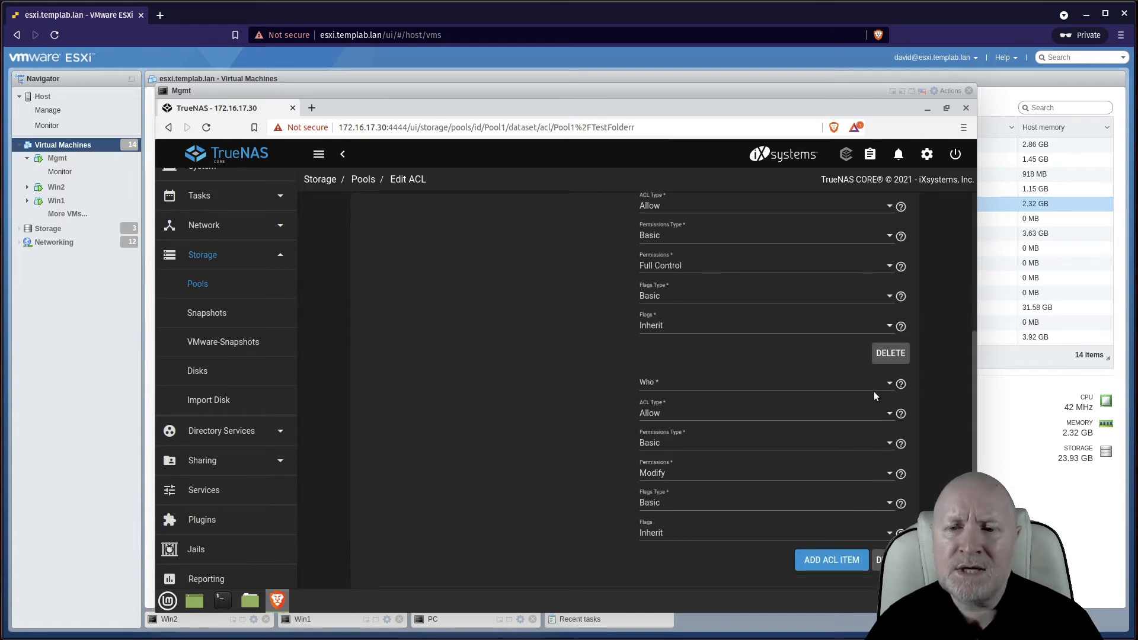
click(887, 386)
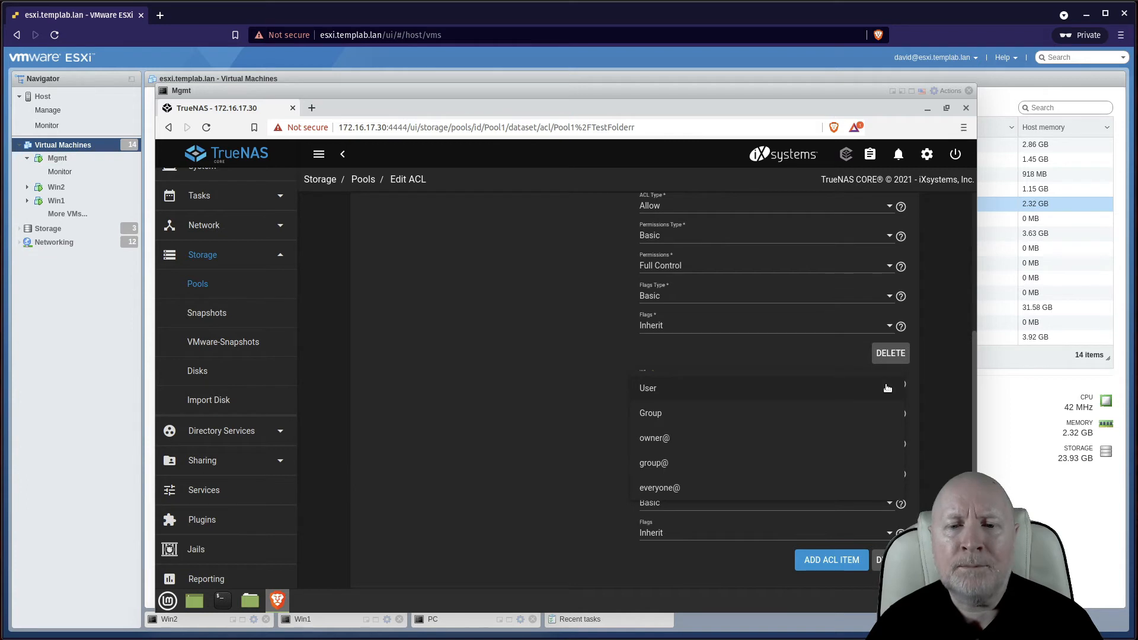
click(696, 388)
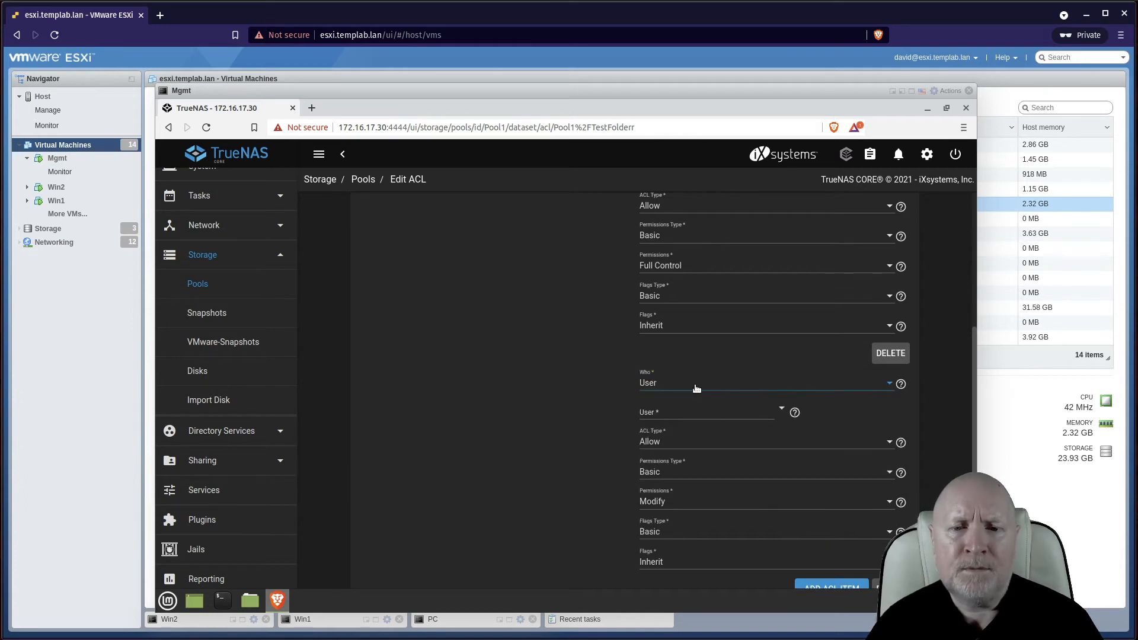
scroll(715, 434, up, 1)
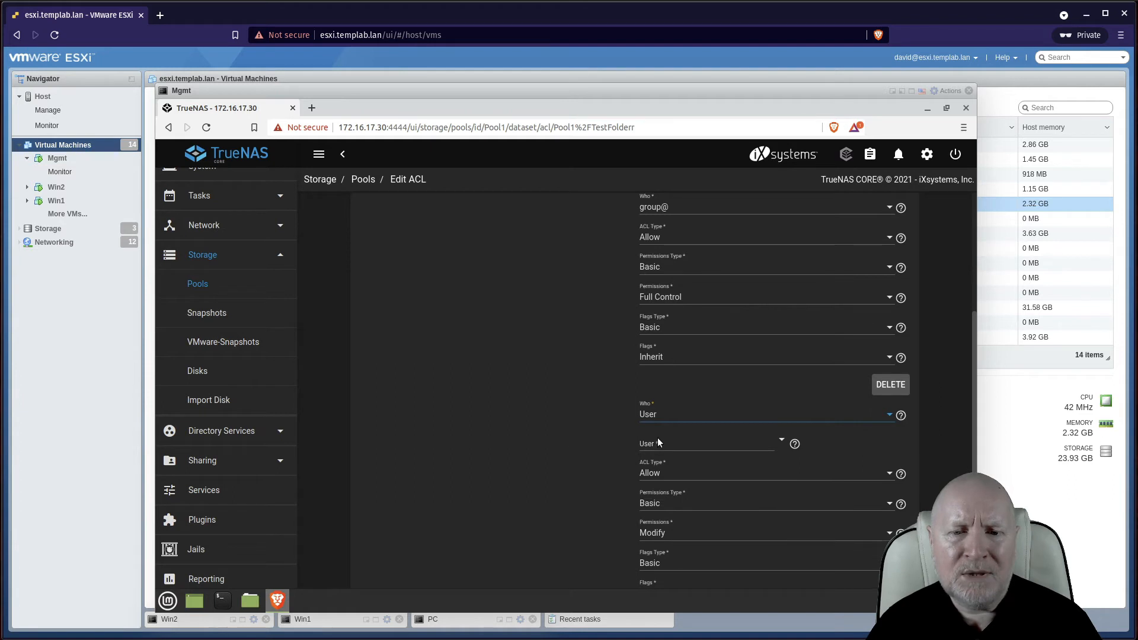
scroll(577, 449, up, 5)
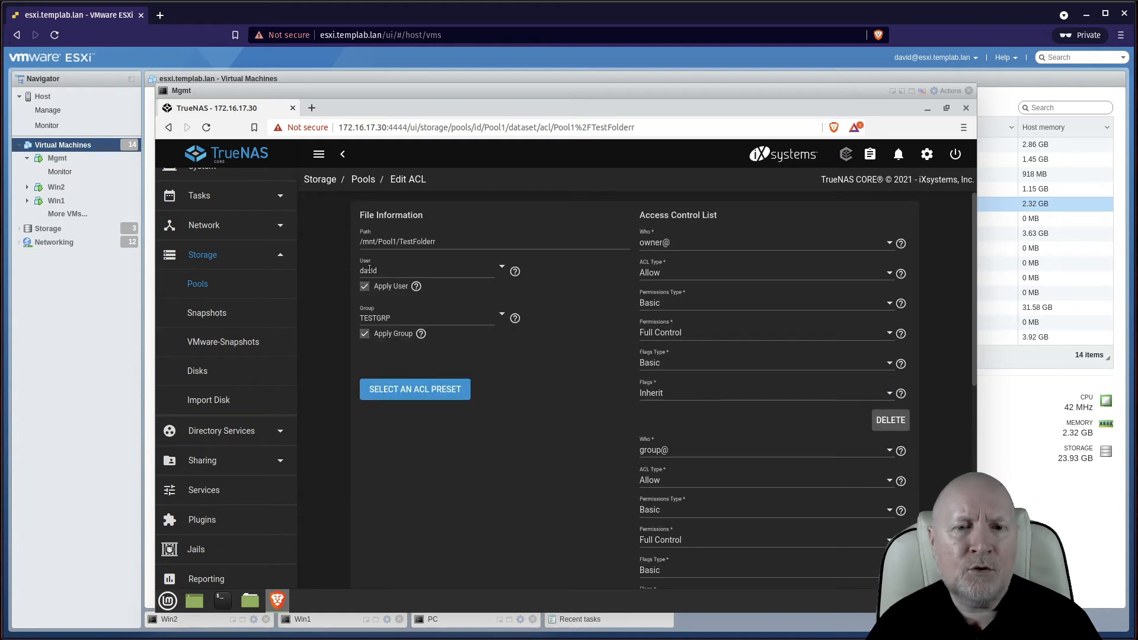
scroll(546, 468, down, 3)
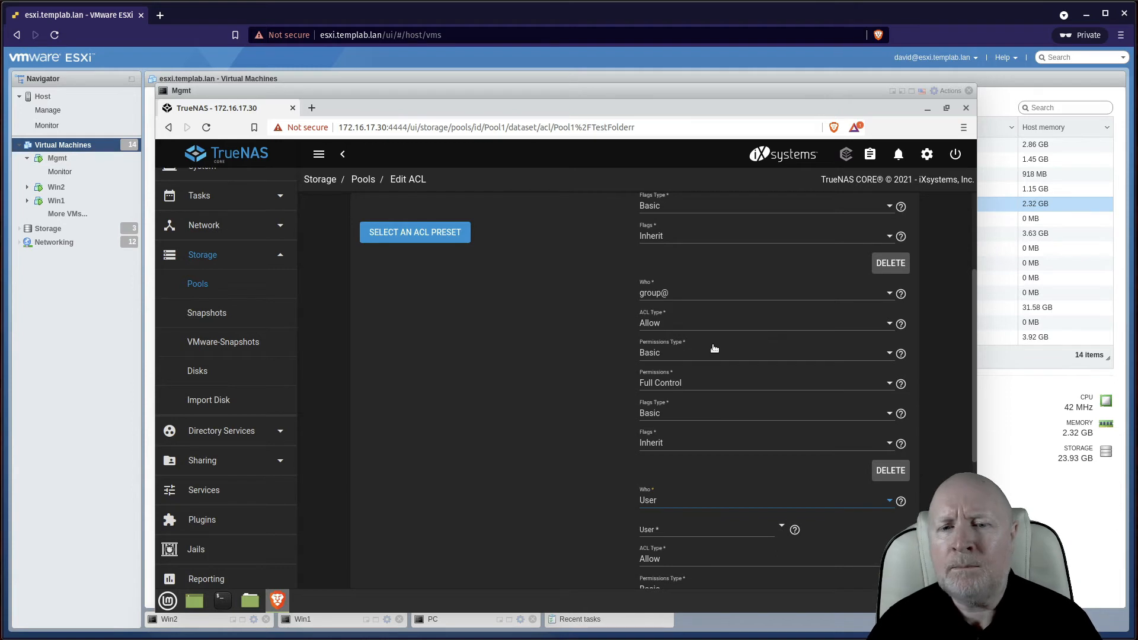
scroll(714, 349, down, 3)
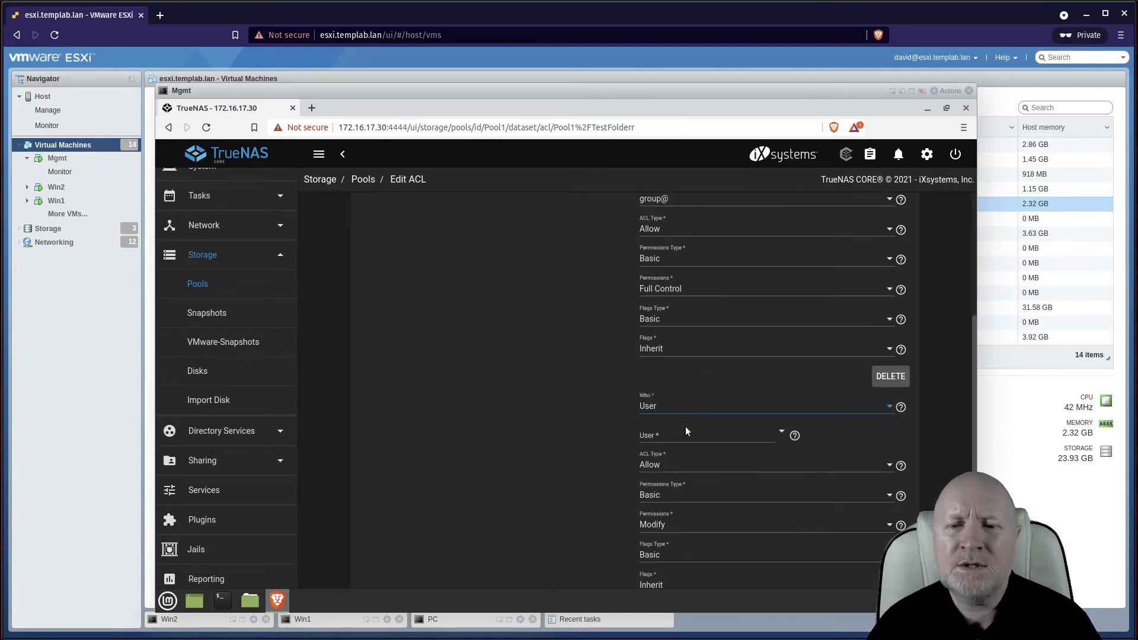
Change the new entry's Who to Group, keeping Allow, Basic, Modify and Inherit
click(889, 409)
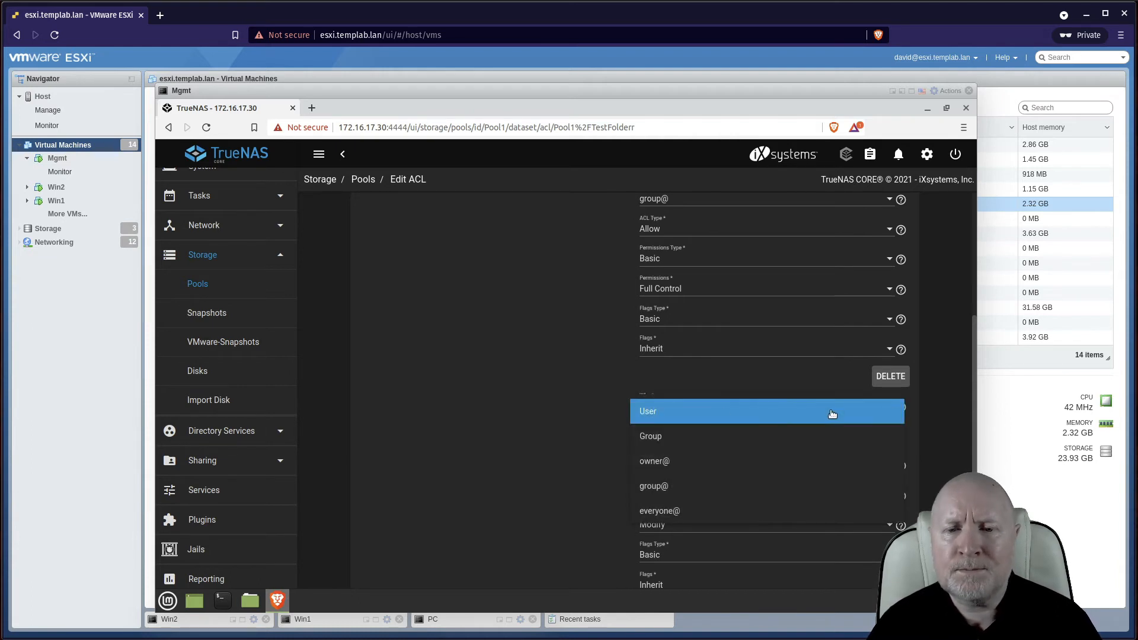
click(659, 436)
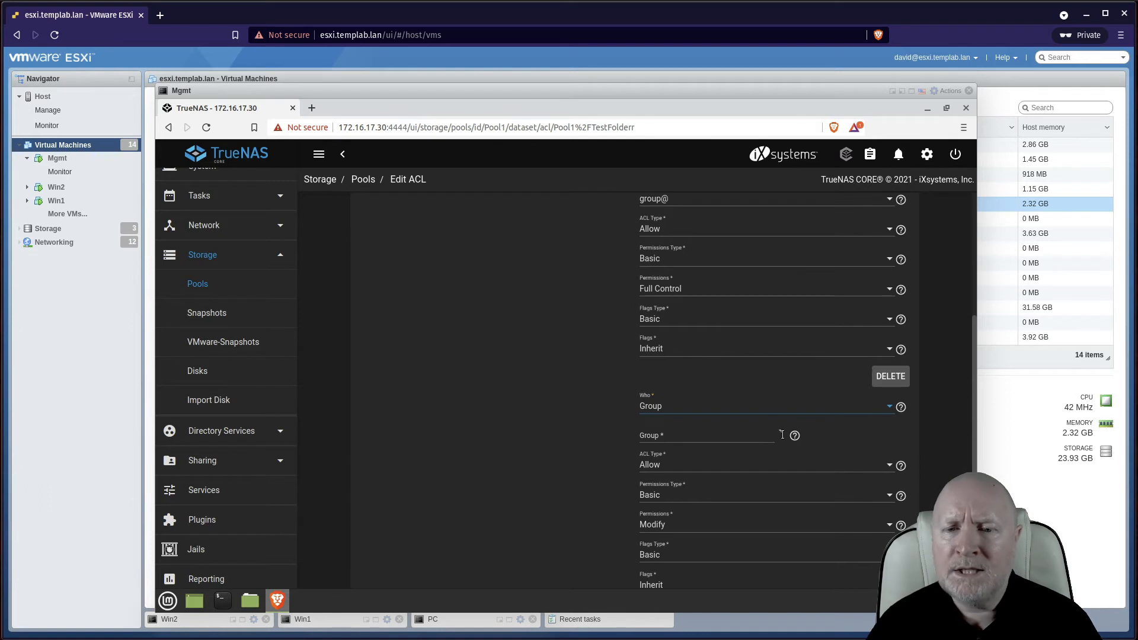
scroll(782, 424, down, 5)
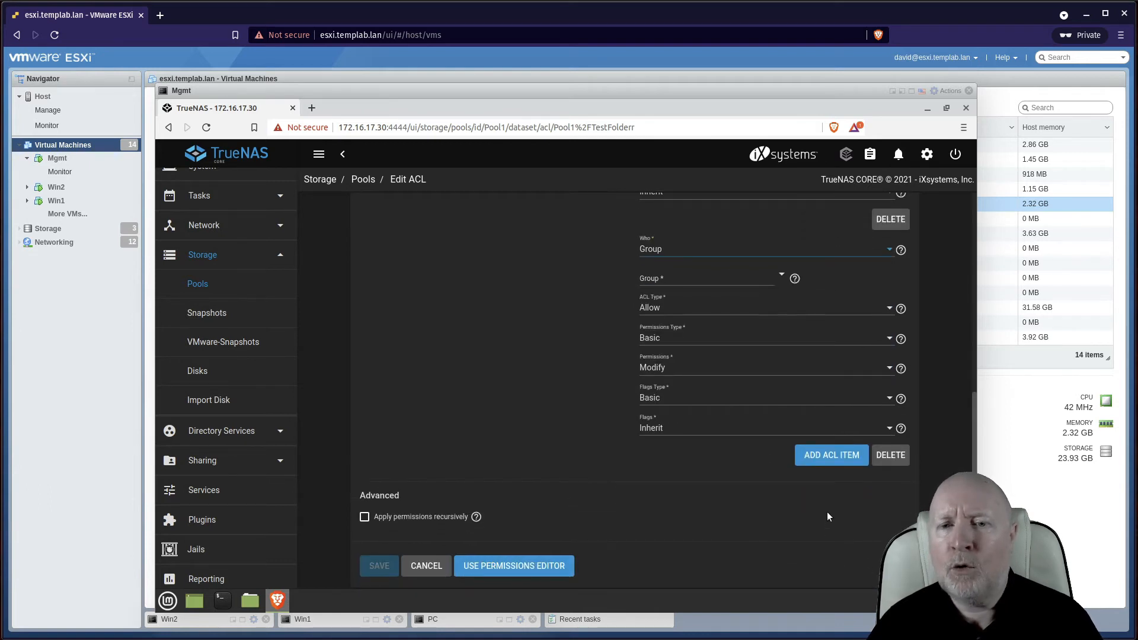
scroll(826, 510, up, 3)
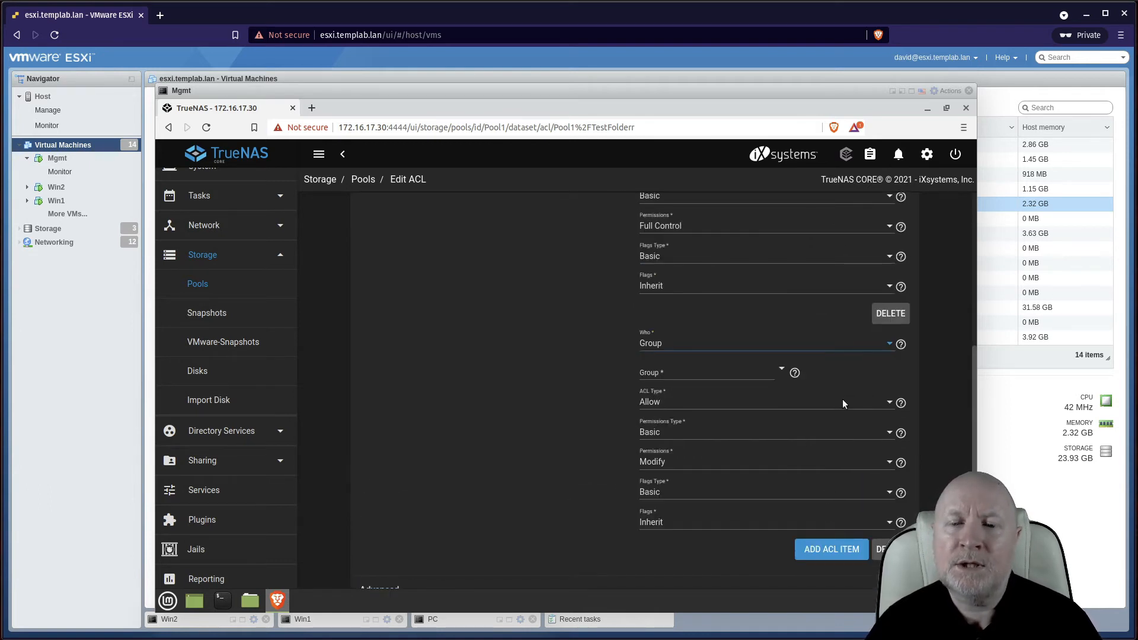
scroll(864, 364, down, 2)
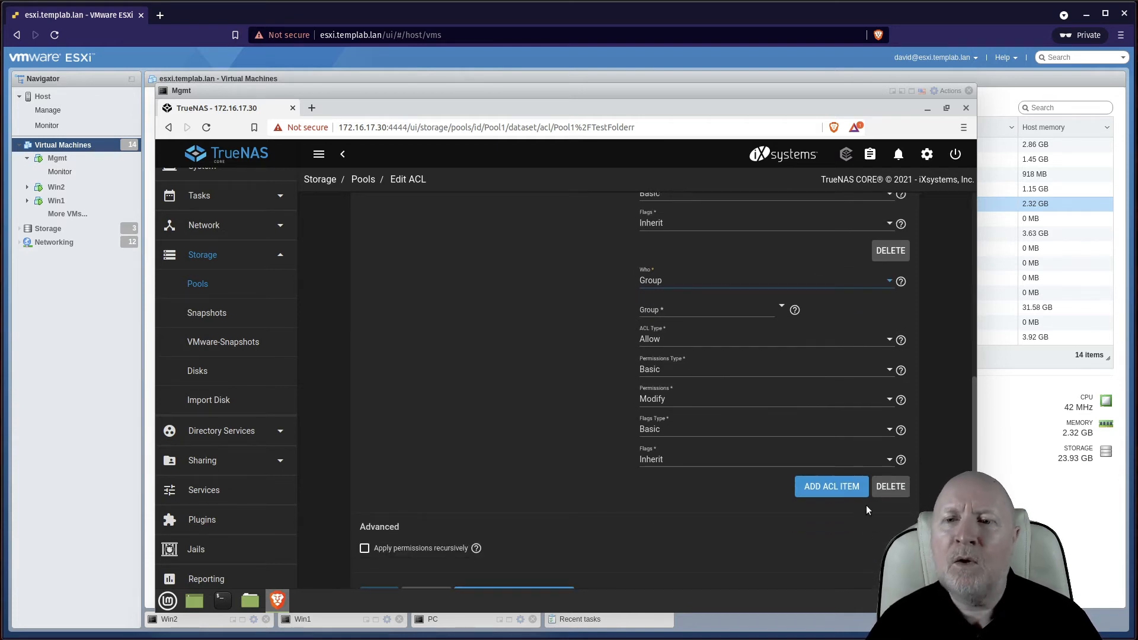
scroll(859, 480, up, 4)
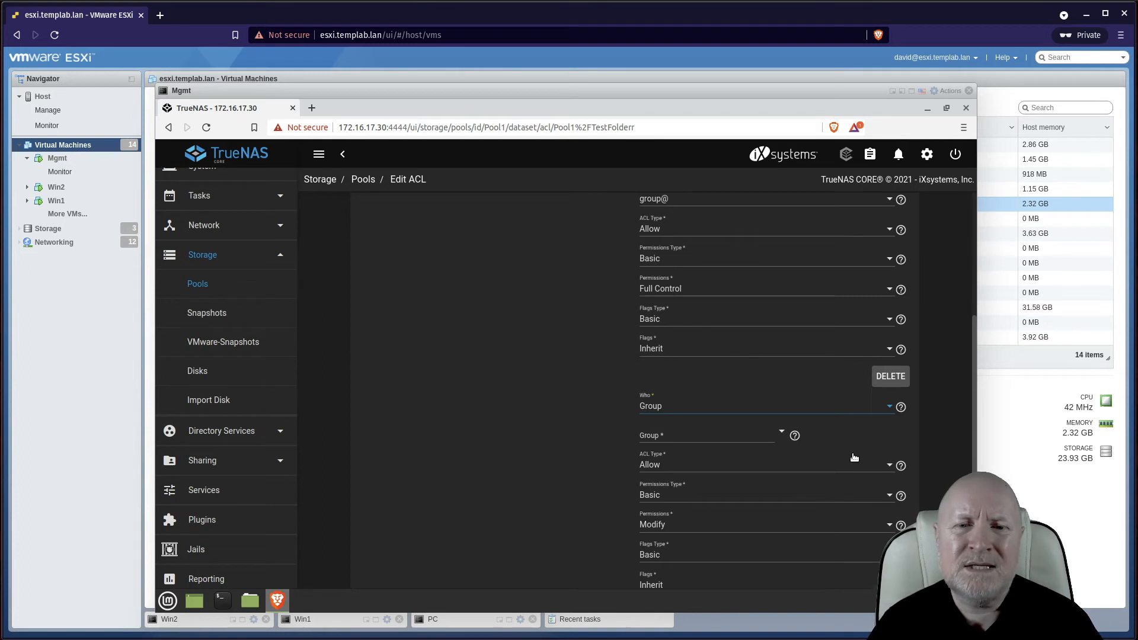
scroll(841, 450, up, 1)
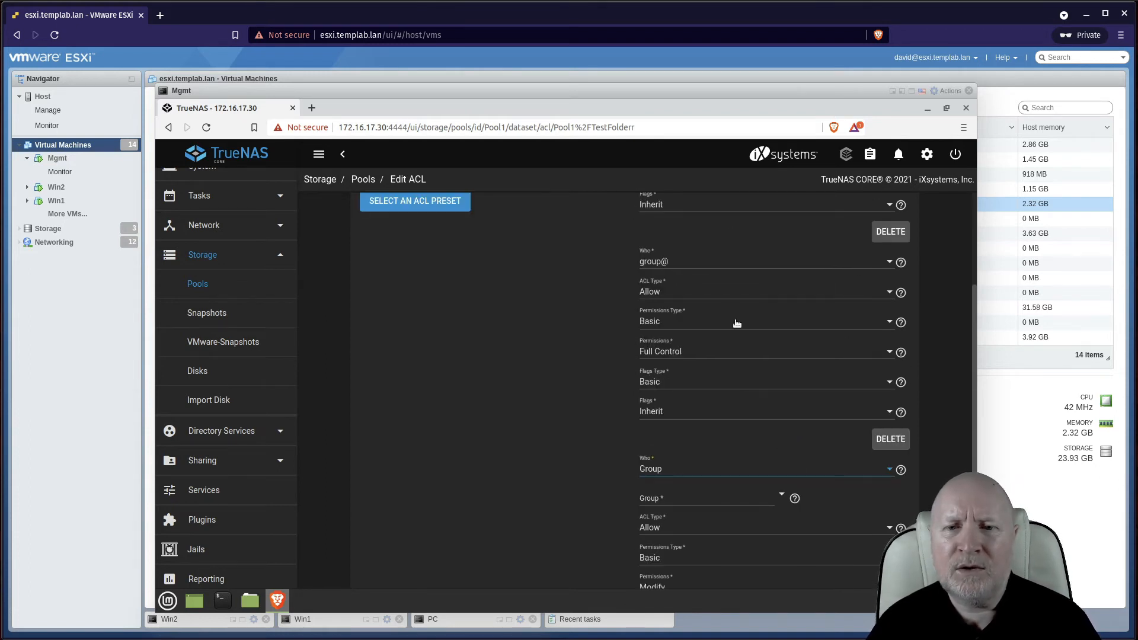
scroll(653, 442, up, 2)
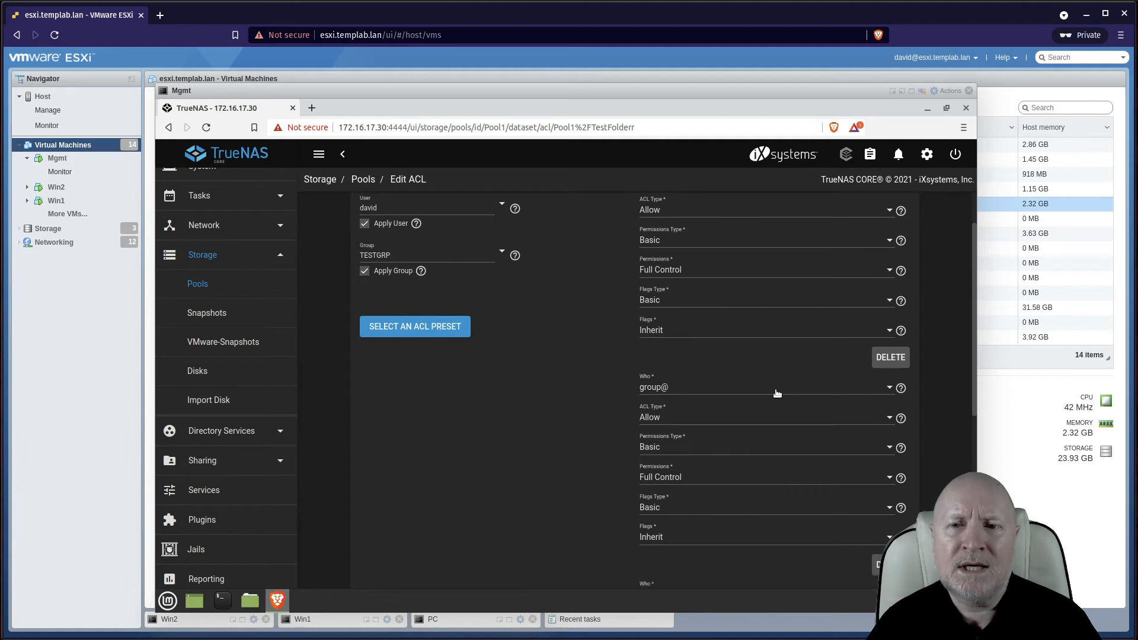
scroll(776, 392, up, 1)
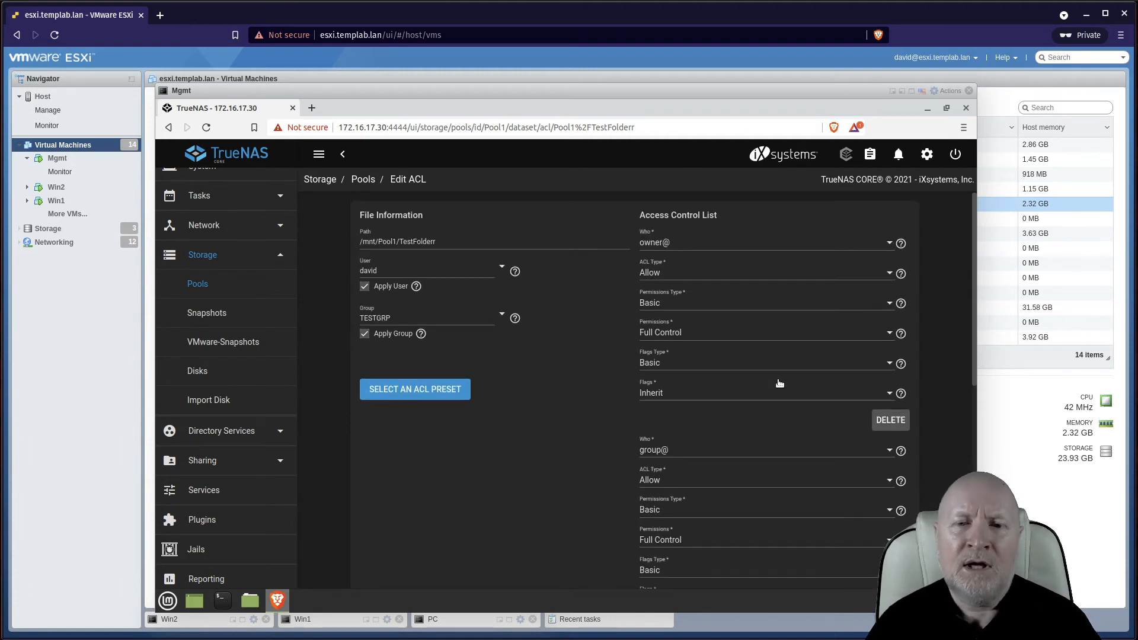
scroll(790, 384, down, 4)
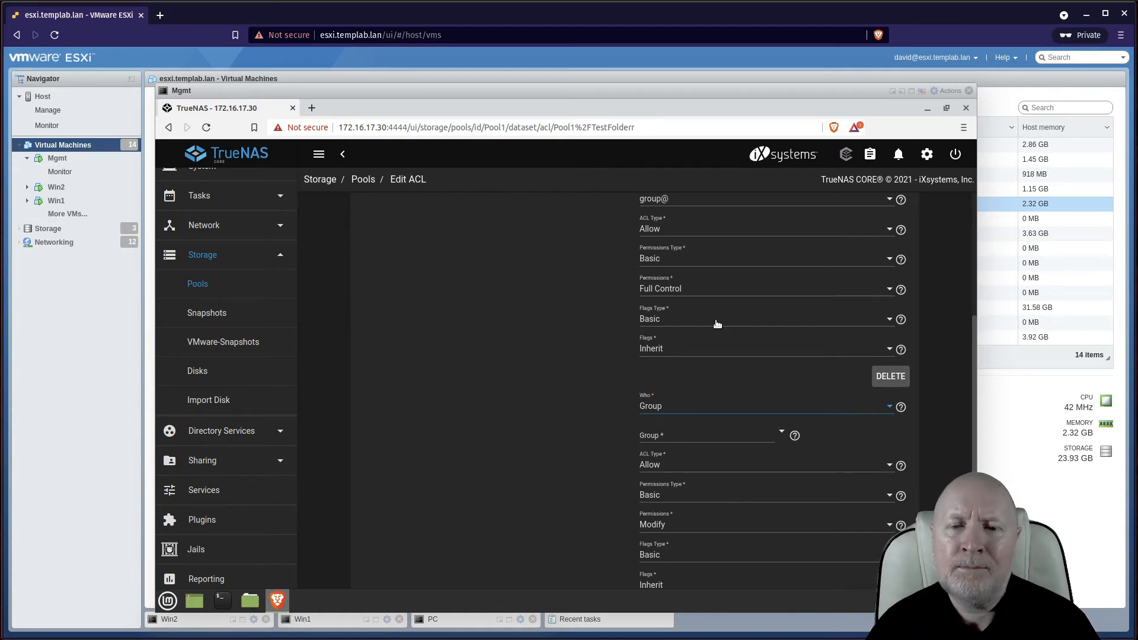
scroll(717, 323, down, 3)
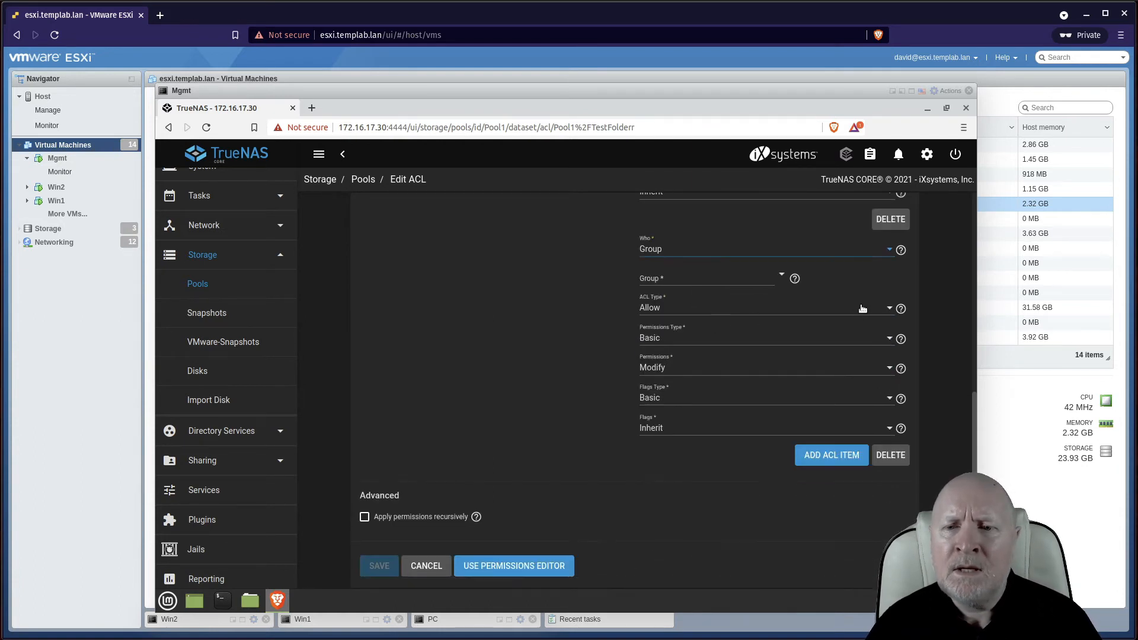
click(891, 250)
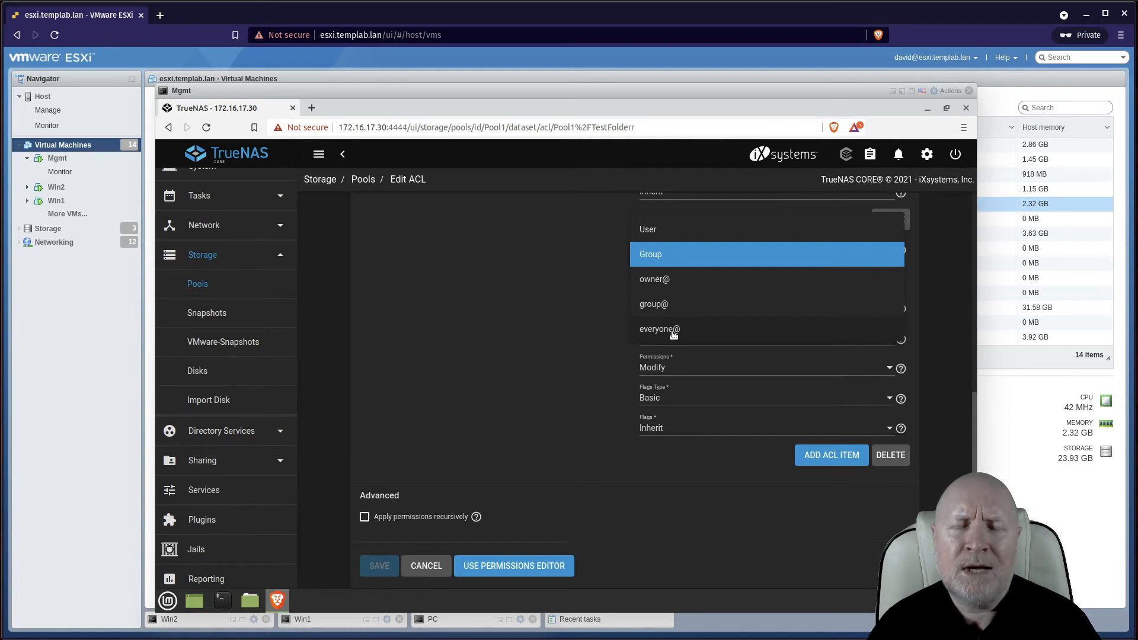
click(634, 464)
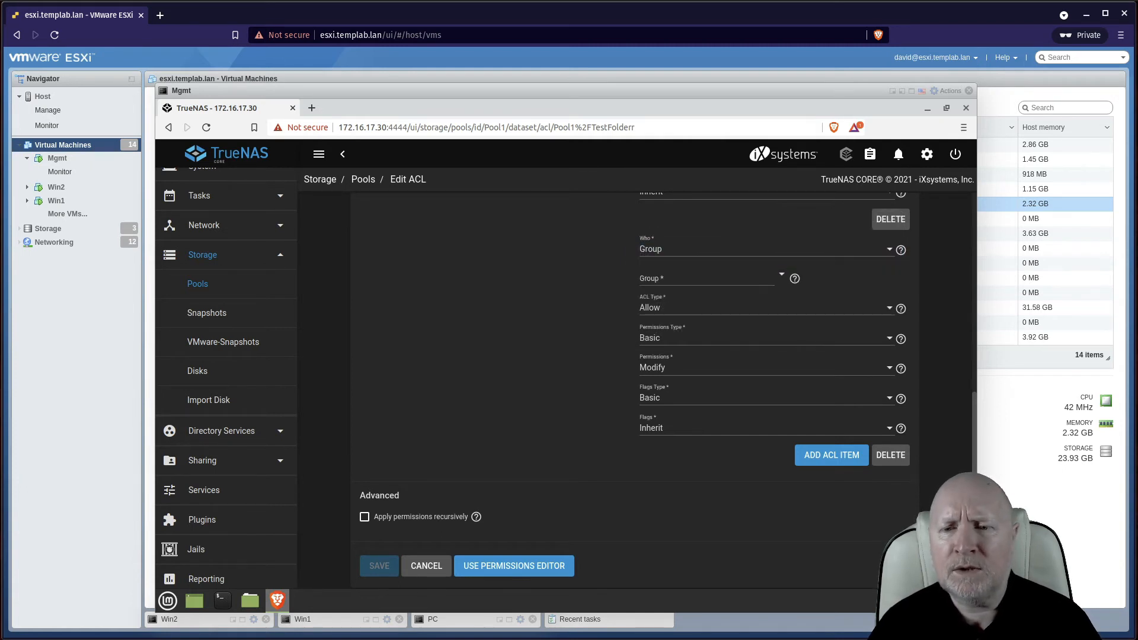
Delete the unfinished Group entry from TestFolderr's ACL
click(887, 455)
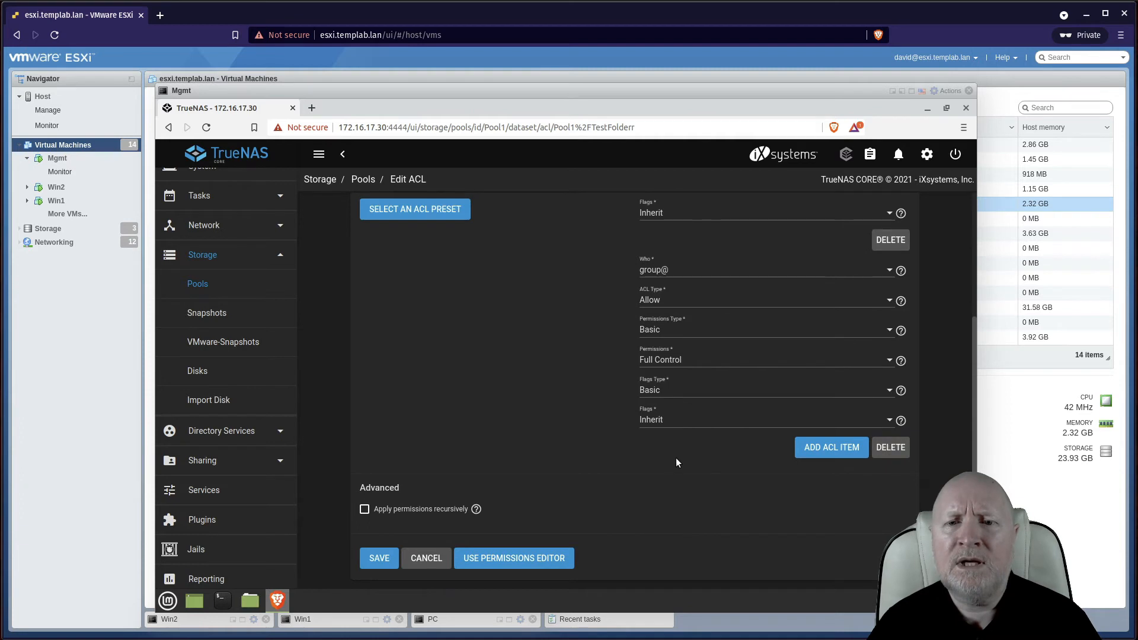
scroll(676, 465, up, 5)
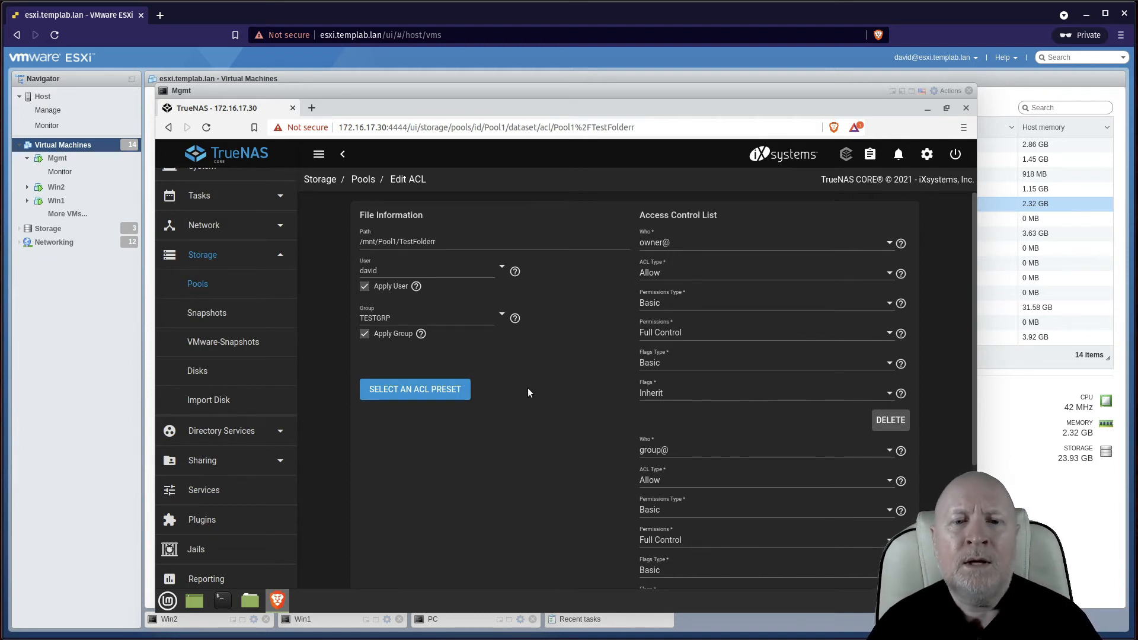
scroll(528, 393, down, 3)
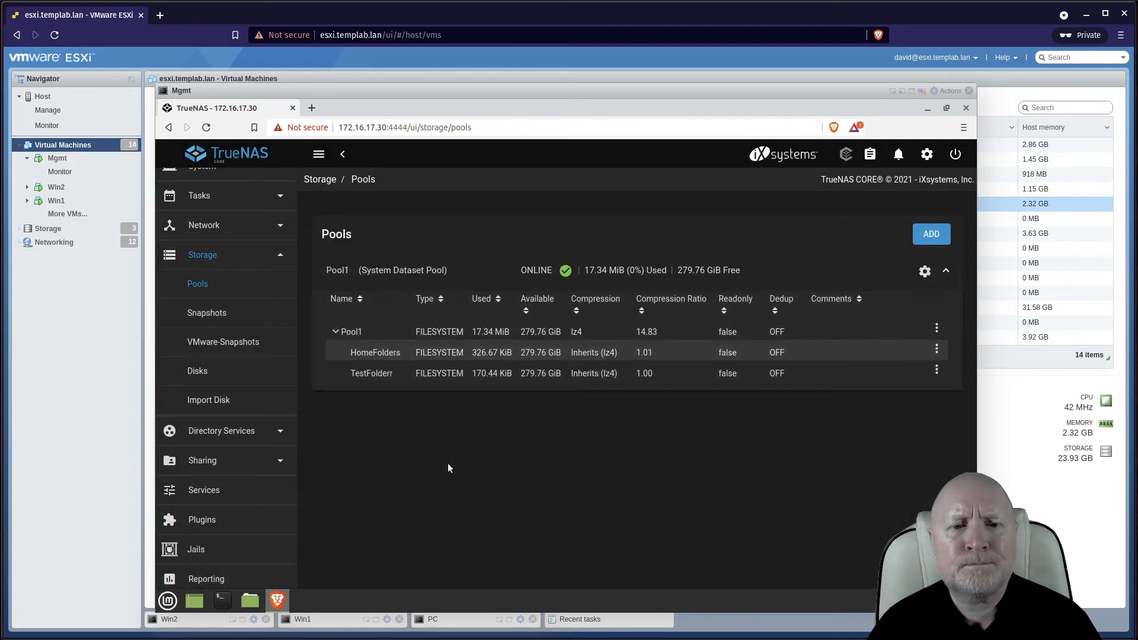
Show the Windows Shares (SMB) list with TestFolderr enabled, then switch to the Win2 console
click(440, 375)
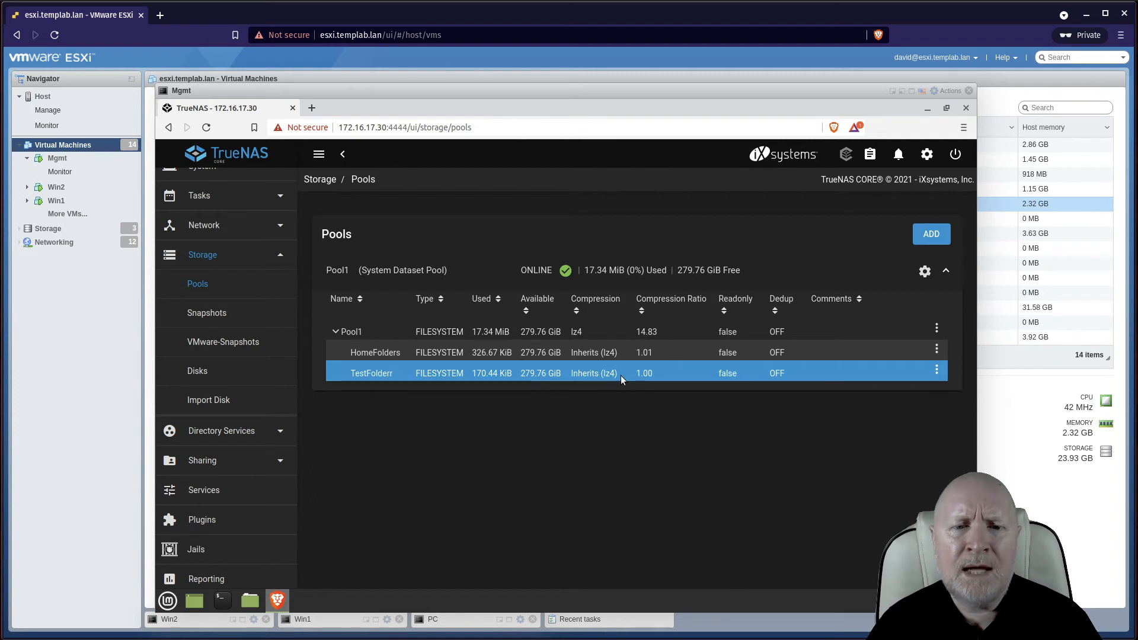
click(275, 465)
click(270, 461)
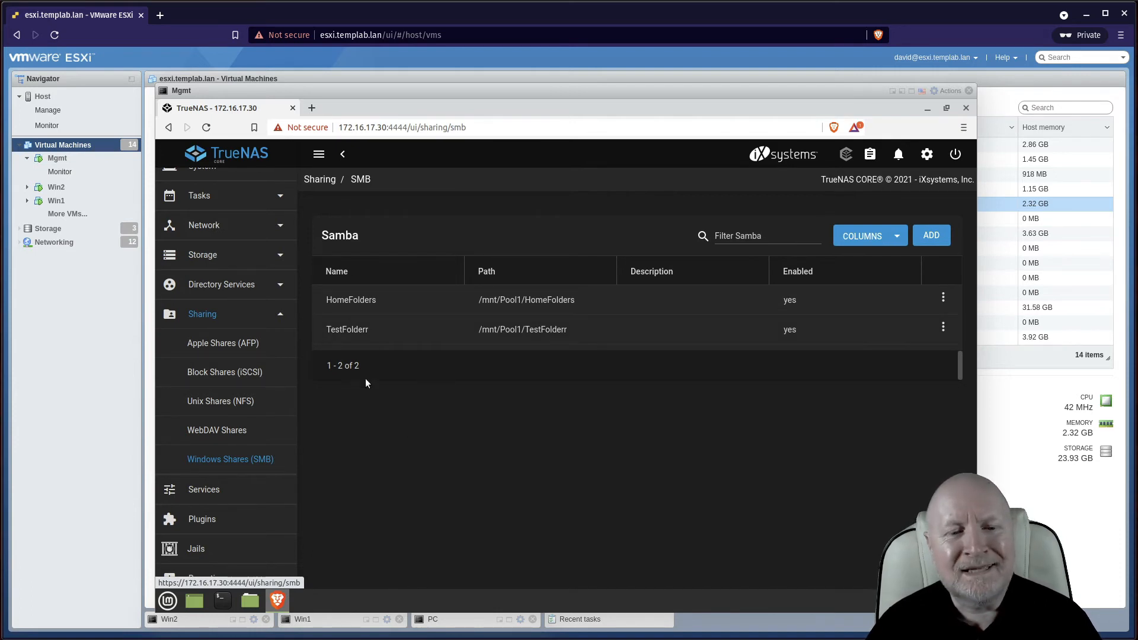
click(242, 620)
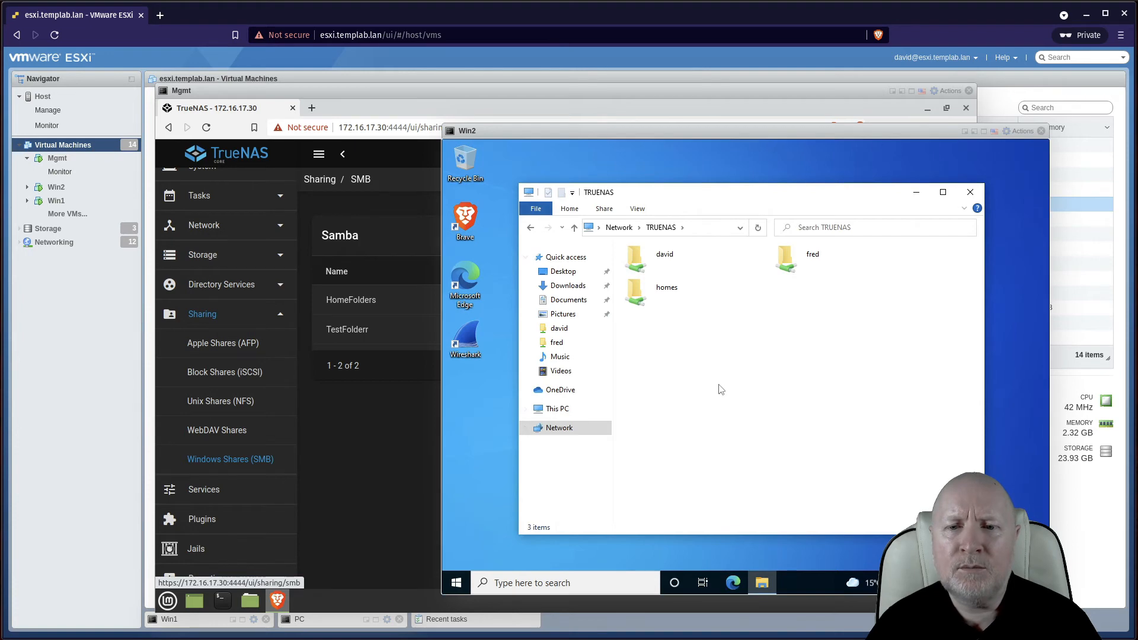
Refresh Win2's TRUENAS shares, try opening TestFolderr, and dismiss the access-denied error
key(F5)
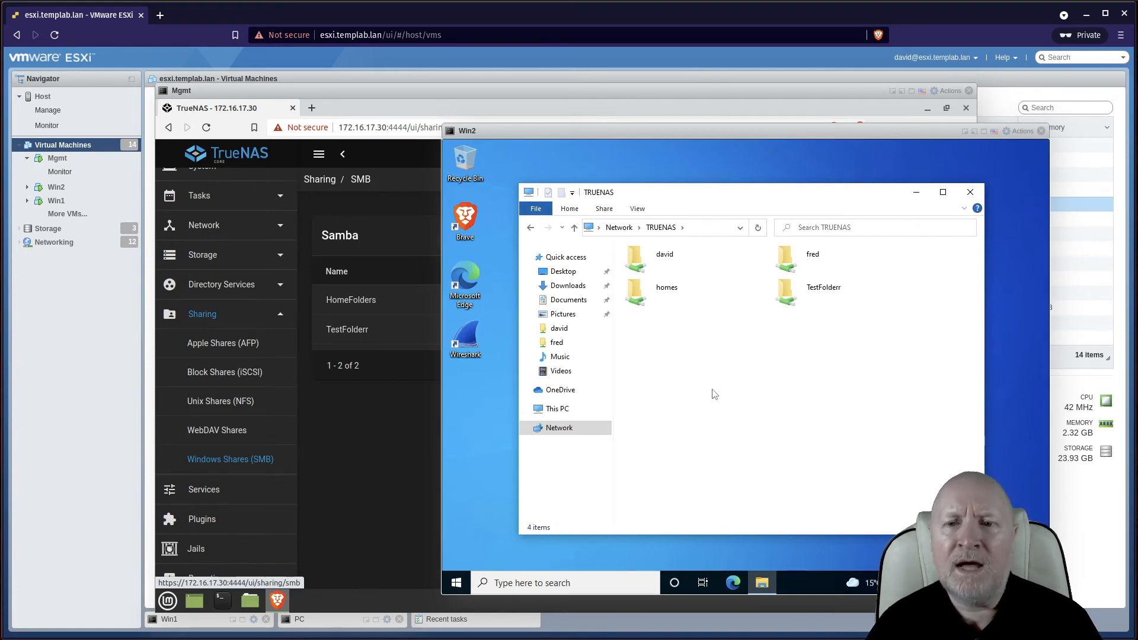
double_click(791, 296)
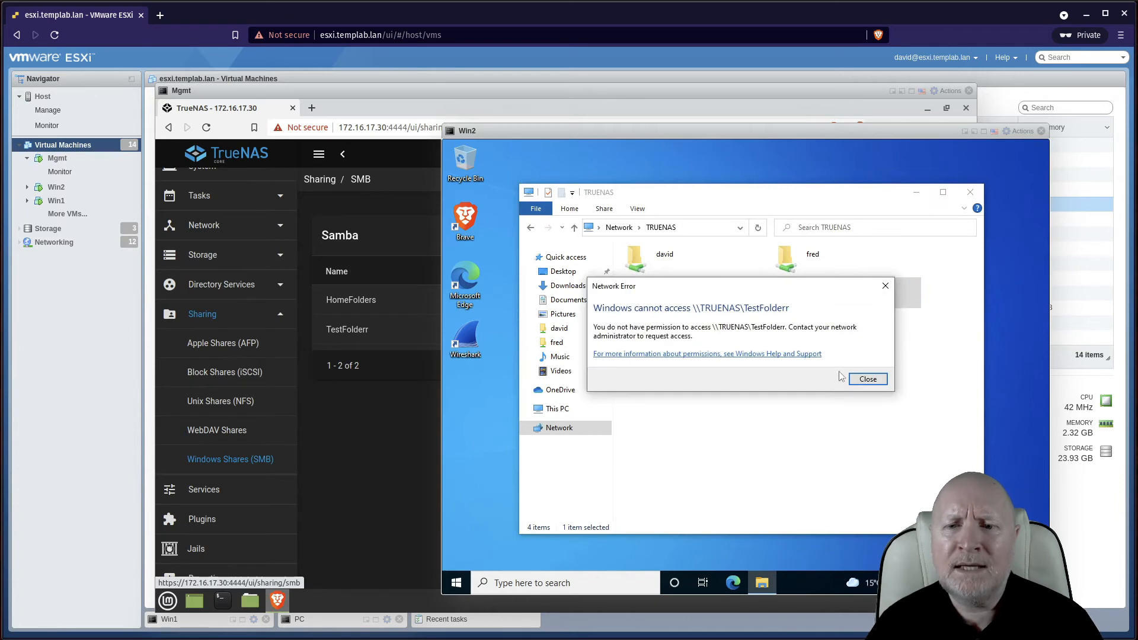
click(866, 380)
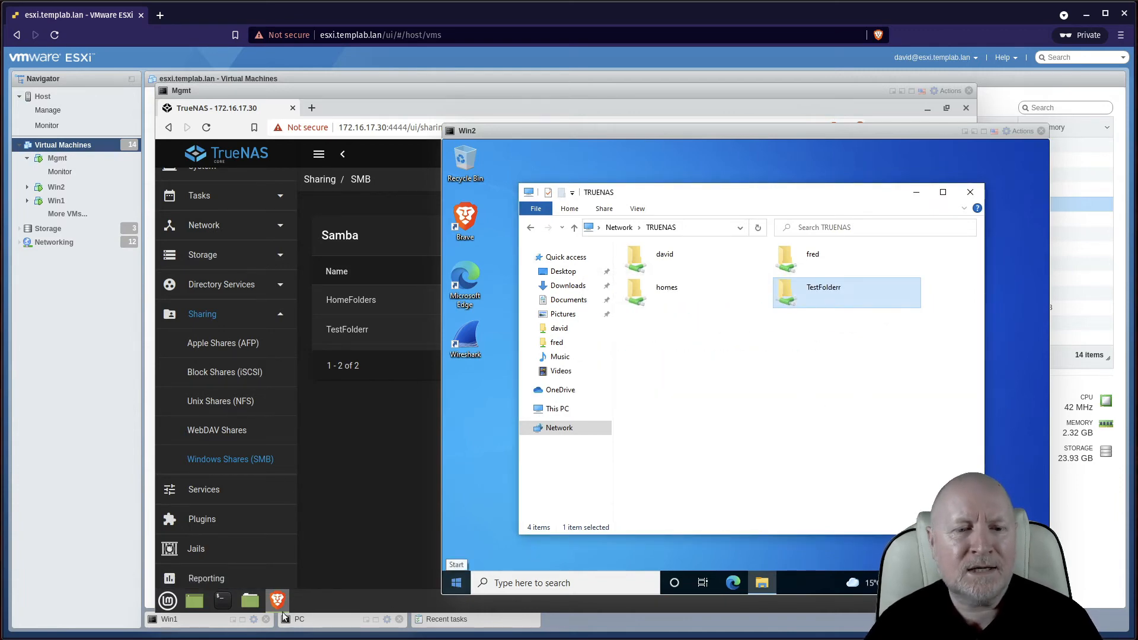
On Win1, open TRUENAS > TestFolderr, which appears as an empty folder
click(248, 620)
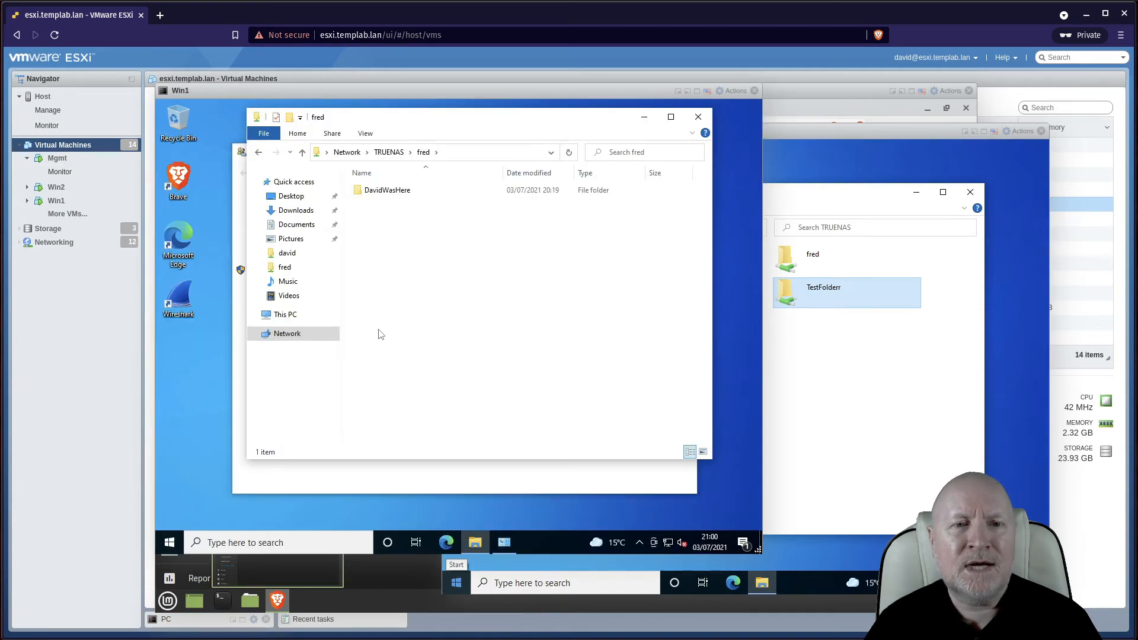
click(389, 152)
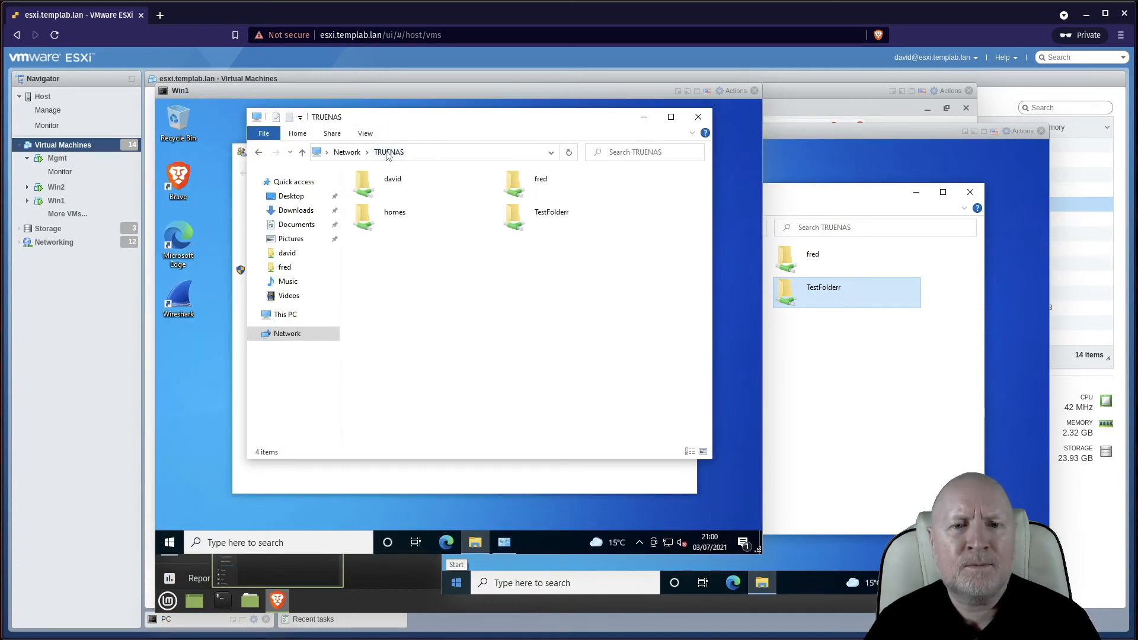
double_click(551, 220)
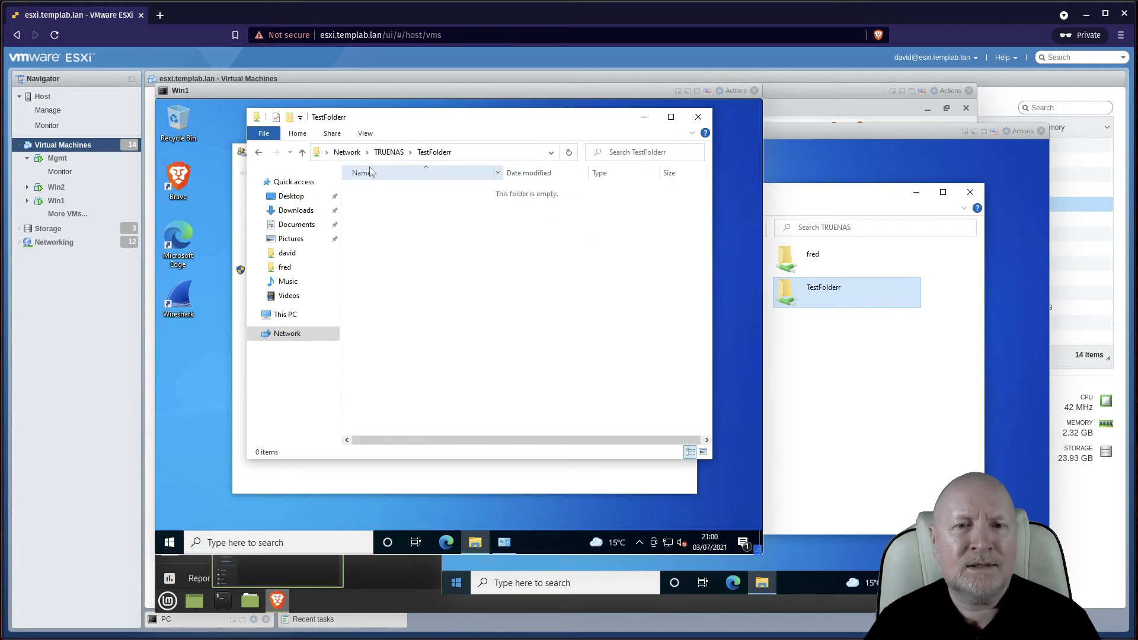
Retry opening TestFolderr from Win2 and dismiss the access-denied error again
click(874, 438)
click(818, 293)
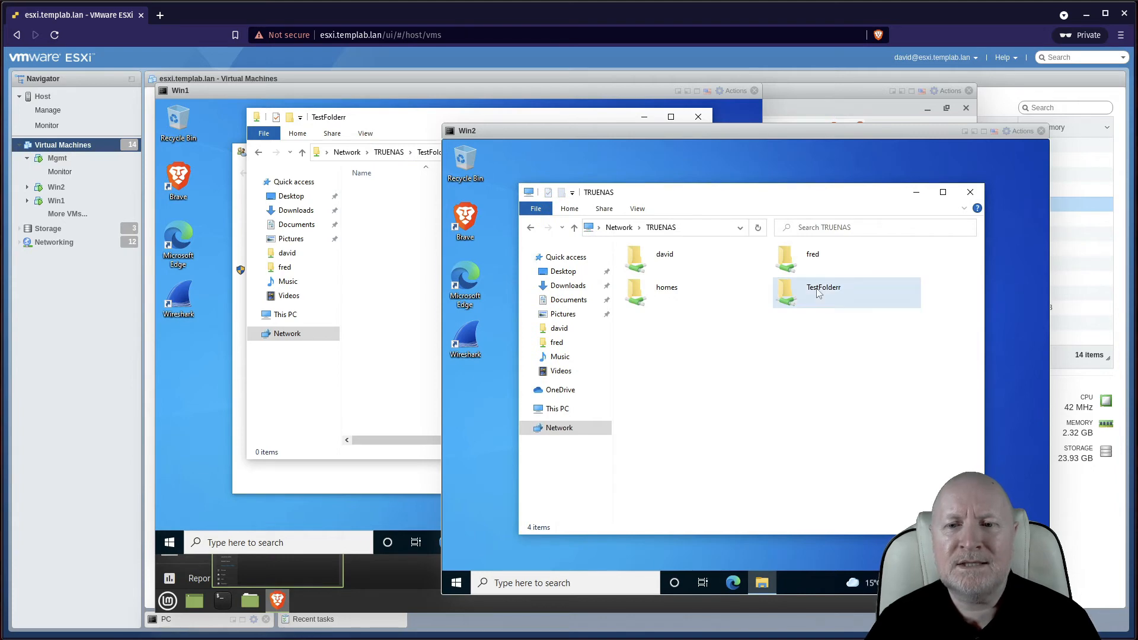
double_click(818, 293)
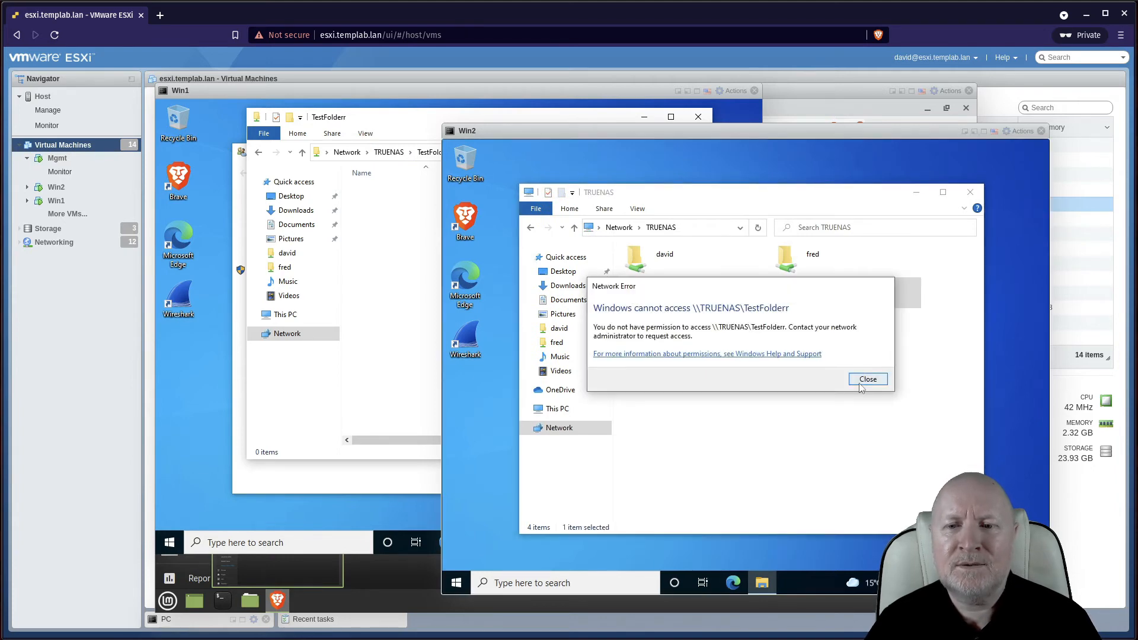
click(862, 383)
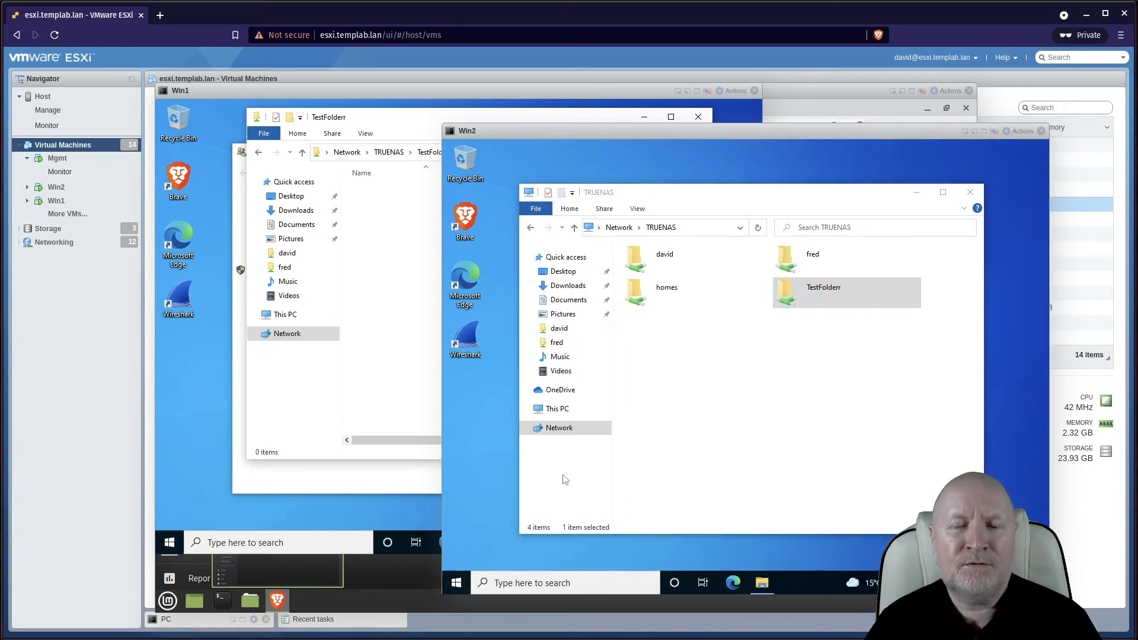
Sign Win2's user out of Windows 10 and sign back in with the account password
right_click(463, 582)
mouse_move(596, 549)
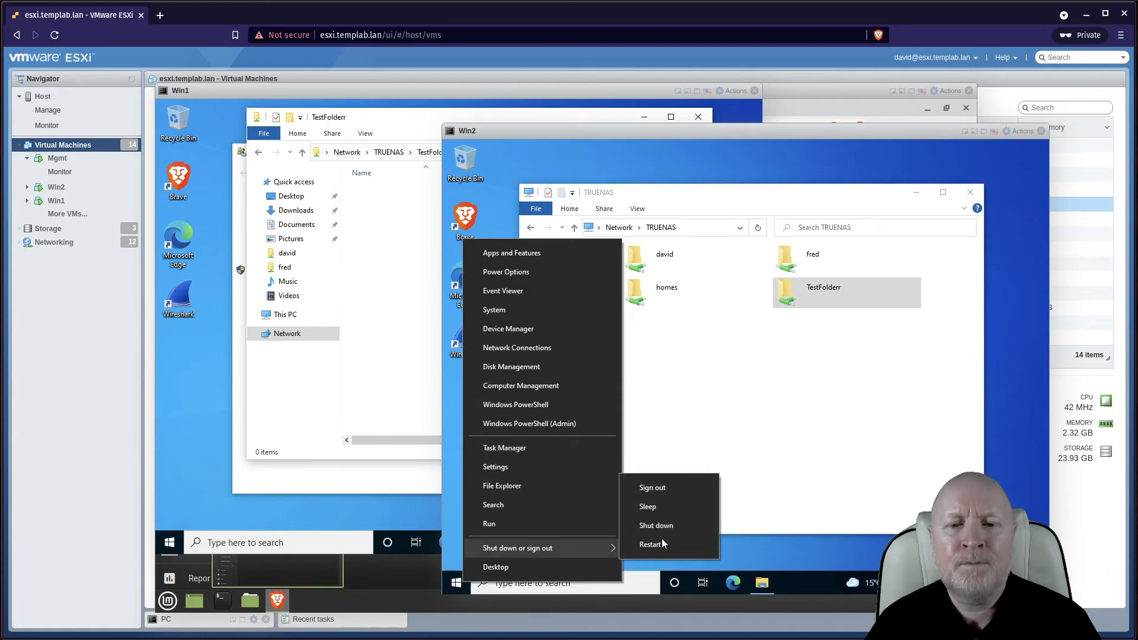
click(674, 489)
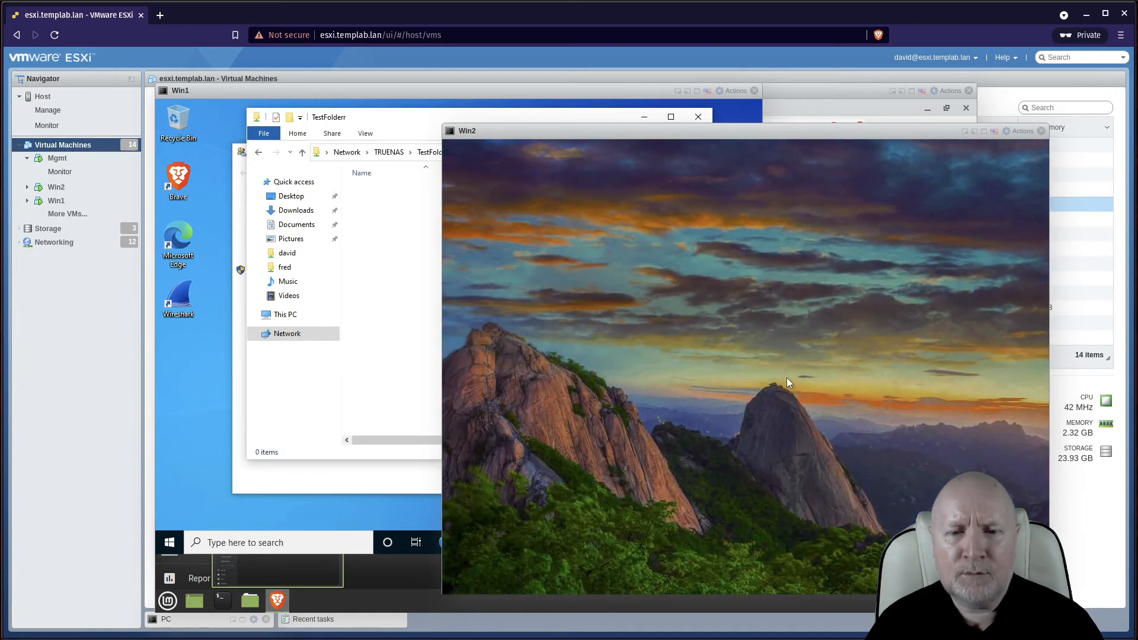
click(787, 378)
text(••••••••)
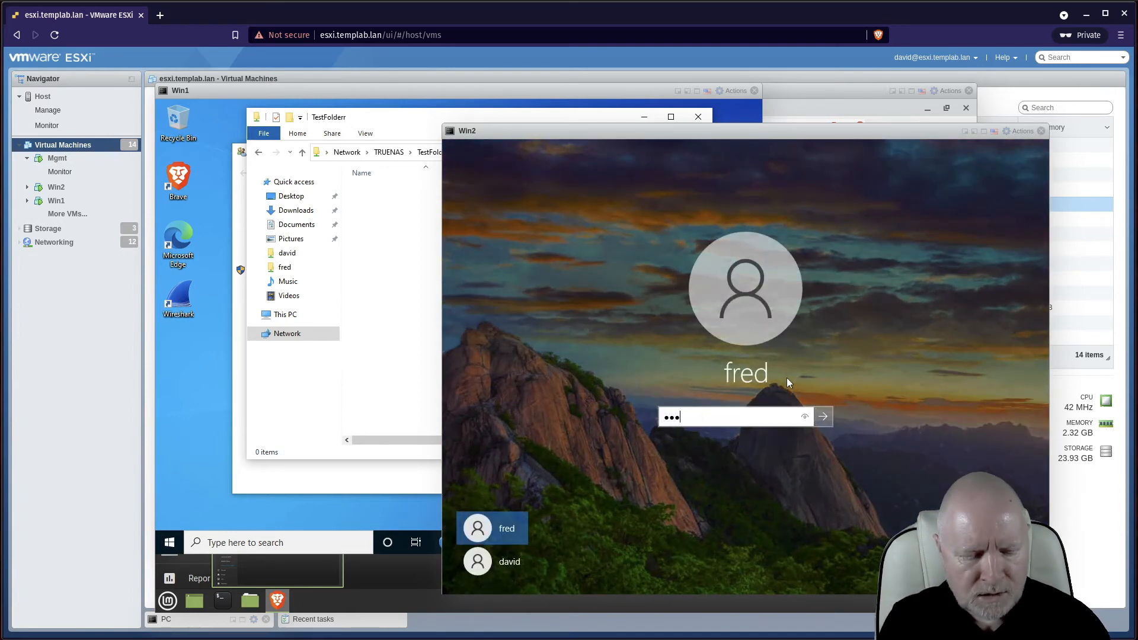
key(Return)
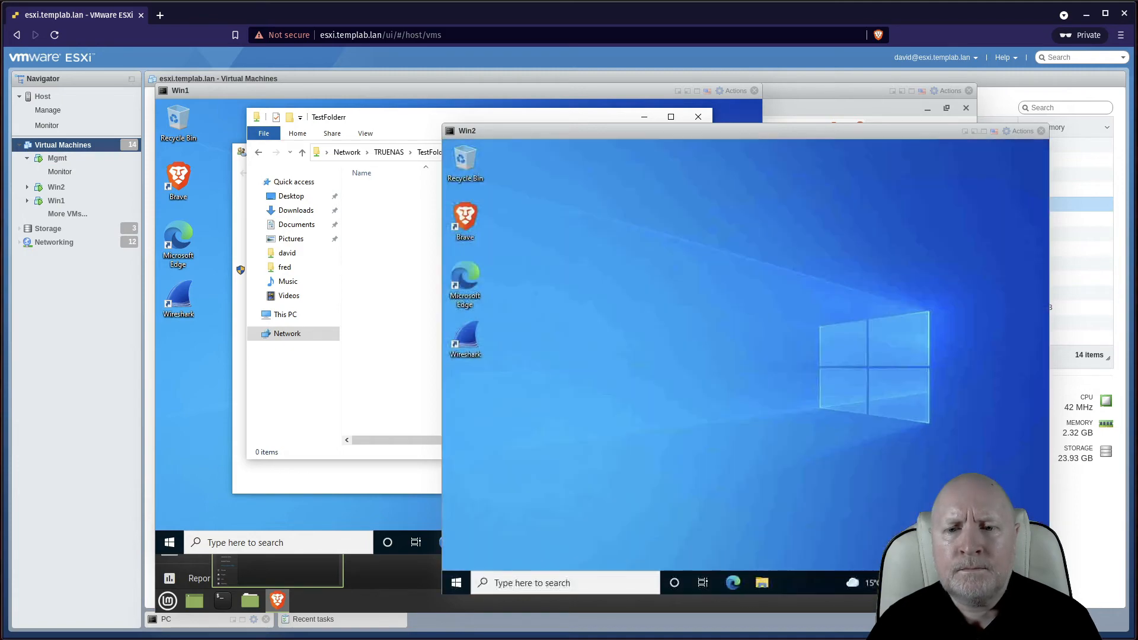
Browse Network > TRUENAS > TestFolderr in File Explorer, confirming the share opens empty
click(762, 583)
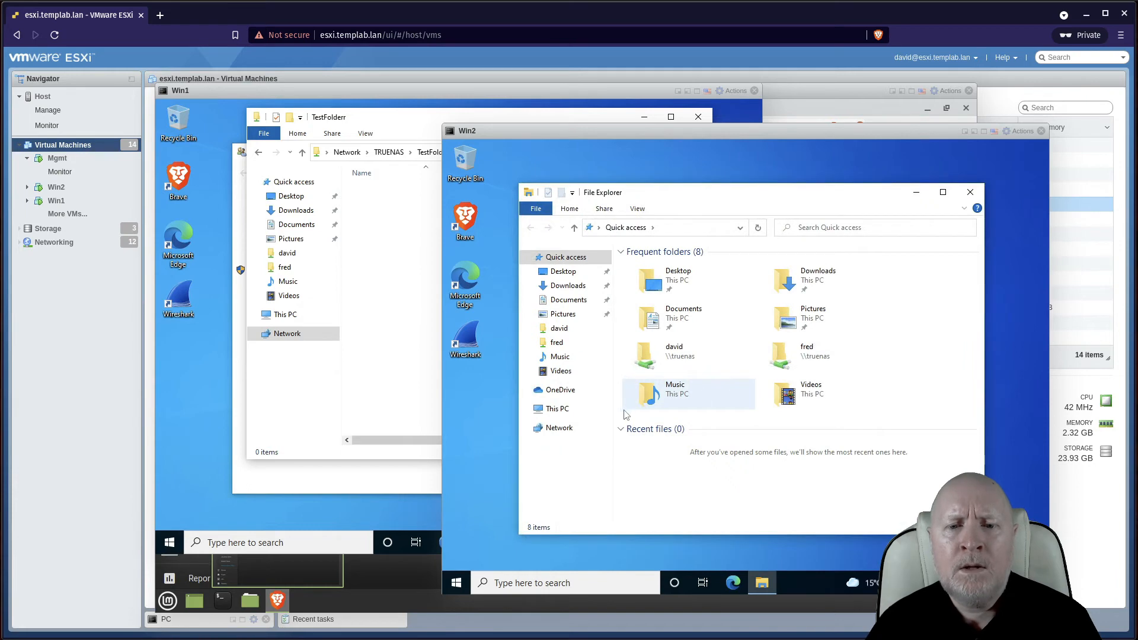
click(577, 431)
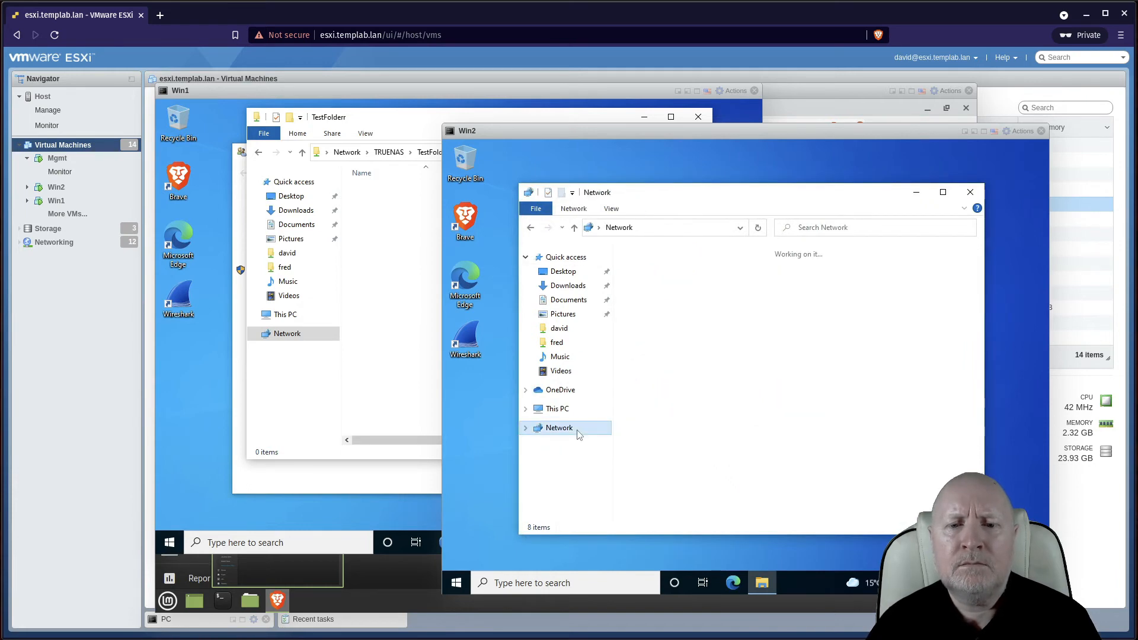
double_click(646, 272)
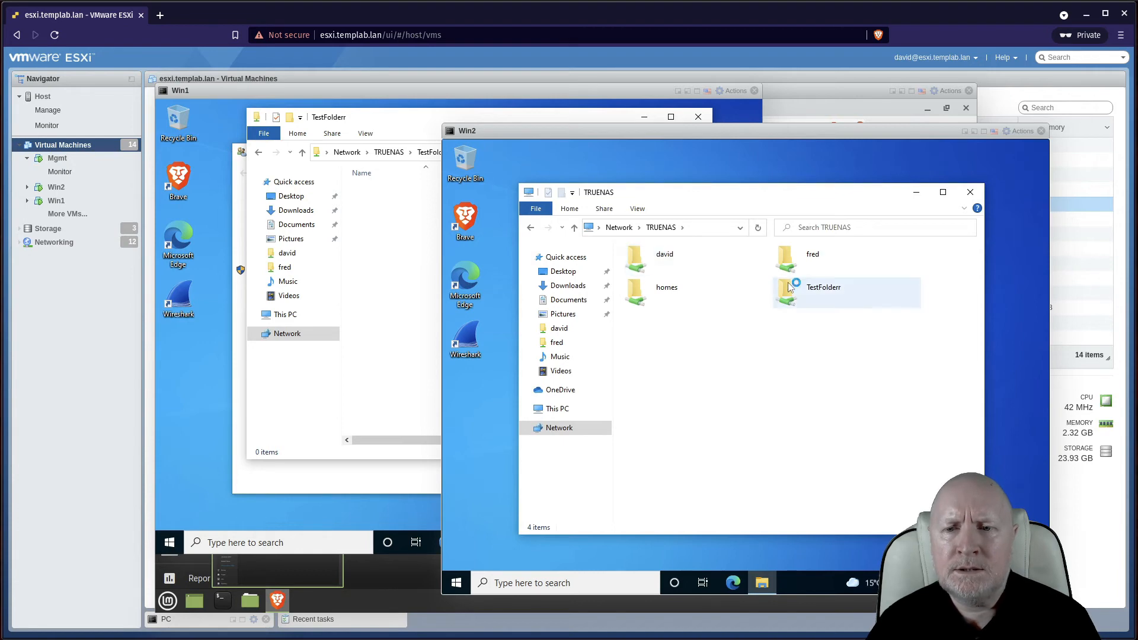
double_click(788, 287)
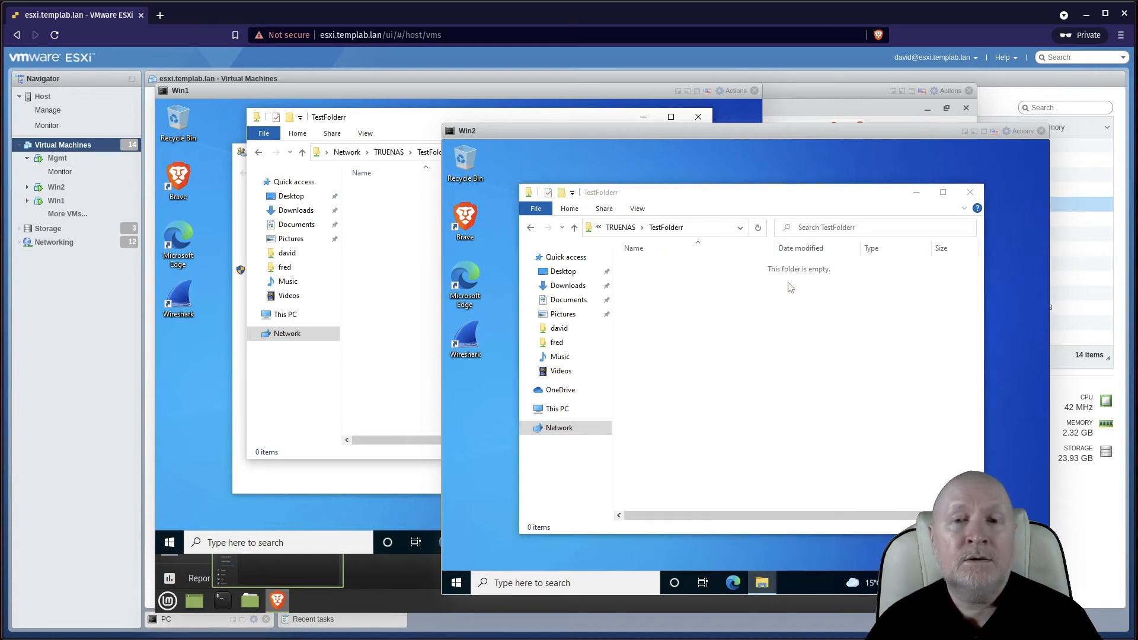
click(789, 288)
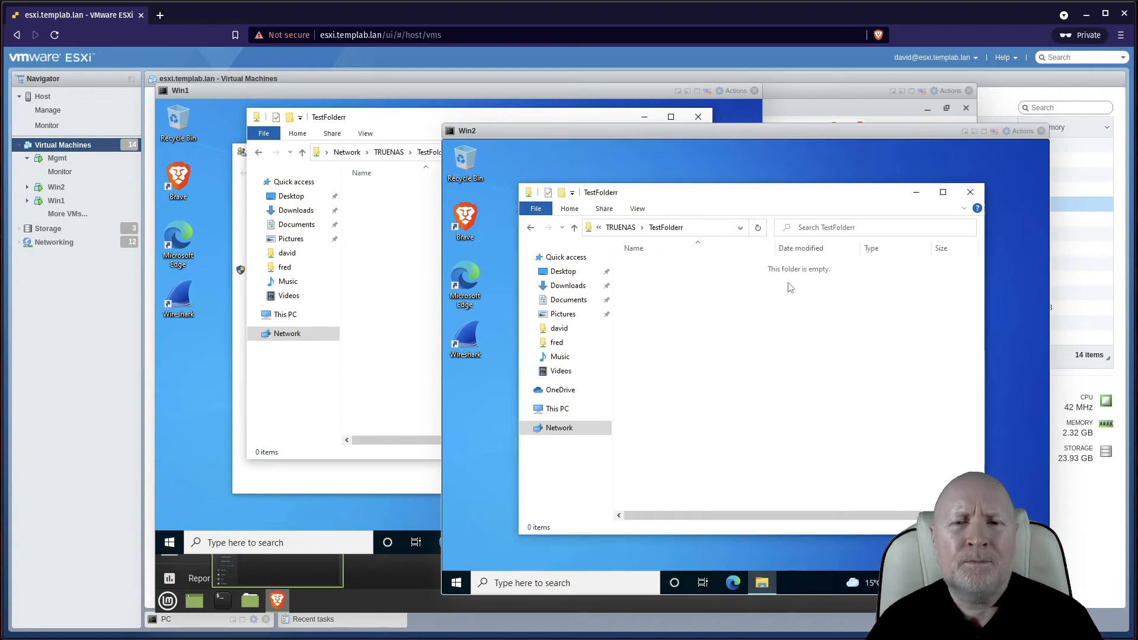
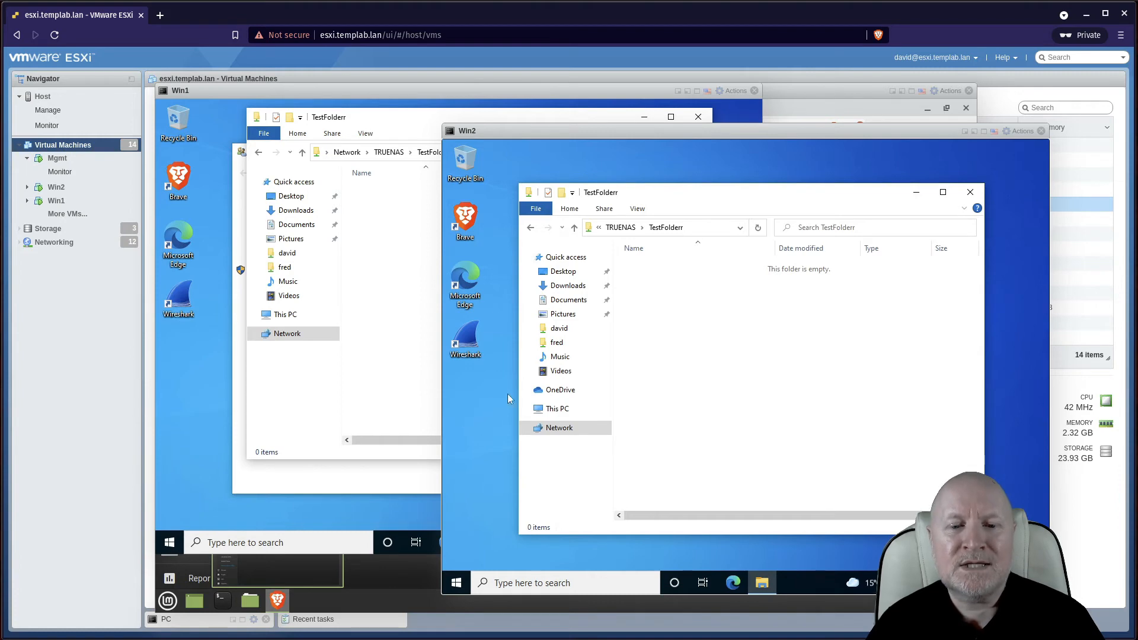
Create an empty text document named Fred in the TestFolderr share on Win2
right_click(759, 370)
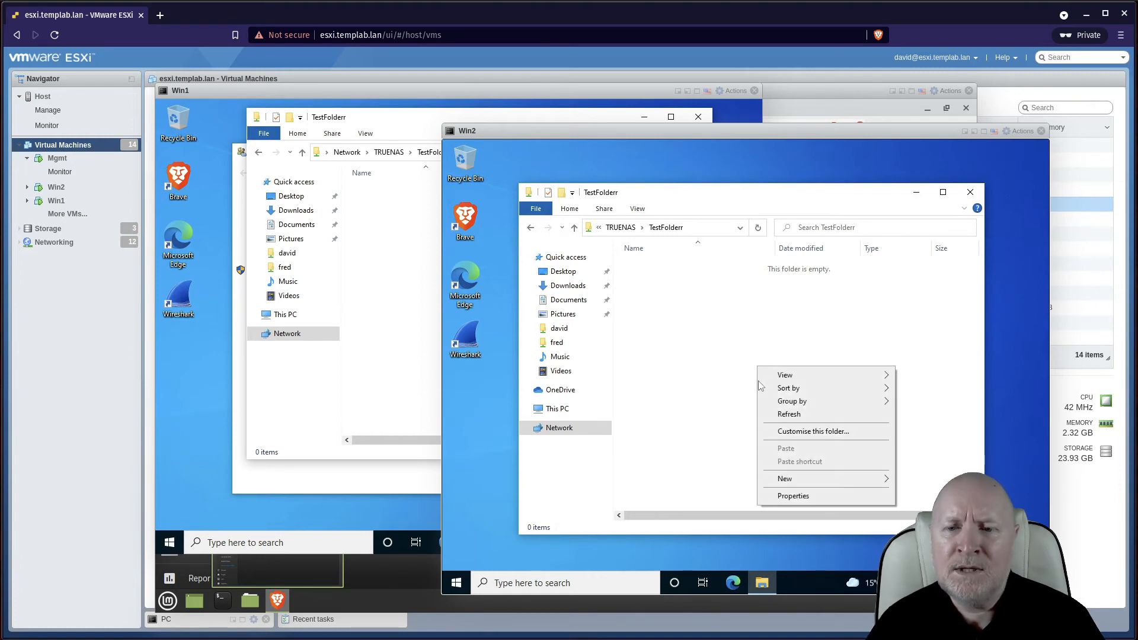
mouse_move(853, 485)
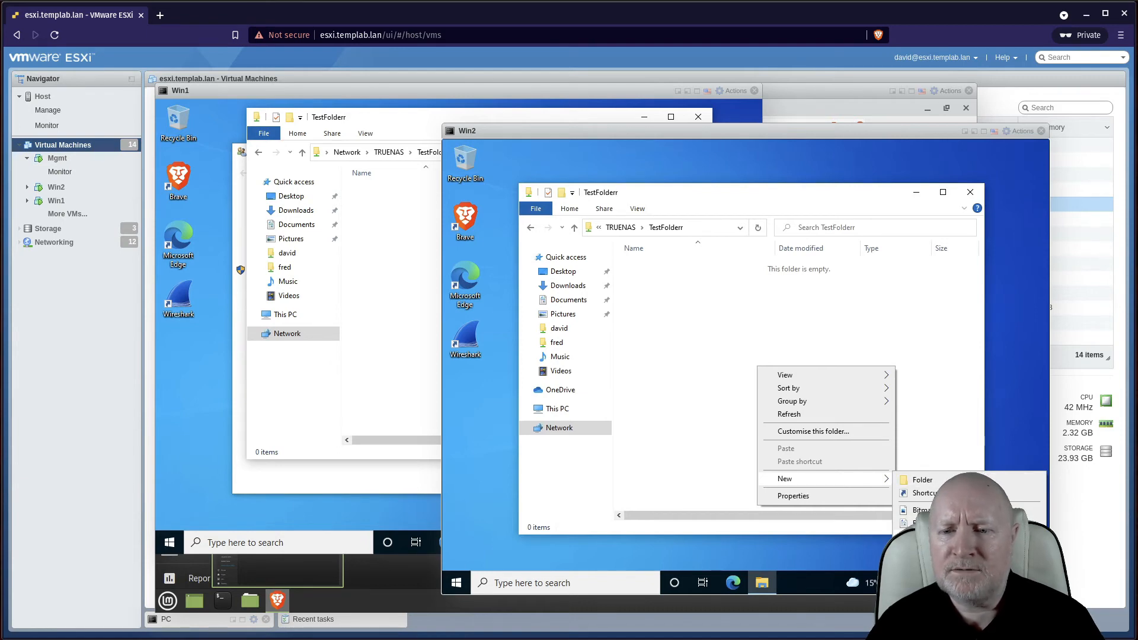
click(943, 536)
text(Fred)
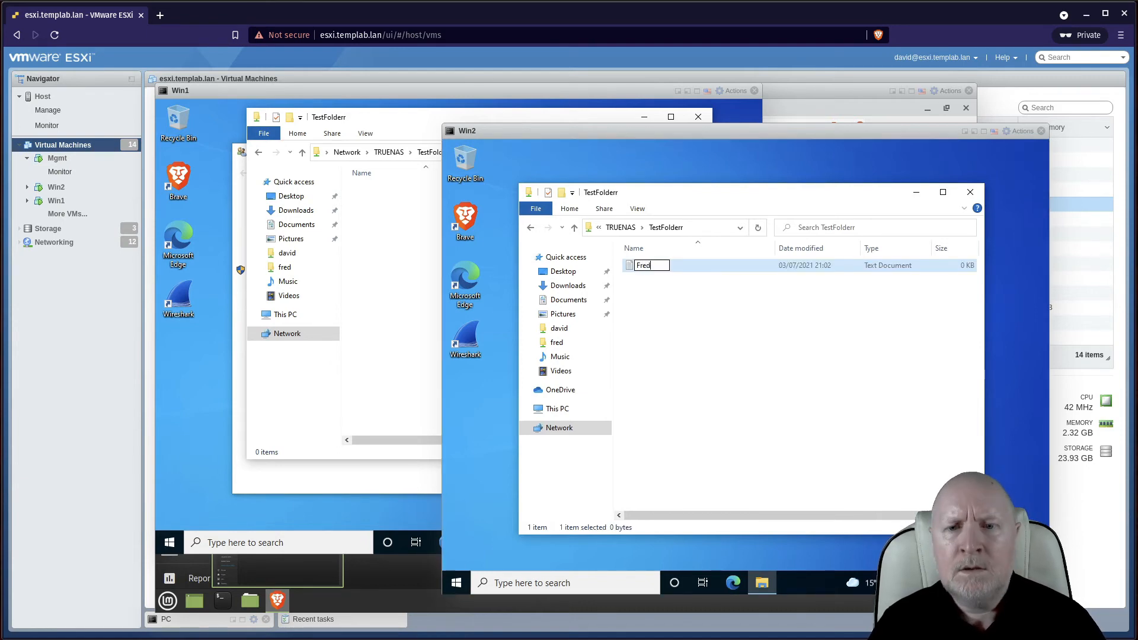
key(Return)
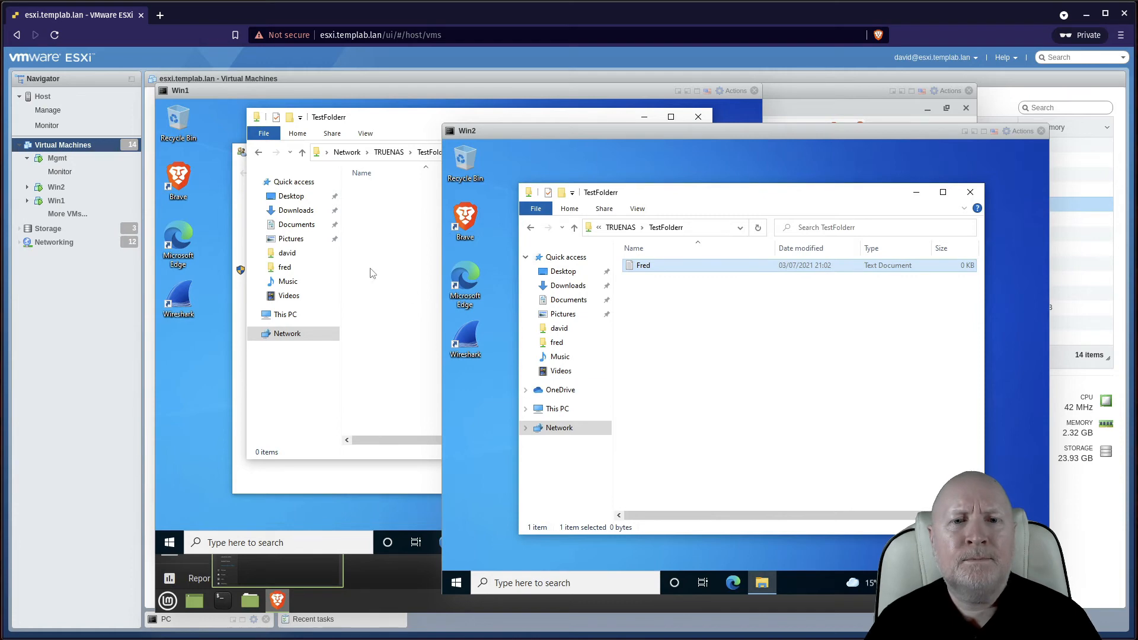
On Win1, refresh and reopen TestFolderr to confirm it still shows no files
click(372, 272)
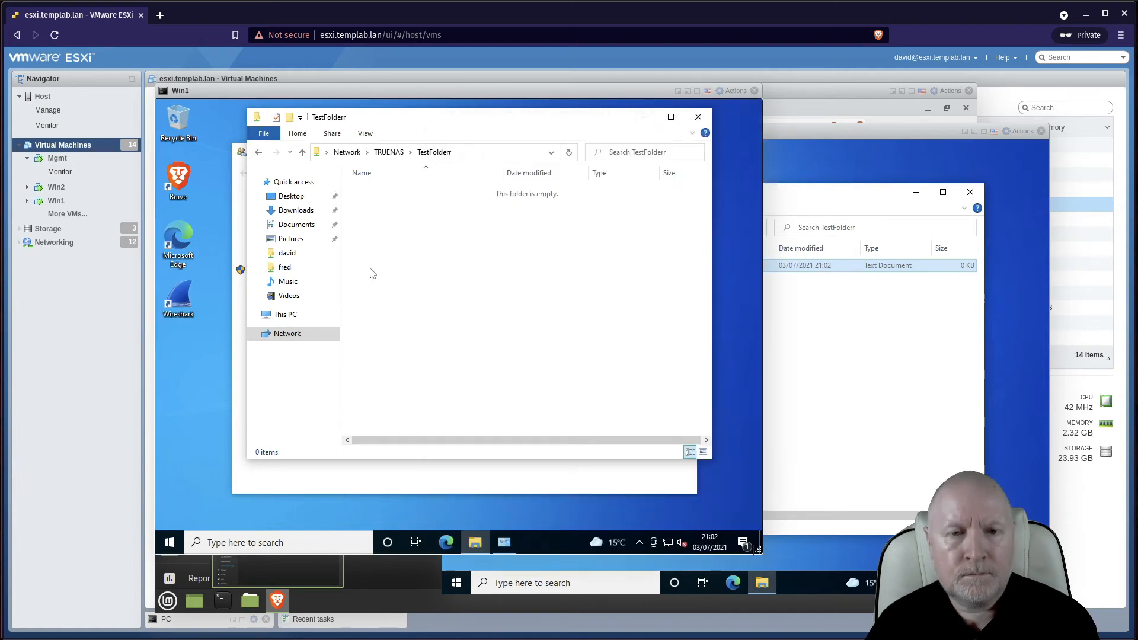
right_click(372, 273)
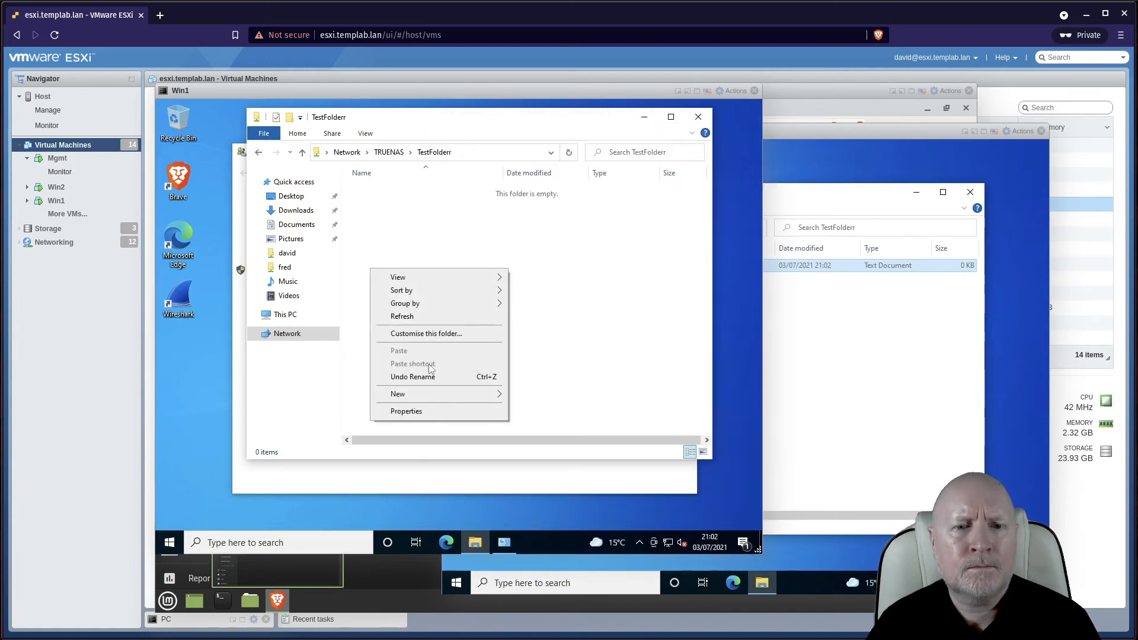
click(423, 316)
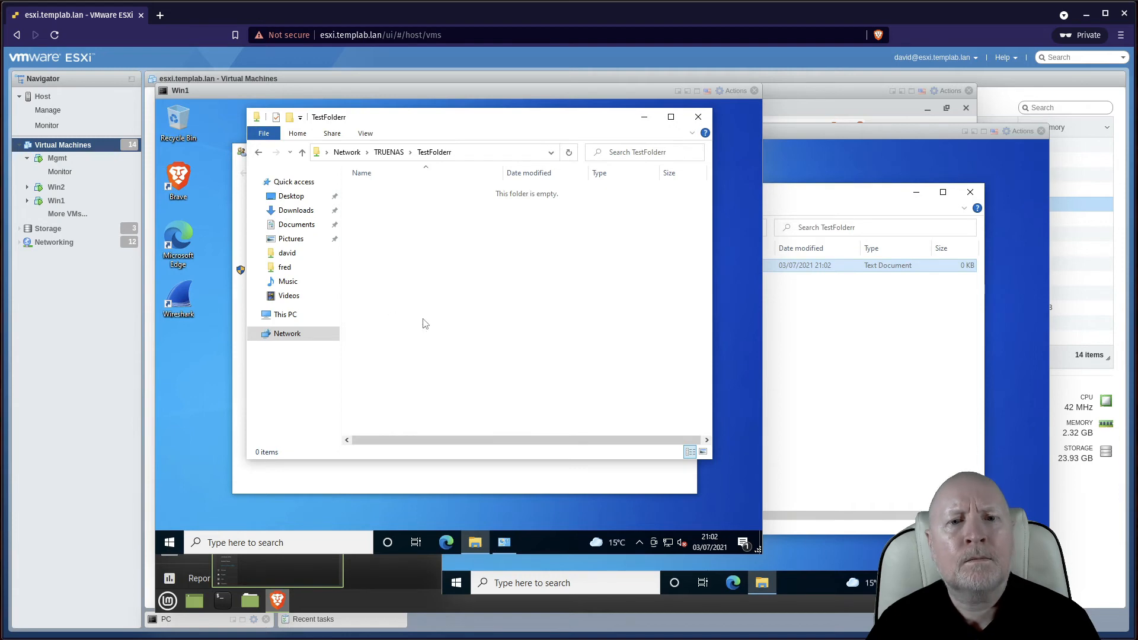
click(389, 153)
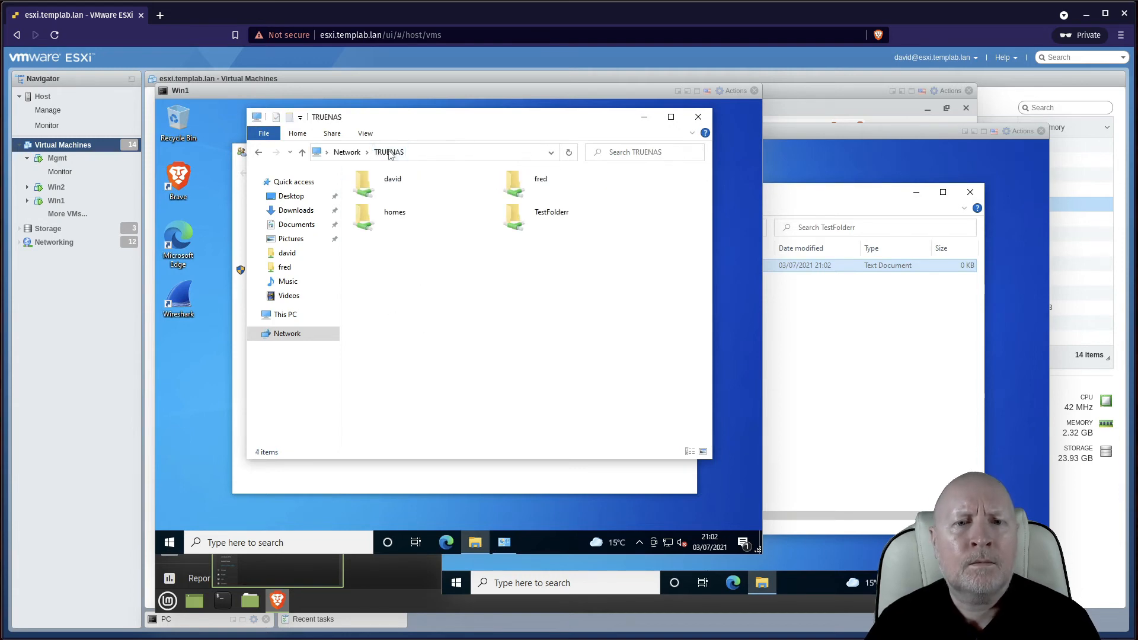
click(504, 218)
double_click(504, 219)
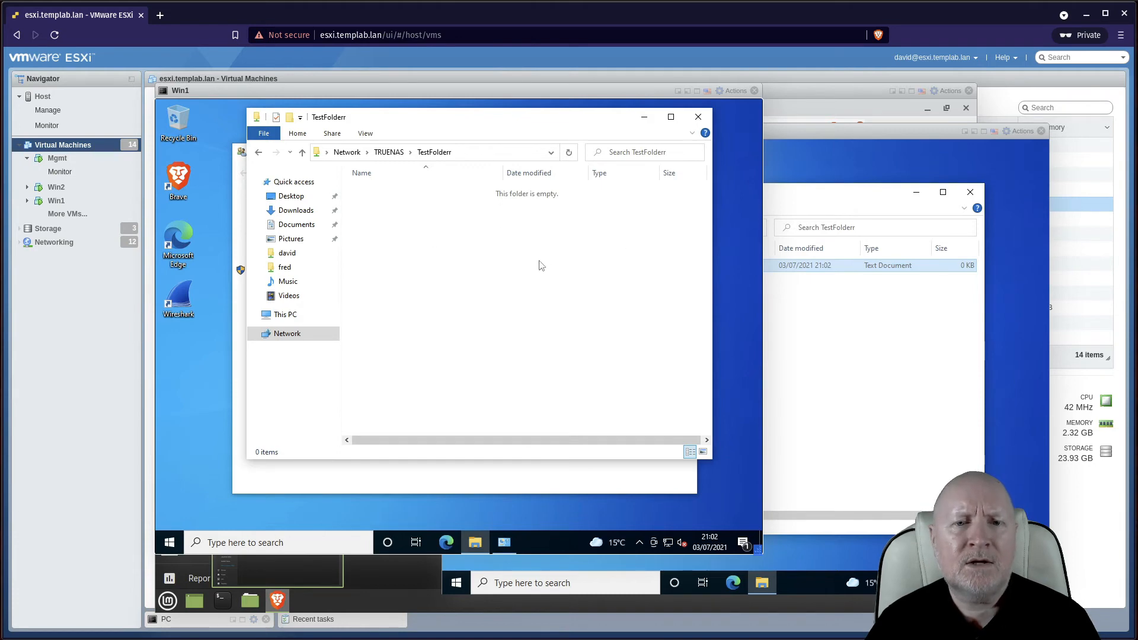
click(889, 397)
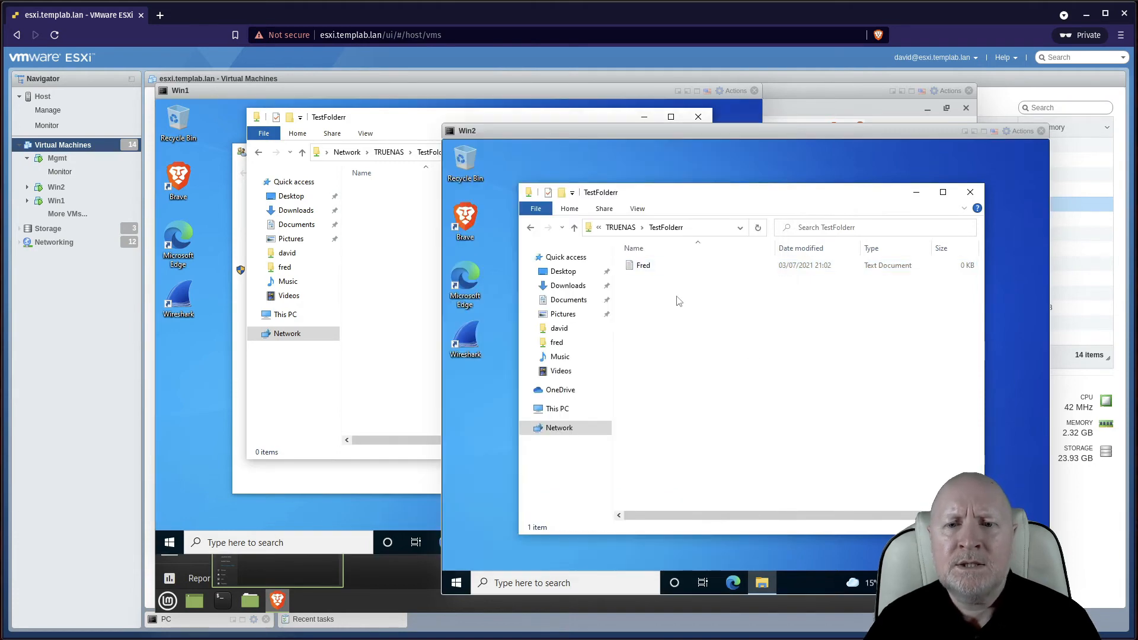
right_click(656, 272)
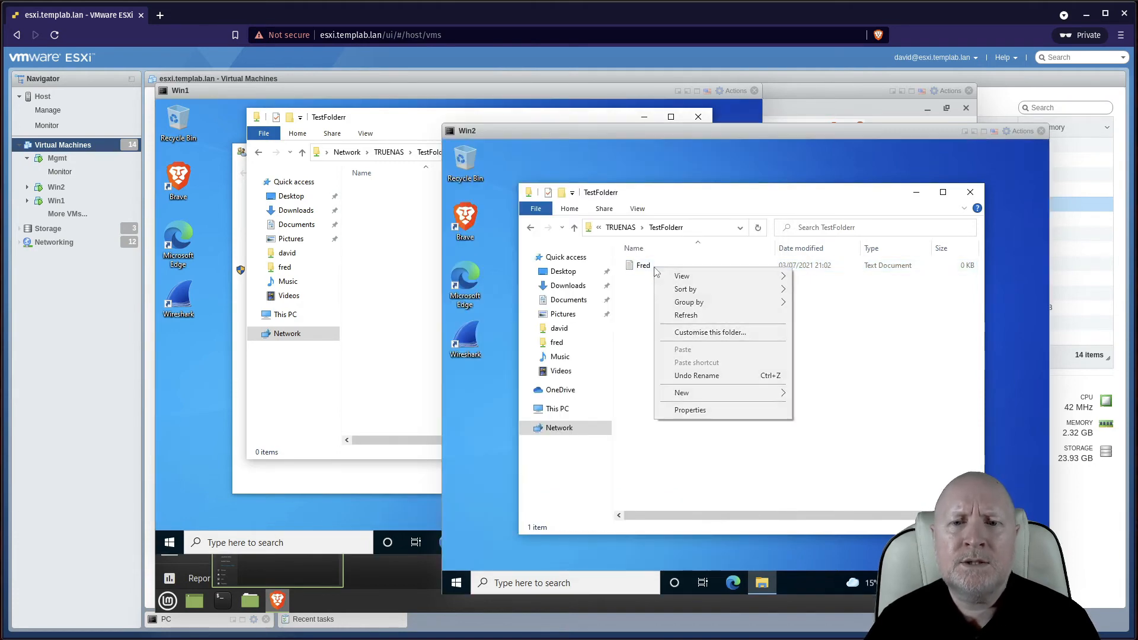
click(690, 412)
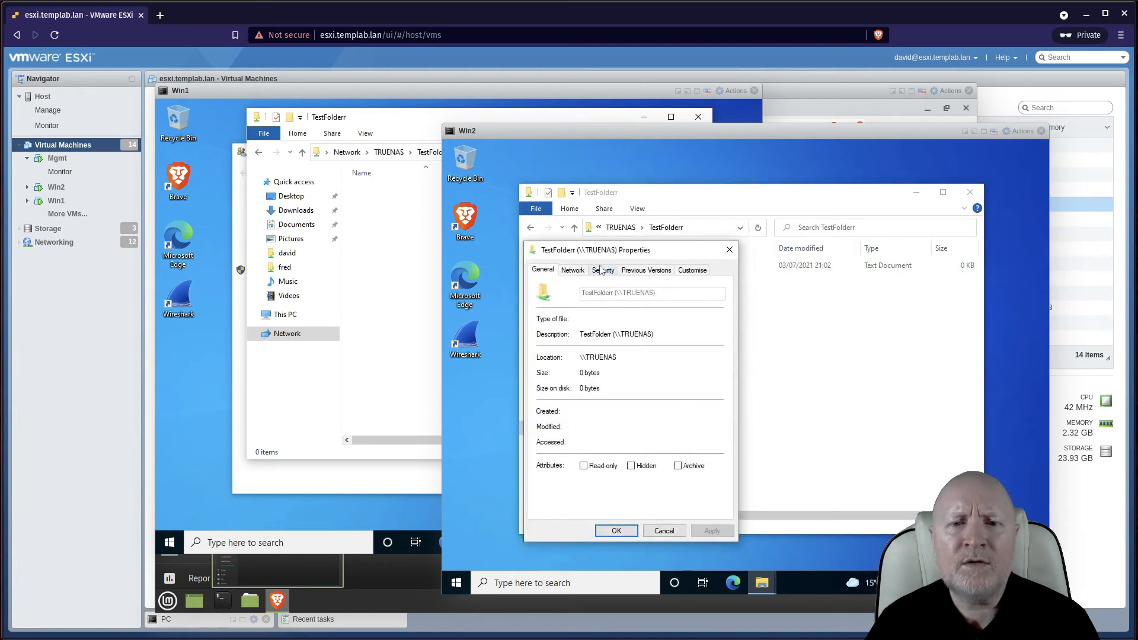
click(602, 270)
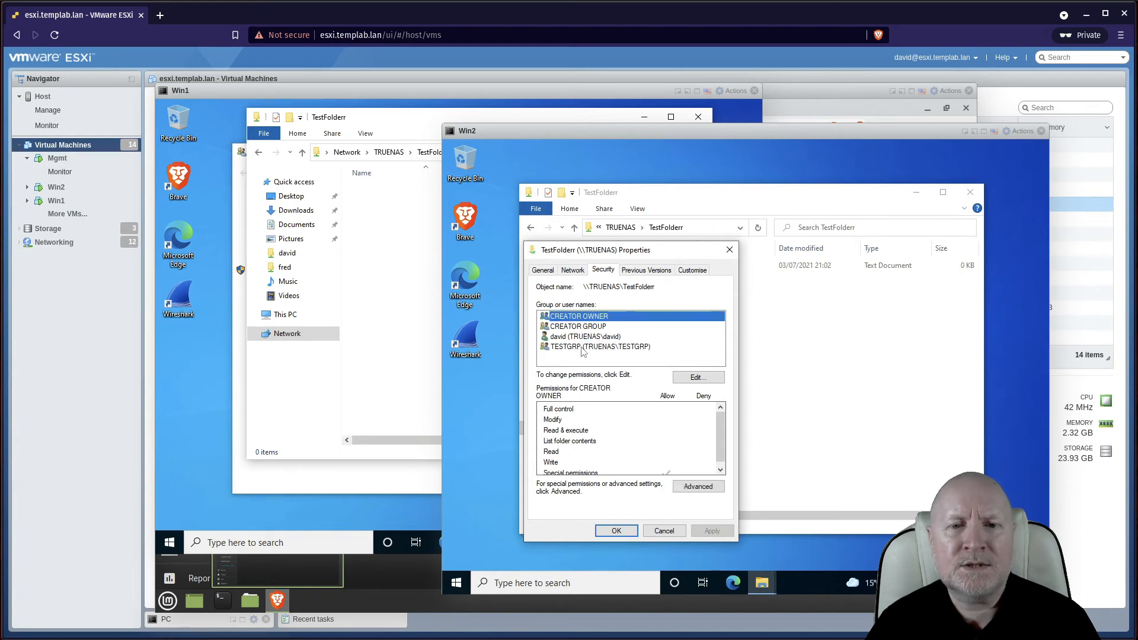
click(646, 349)
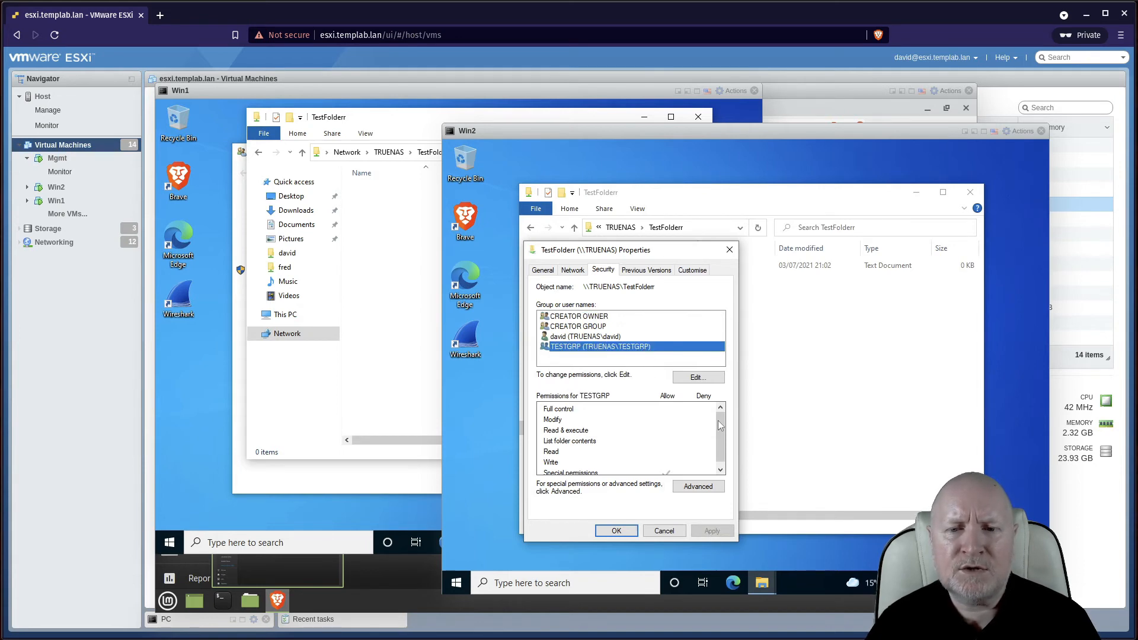
drag(726, 425, 727, 457)
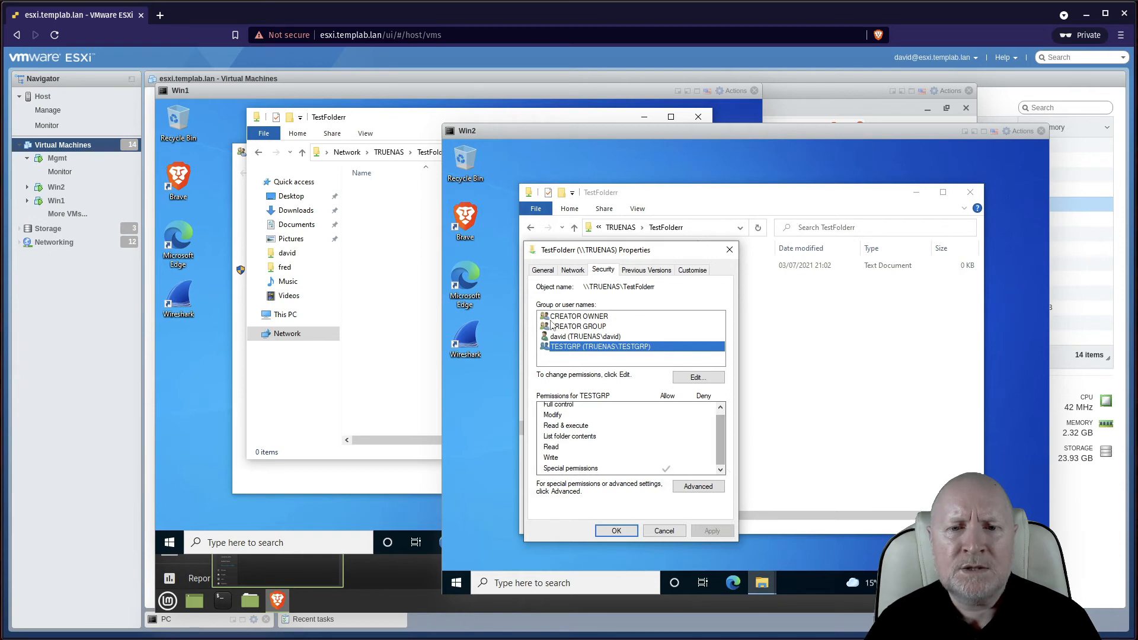
click(575, 339)
click(575, 347)
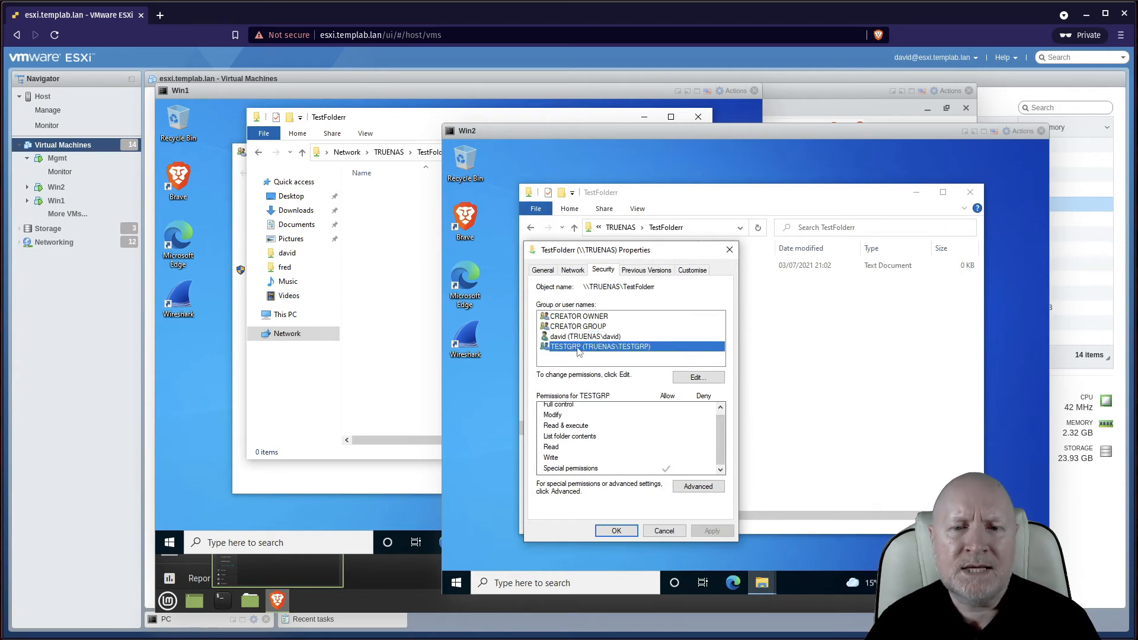
click(721, 488)
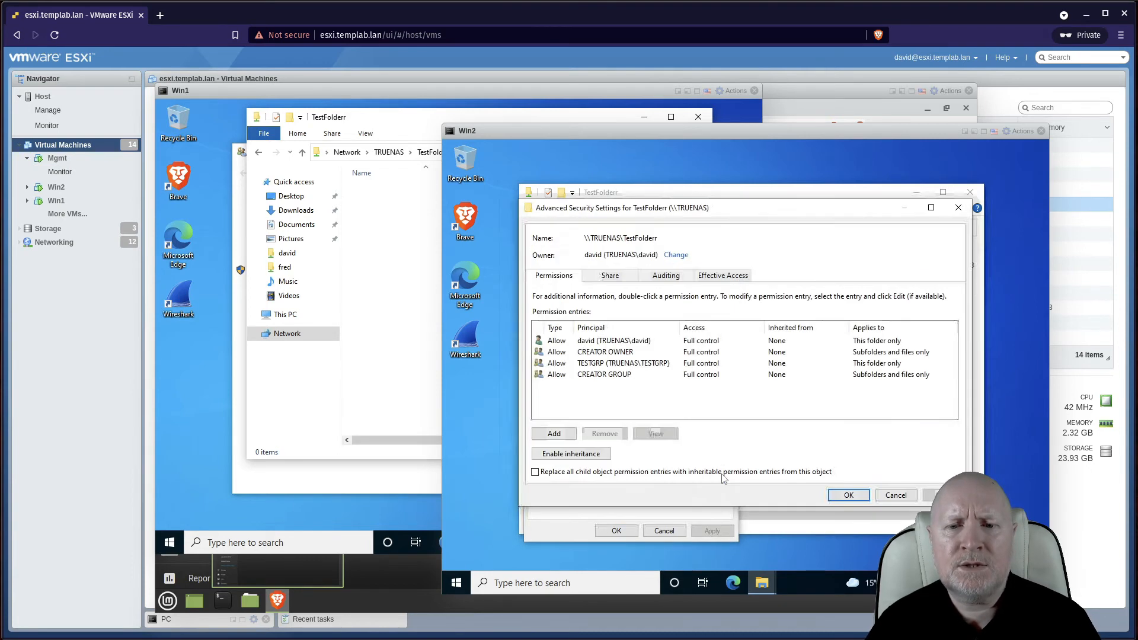
click(663, 366)
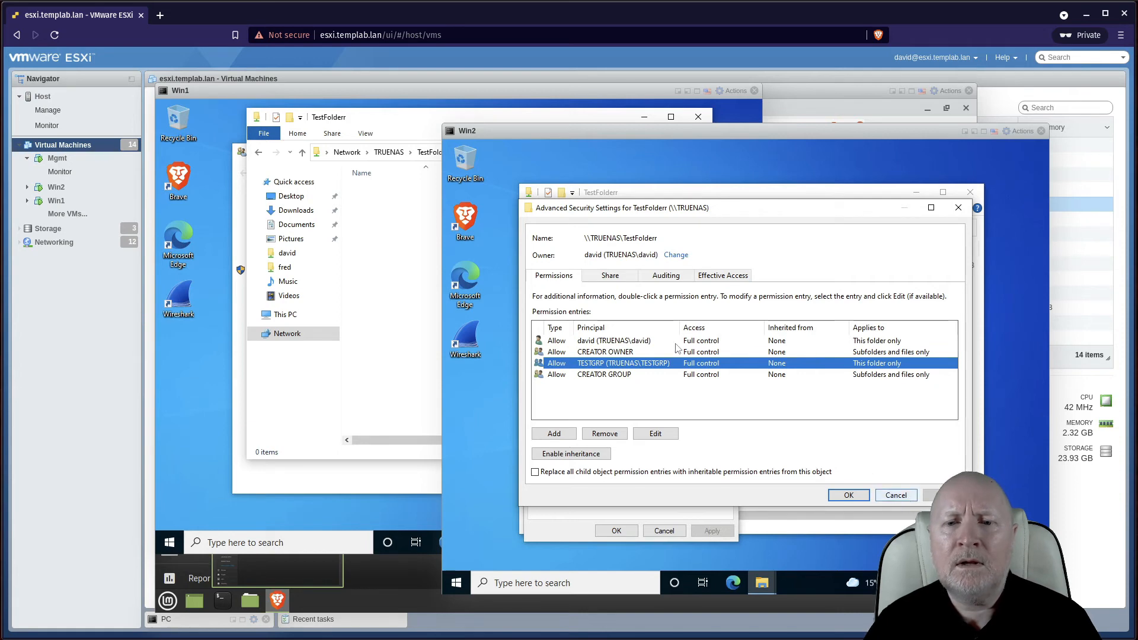
click(889, 497)
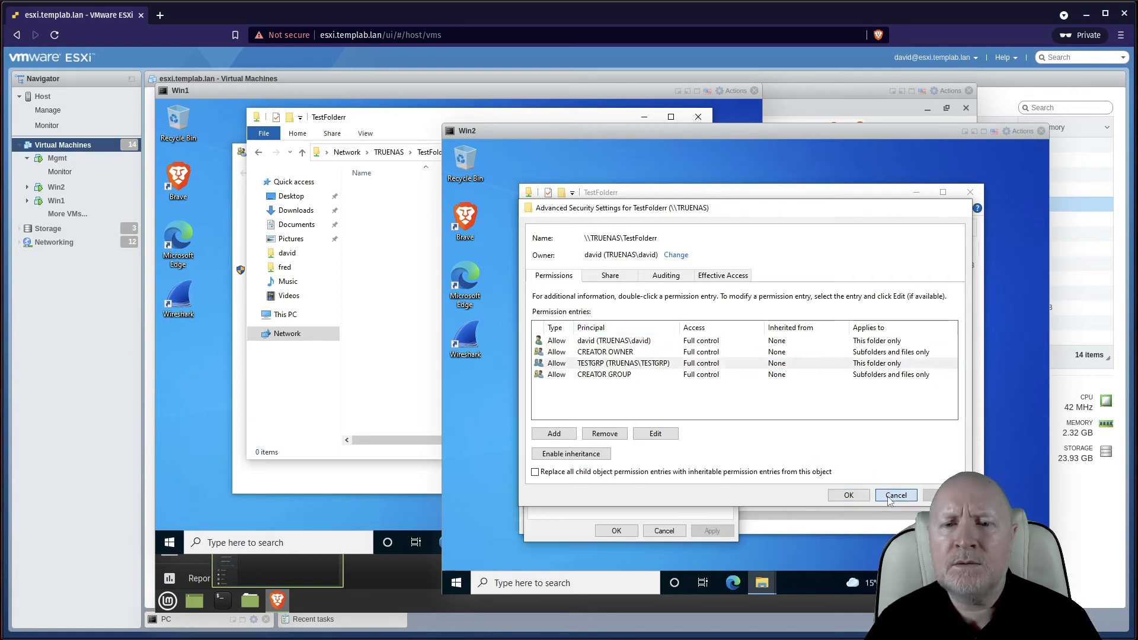
click(662, 531)
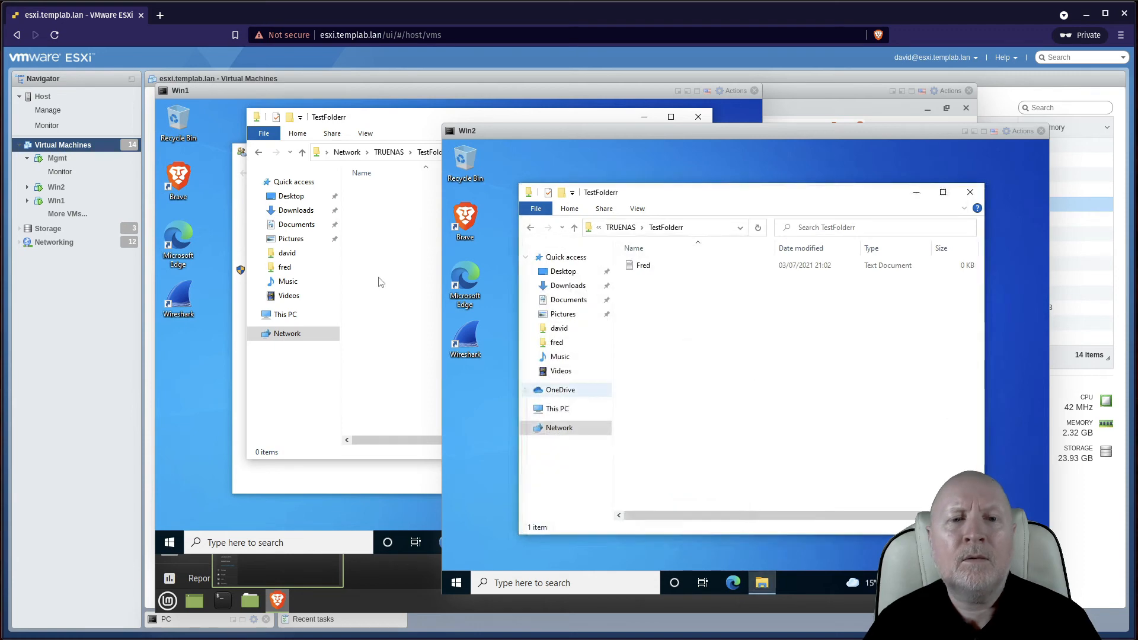
On Win1, go up to the TRUENAS share list and reopen TestFolderr
click(376, 261)
click(383, 155)
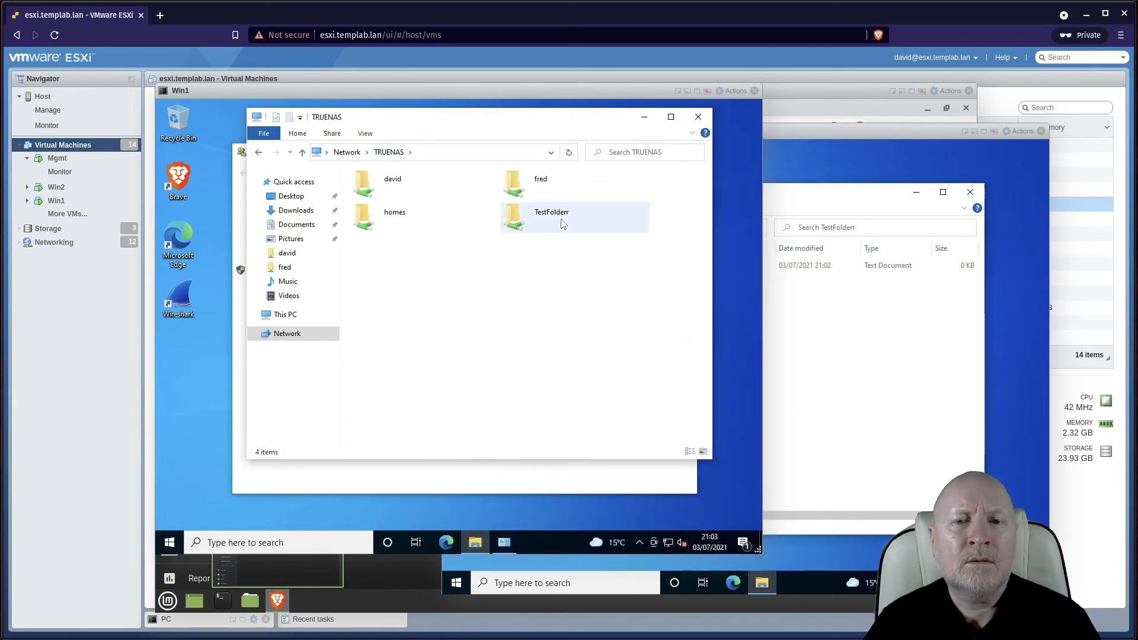
double_click(554, 219)
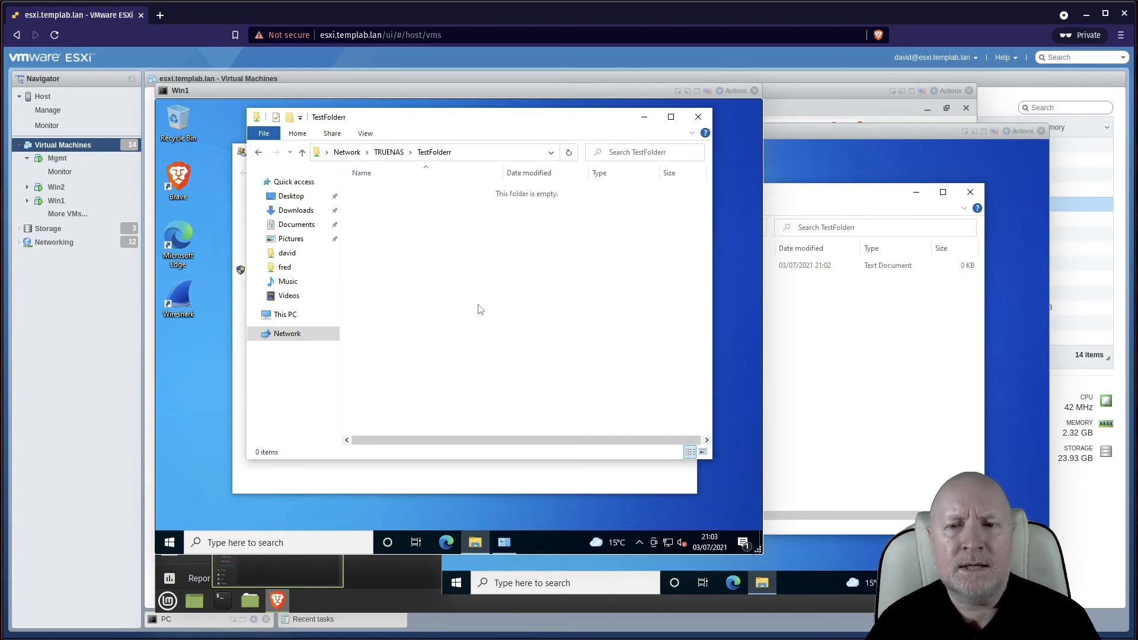
Sign Win1's user out of Windows and sign back in with the account password
right_click(169, 543)
mouse_move(291, 507)
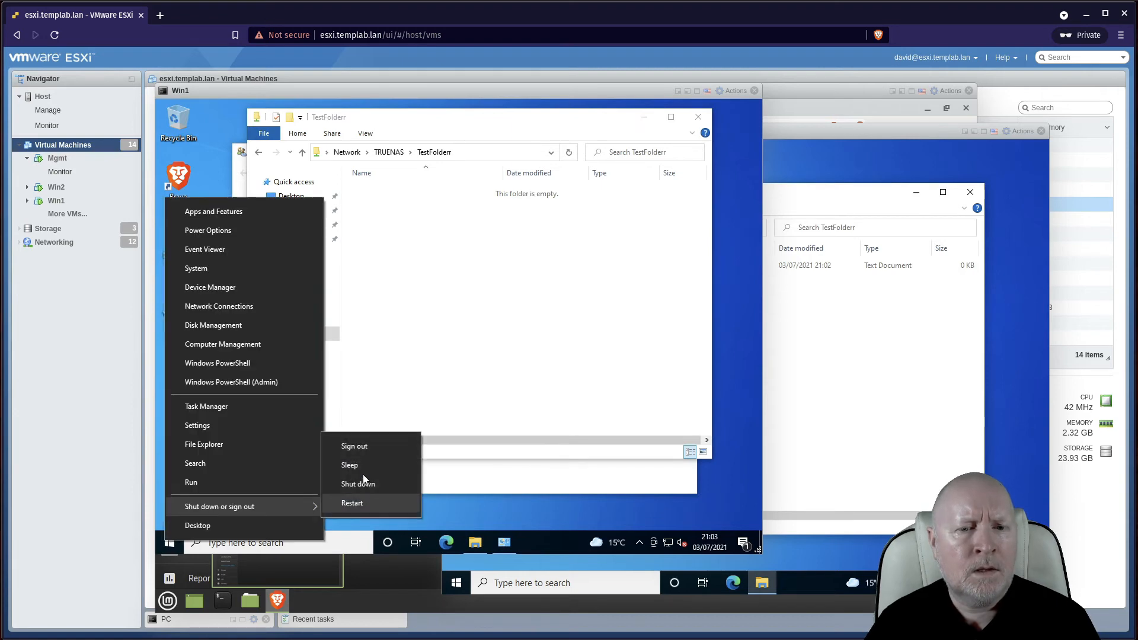
click(361, 443)
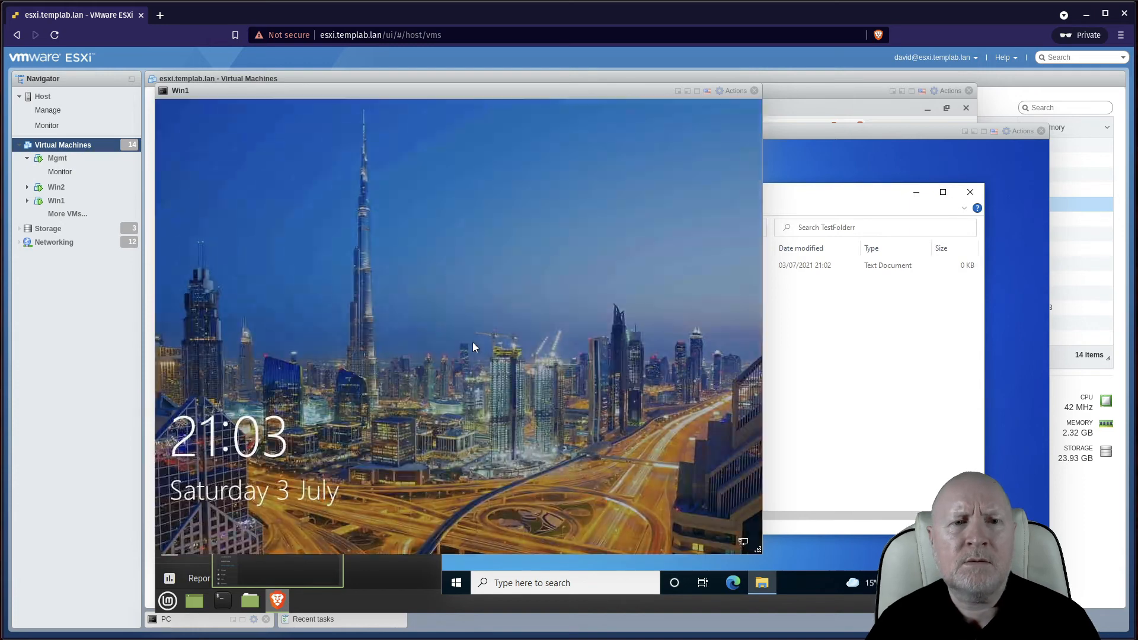
click(474, 342)
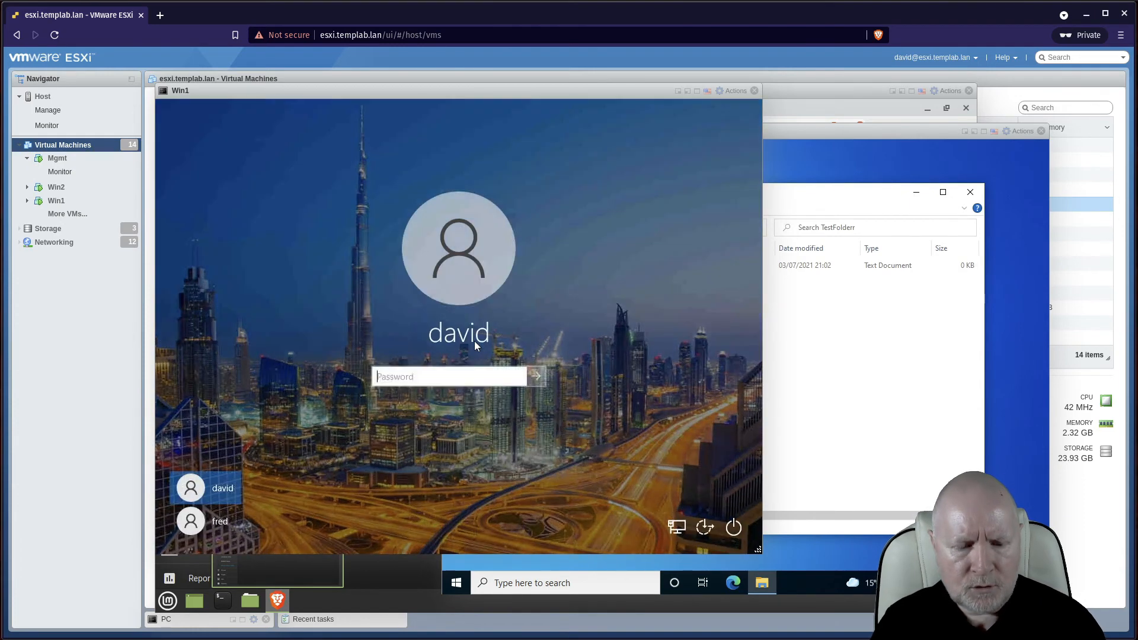
text(******)
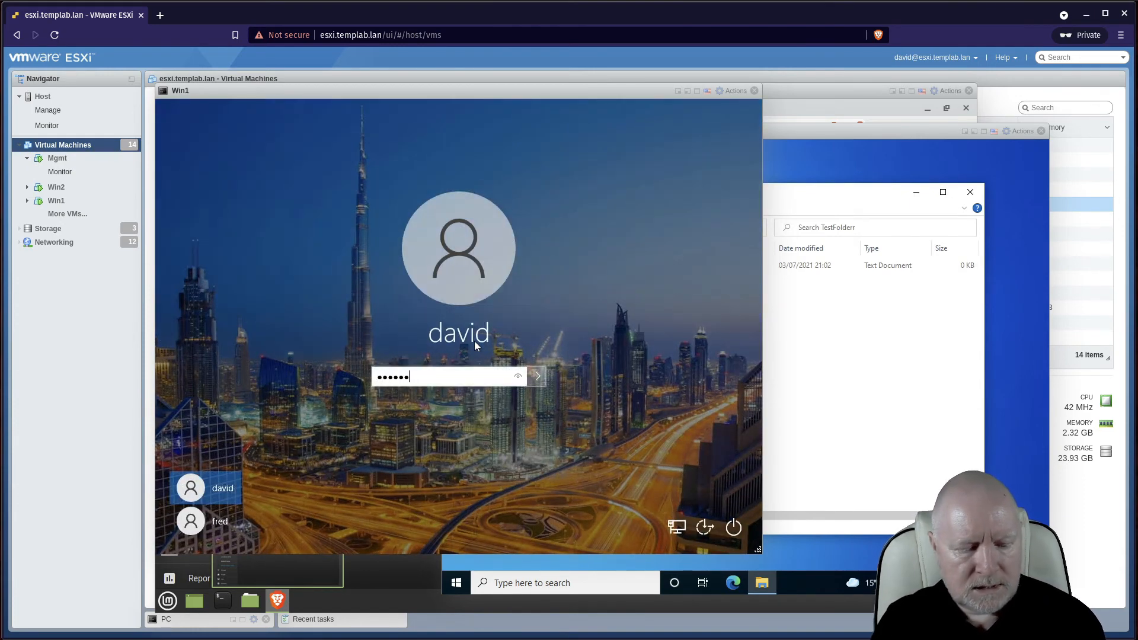
text(**)
key(Return)
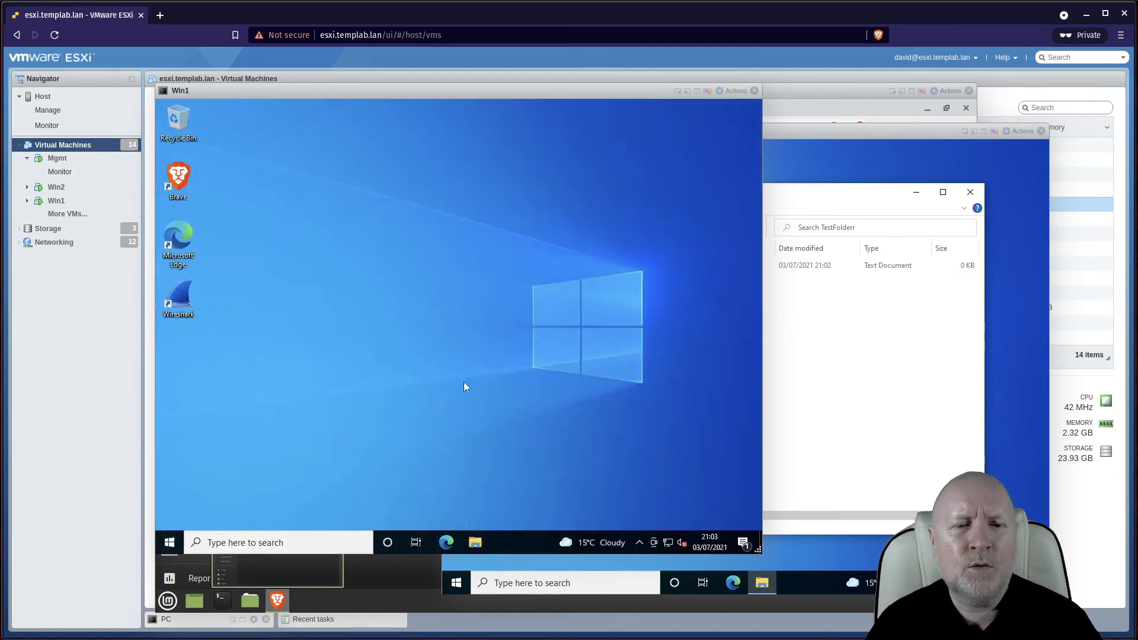
On Win1, browse Network > TRUENAS > TestFolderr in File Explorer
click(475, 543)
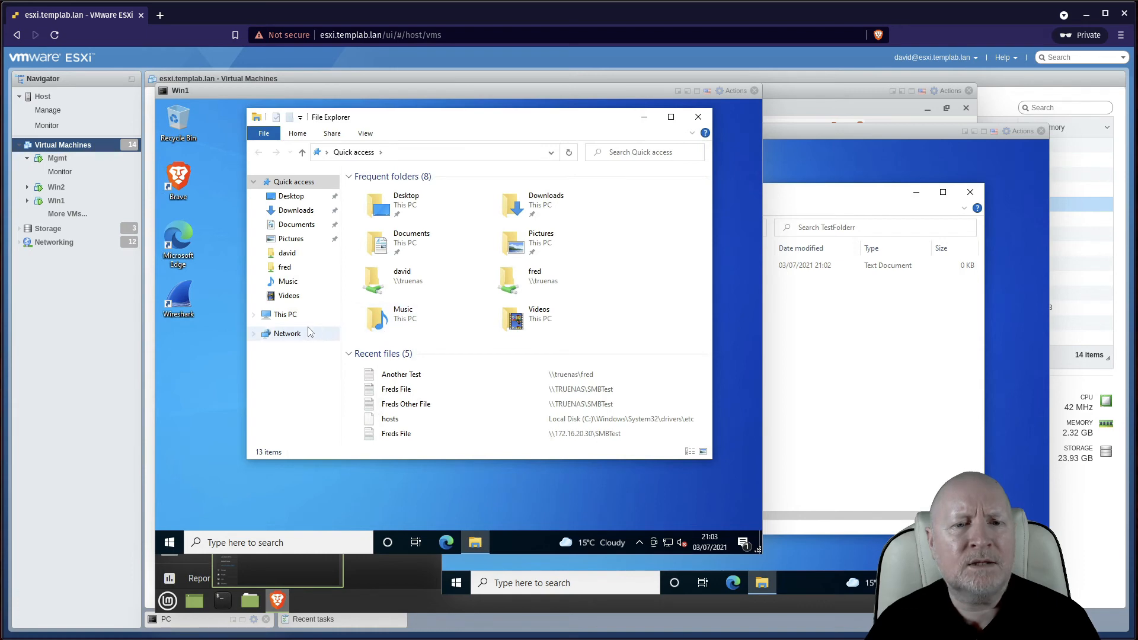
click(287, 333)
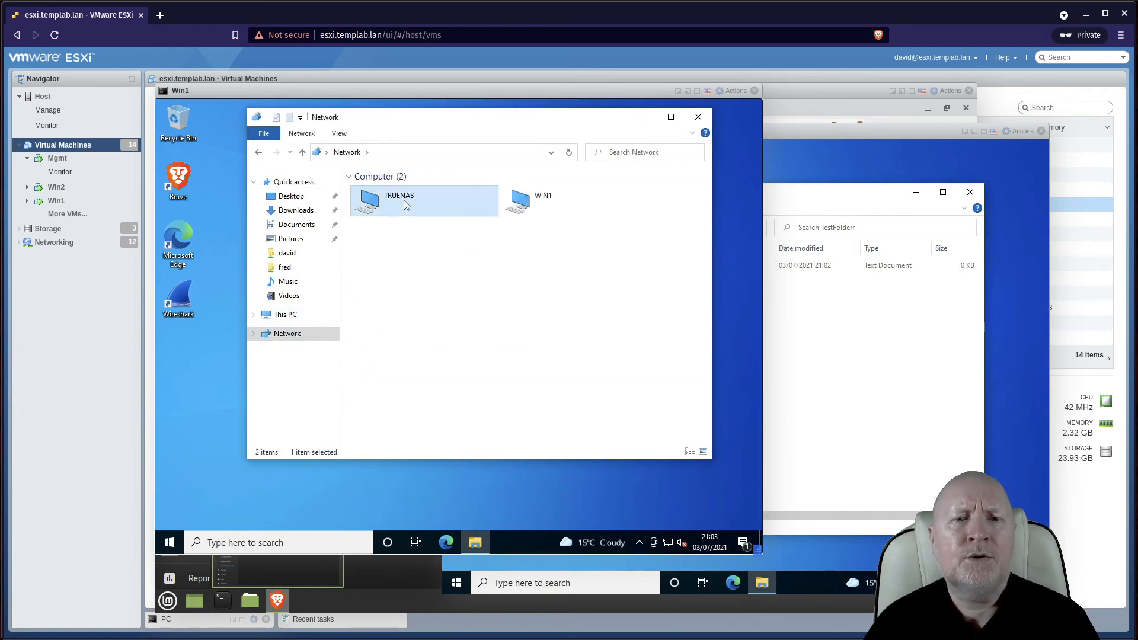
double_click(398, 202)
double_click(519, 219)
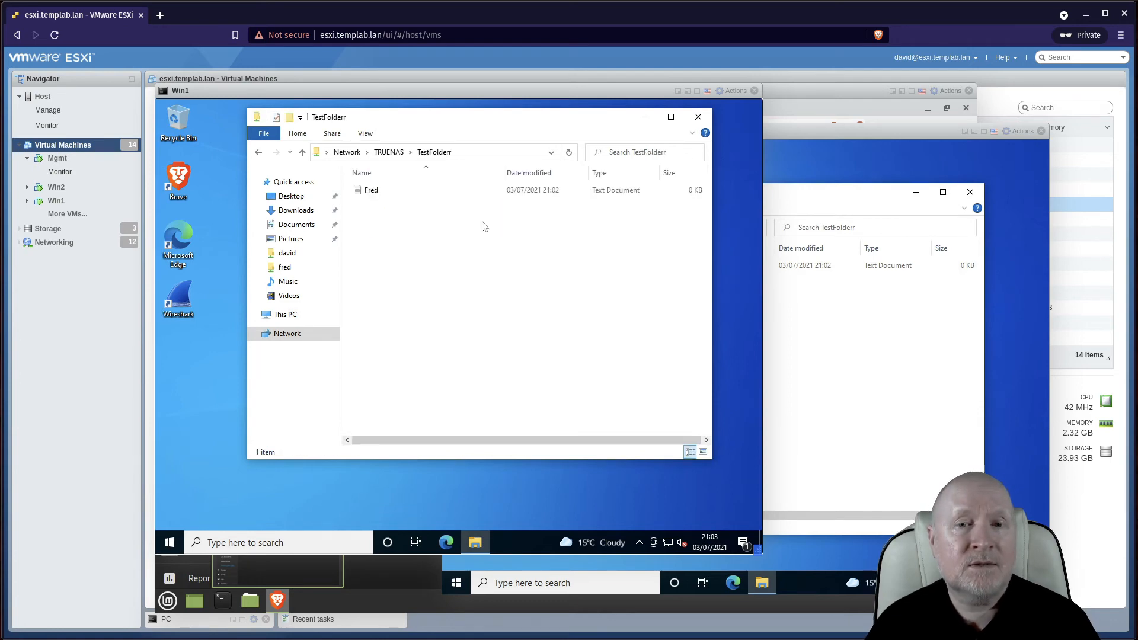
Create a text document named David in TestFolderr and compare both machines' listings
click(791, 368)
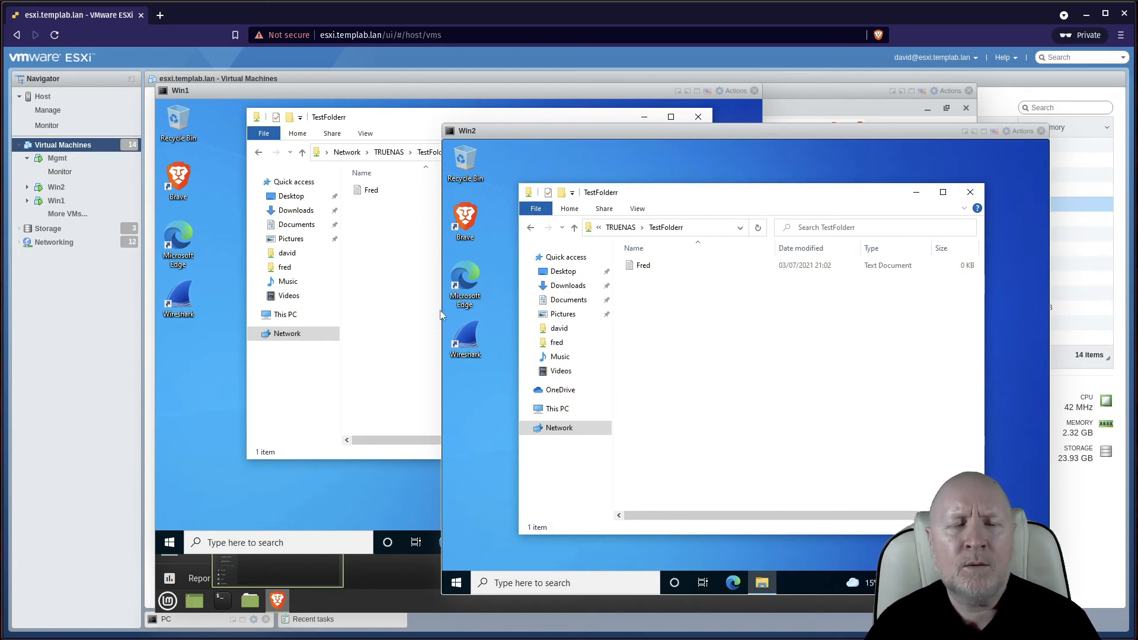
right_click(409, 272)
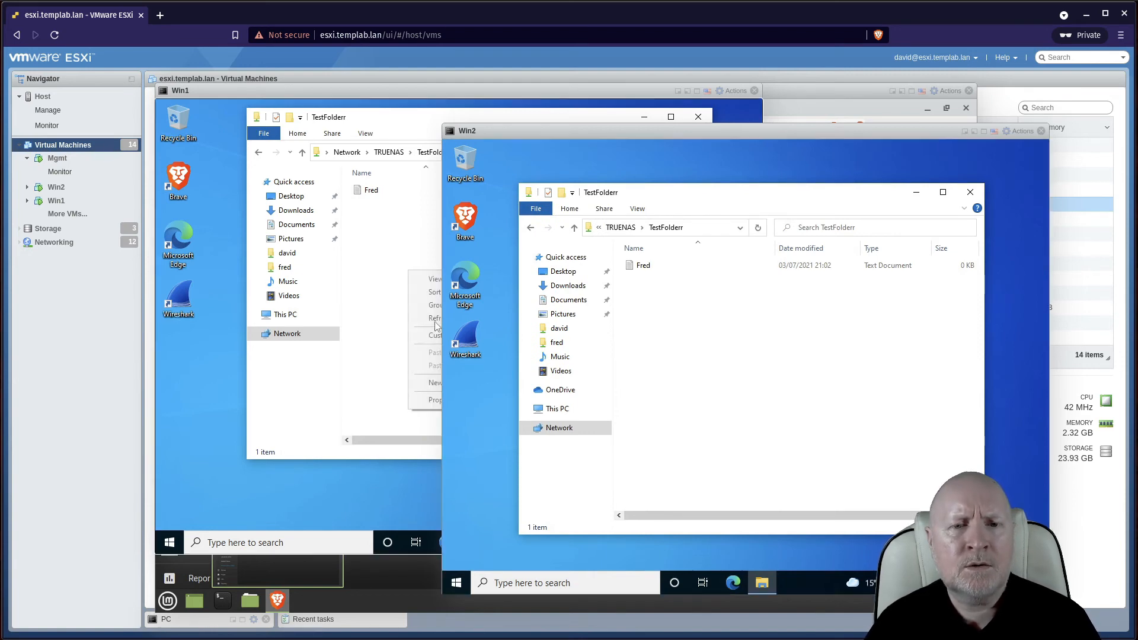
click(422, 383)
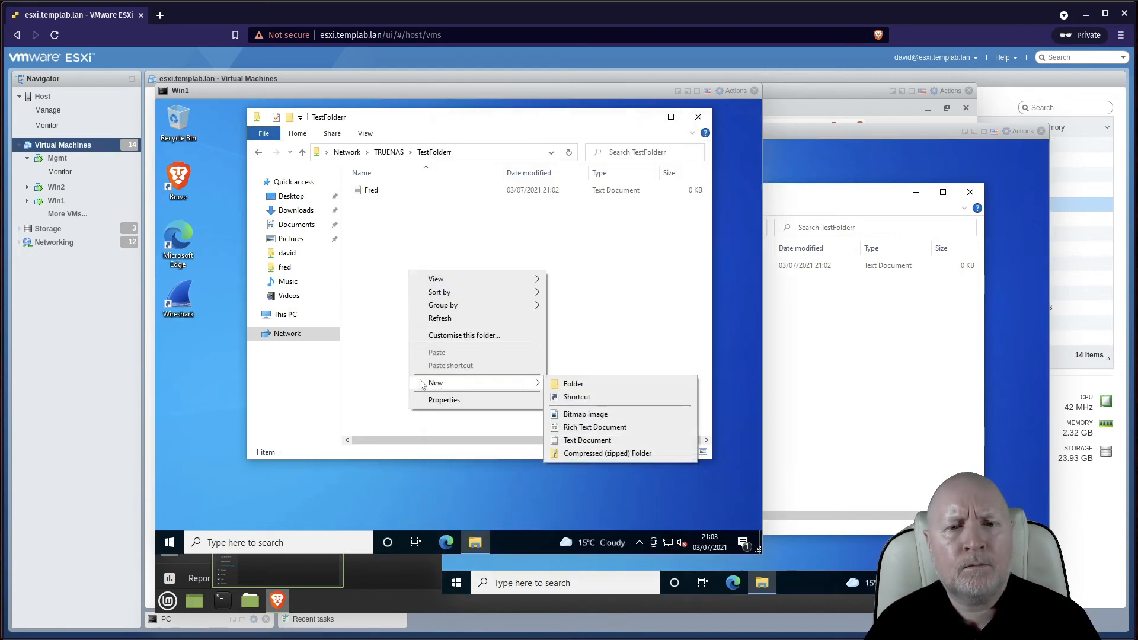
click(587, 440)
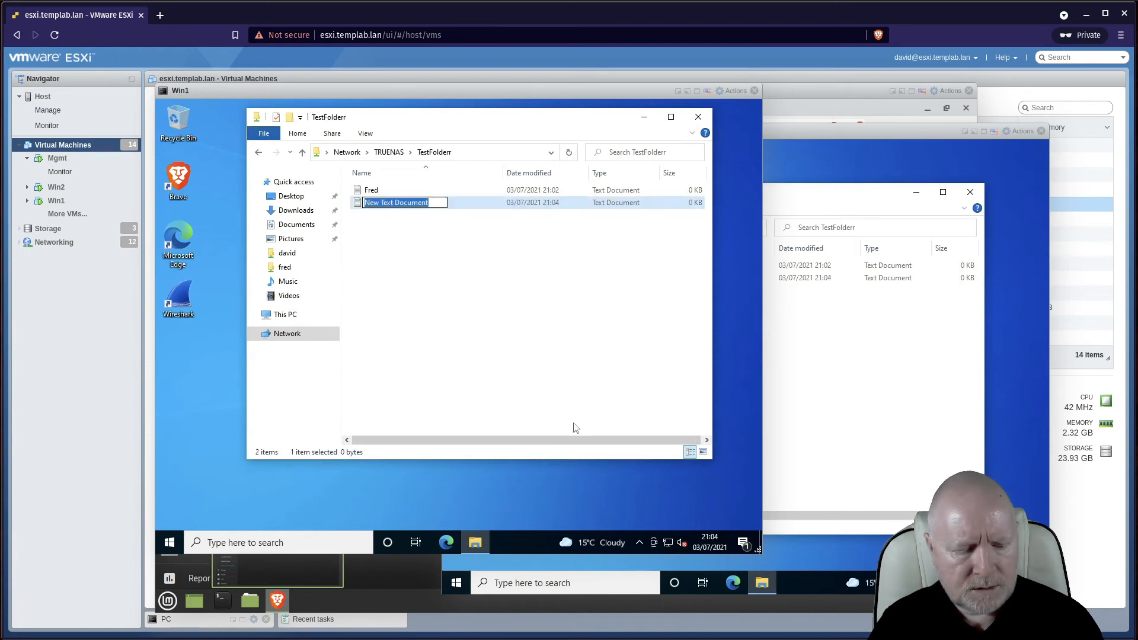
text(David)
key(Return)
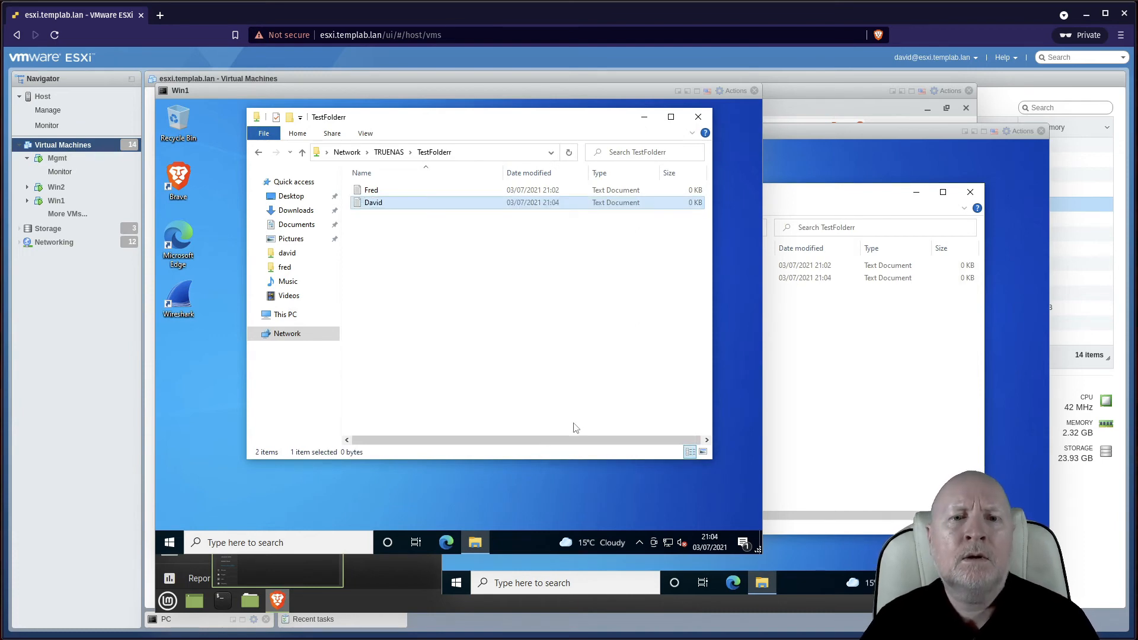
click(877, 455)
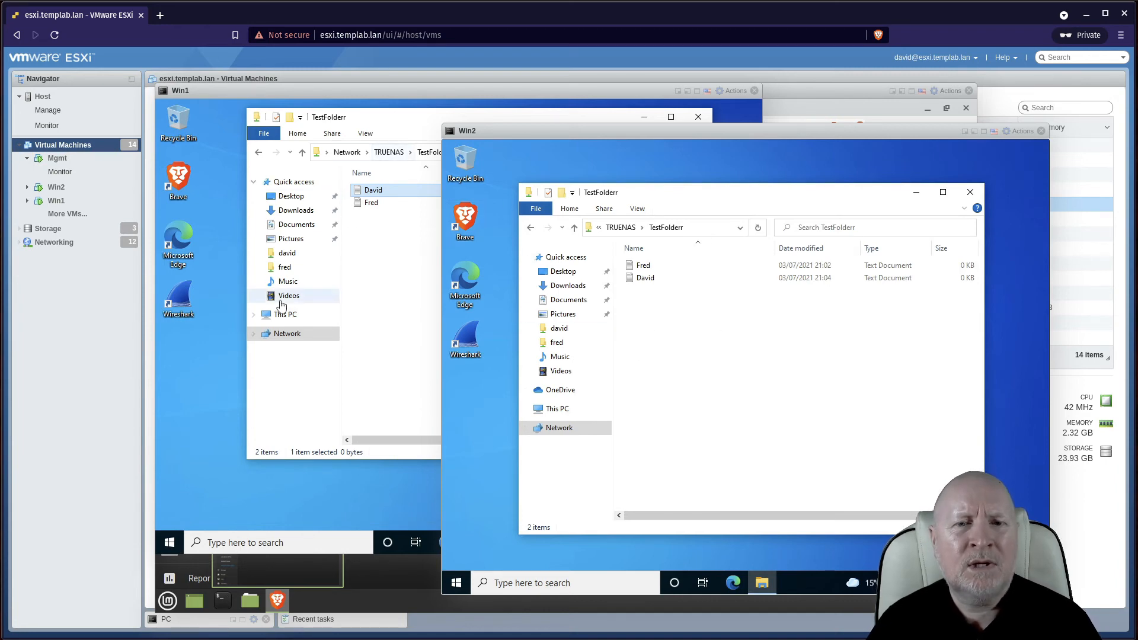
click(419, 330)
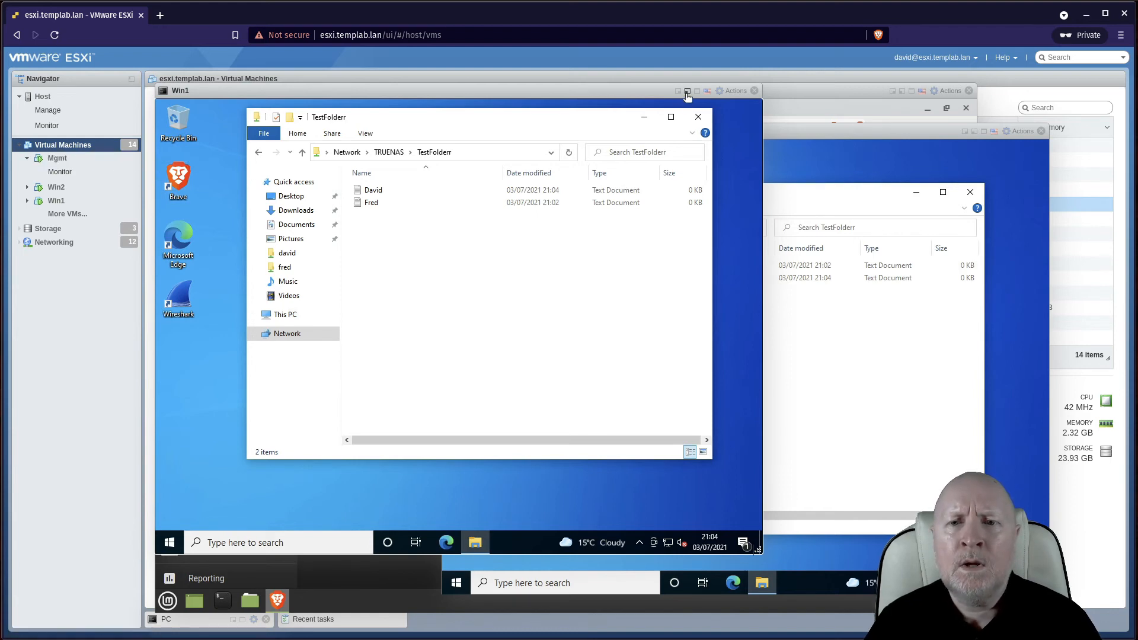
click(677, 91)
Edit the HomeFolders SMB share, uncheck Browsable to Network Clients in Advanced Options, and save
click(968, 131)
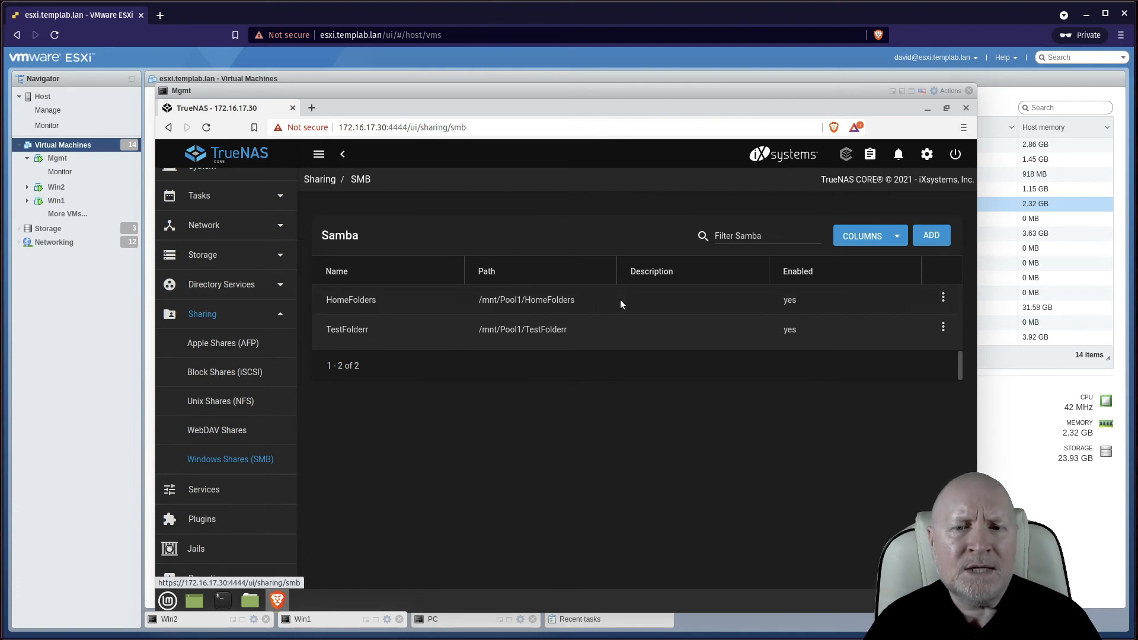
click(943, 298)
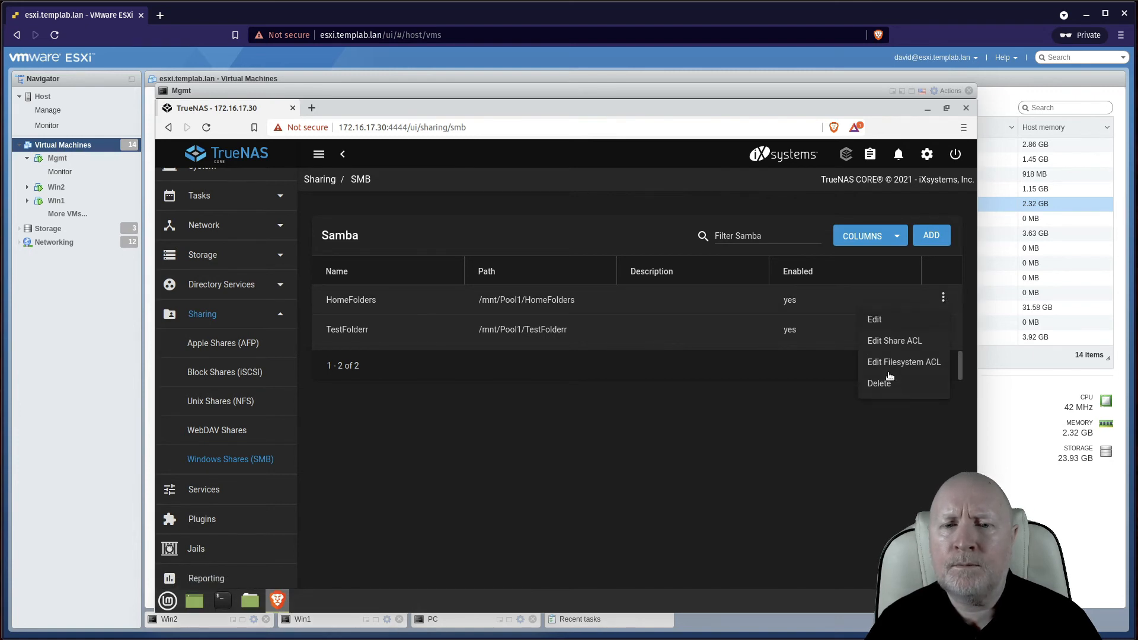
click(581, 421)
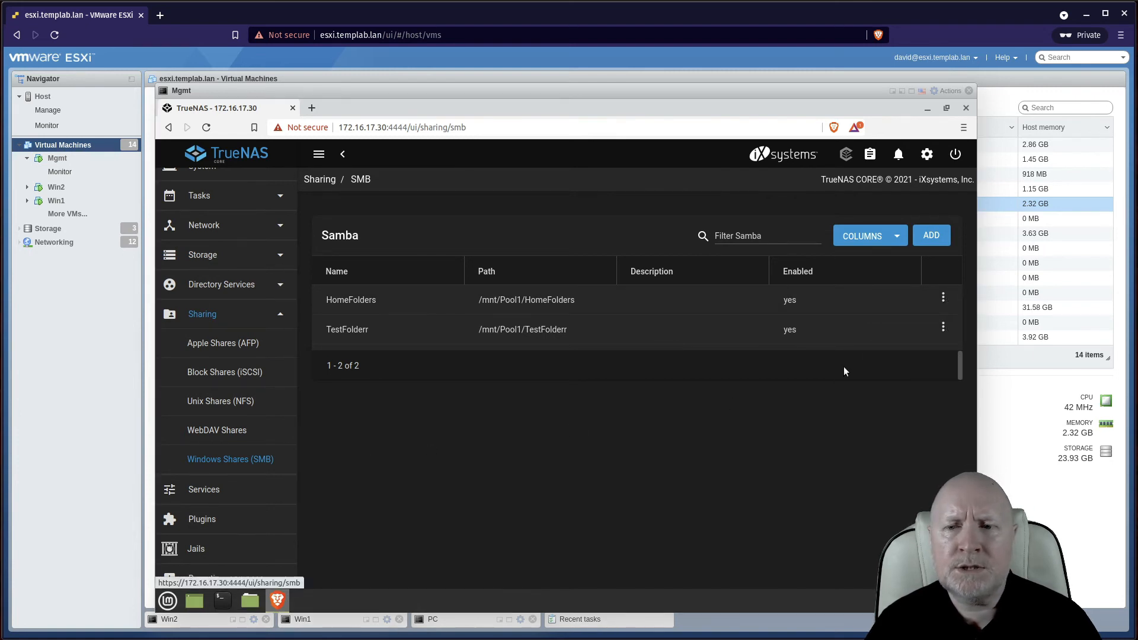
click(944, 298)
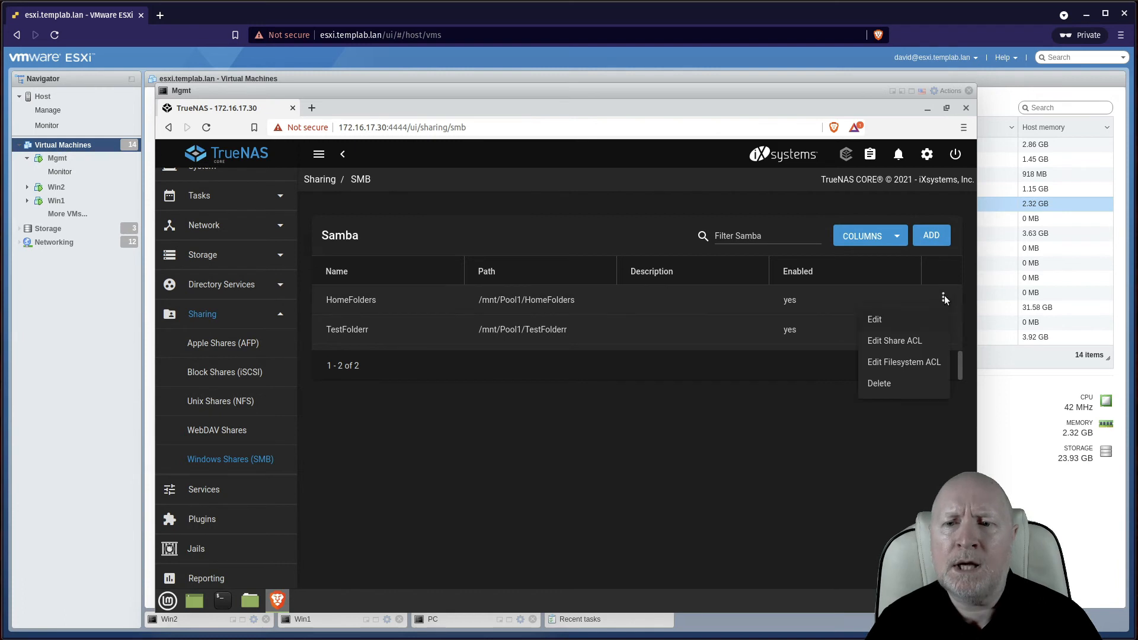
click(896, 322)
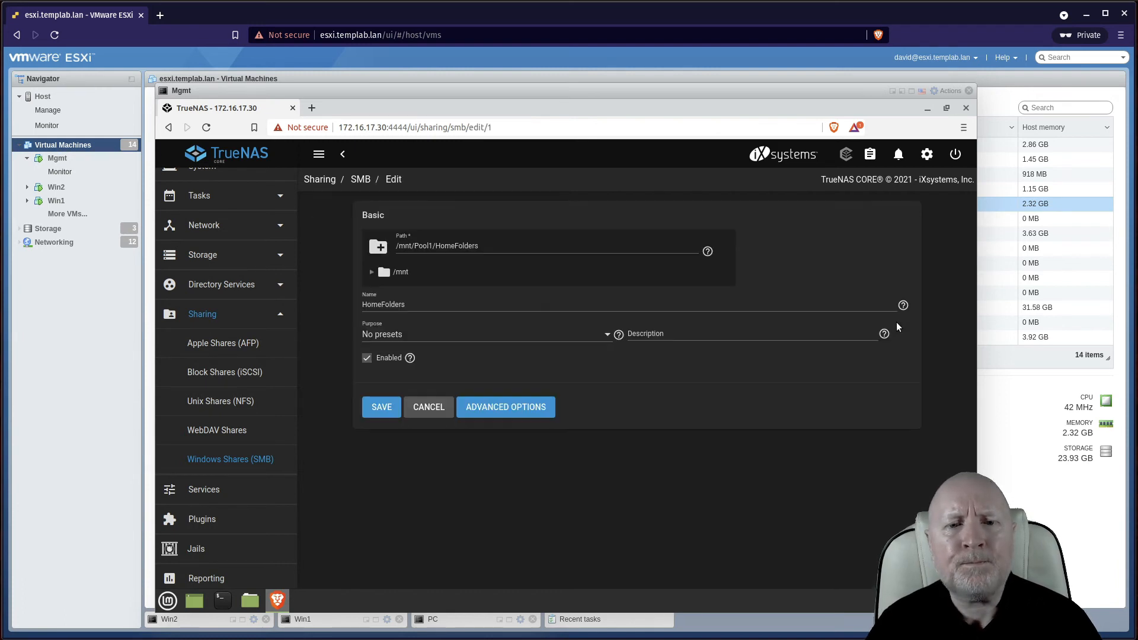
click(503, 415)
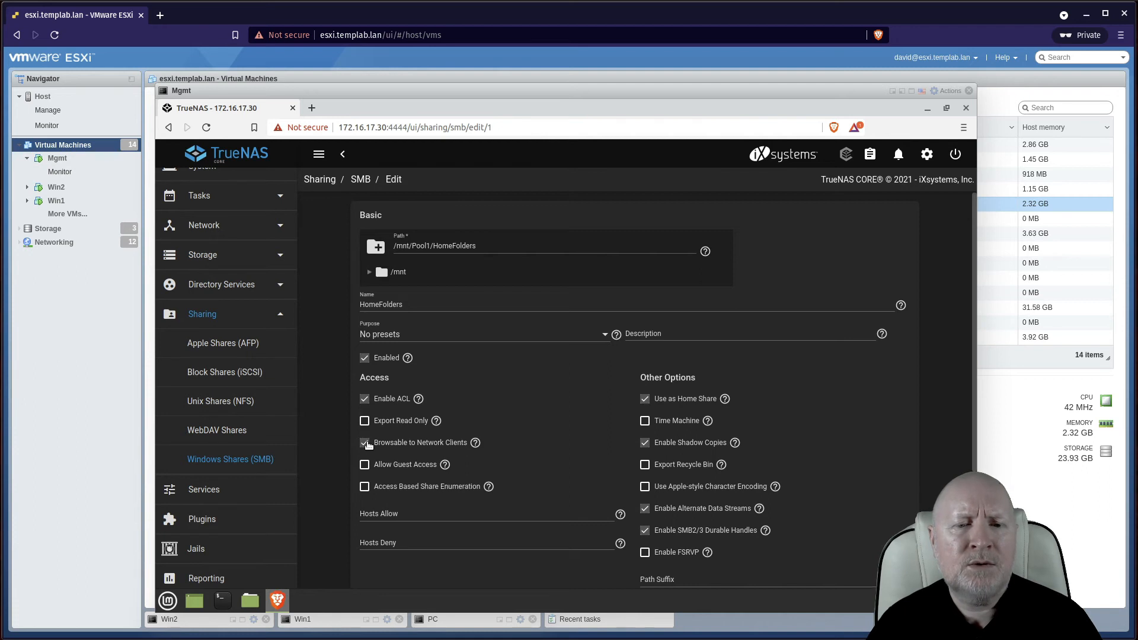
click(364, 442)
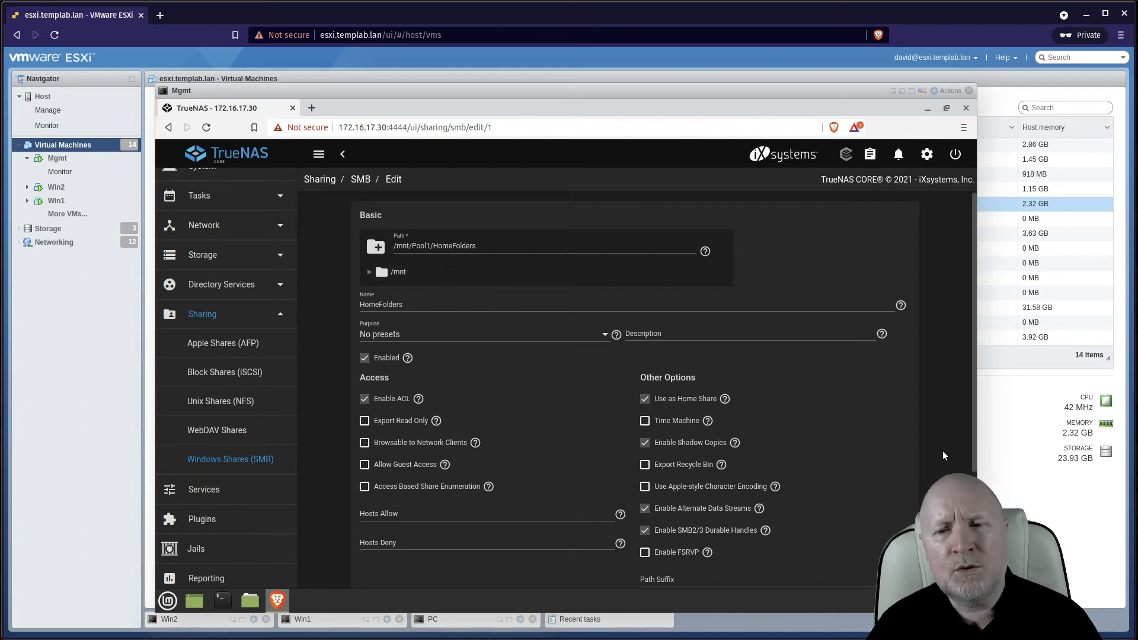
scroll(379, 261, down, 5)
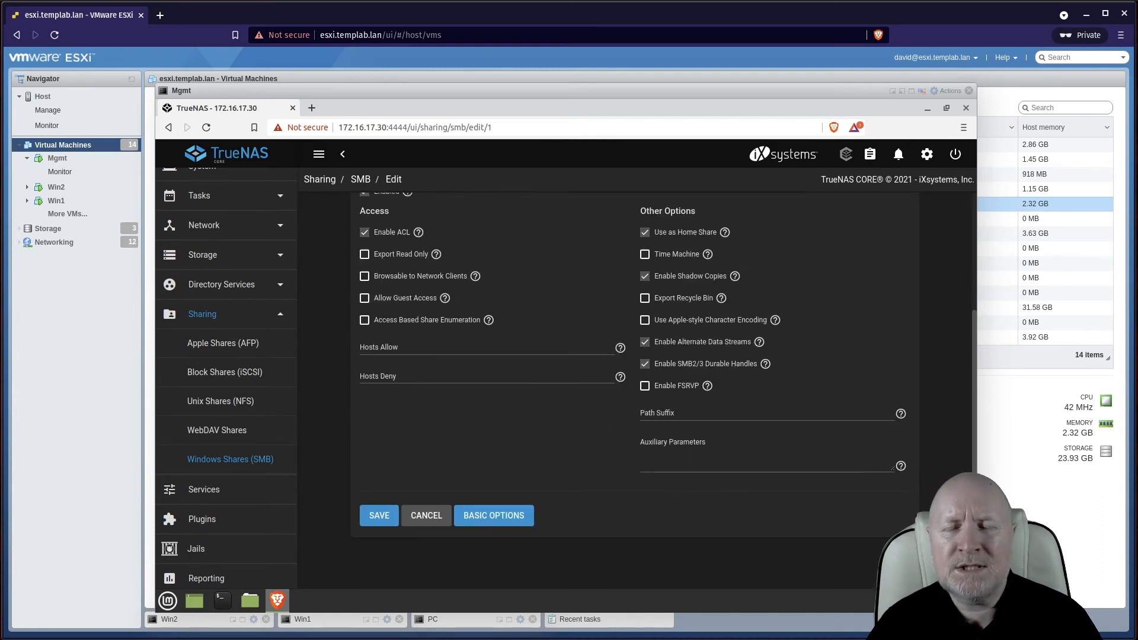
scroll(950, 368, up, 5)
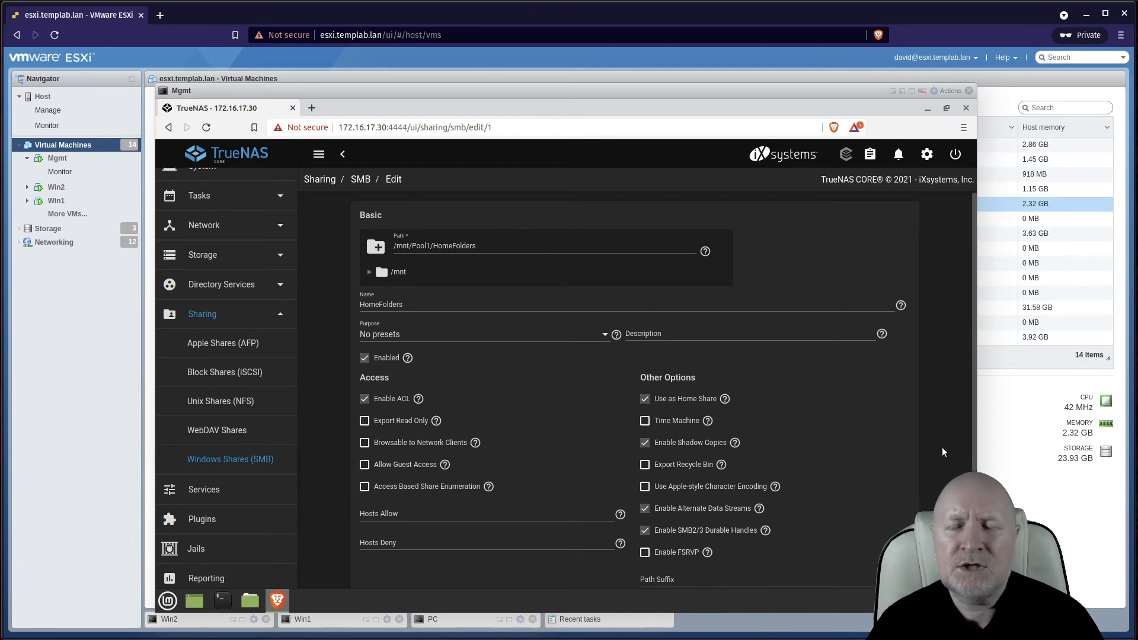
scroll(944, 452, down, 3)
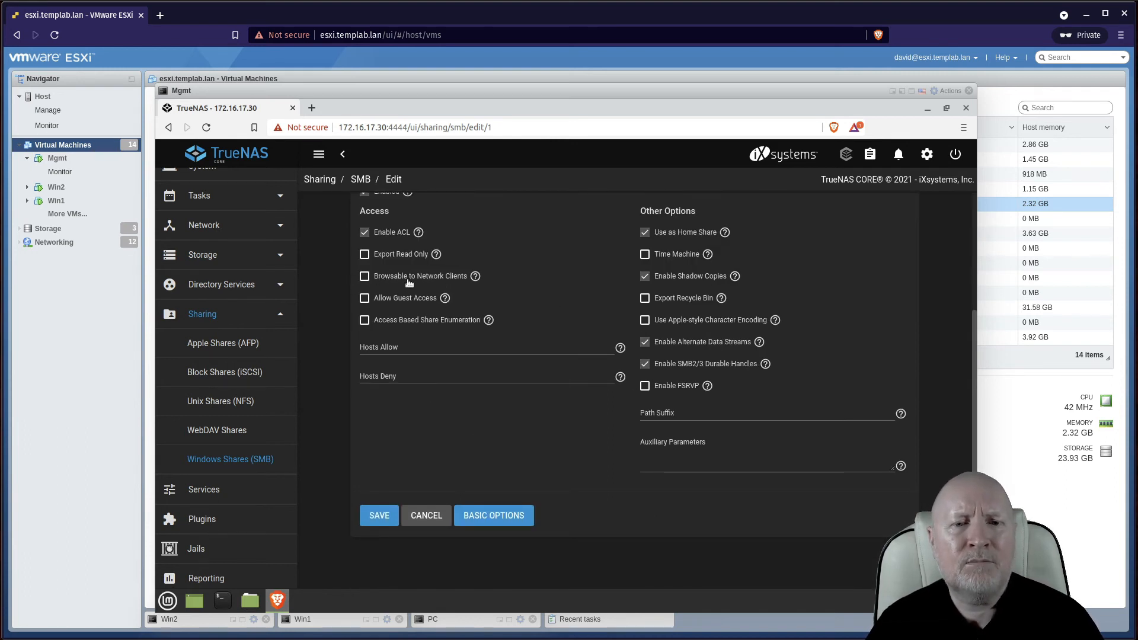
click(384, 513)
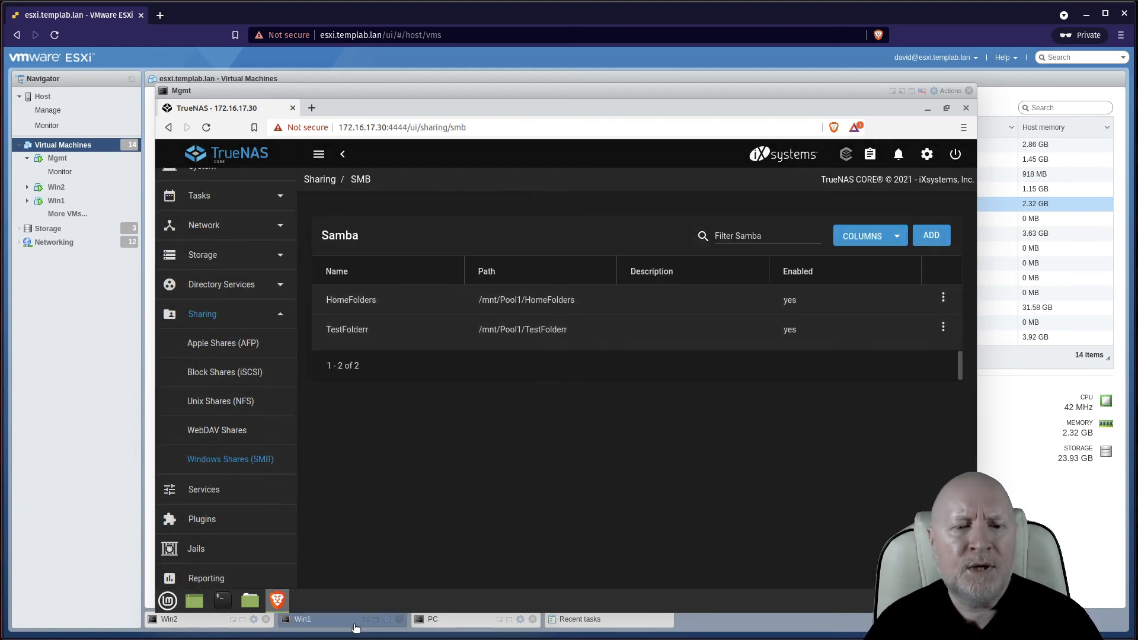
Go up to the TRUENAS share list on Win1 and Win2, checking the david, fred and TestFolderr entries
click(375, 626)
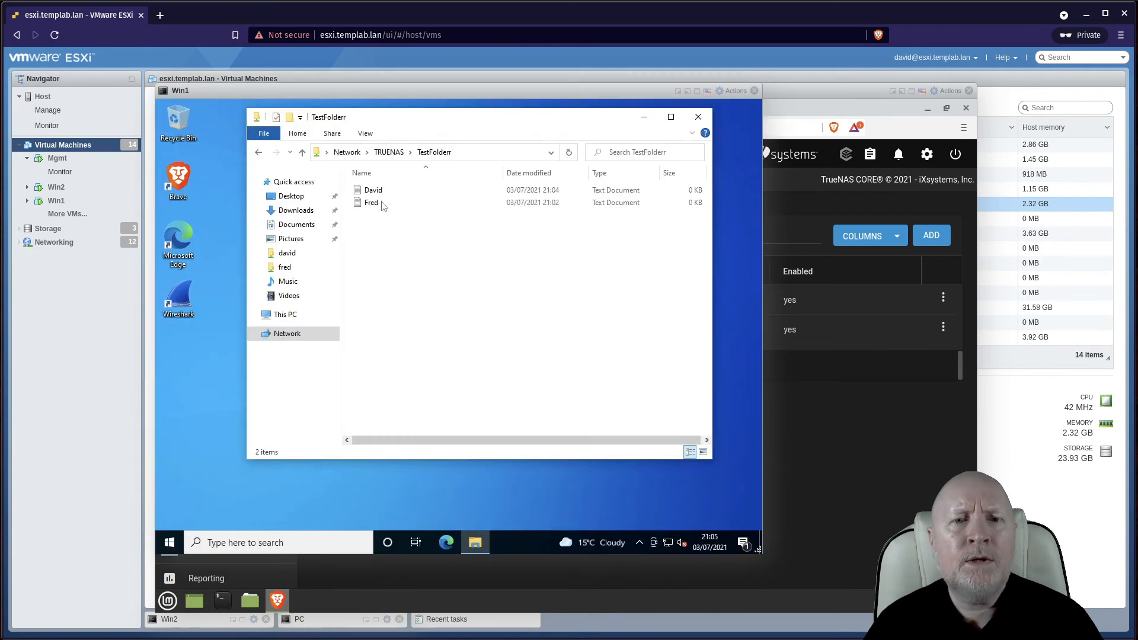
click(386, 155)
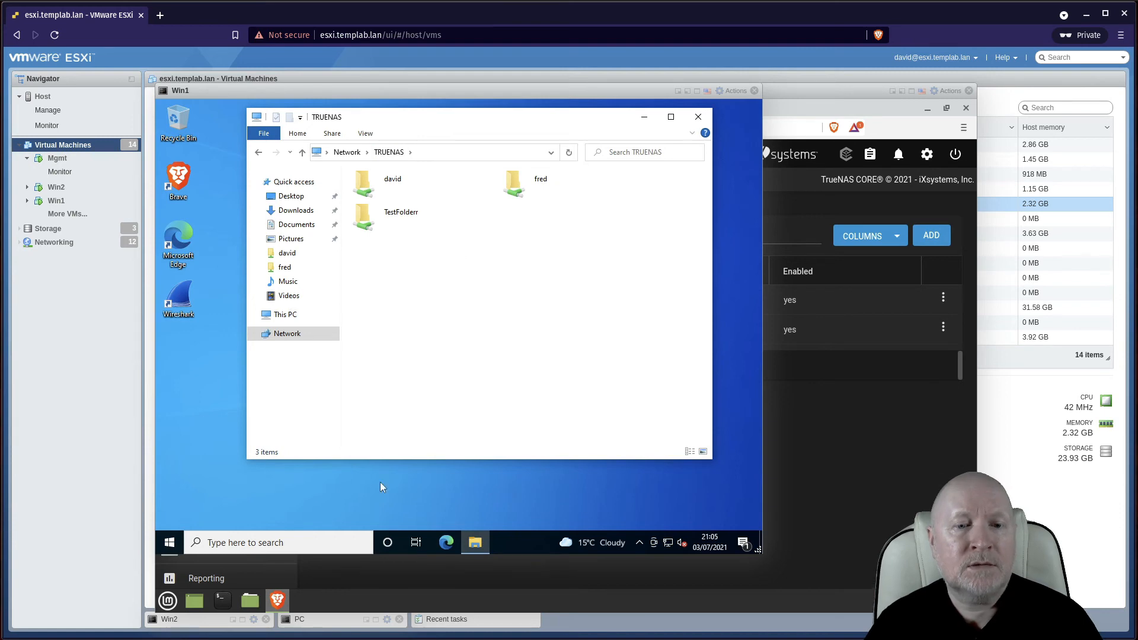
click(247, 624)
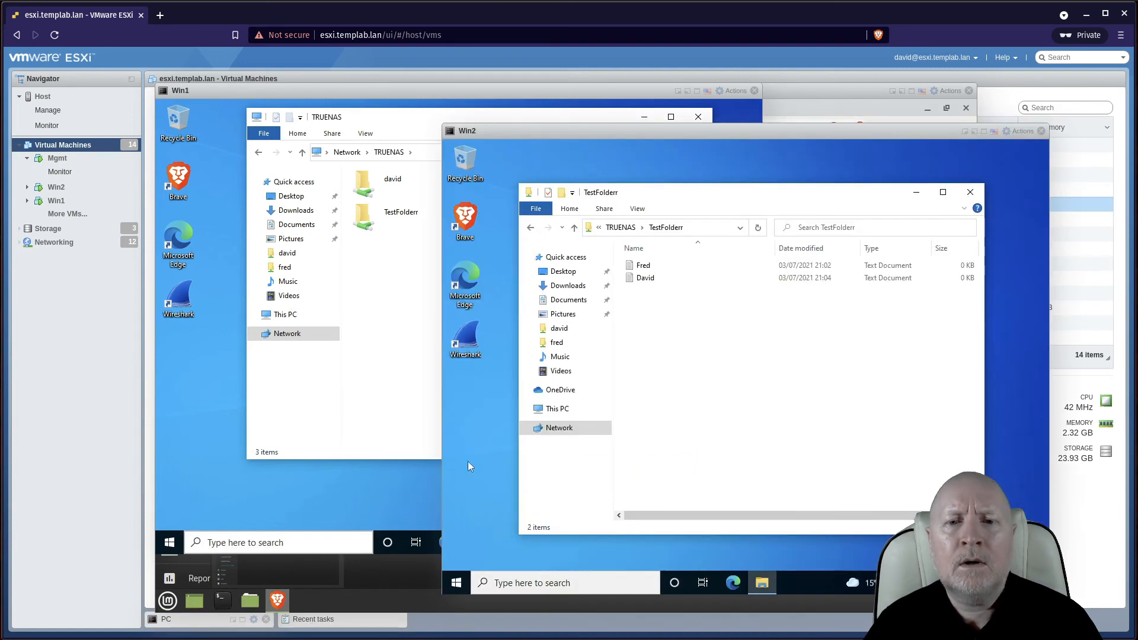
click(618, 227)
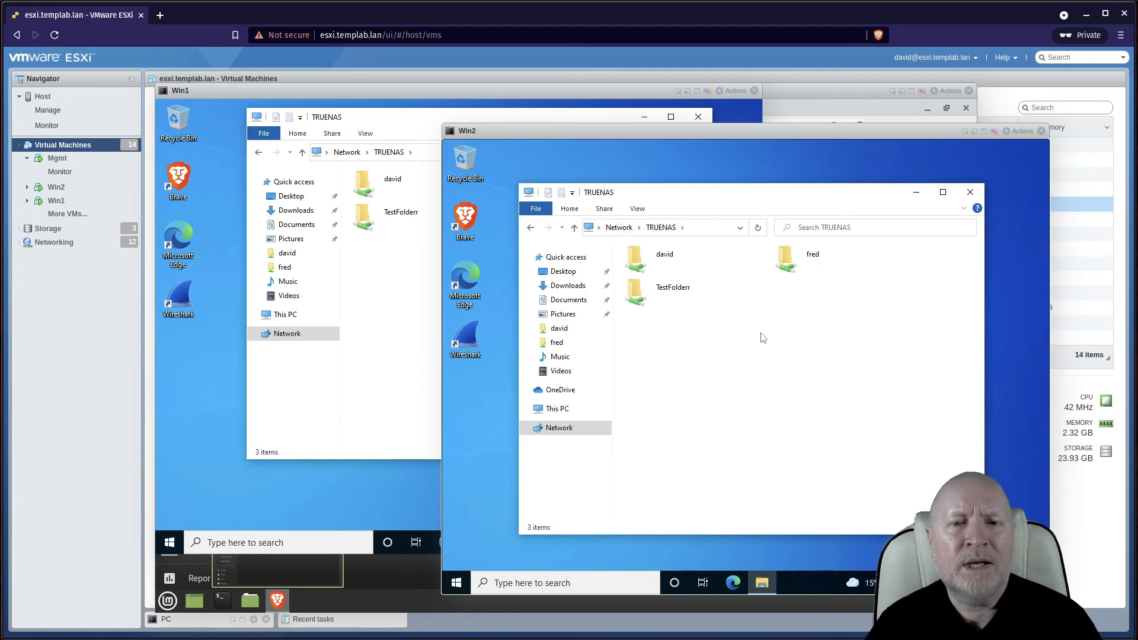
click(664, 291)
click(664, 264)
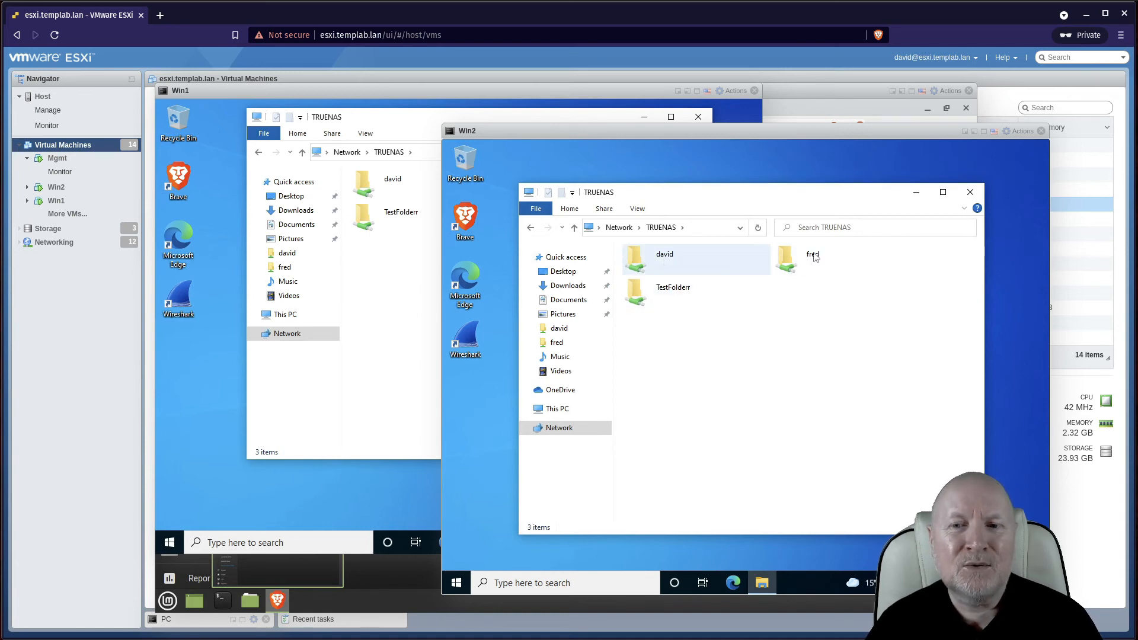
click(839, 257)
click(656, 261)
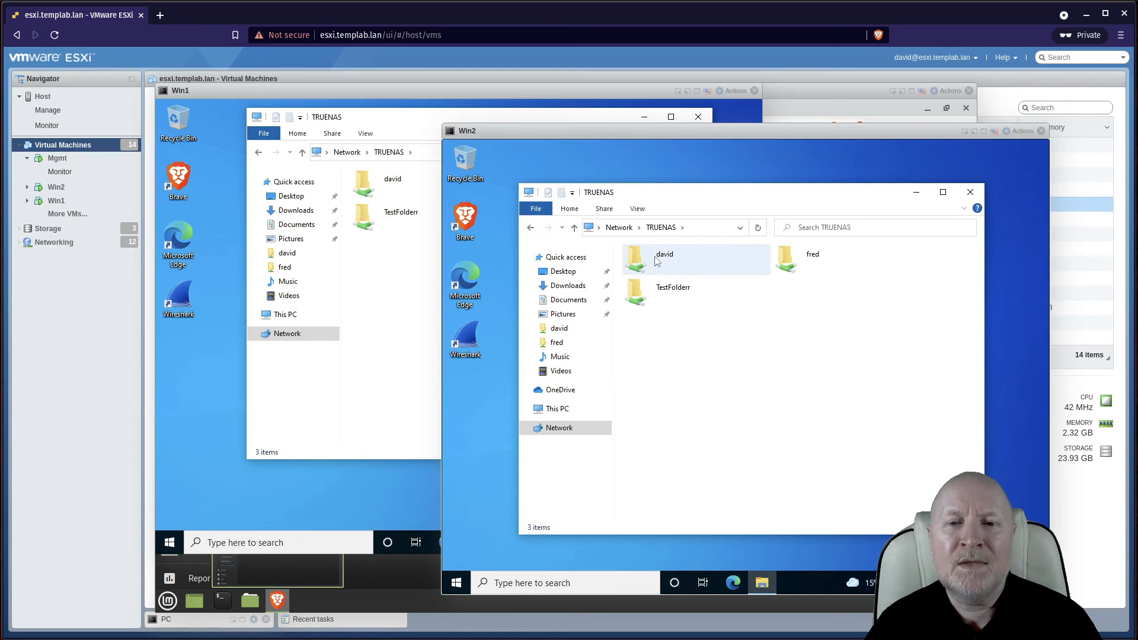
click(760, 281)
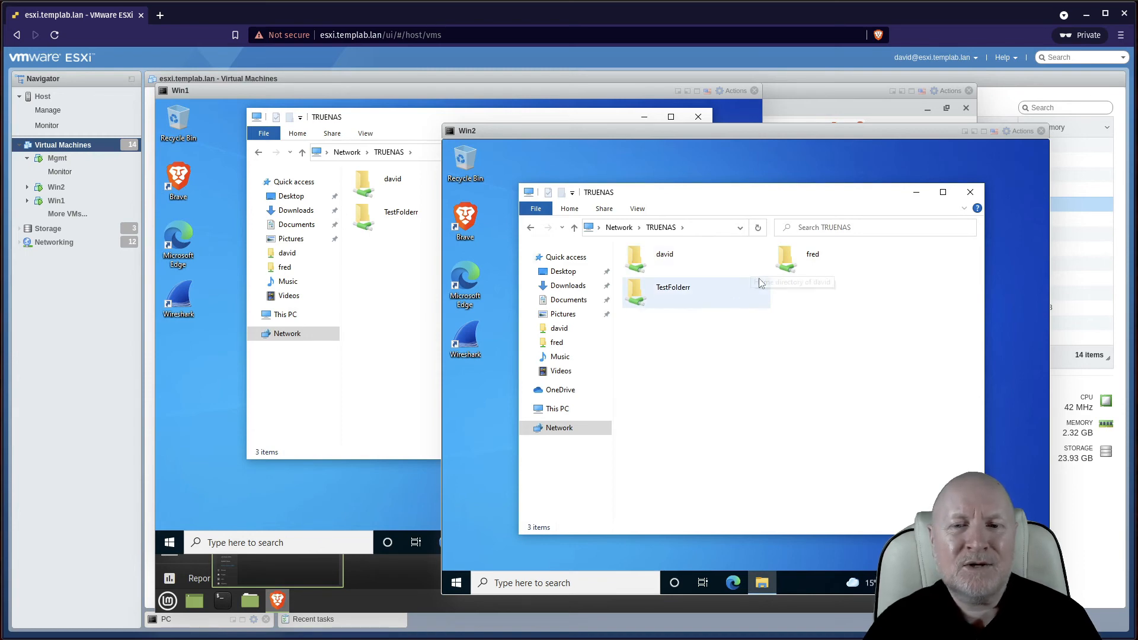
click(746, 262)
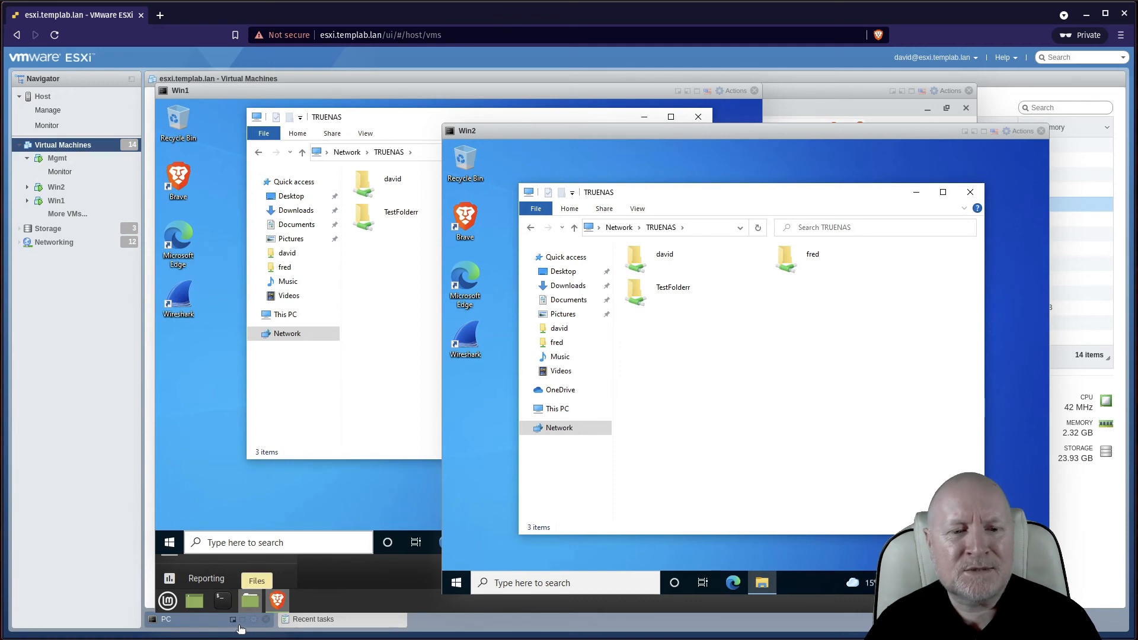
In the TrueNAS Shell, run 'cd /mnt/Pool1' and 'ls -al' to view Pool1's permissions
click(686, 92)
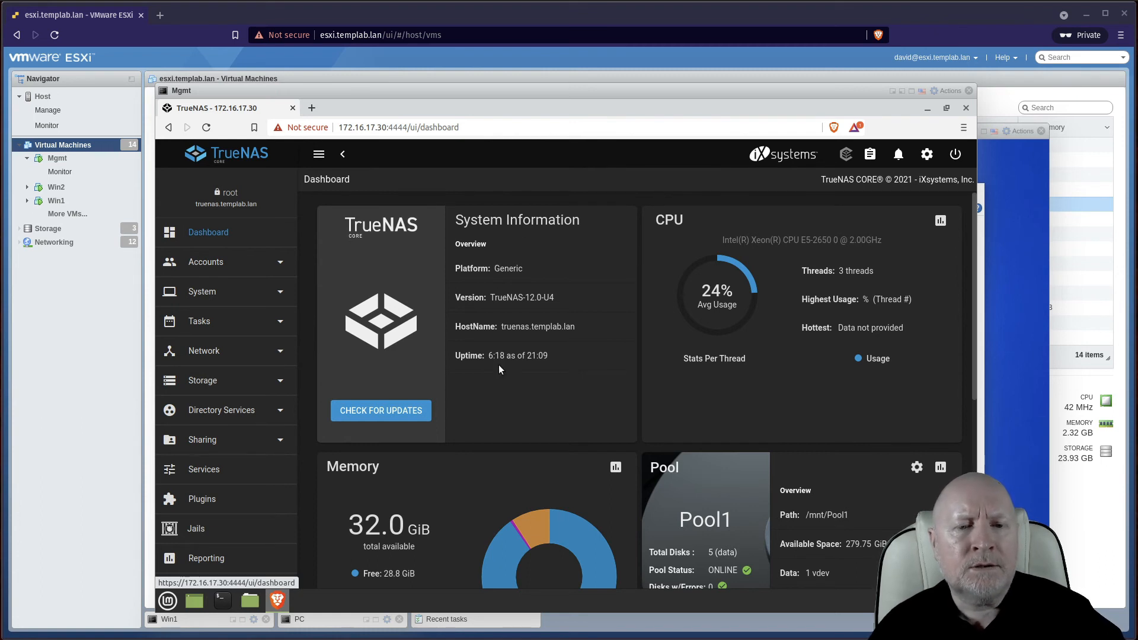
scroll(231, 456, down, 3)
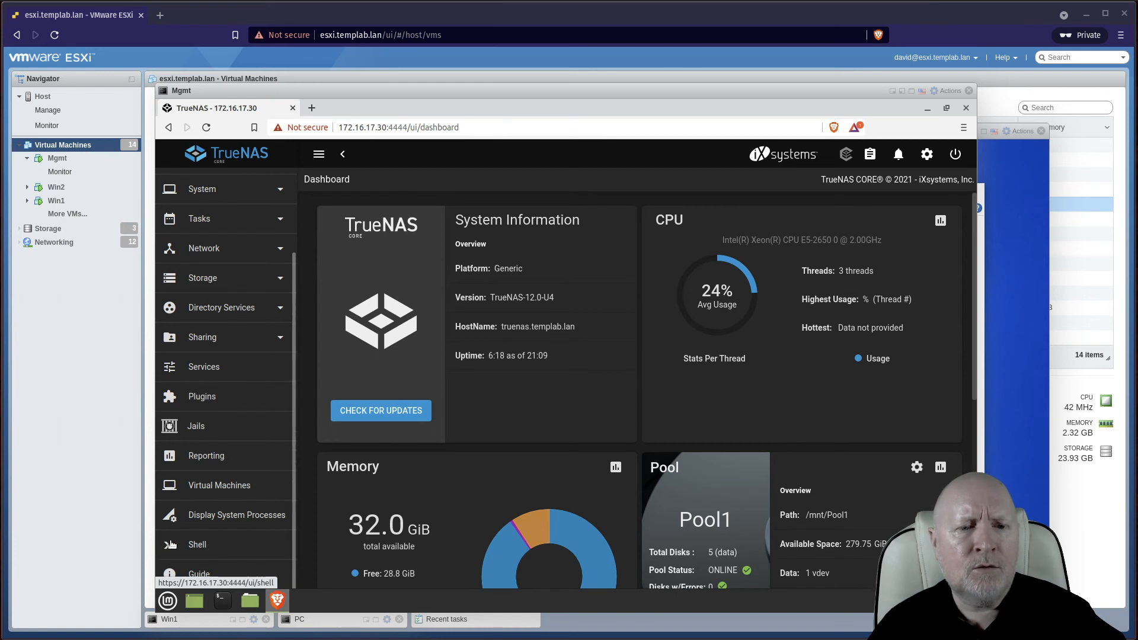
click(190, 544)
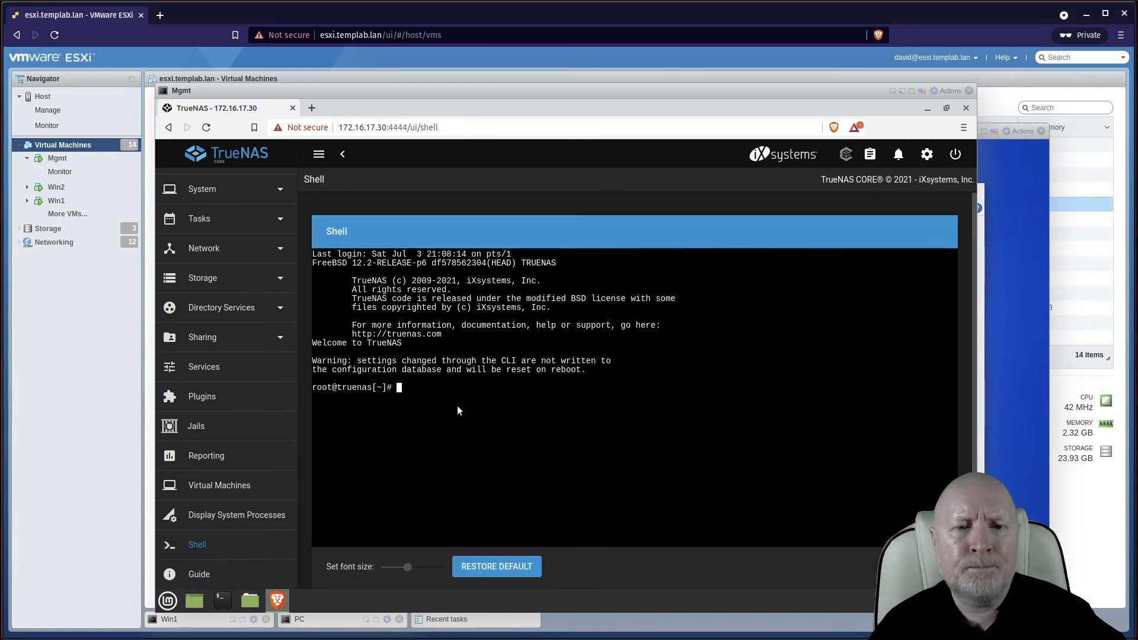
text(cd /)
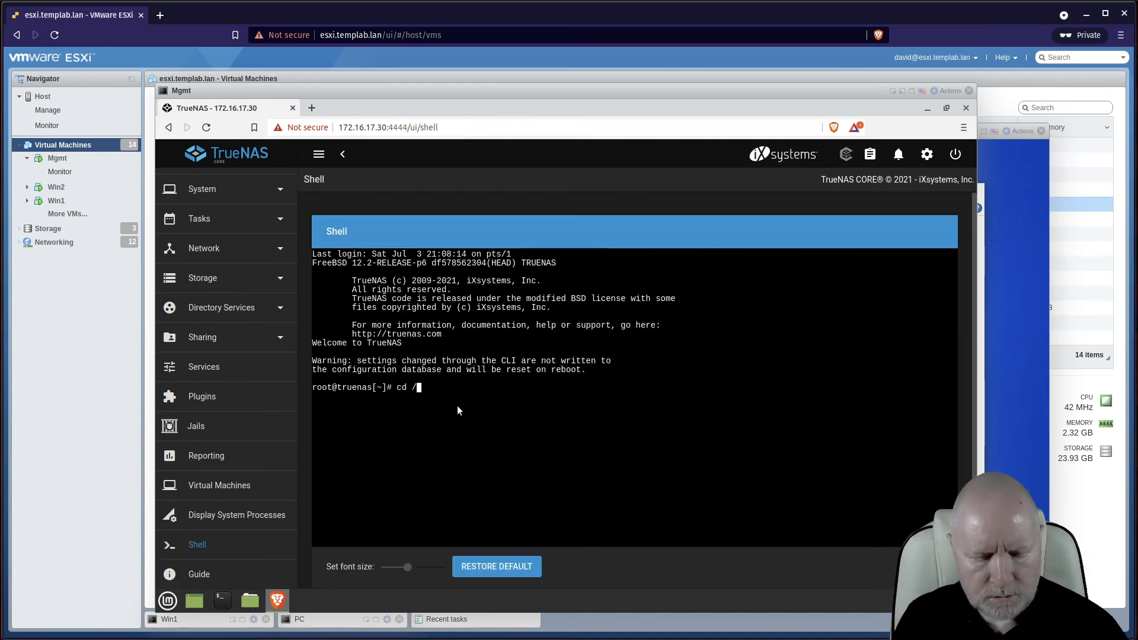
text(mnt/)
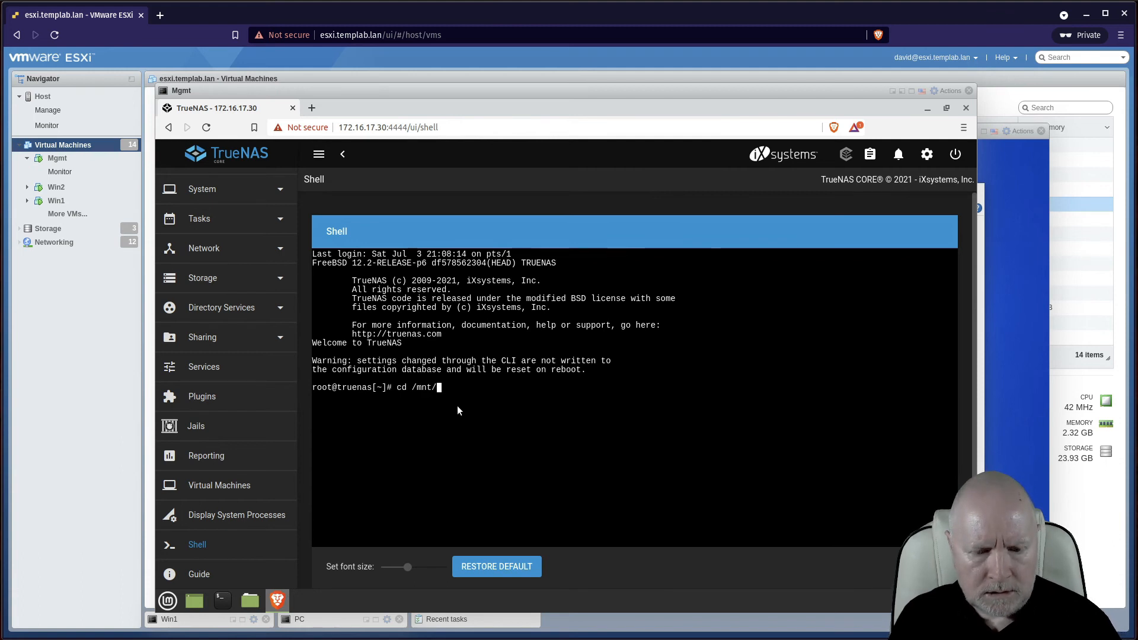
text(Pool1/)
key(Return)
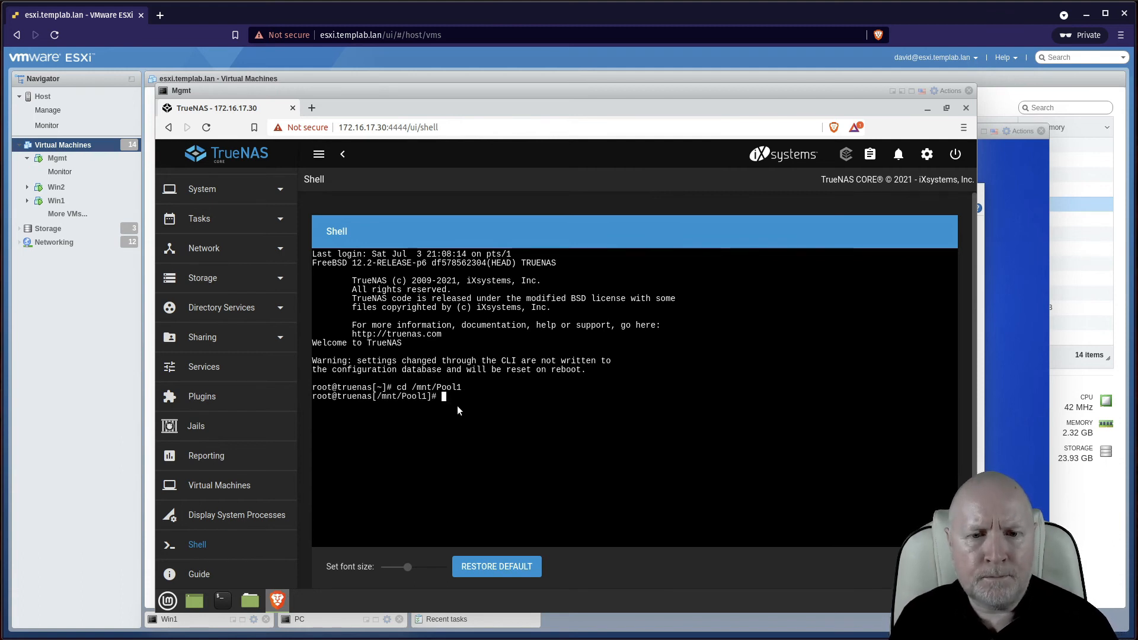
text(ls -al)
key(Return)
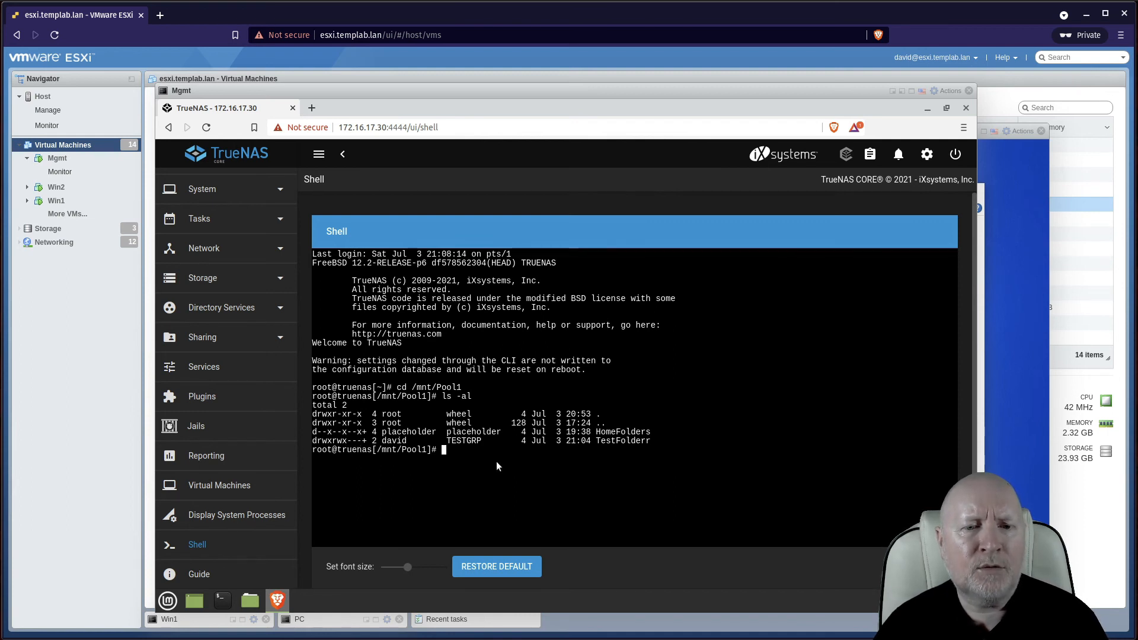
Change into TestFolderr and run 'ls -al' to list David.txt and Fred.txt
text(cd)
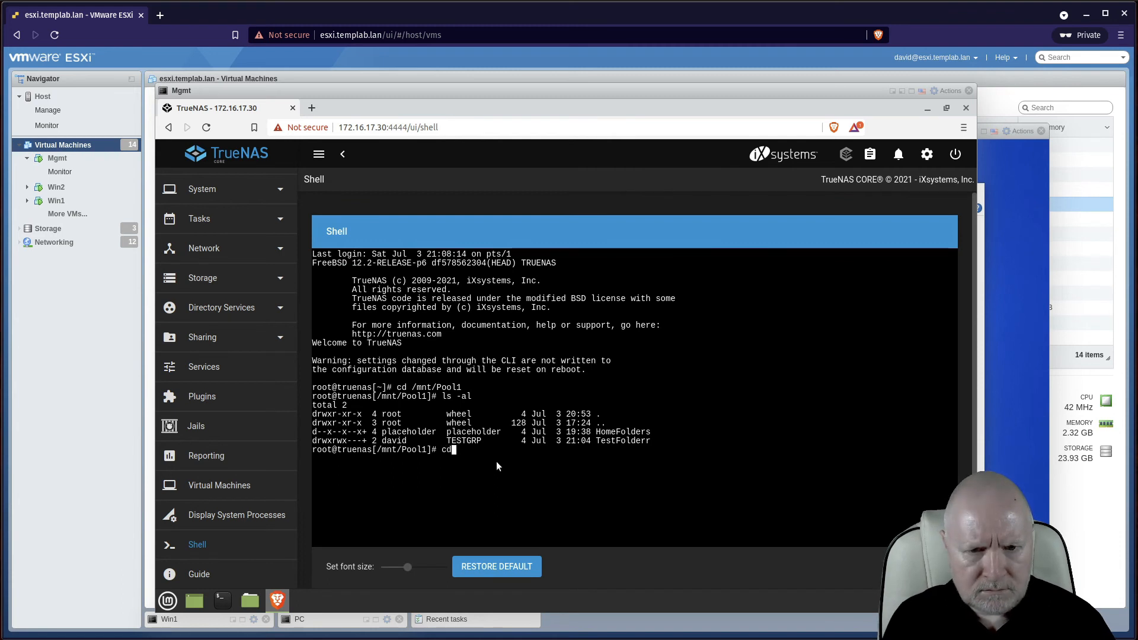
text( tes)
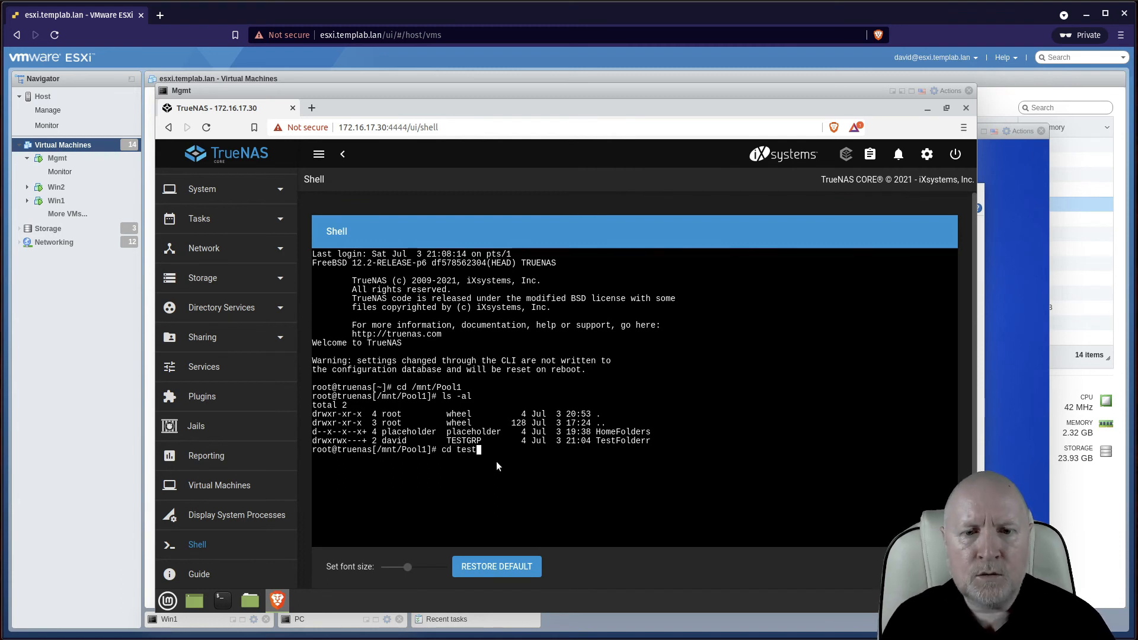
text(t)
key(BackSpace)
key(BackSpace)
key(BackSpace)
key(BackSpace)
text(T)
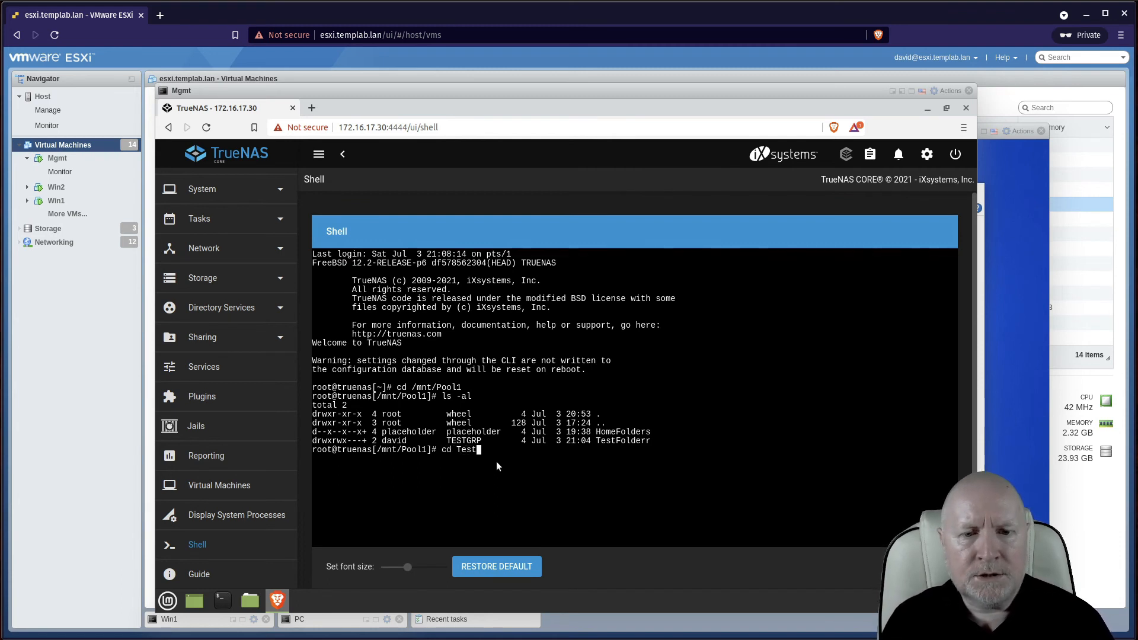
text(est)
key(Tab)
key(Return)
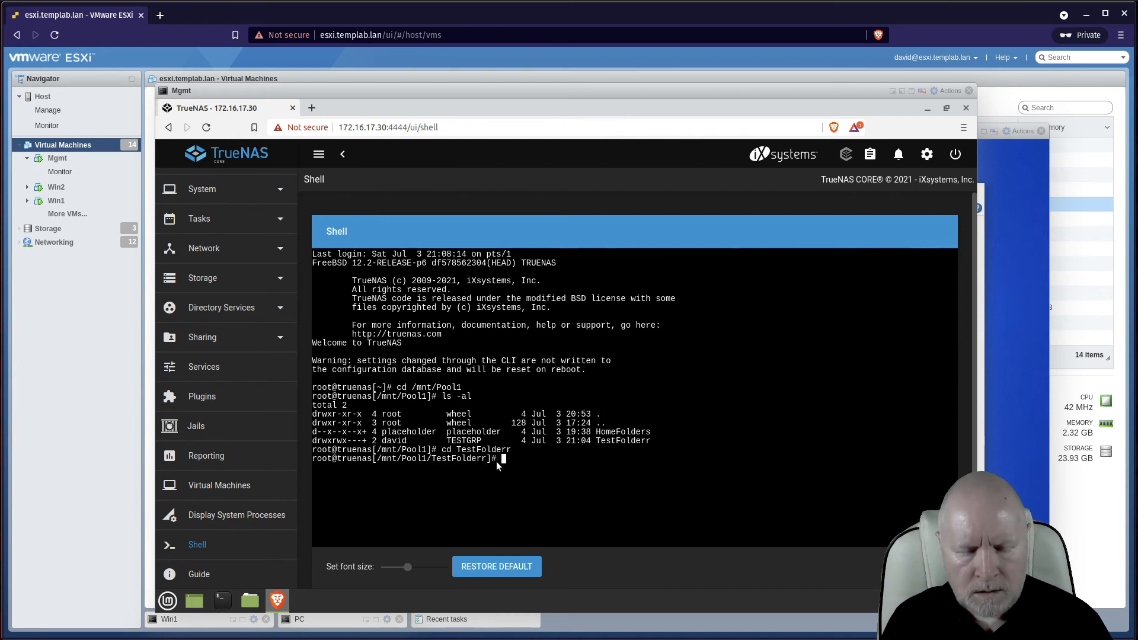
text(ls -0)
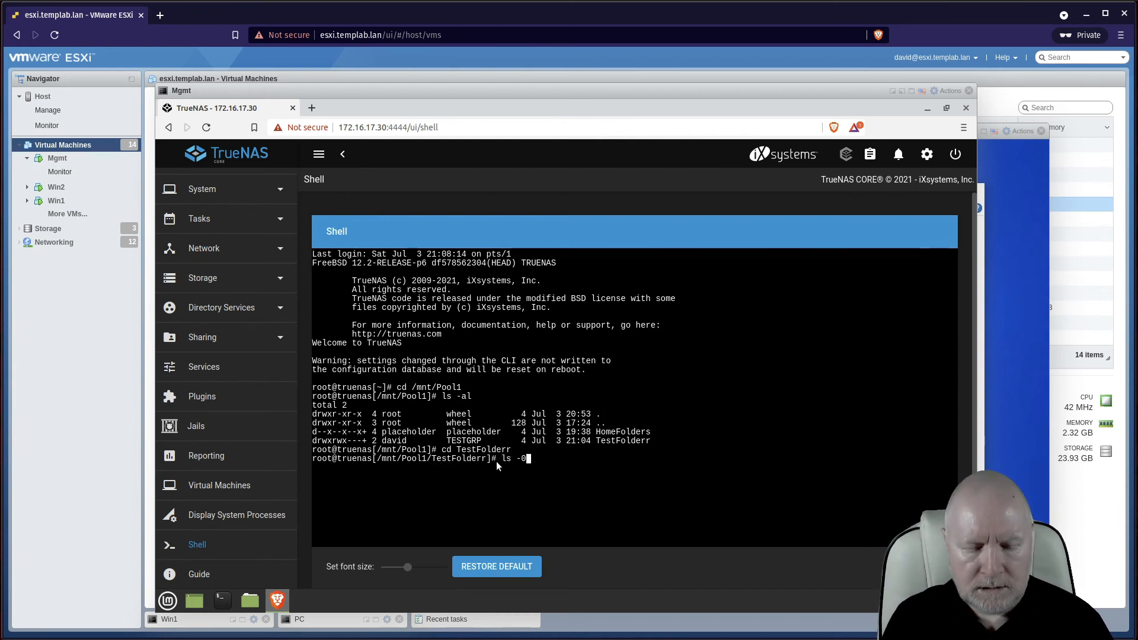
key(BackSpace)
text(al)
key(Return)
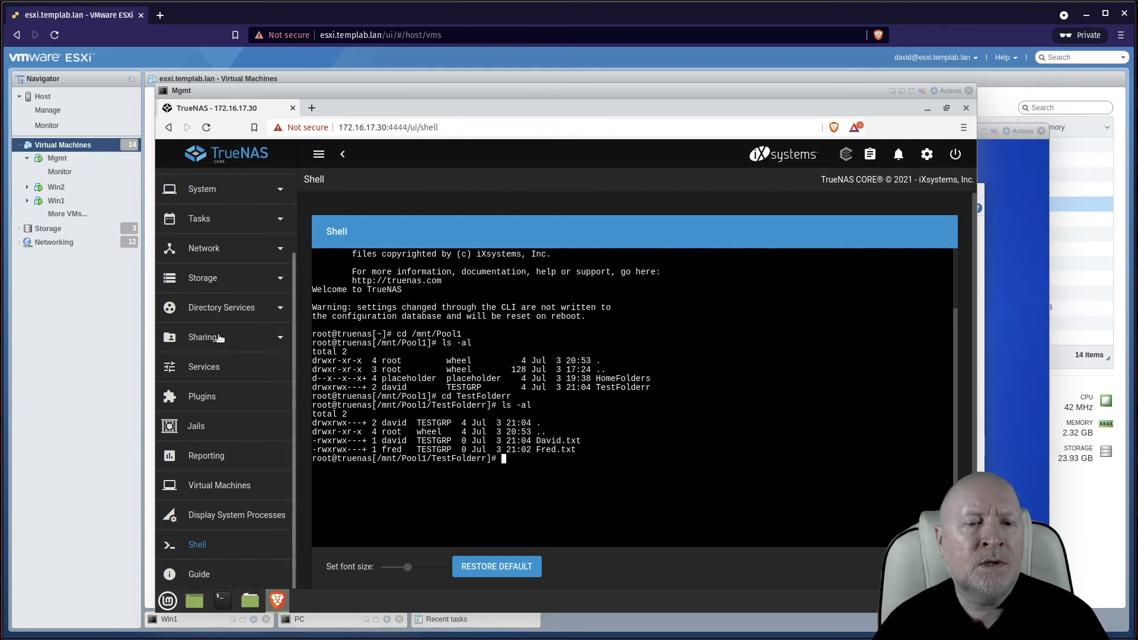
From Storage > Pools, edit TestFolderr's permissions and delete the owner@ ACL entry
click(215, 281)
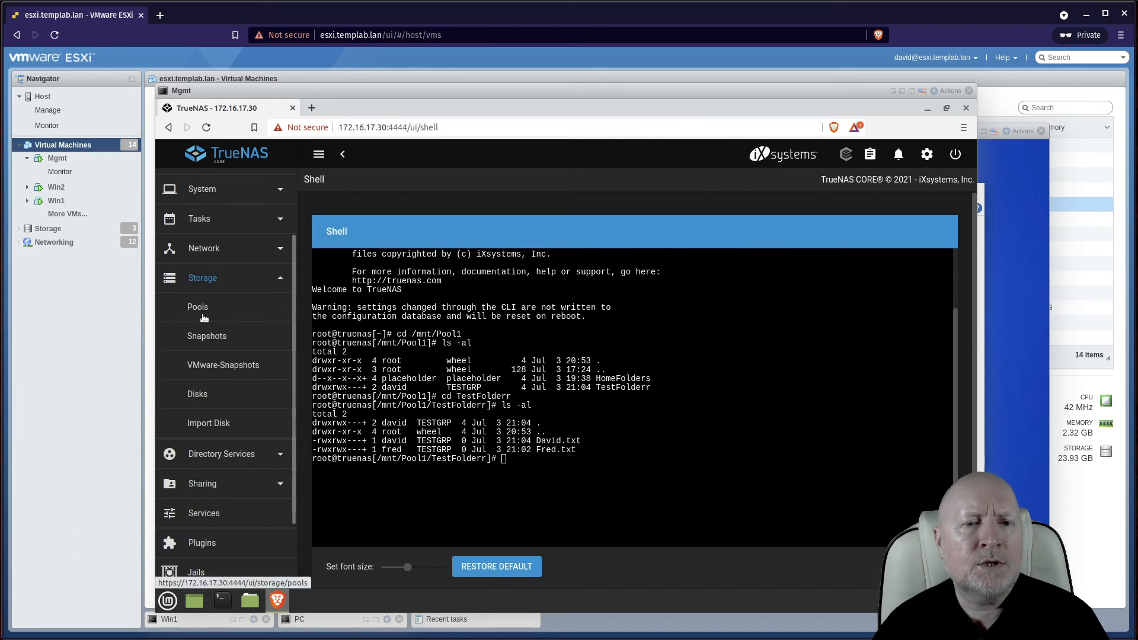
click(199, 310)
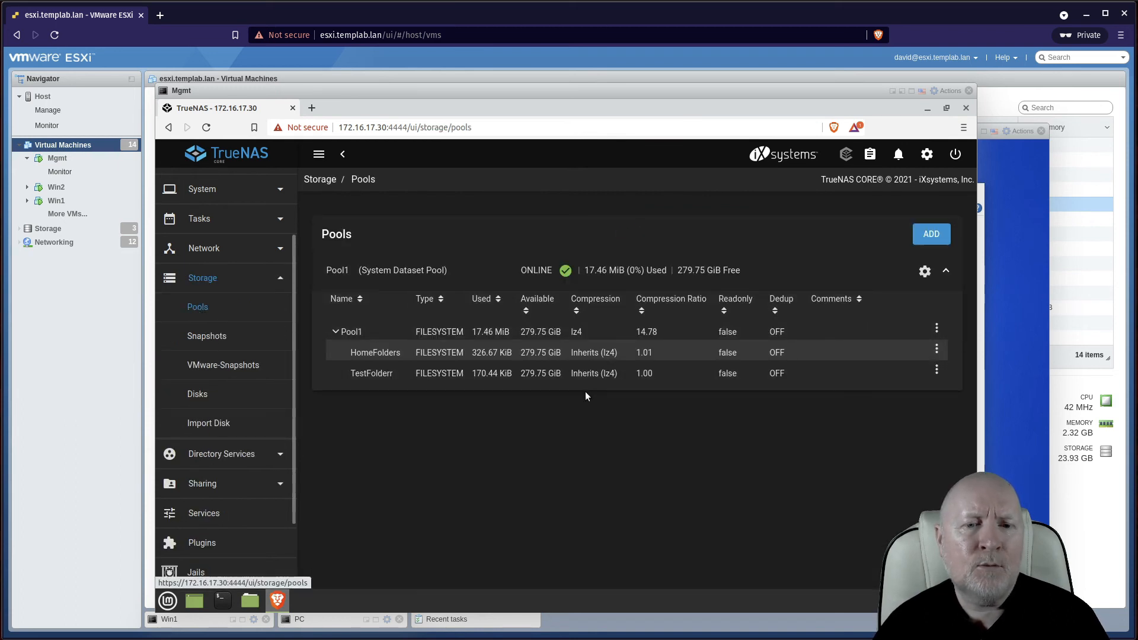
click(937, 370)
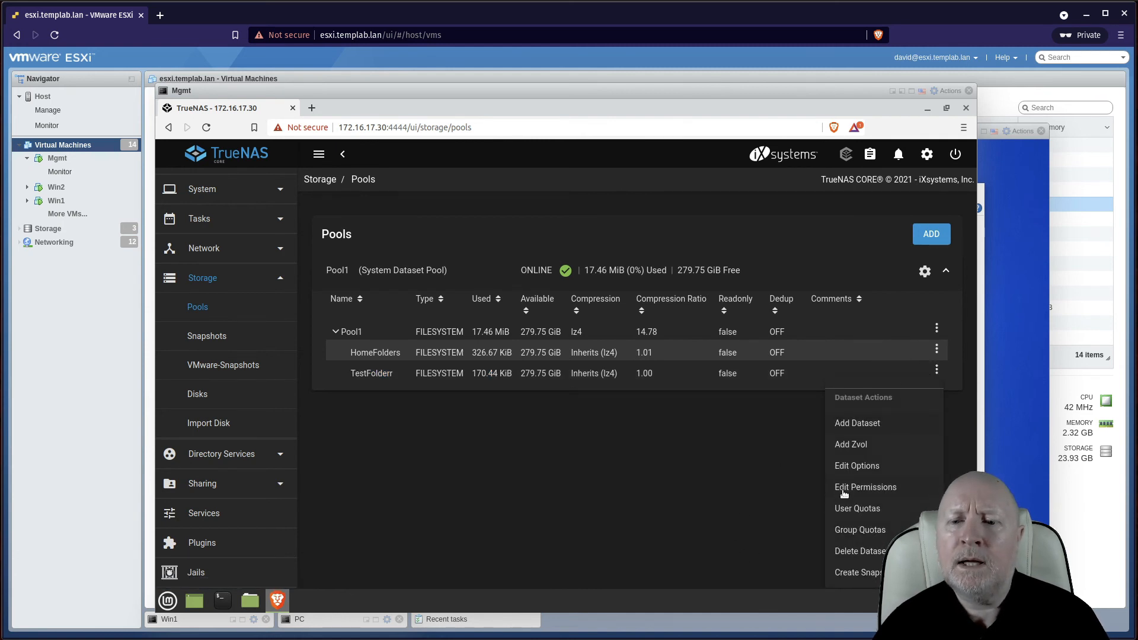
click(857, 488)
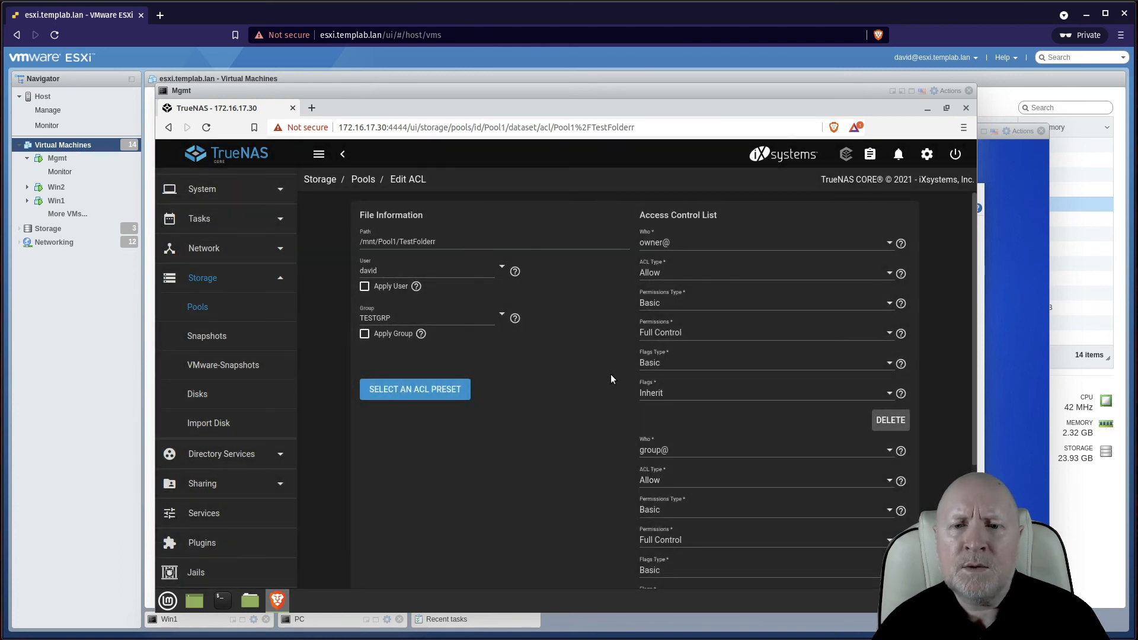
click(879, 421)
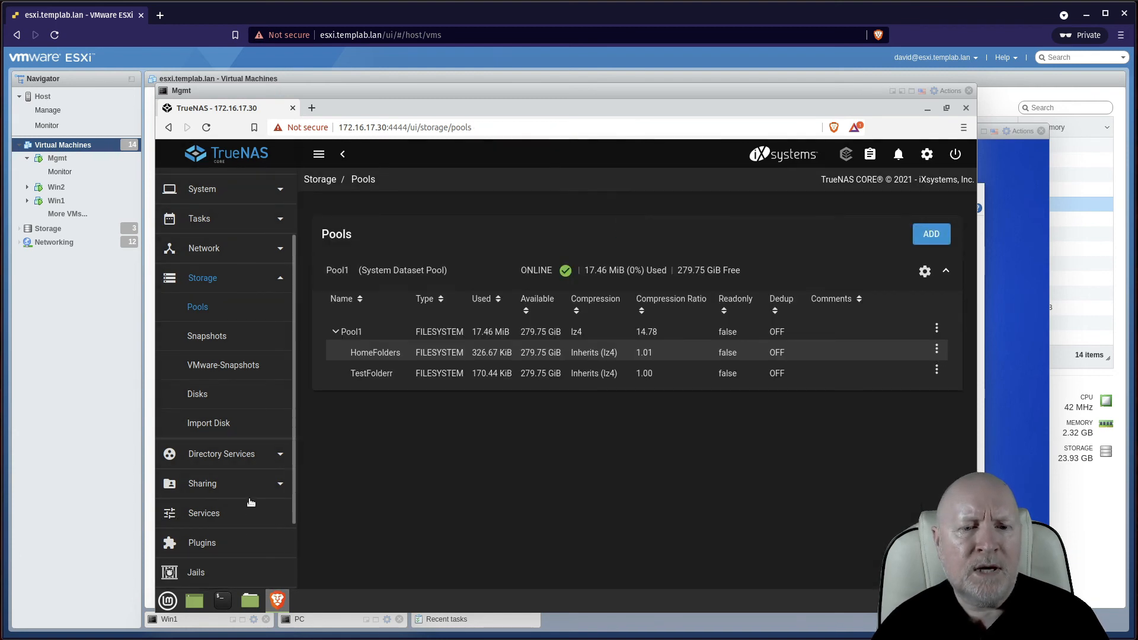
scroll(252, 503, down, 2)
scroll(234, 524, down, 2)
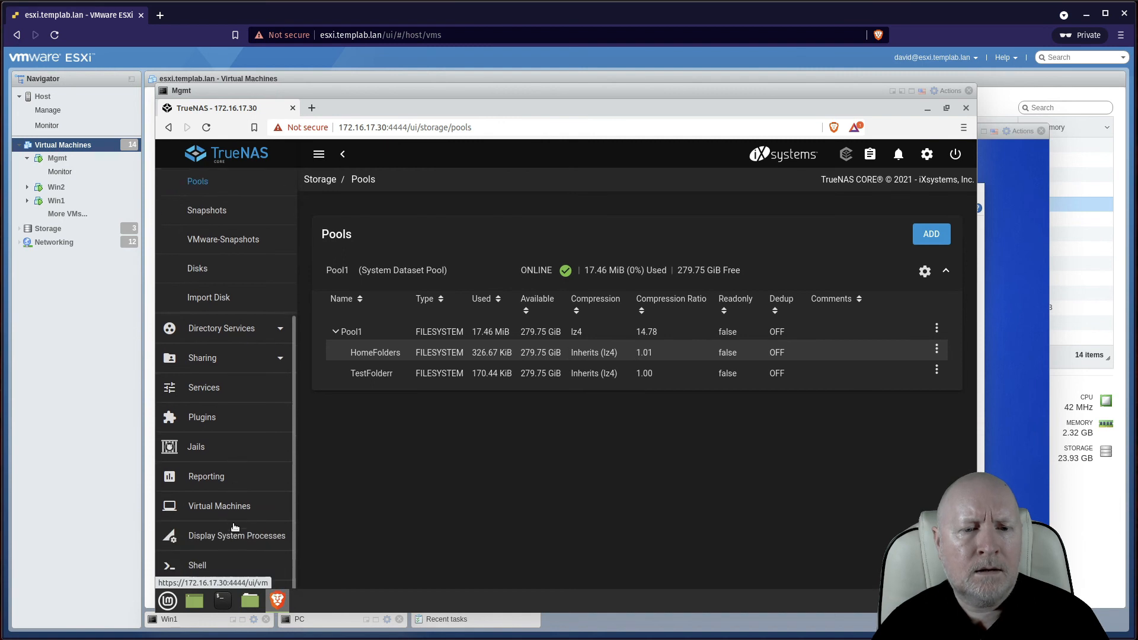
Reopen the Shell, cd to /mnt/Pool1/TestFolderr and run 'ls -al' to check owner permissions
click(220, 551)
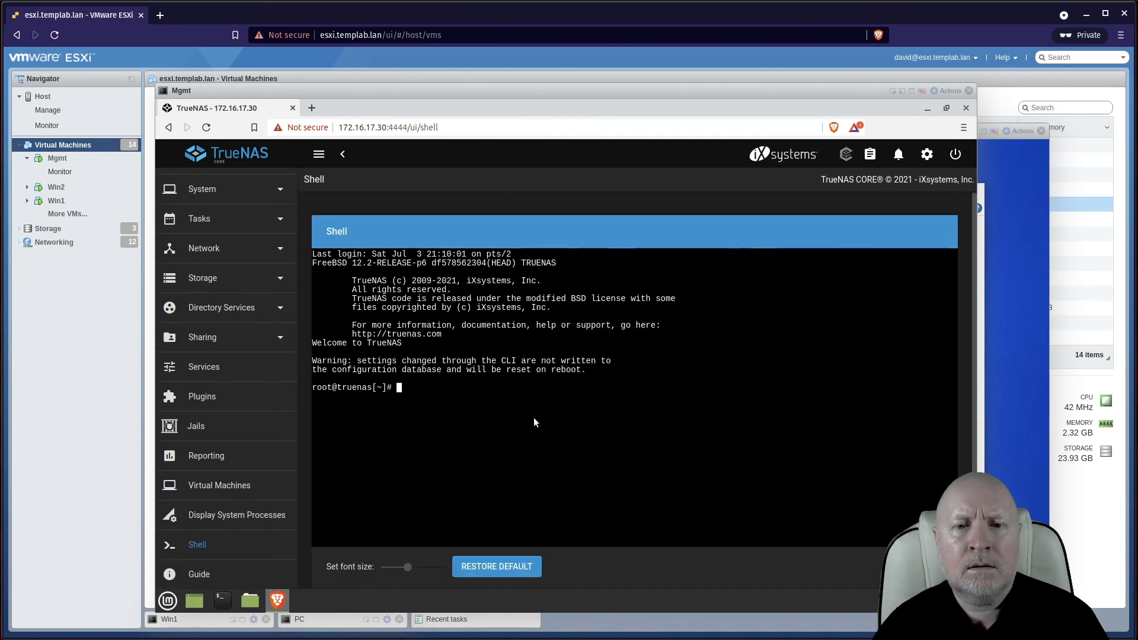
text(cd .mnt)
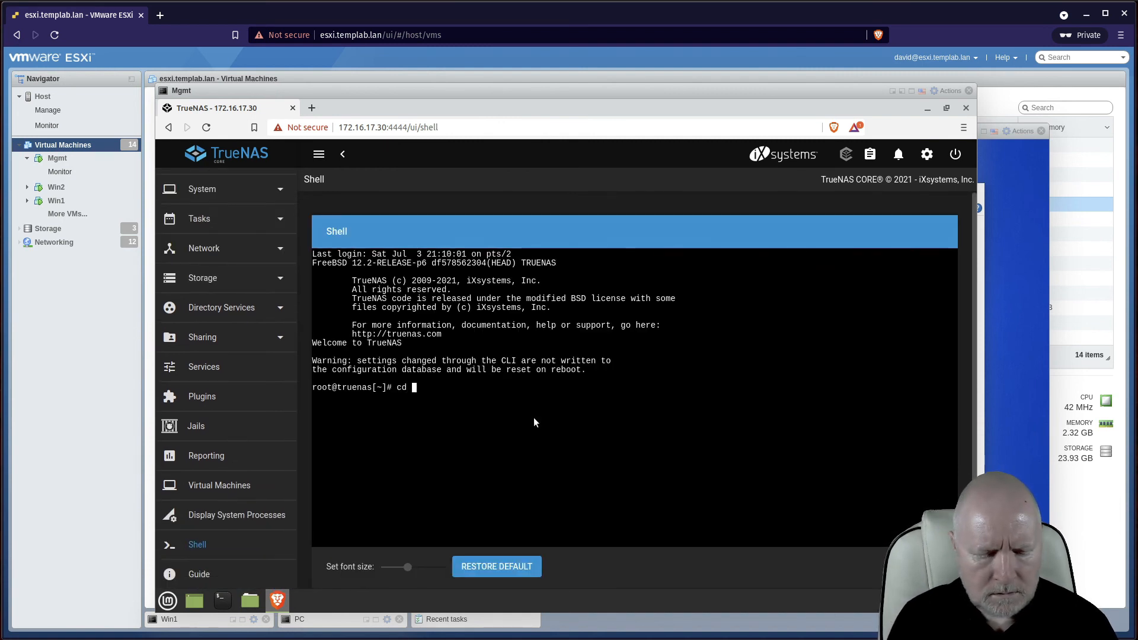
key(BackSpace)
key(BackSpace)
key(BackSpace)
key(BackSpace)
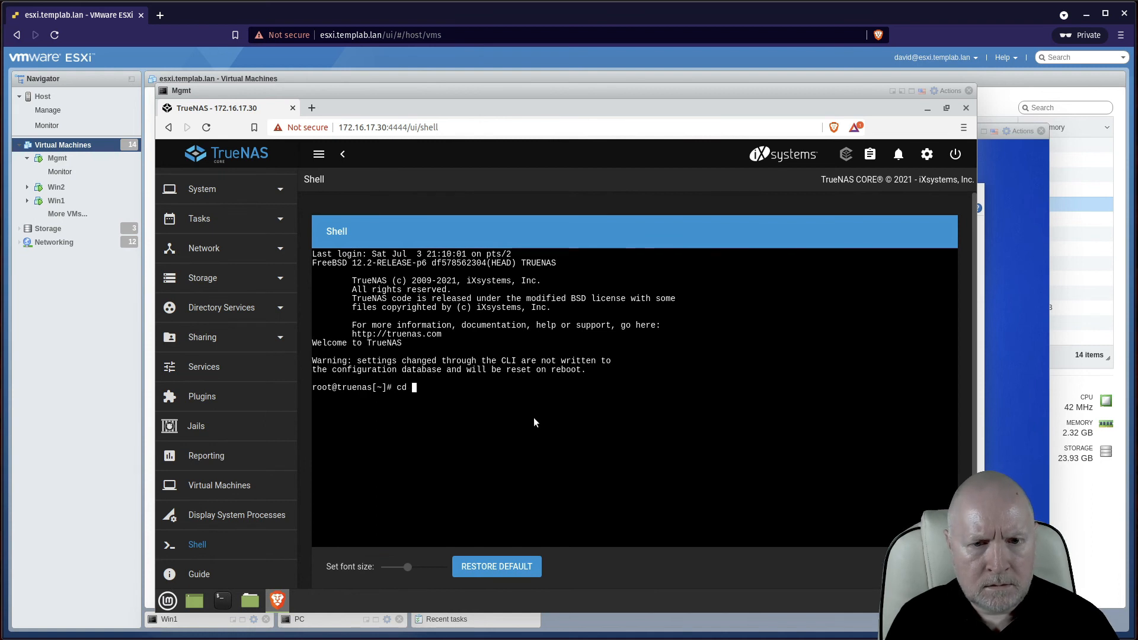
text(/mnt/P)
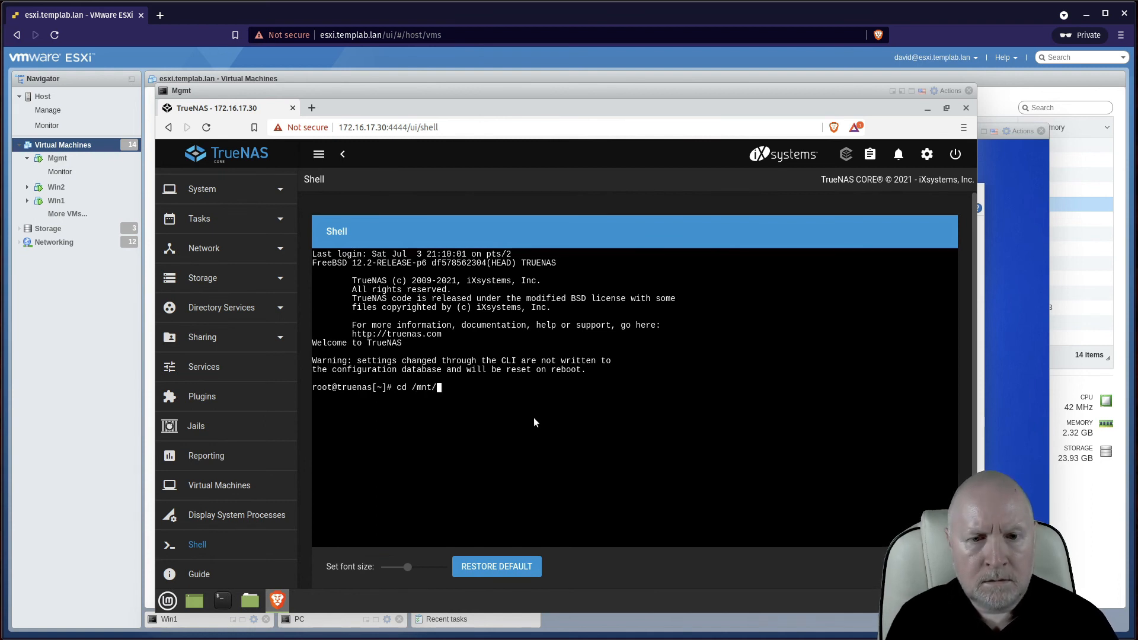
key(Tab)
text(Te)
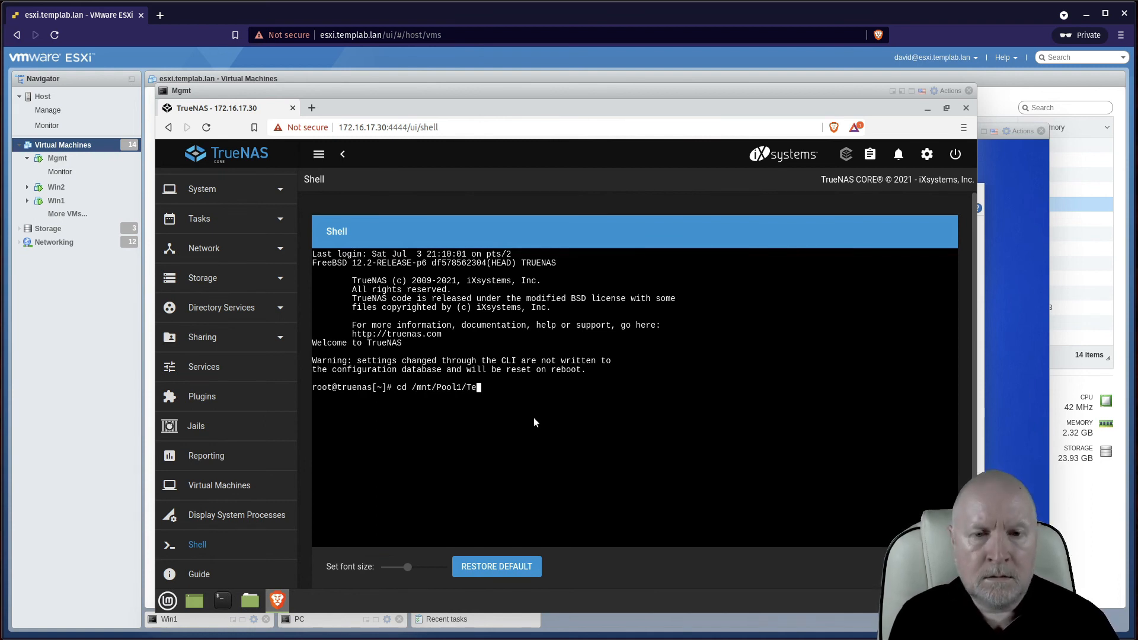
key(Tab)
key(Return)
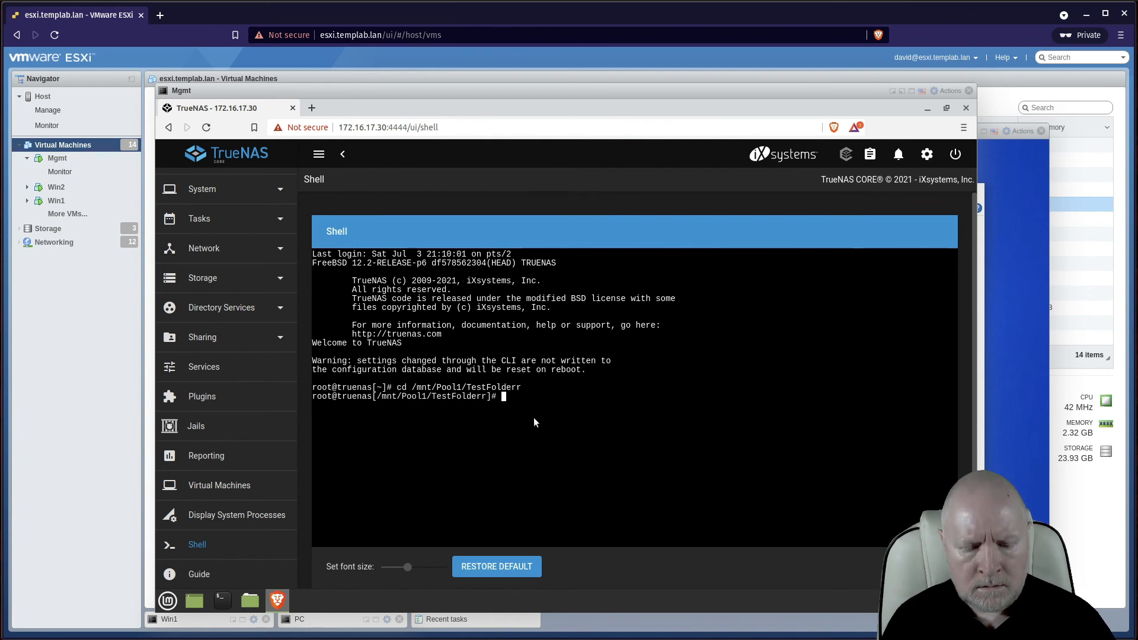
text(ls -al)
key(Return)
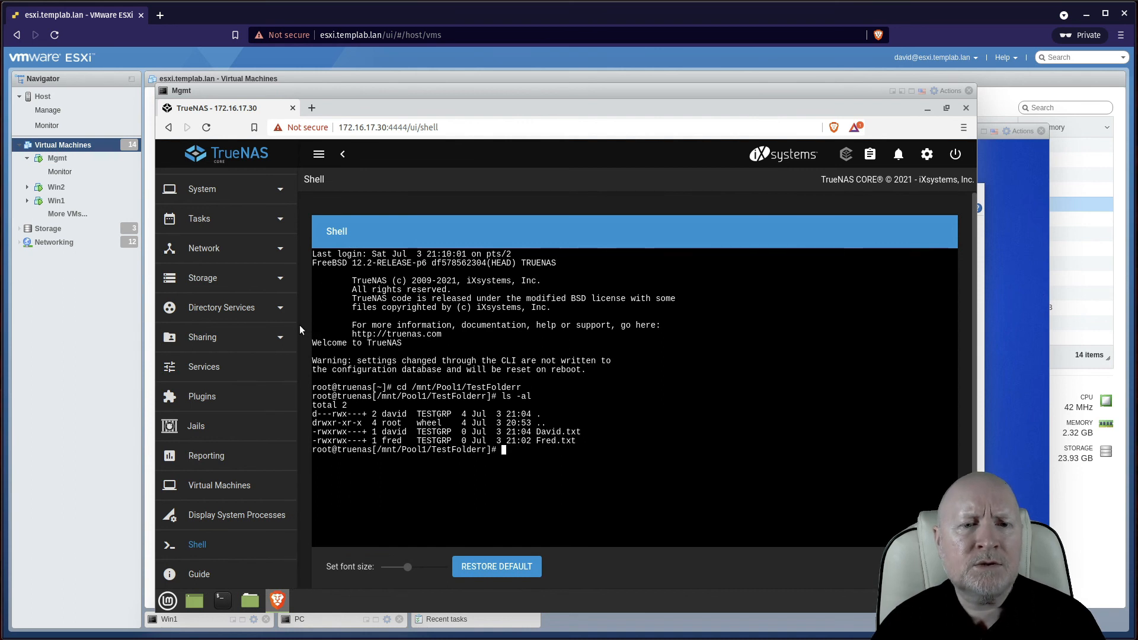
scroll(296, 245, up, 2)
scroll(297, 243, up, 1)
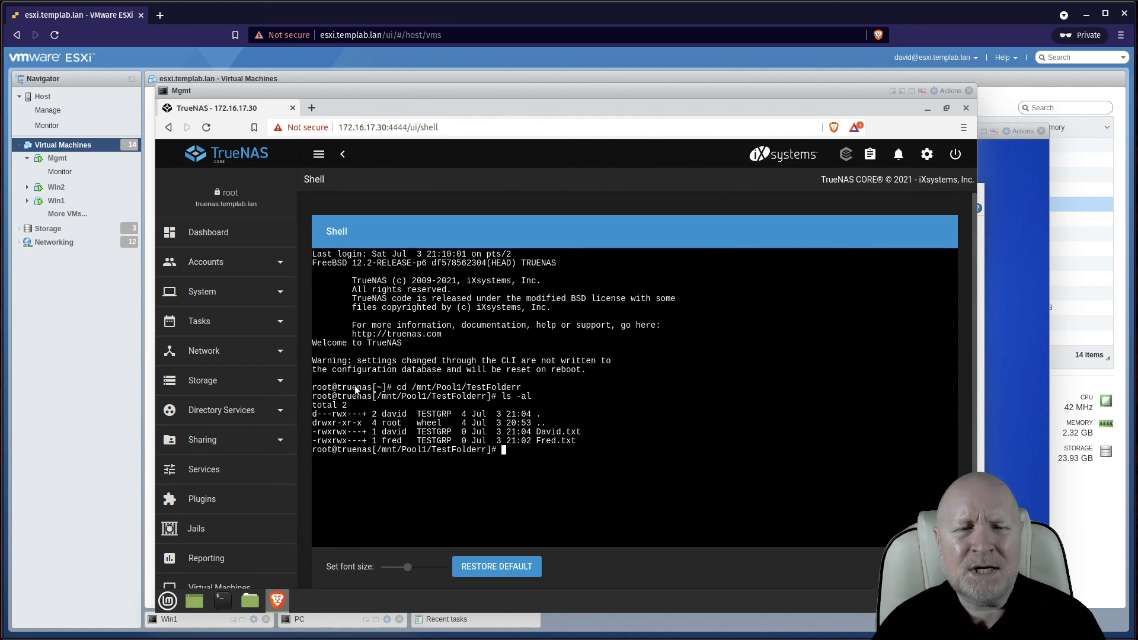
Open Accounts > Groups, expand TESTGRP, and cancel the Delete Group prompt
click(264, 264)
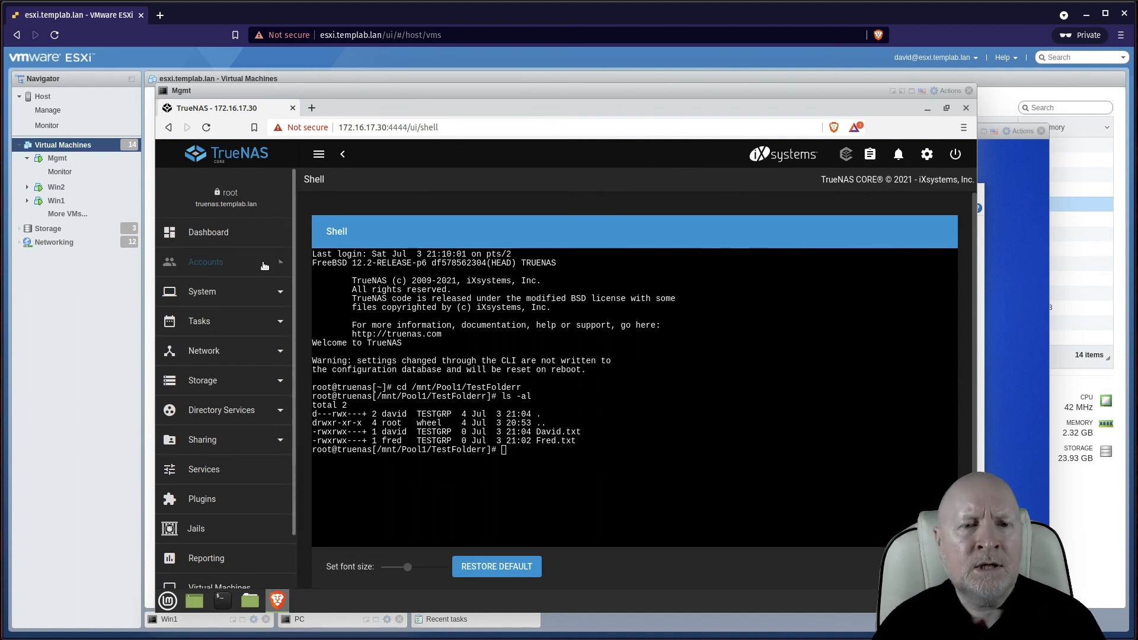
click(208, 290)
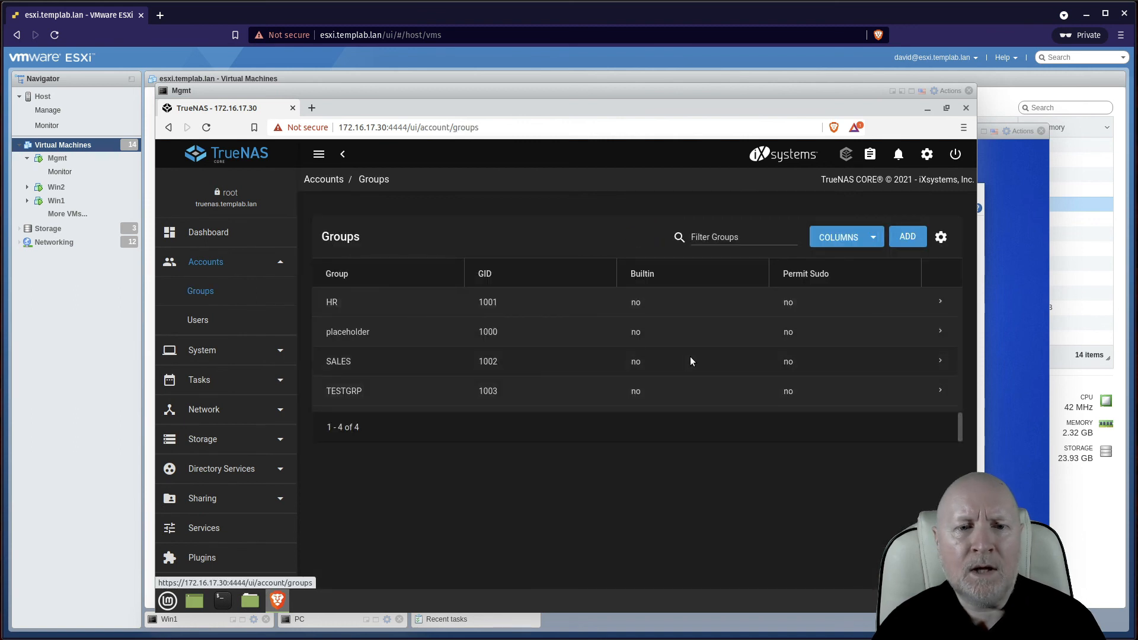
click(947, 394)
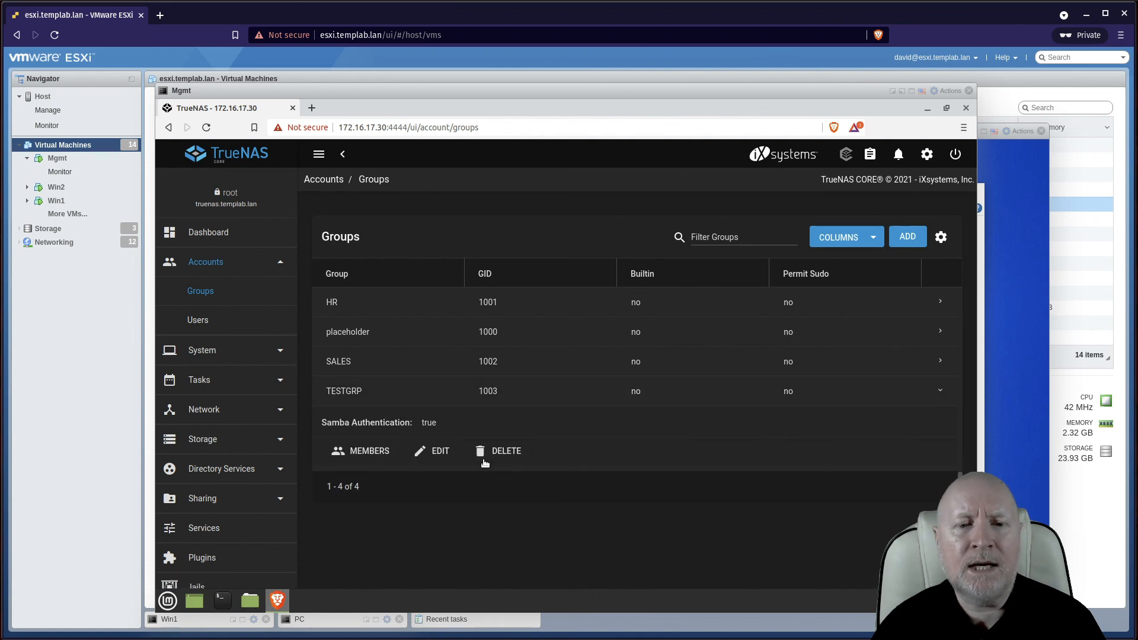
click(507, 451)
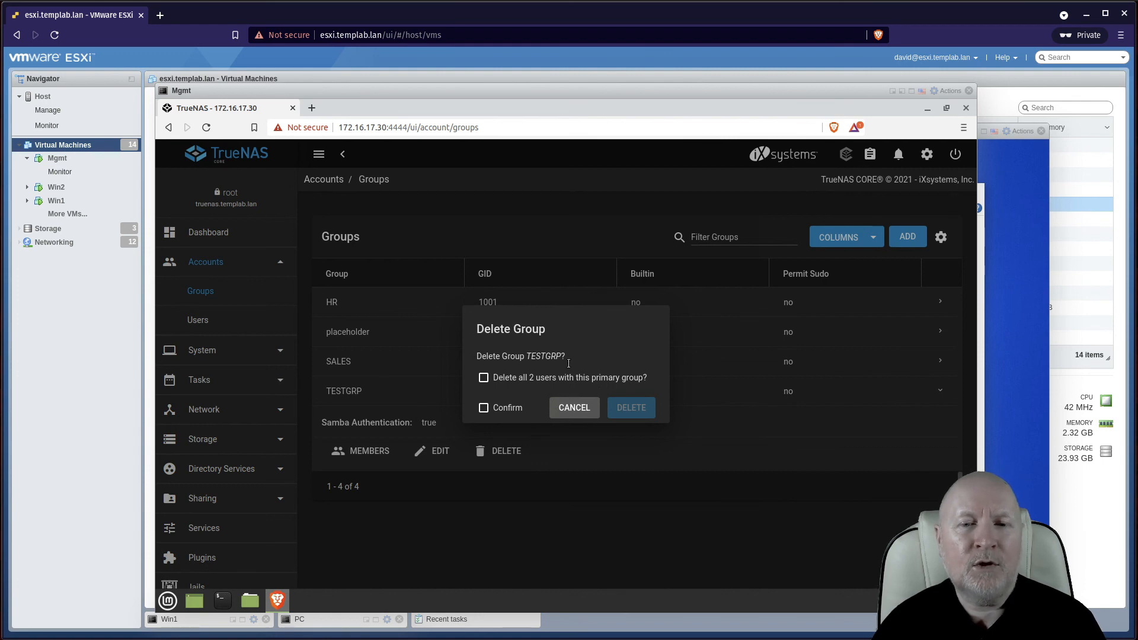
click(563, 408)
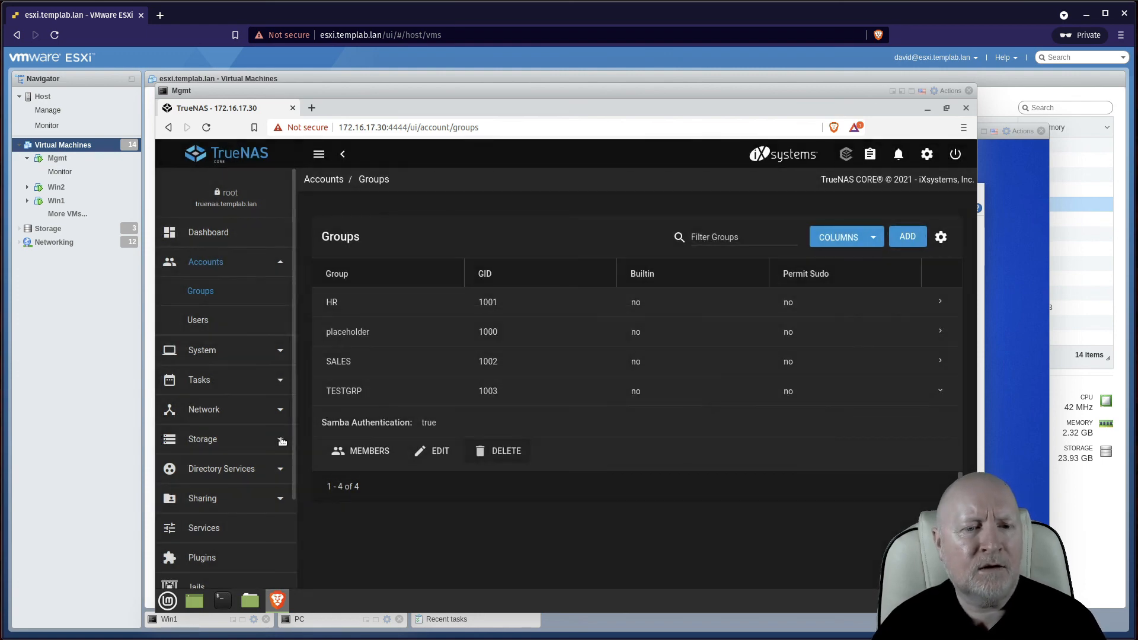
Delete the TestFolderr dataset from Pool1, confirming its name, so only HomeFolders (17.25 MiB) remains
click(215, 504)
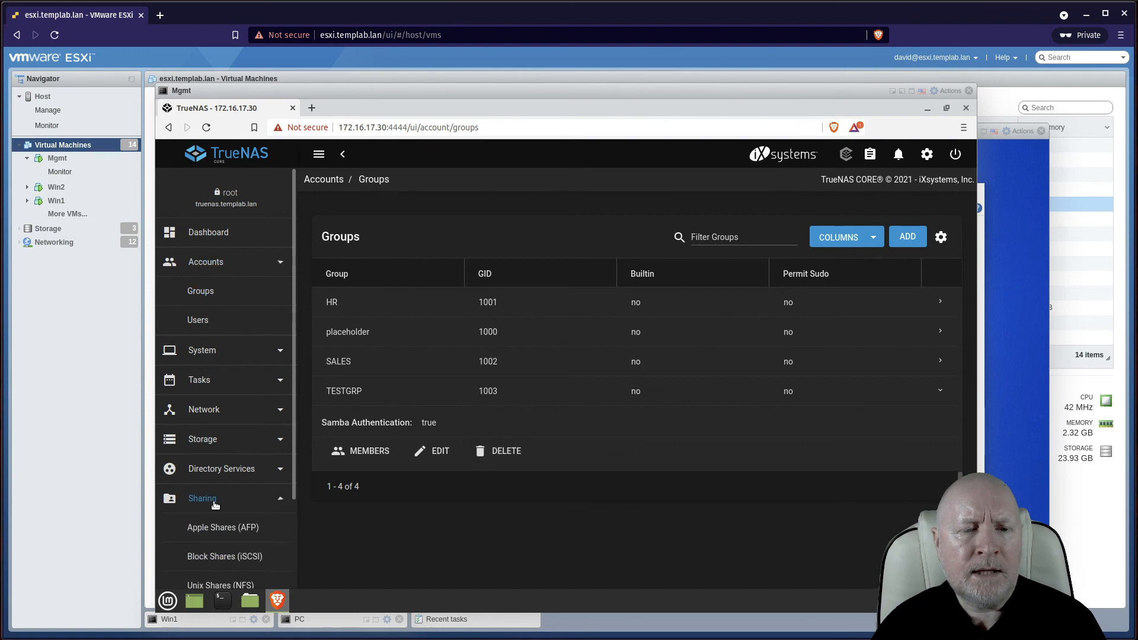
click(231, 559)
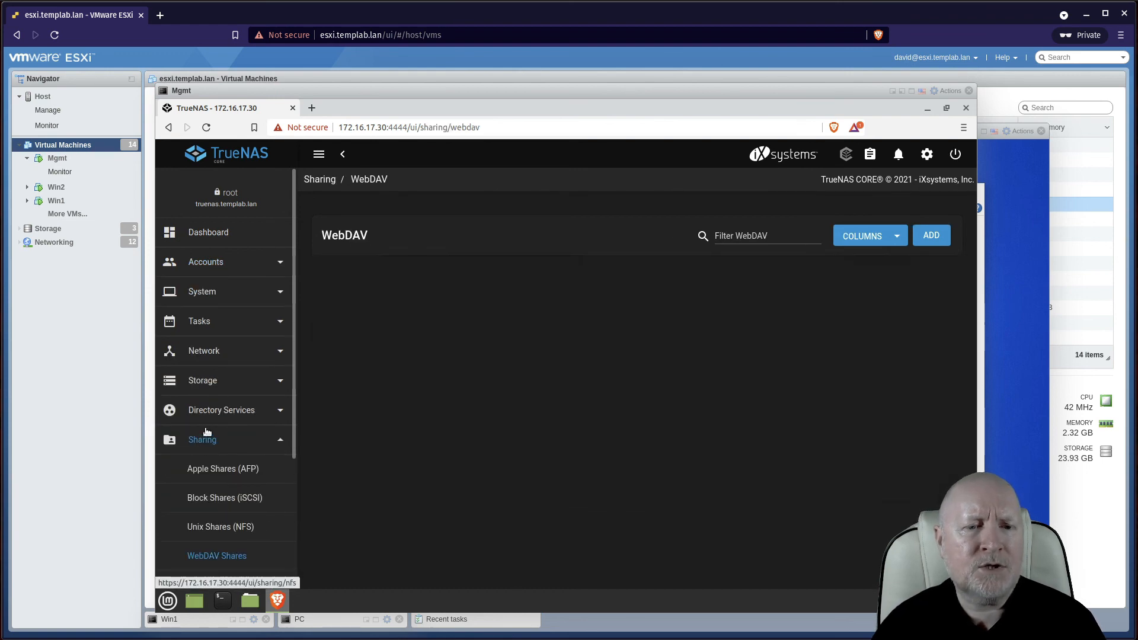
click(210, 382)
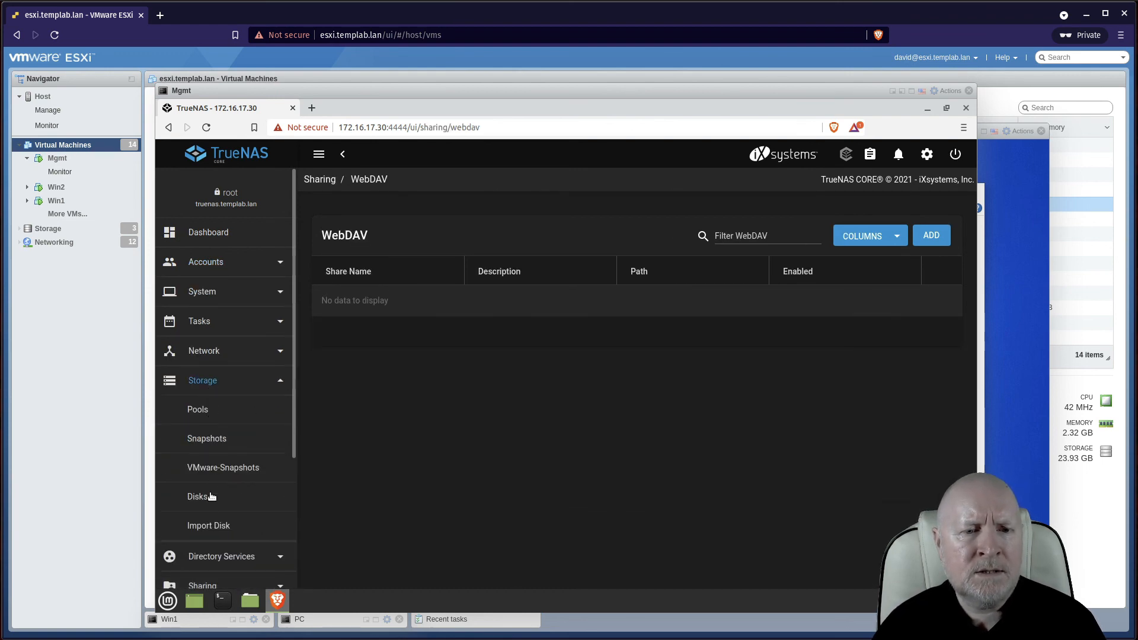
click(209, 418)
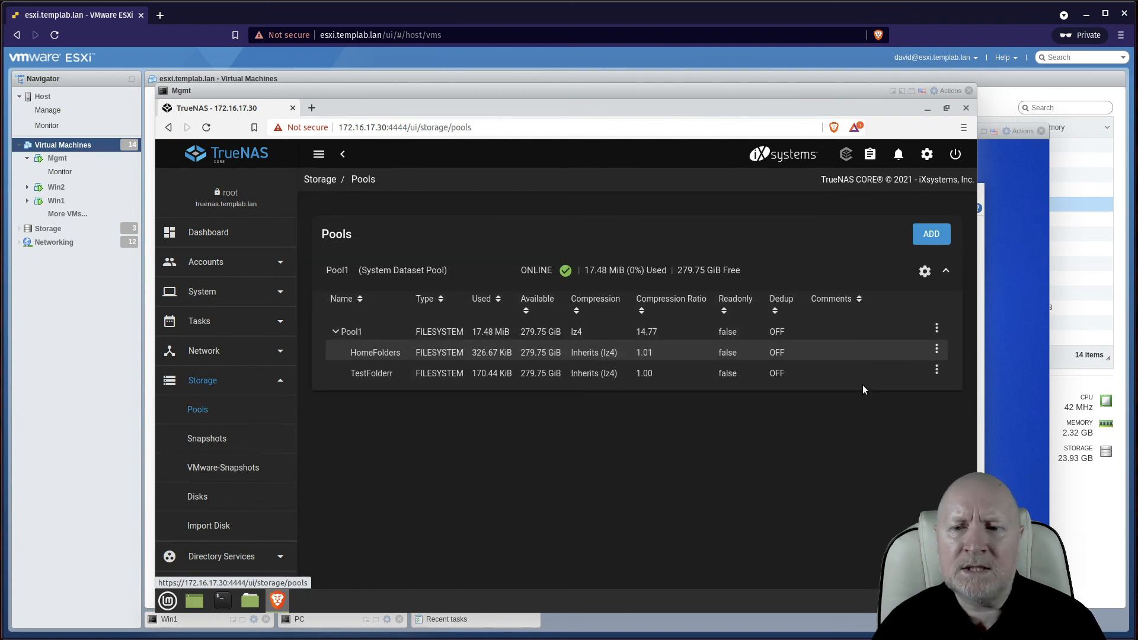
click(936, 369)
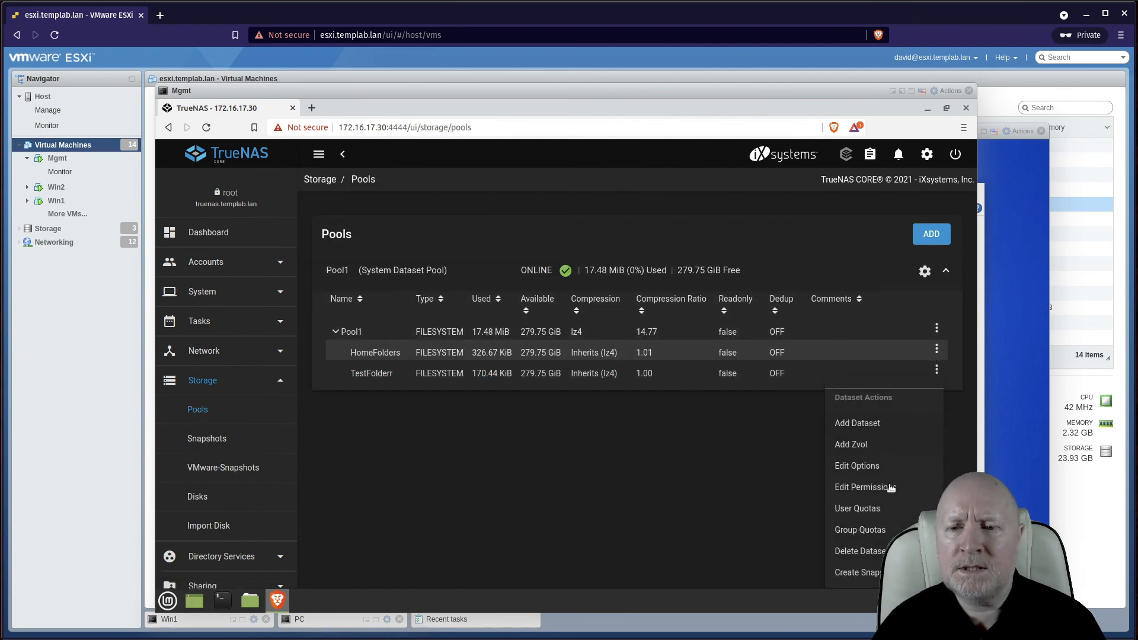
click(851, 551)
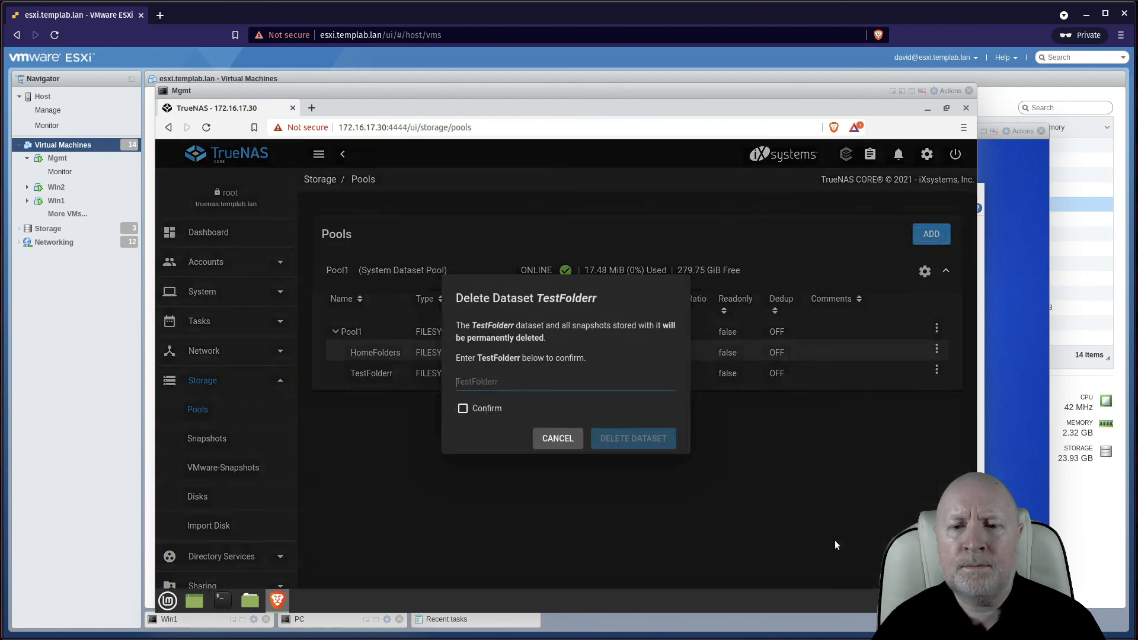
text(Te)
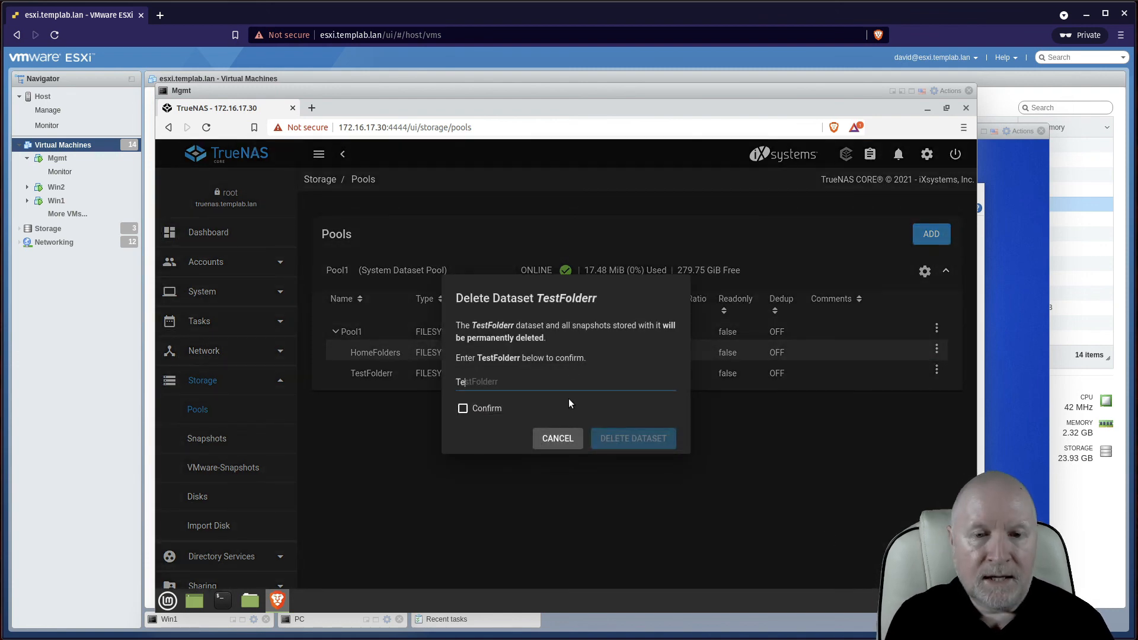
text(stFolderr)
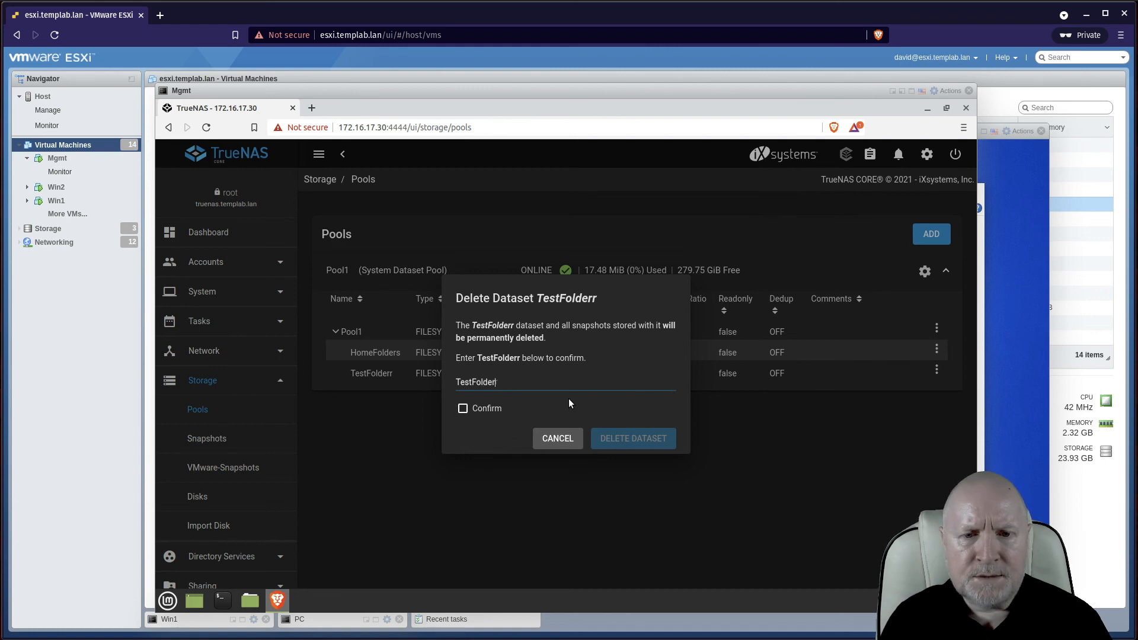
click(462, 409)
click(613, 437)
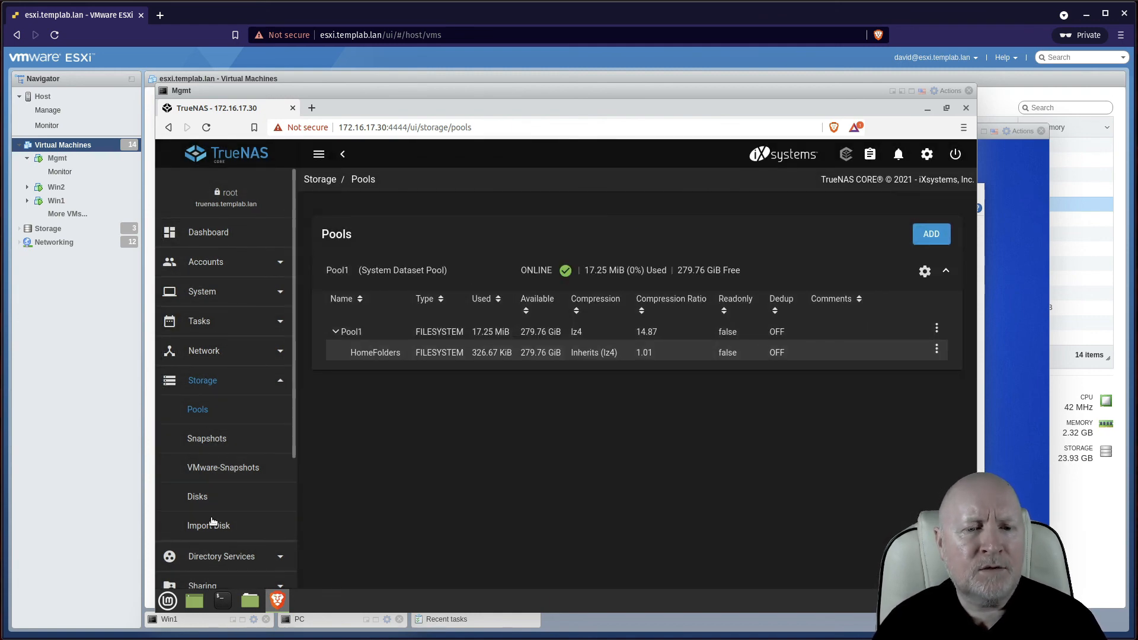
scroll(228, 504, down, 3)
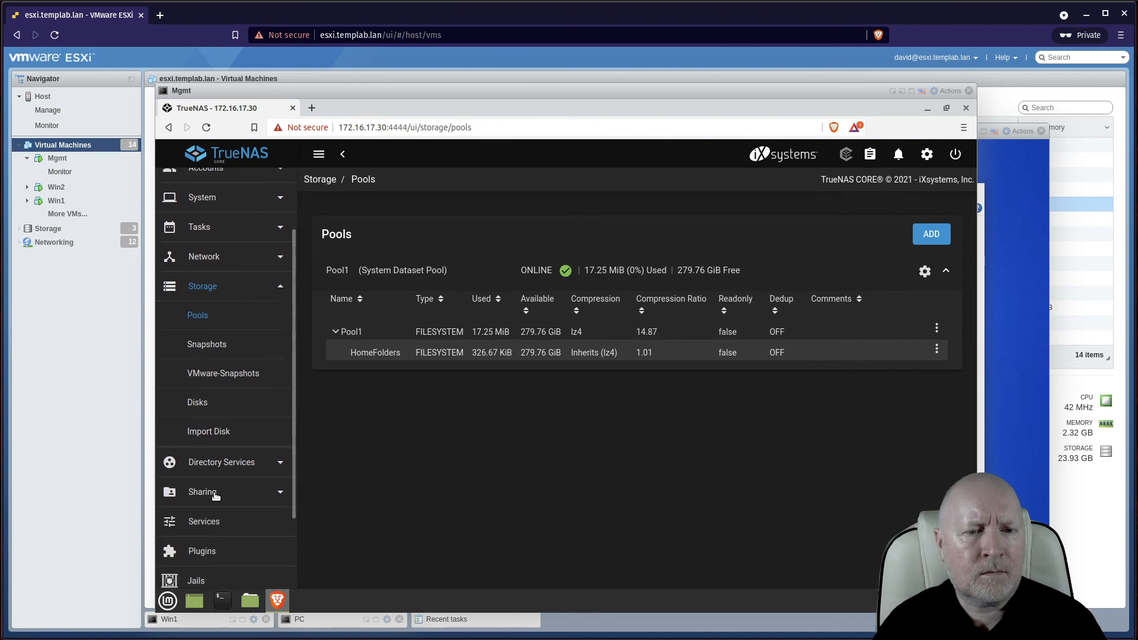
Show the Windows Shares (SMB) list, where only HomeFolders at /mnt/Pool1/HomeFolders remains
click(215, 495)
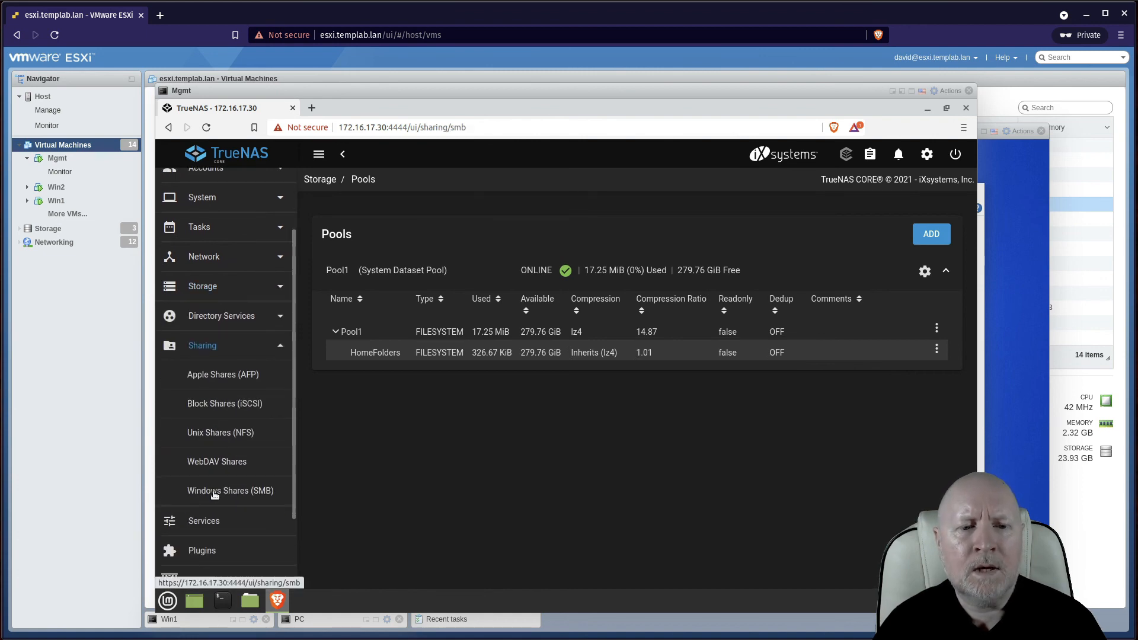
click(215, 493)
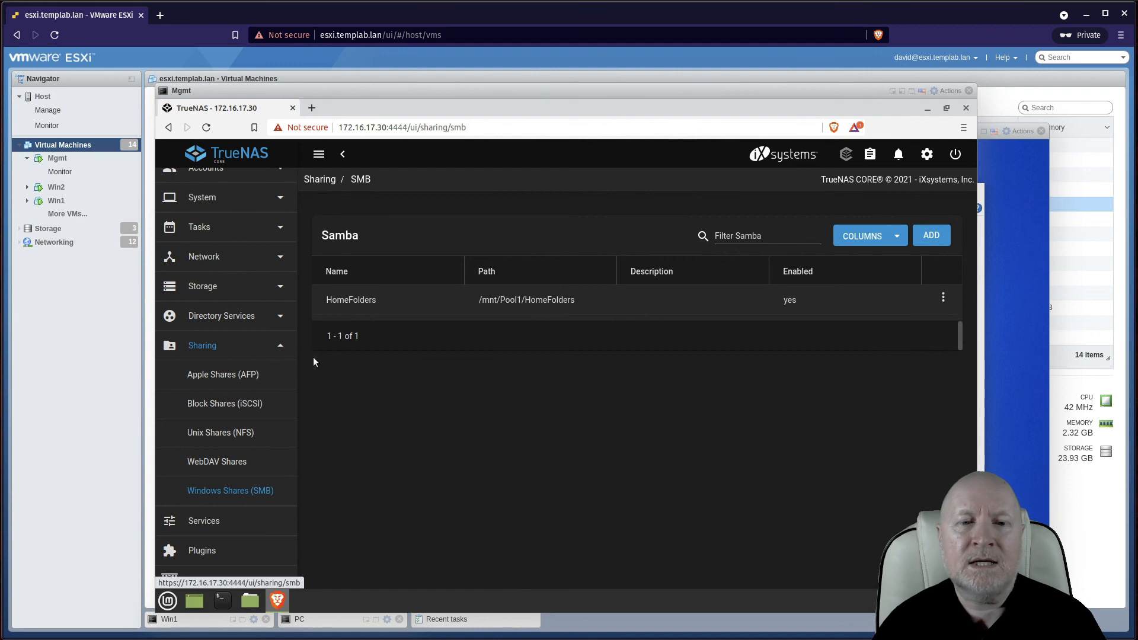
scroll(252, 326, up, 3)
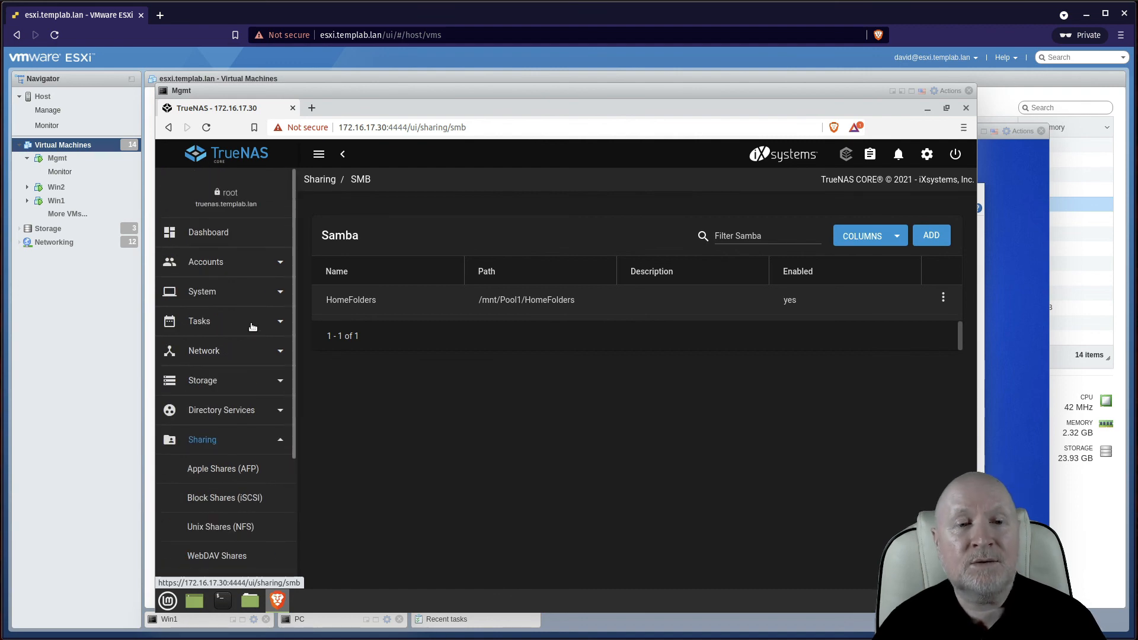
Delete the TESTGRP group, leaving HR, placeholder and SALES, then bring the Win2 console forward
click(231, 272)
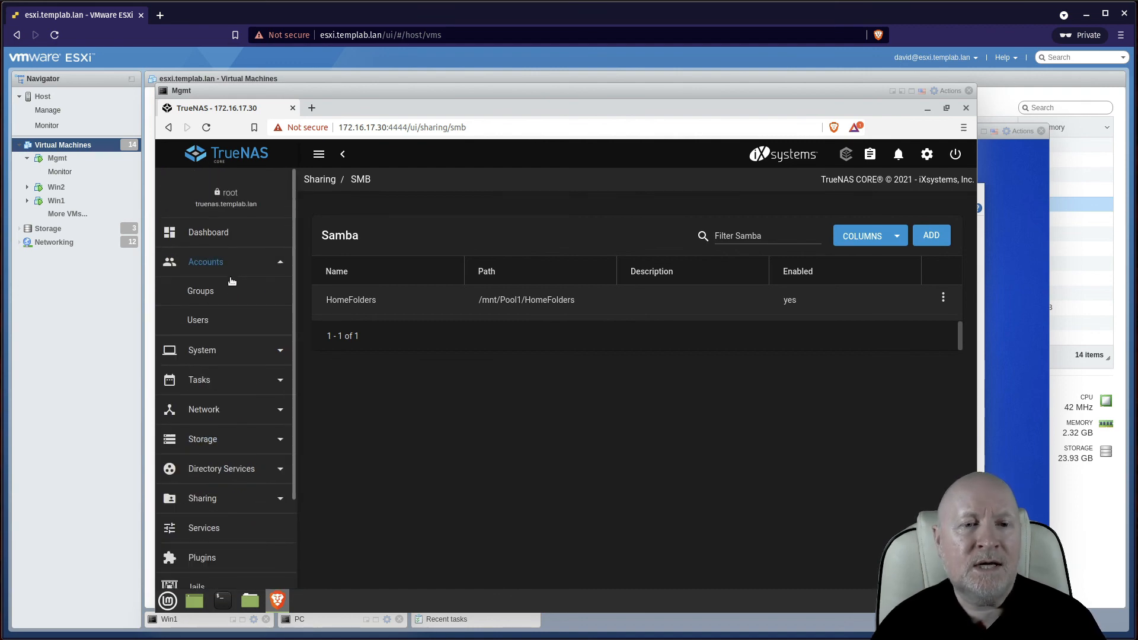
click(229, 292)
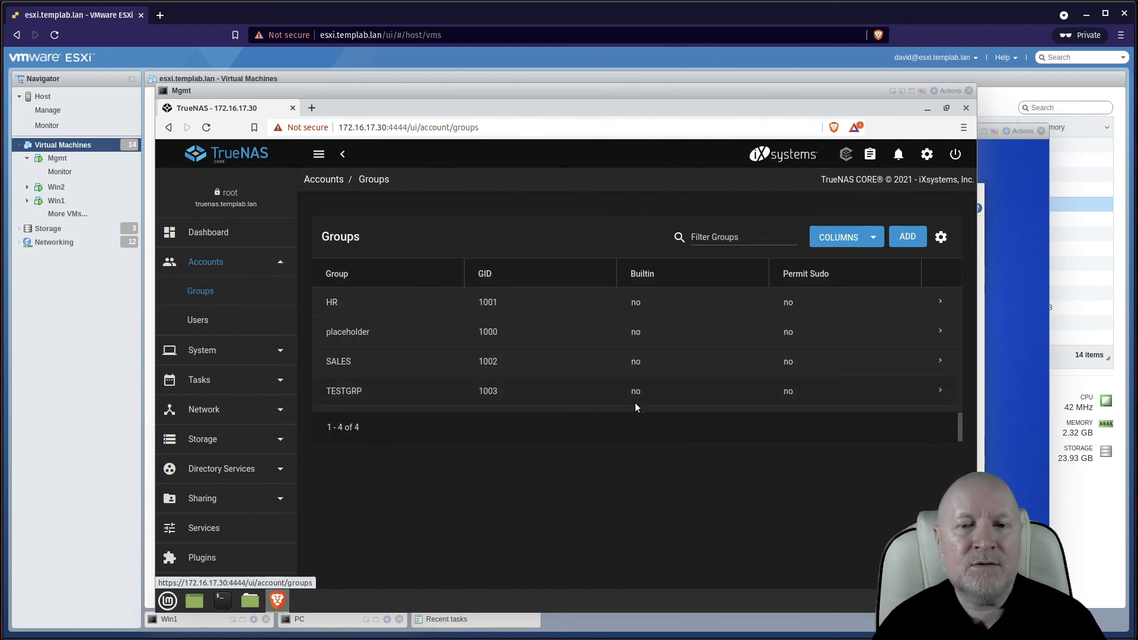
click(941, 393)
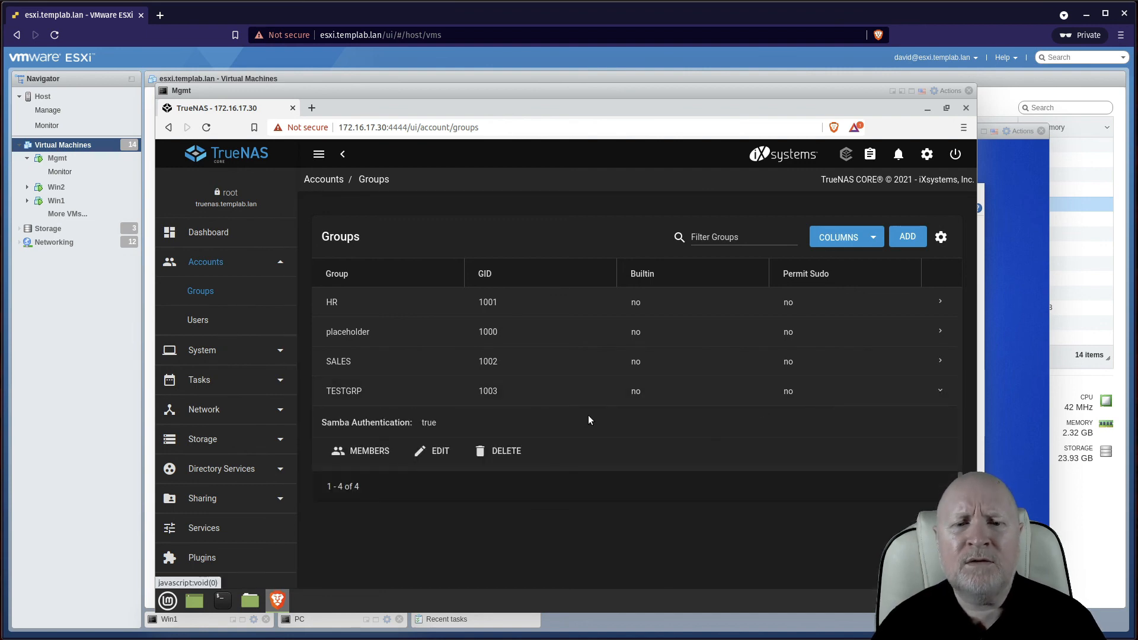
click(522, 450)
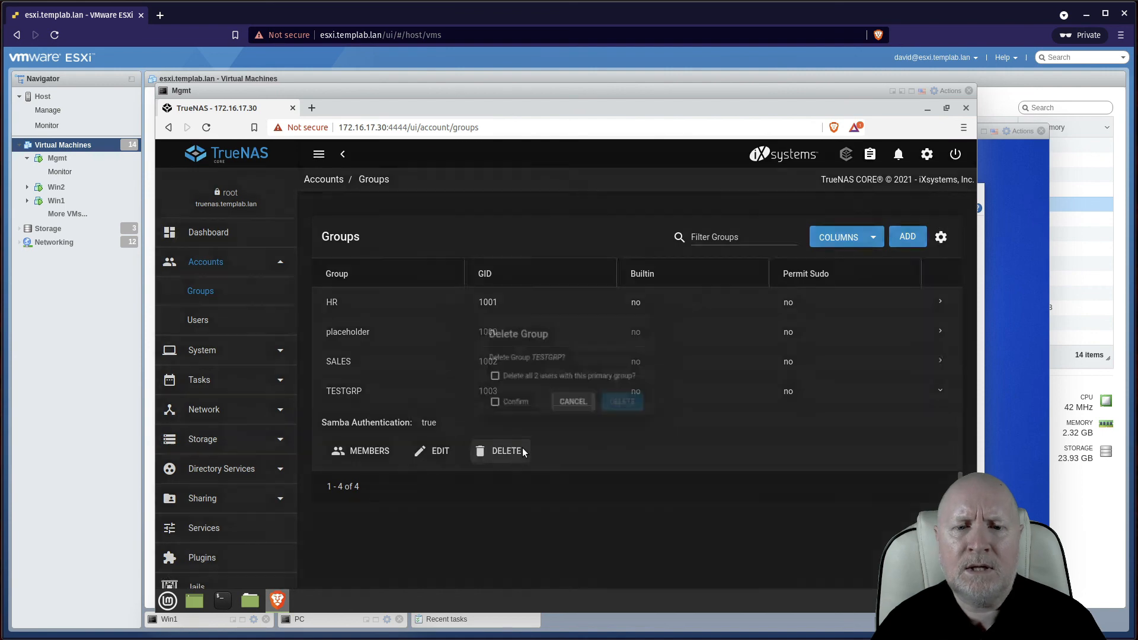
click(484, 408)
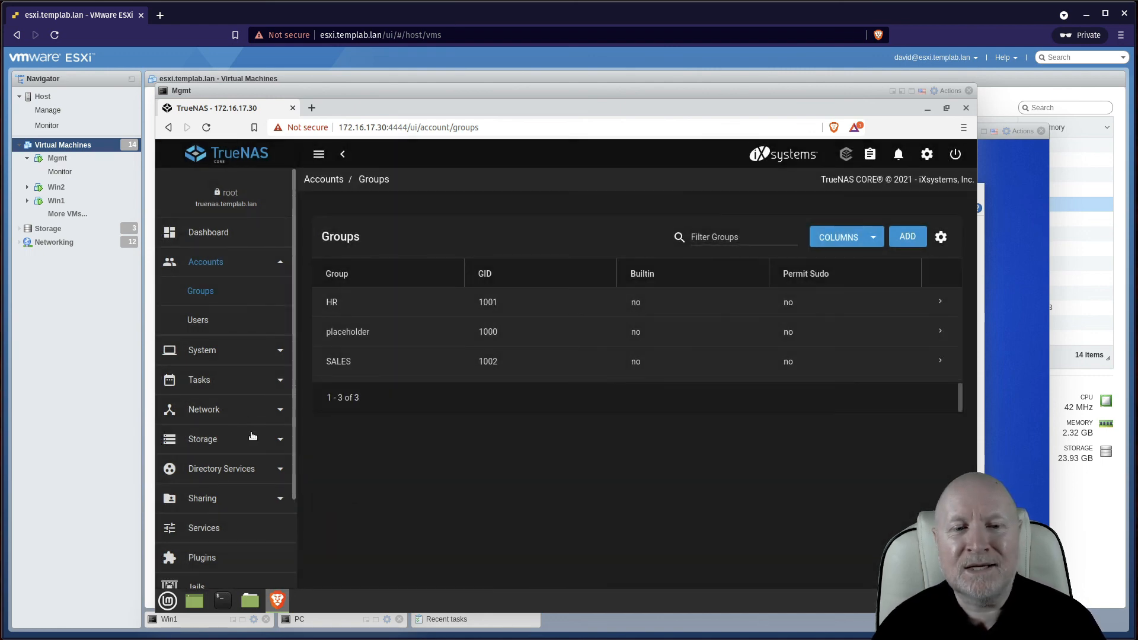
scroll(255, 438, down, 1)
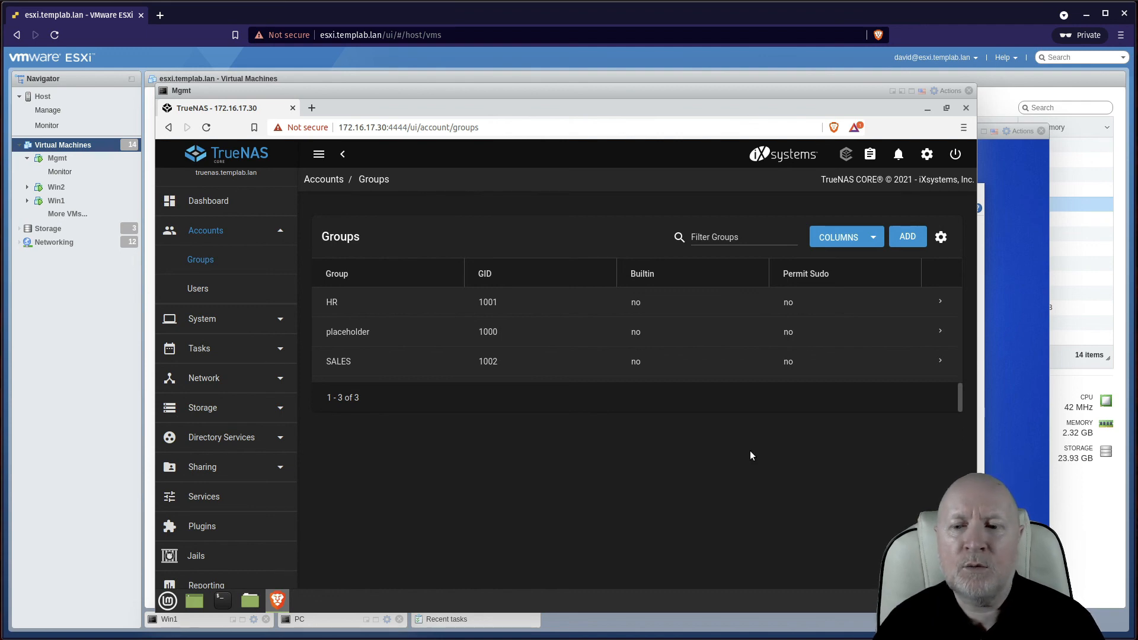
click(986, 240)
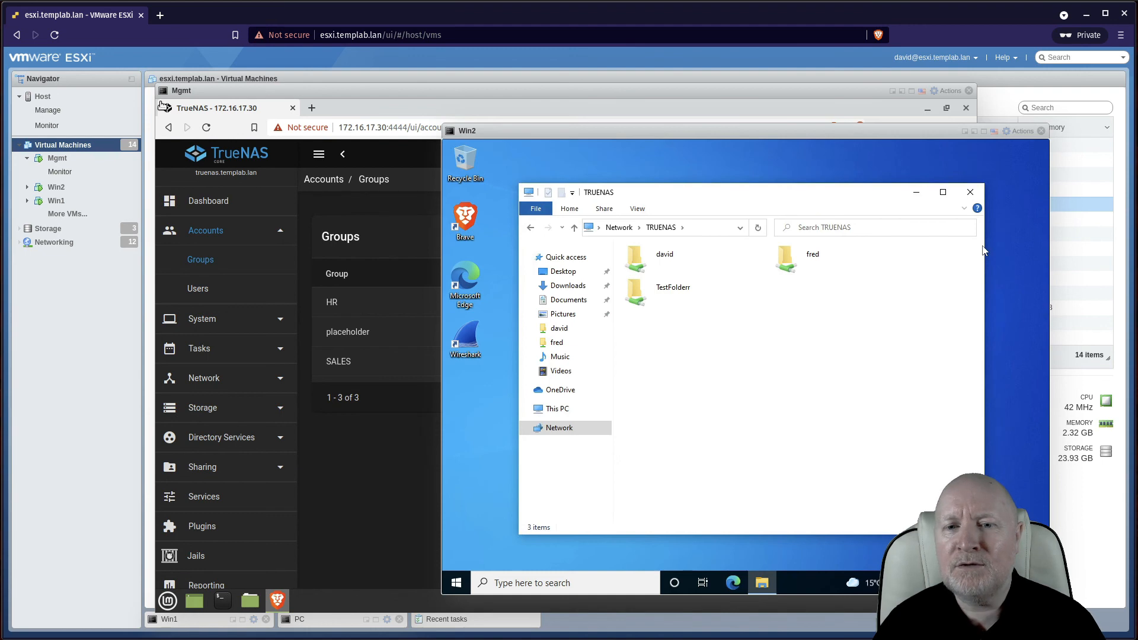